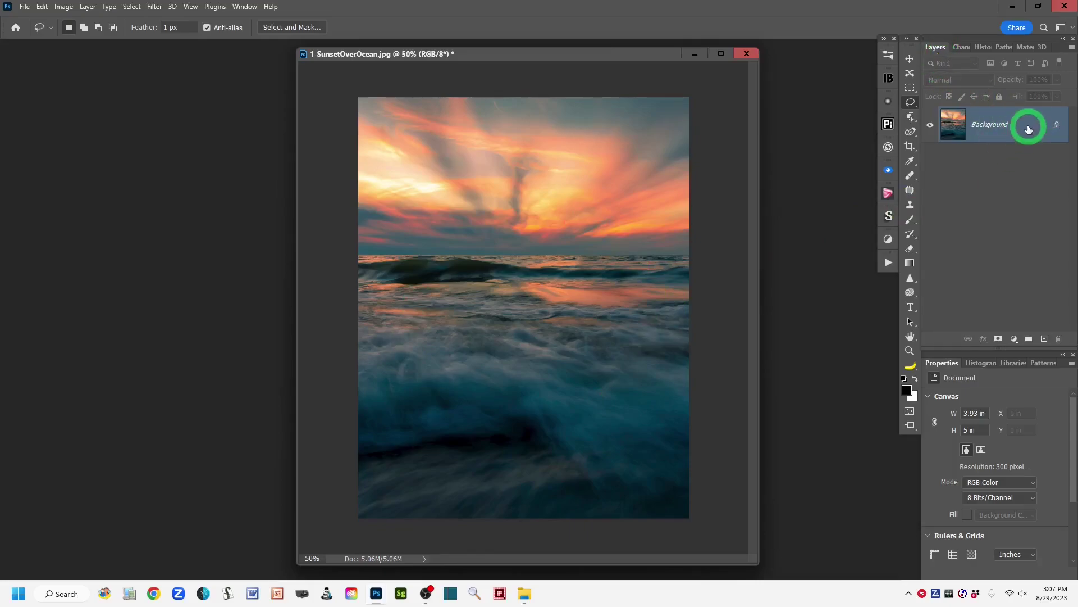
# Duplicate the Background layer and add two new empty layers above the copy.
pyautogui.moveTo(1030, 129); pyautogui.dragTo(1046, 344)
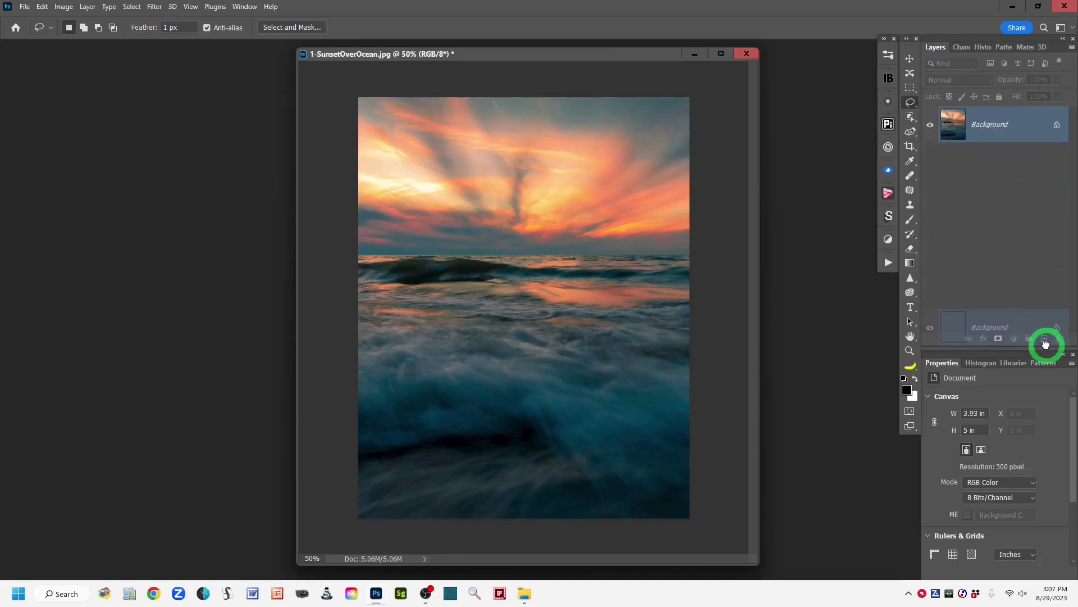
pyautogui.moveTo(1046, 344); pyautogui.dragTo(1046, 342)
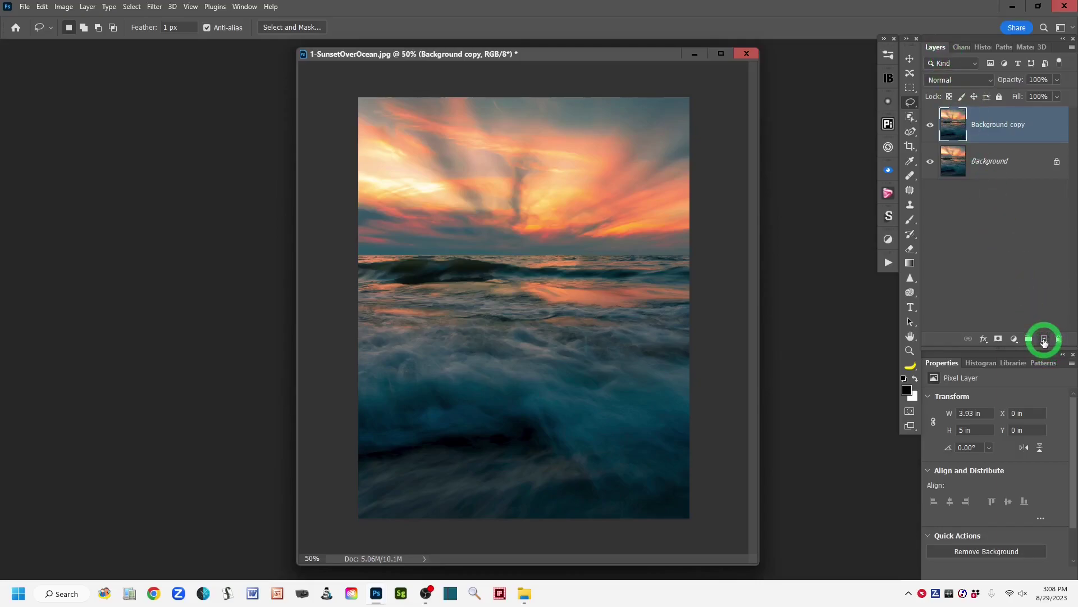
pyautogui.click(1044, 340)
pyautogui.click(1044, 339)
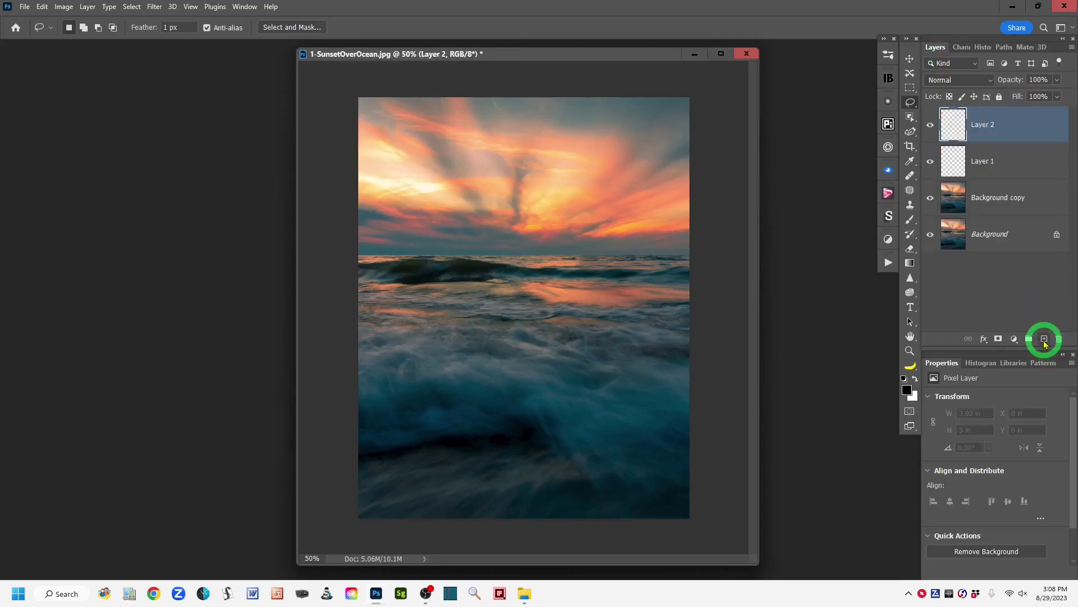
# Rename Layer 1 as "Mode = Replace, Literal" and Layer 2 as "Mode = Darken, Smooths".
pyautogui.doubleClick(979, 161)
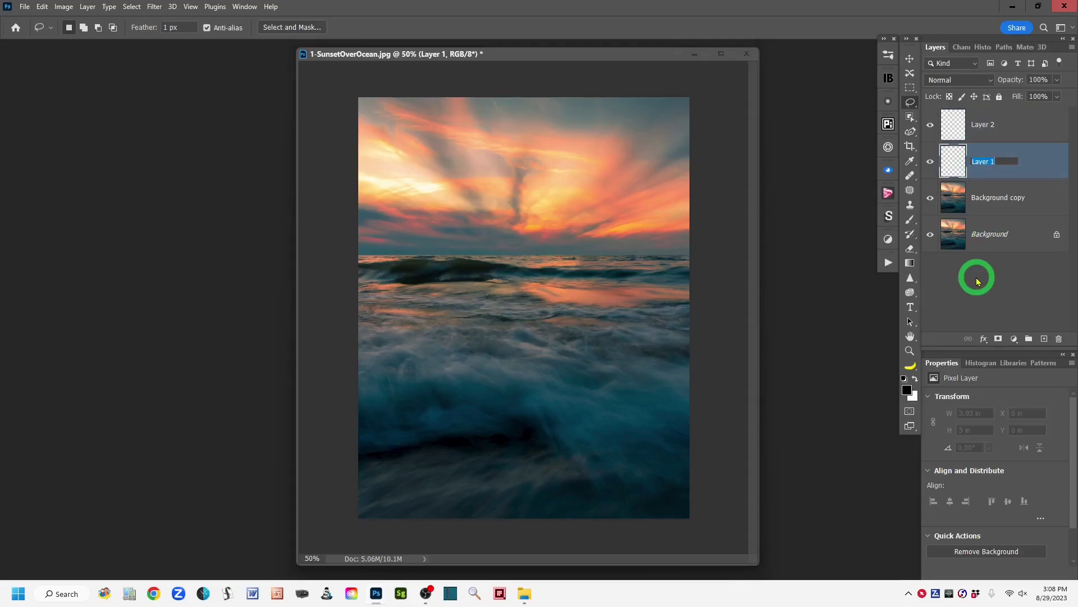
pyautogui.write('Mode = Replace, Literal')
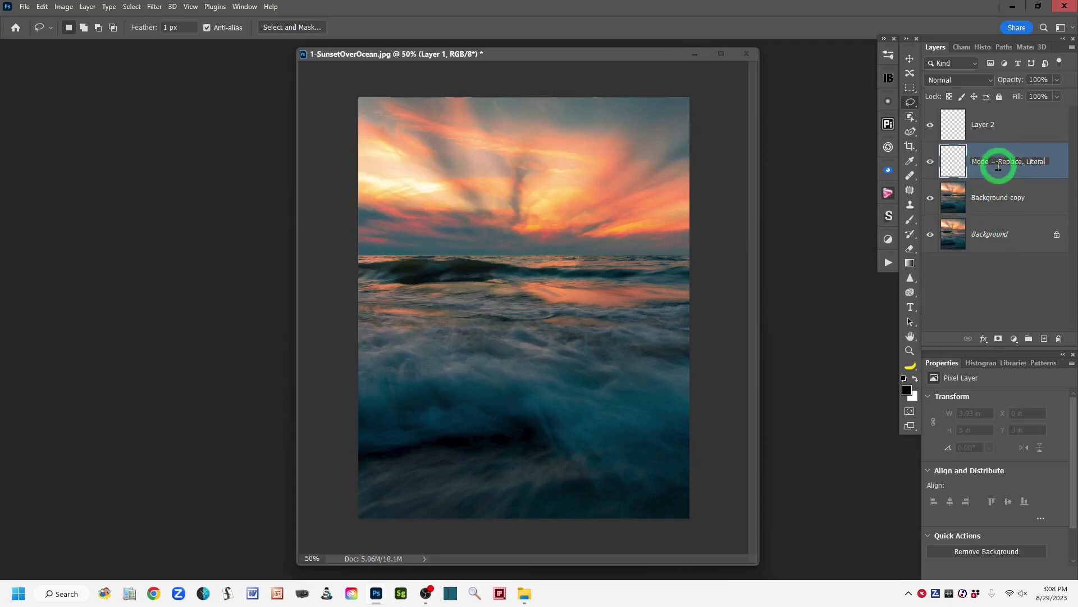
pyautogui.click(1054, 155)
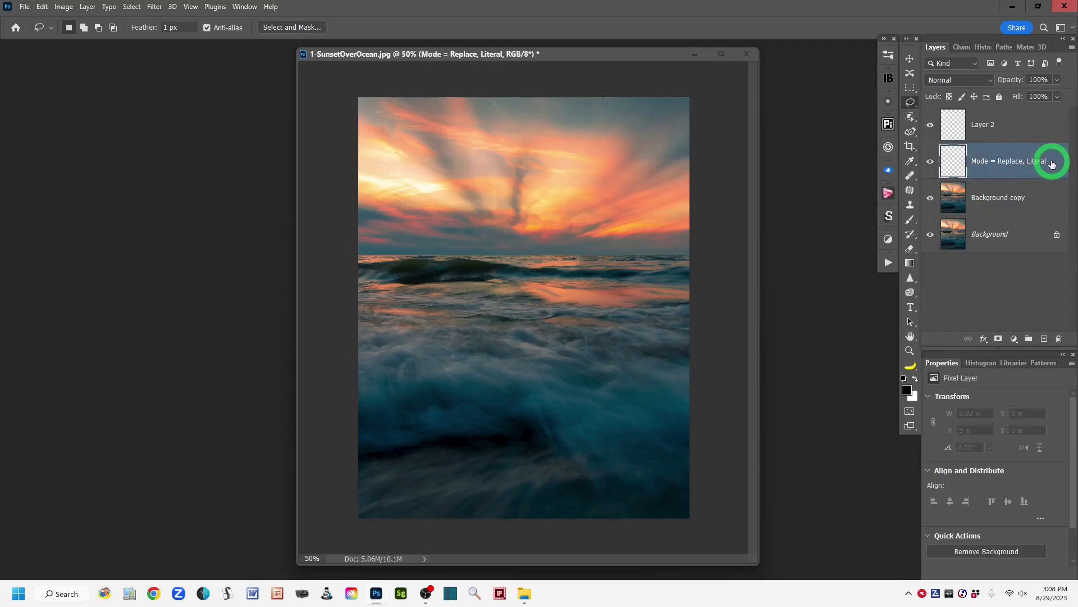
pyautogui.doubleClick(980, 125)
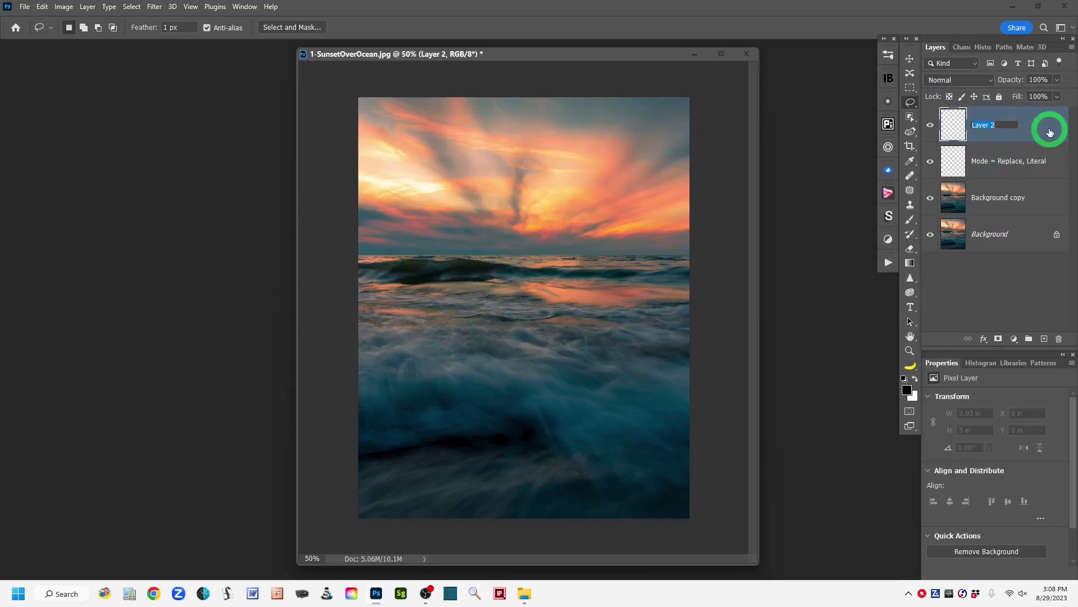
pyautogui.write('Mode = Darken, Smooths')
pyautogui.press('Return')
# Hide the two empty Mode layers and activate the Healing Brush Tool on the Background copy layer.
pyautogui.click(930, 124)
pyautogui.click(930, 162)
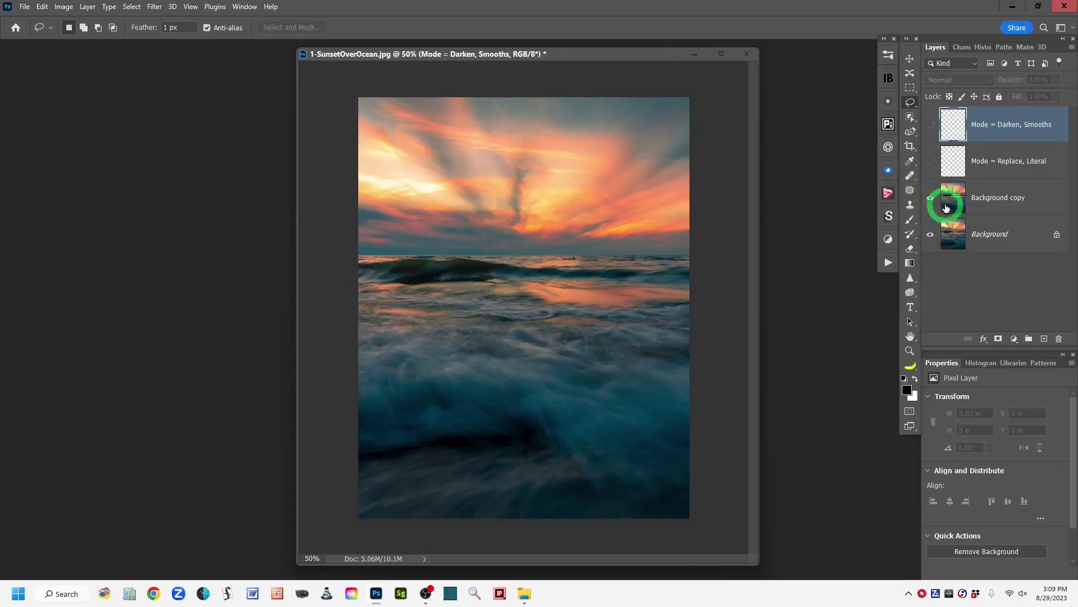
pyautogui.click(1037, 203)
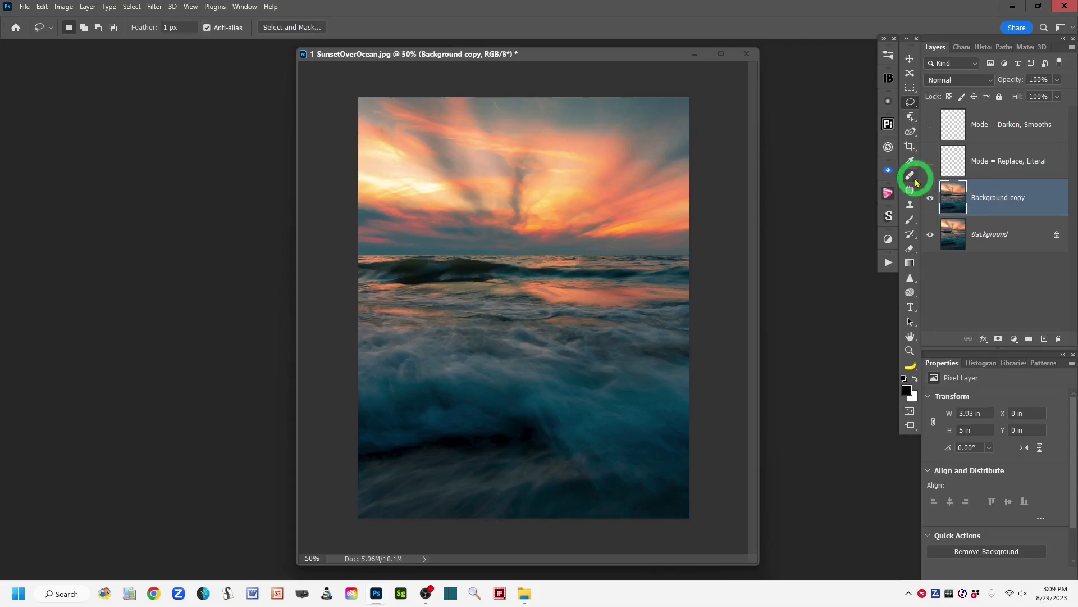
pyautogui.click(916, 182)
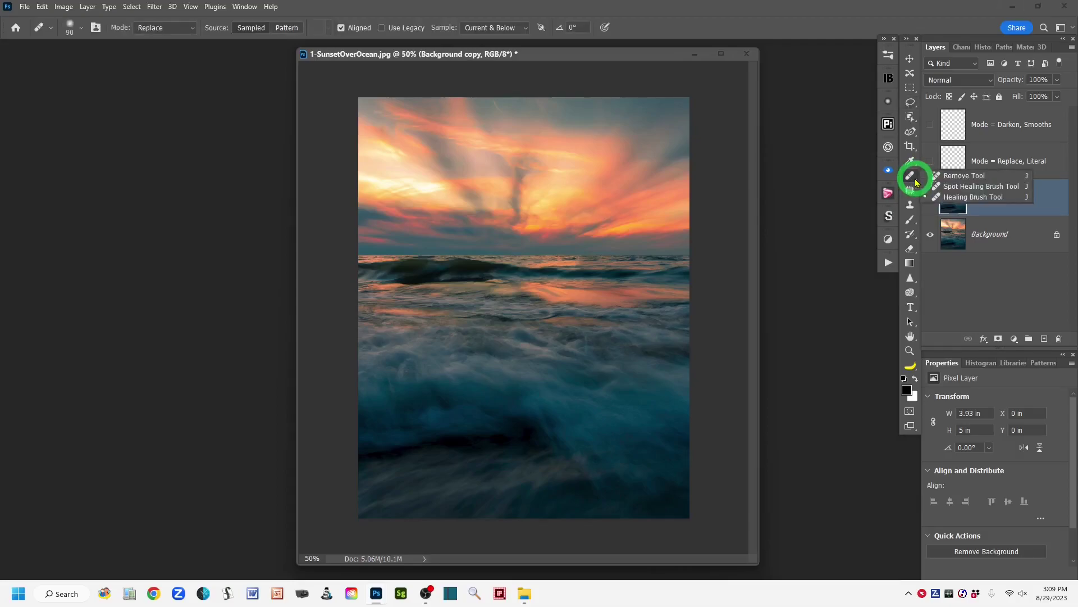
pyautogui.click(958, 200)
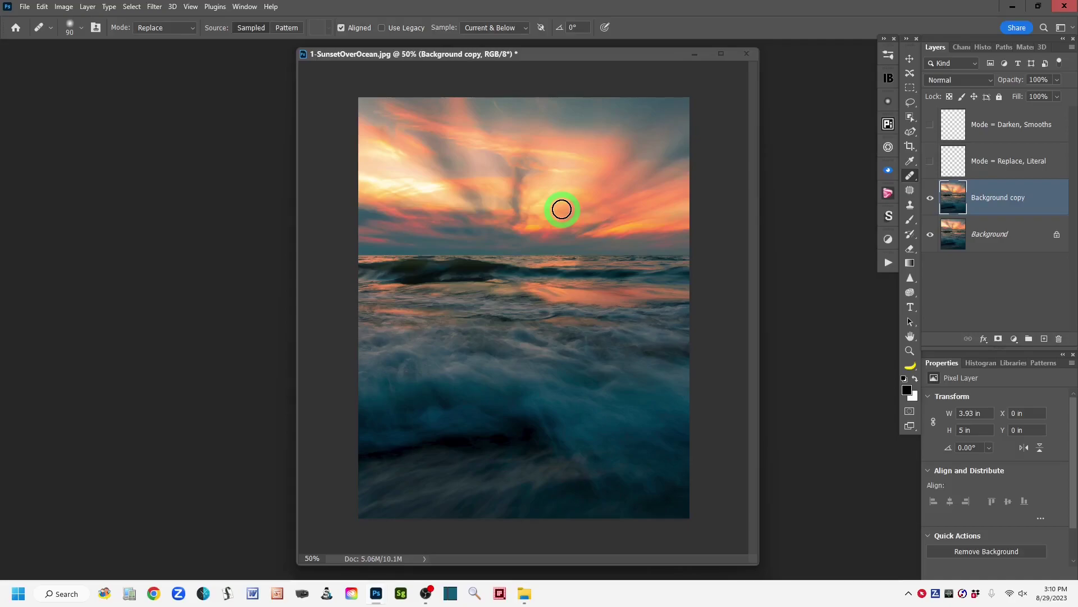
# Compare the image with the Background copy layer hidden and shown, keeping that layer selected.
pyautogui.click(931, 197)
pyautogui.click(930, 197)
pyautogui.click(990, 203)
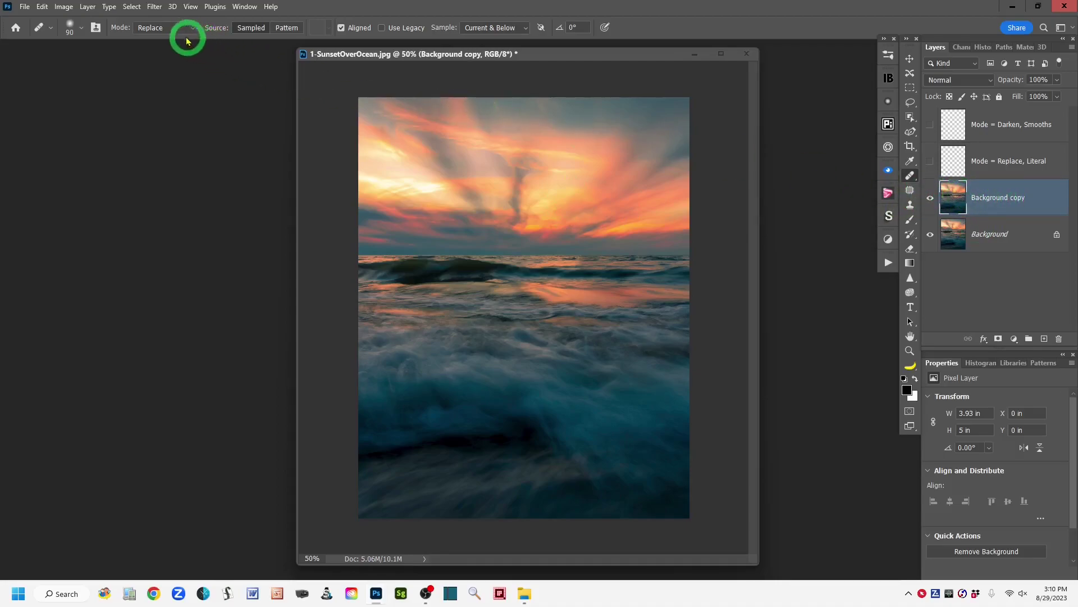
# Try Highlights at -100 on the Background copy in the Camera Raw Filter, and reset the value.
pyautogui.click(154, 8)
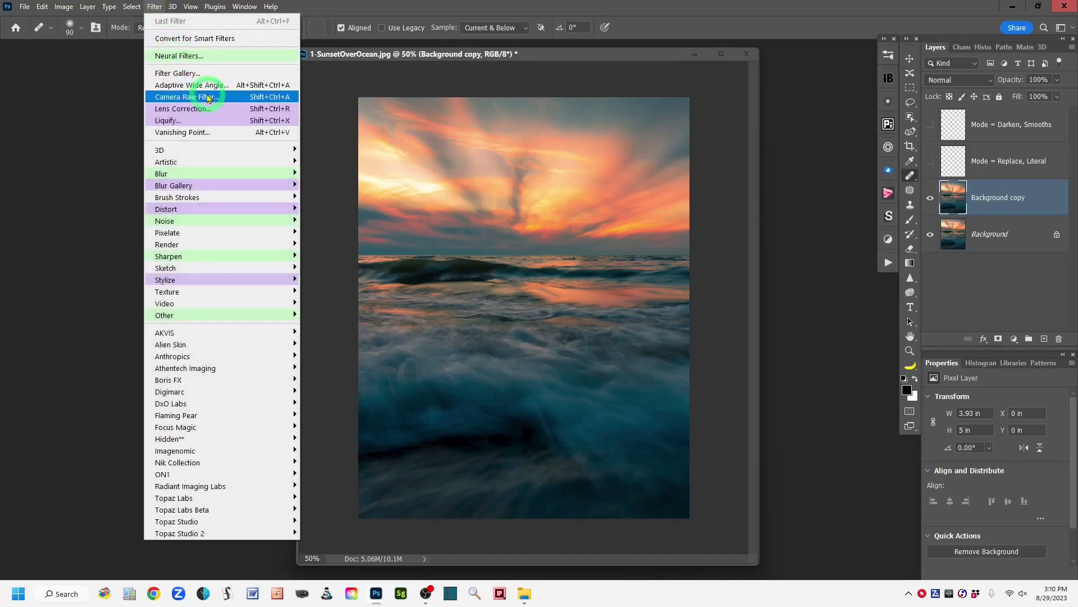
pyautogui.click(224, 99)
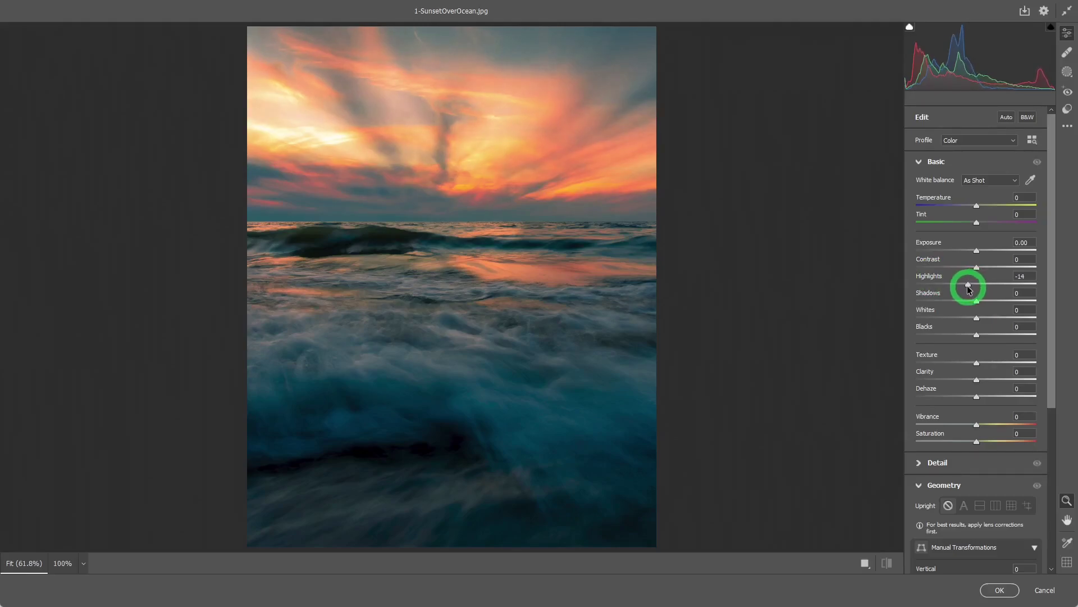
pyautogui.moveTo(960, 286); pyautogui.dragTo(893, 284)
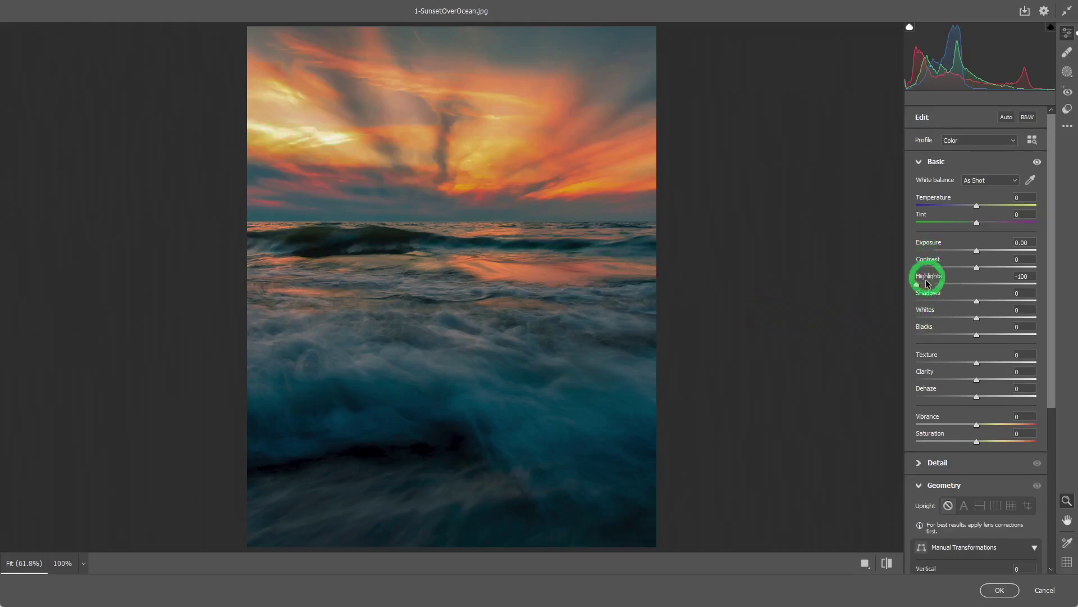
pyautogui.moveTo(930, 285); pyautogui.dragTo(917, 286)
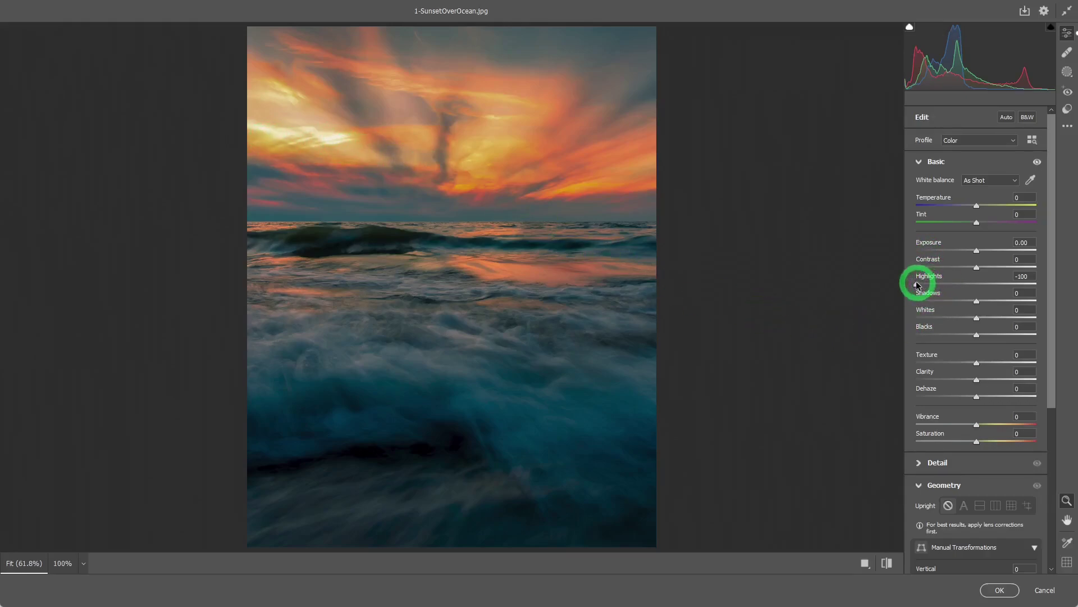
pyautogui.doubleClick(918, 285)
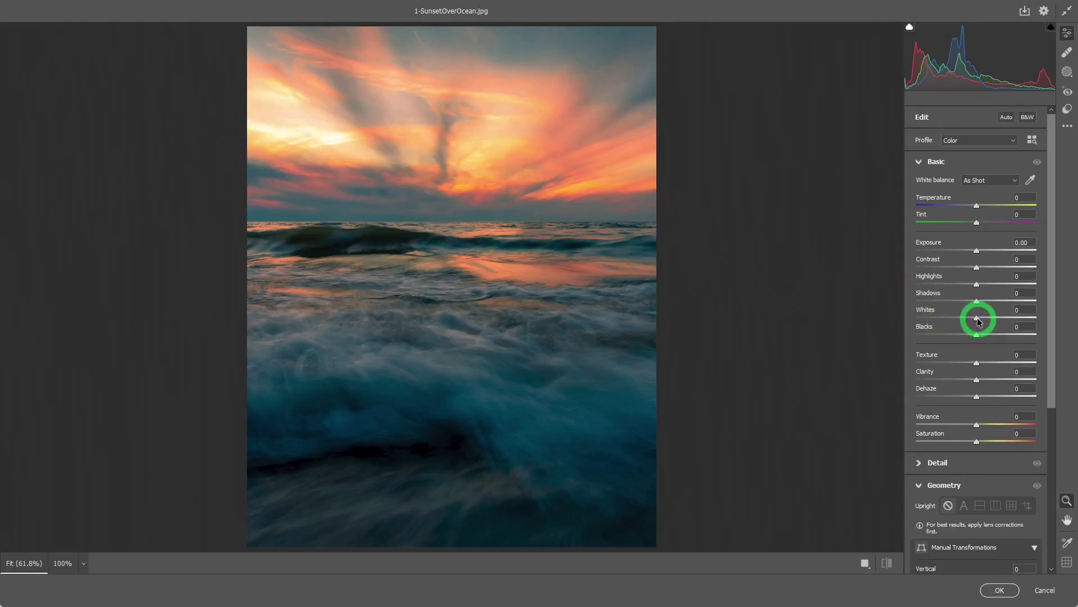
# Try Whites at -100 in the Camera Raw Filter, reset it, and dismiss the filter without applying changes.
pyautogui.moveTo(971, 321); pyautogui.dragTo(919, 320)
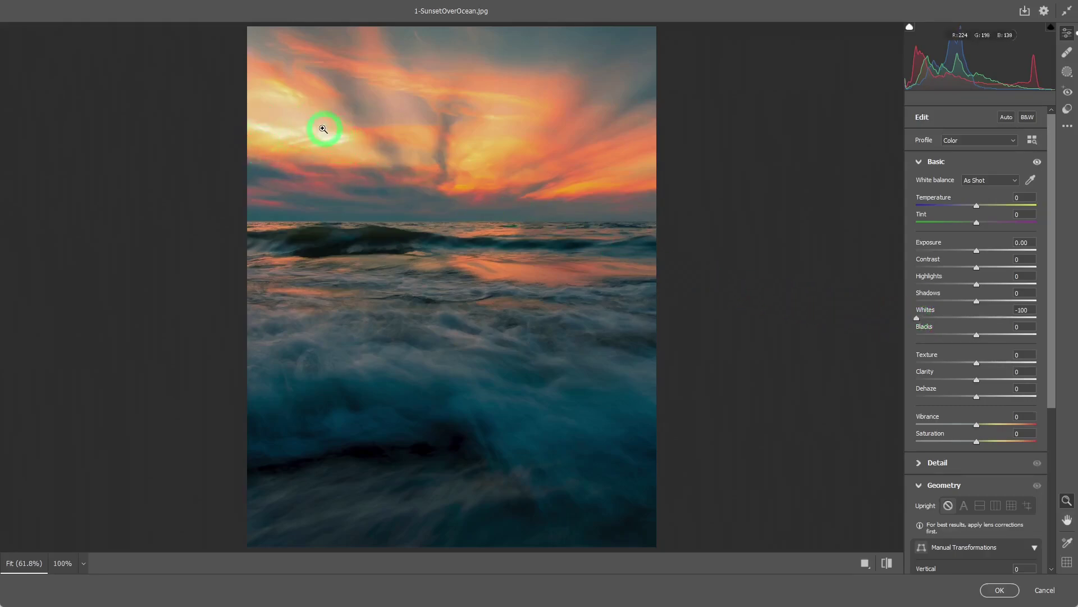
pyautogui.doubleClick(917, 317)
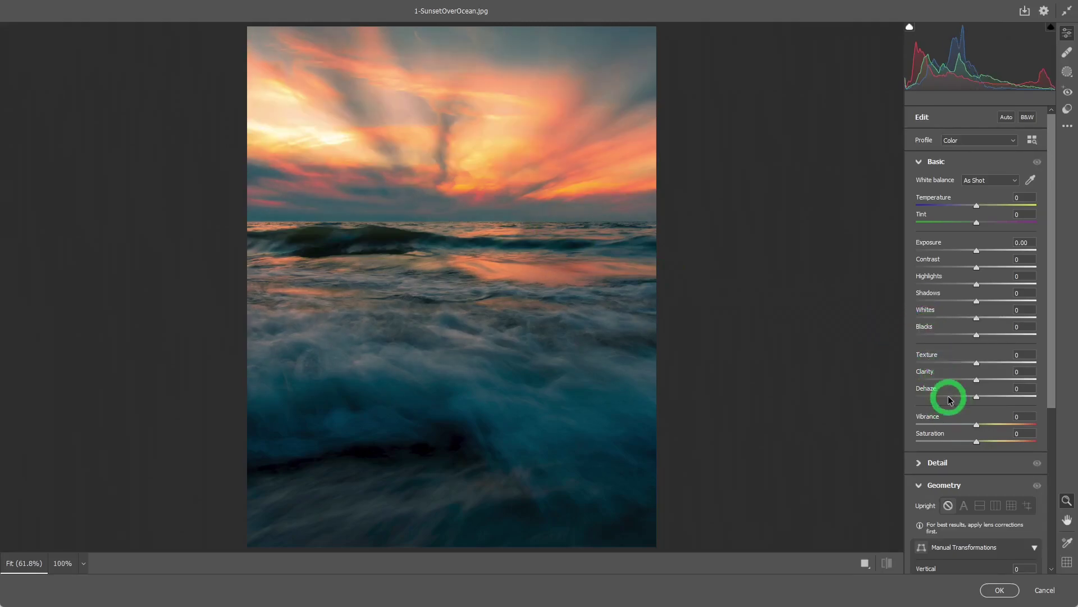
pyautogui.click(1046, 593)
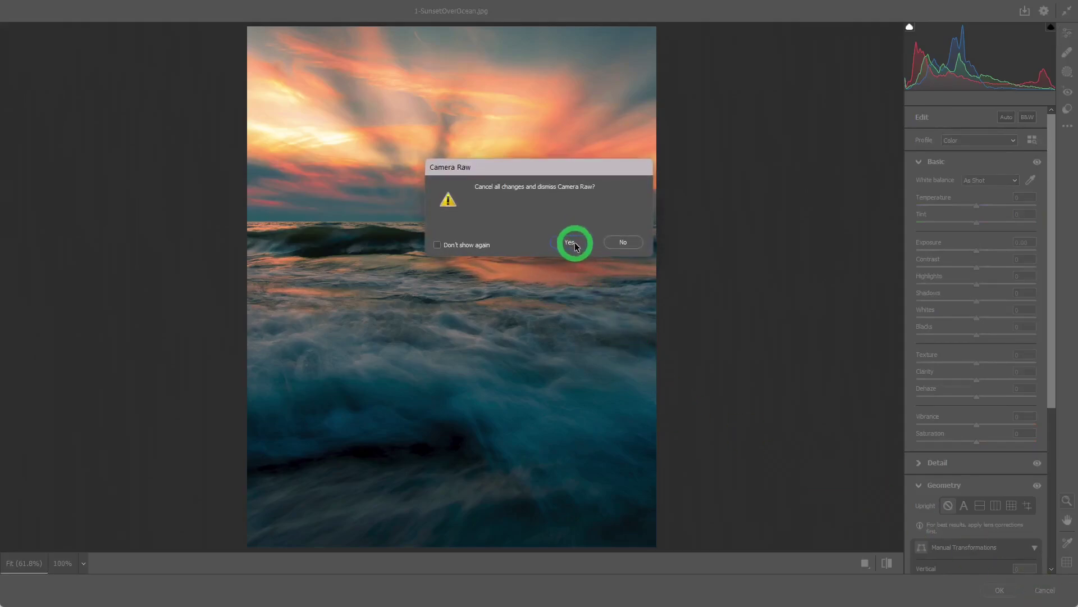
pyautogui.click(570, 243)
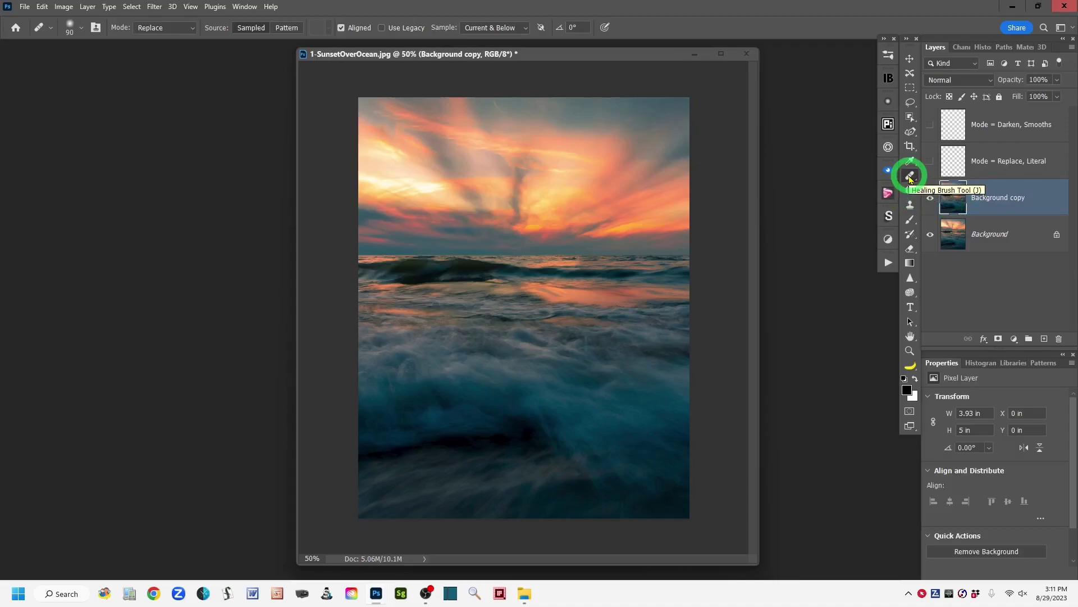
# Show and select the "Mode = Replace, Literal" layer and set the Healing Brush mode to Replace.
pyautogui.click(930, 162)
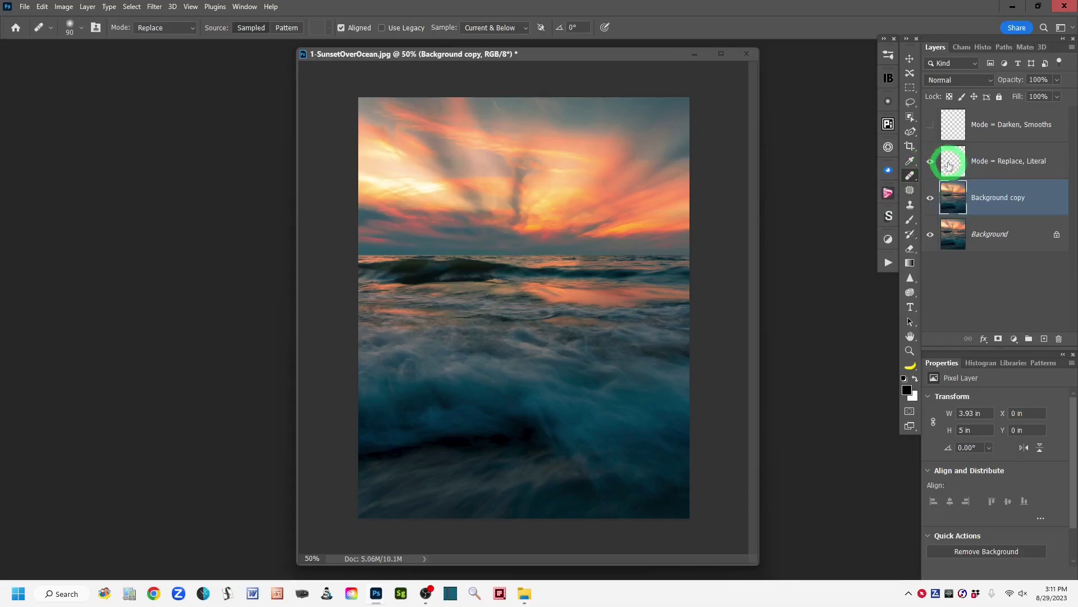
pyautogui.click(954, 164)
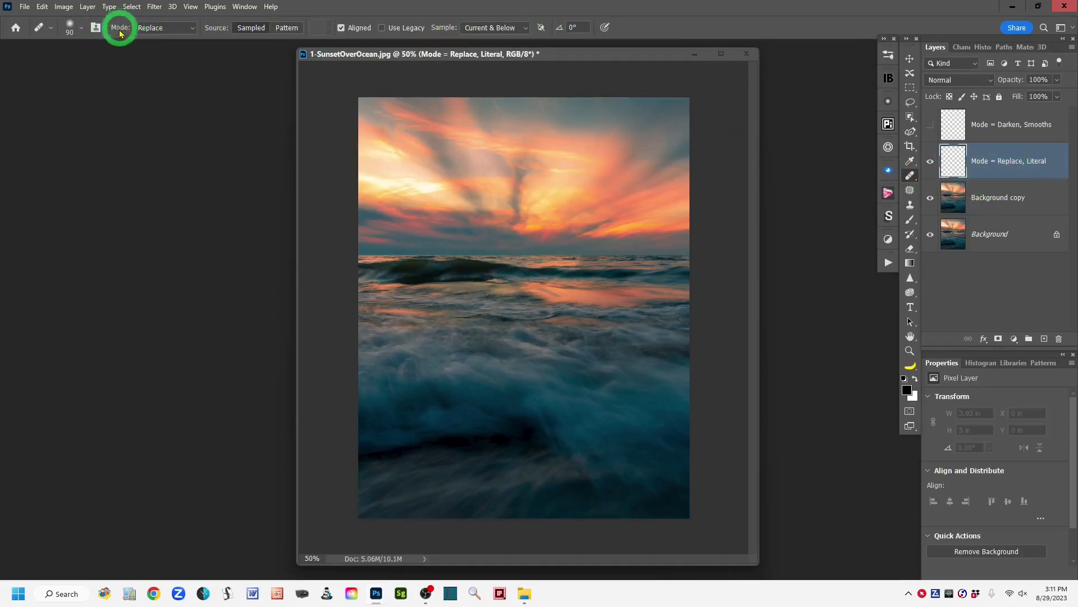
pyautogui.click(194, 29)
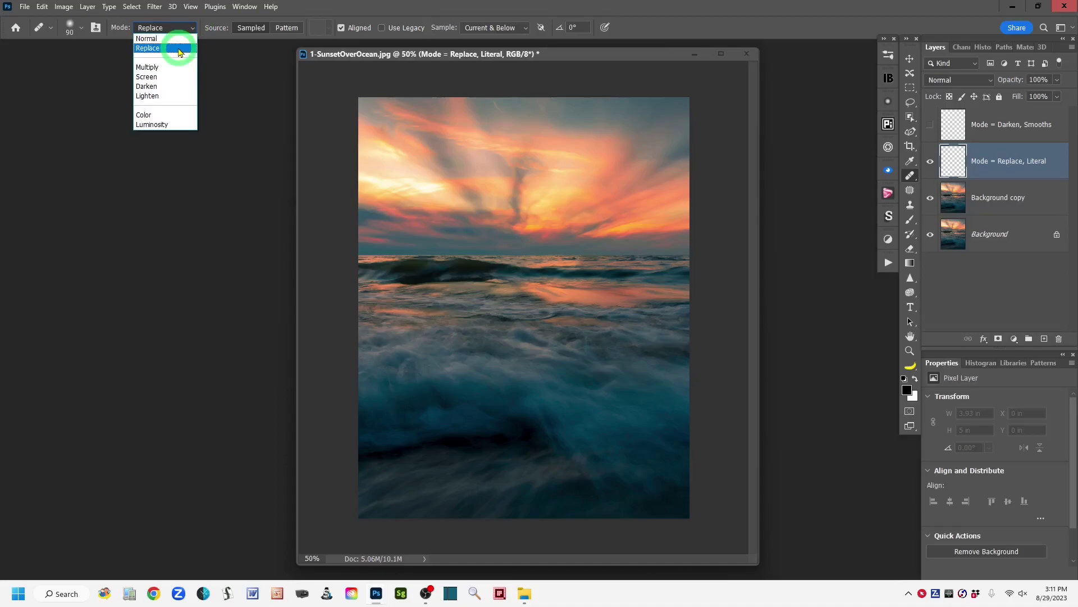
pyautogui.click(179, 52)
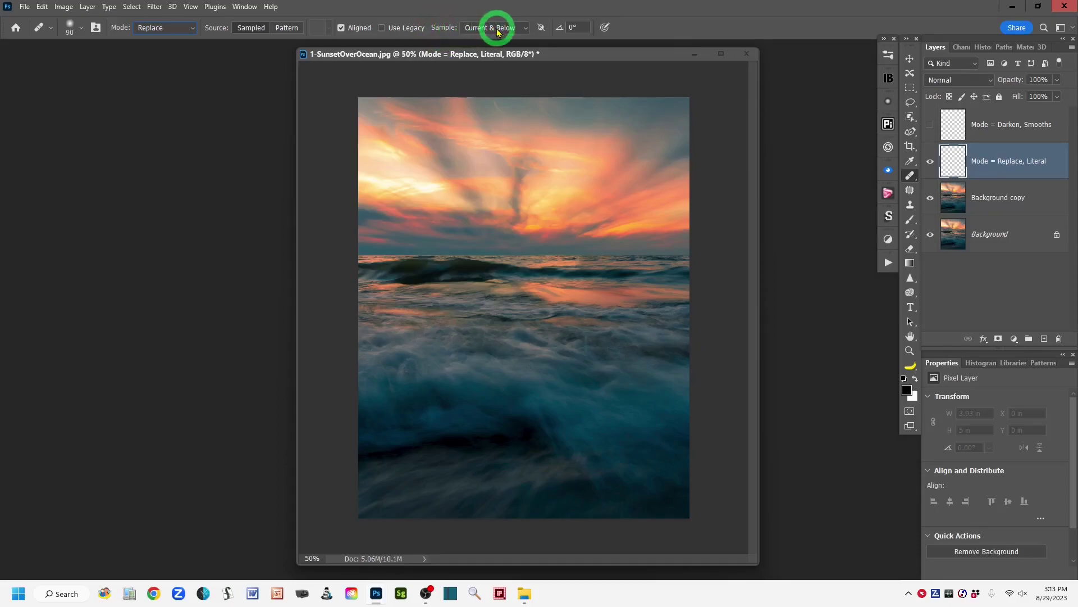
# Keep the Healing Brush sampling from Current & Below and review its size, hardness and spacing settings.
pyautogui.click(525, 29)
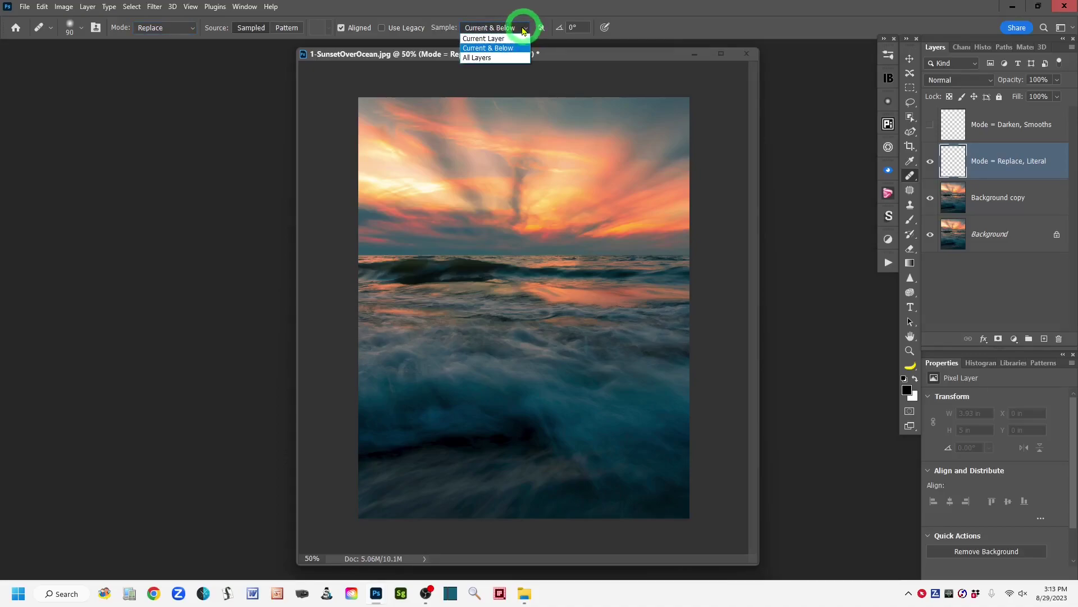
pyautogui.click(502, 28)
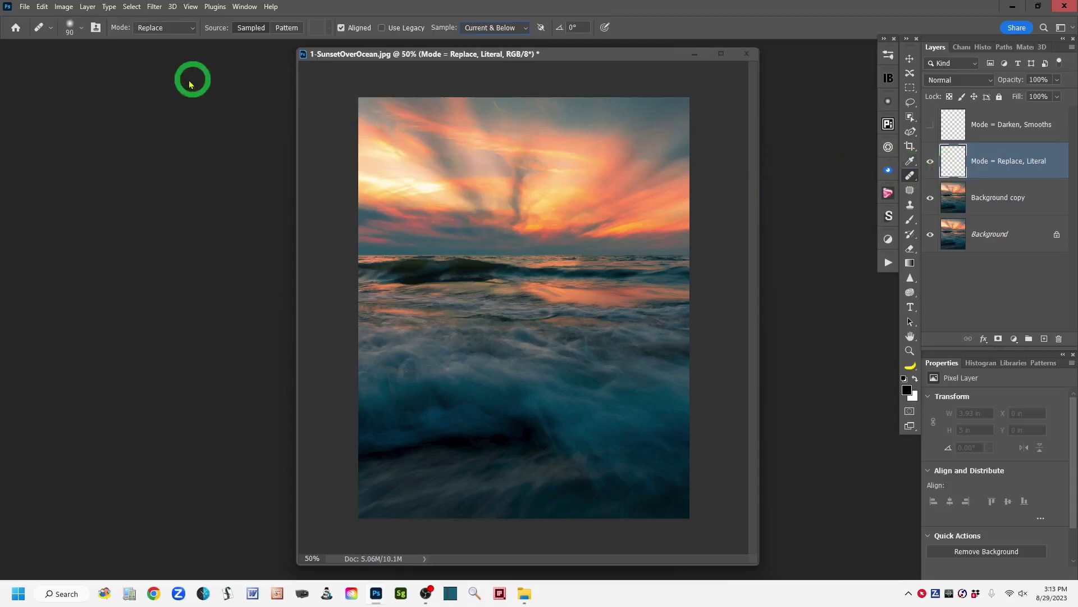
pyautogui.click(81, 33)
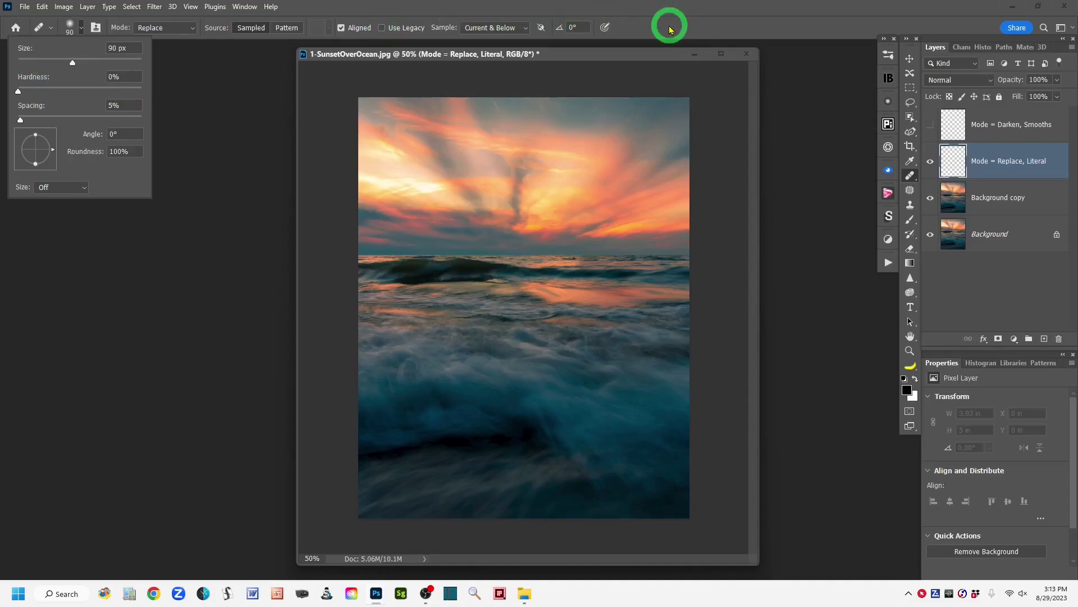
pyautogui.click(646, 25)
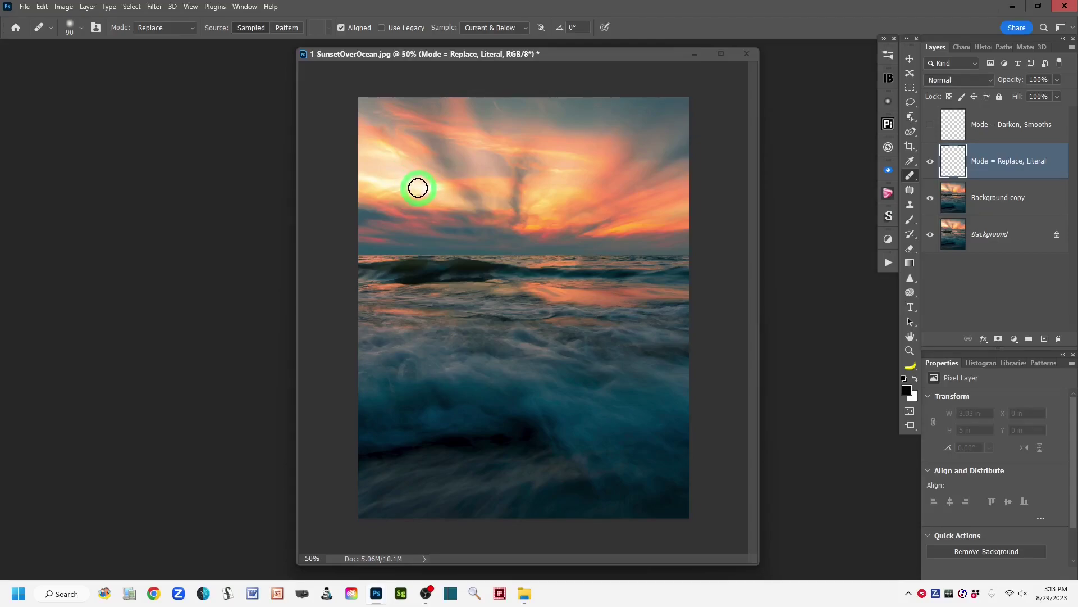
# Paint sampled cloud texture over the bright yellow area at the sky's left side with a 100 px Healing Brush.
pyautogui.moveTo(419, 186)
pyautogui.mouseDown()
pyautogui.moveTo(372, 178)
pyautogui.moveTo(423, 191)
pyautogui.moveTo(397, 183)
pyautogui.moveTo(413, 181)
pyautogui.mouseUp()
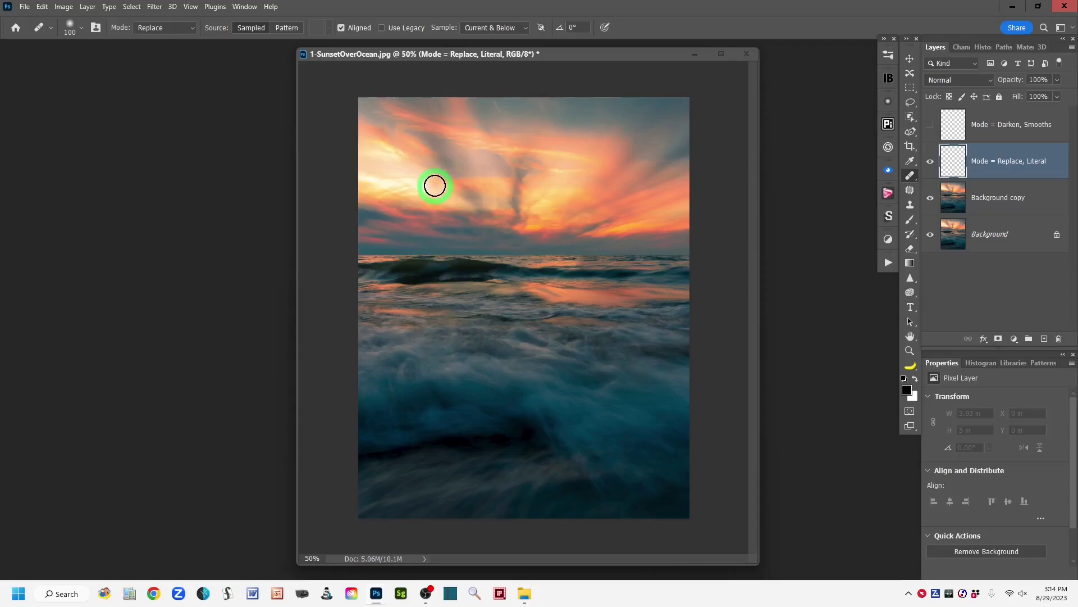
pyautogui.moveTo(432, 186); pyautogui.dragTo(371, 171)
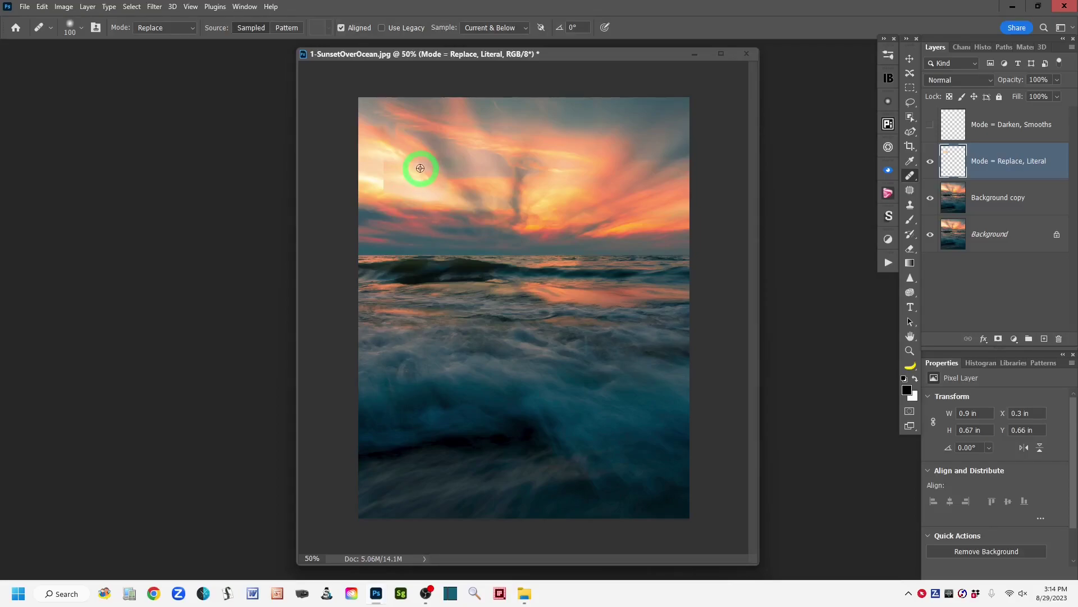
pyautogui.moveTo(420, 168)
pyautogui.mouseDown()
pyautogui.moveTo(386, 182)
pyautogui.moveTo(319, 167)
pyautogui.mouseUp()
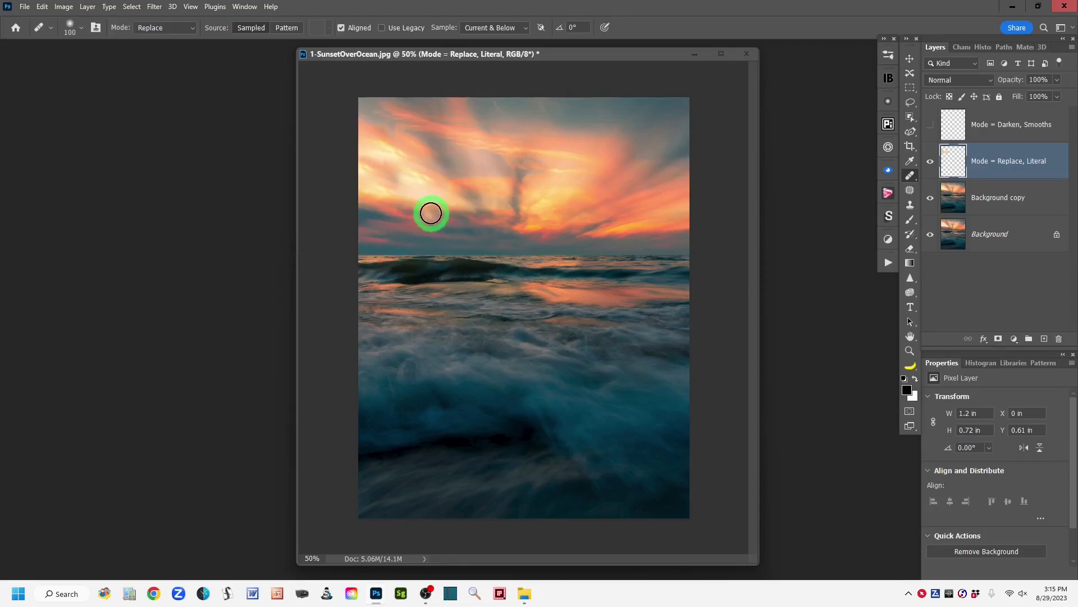
# Resample the clouds just above the horizon, reduce the brush to 80 px, and cover the bright area's lower part.
pyautogui.keyDown('alt'); pyautogui.click(449, 212); pyautogui.keyUp('alt')
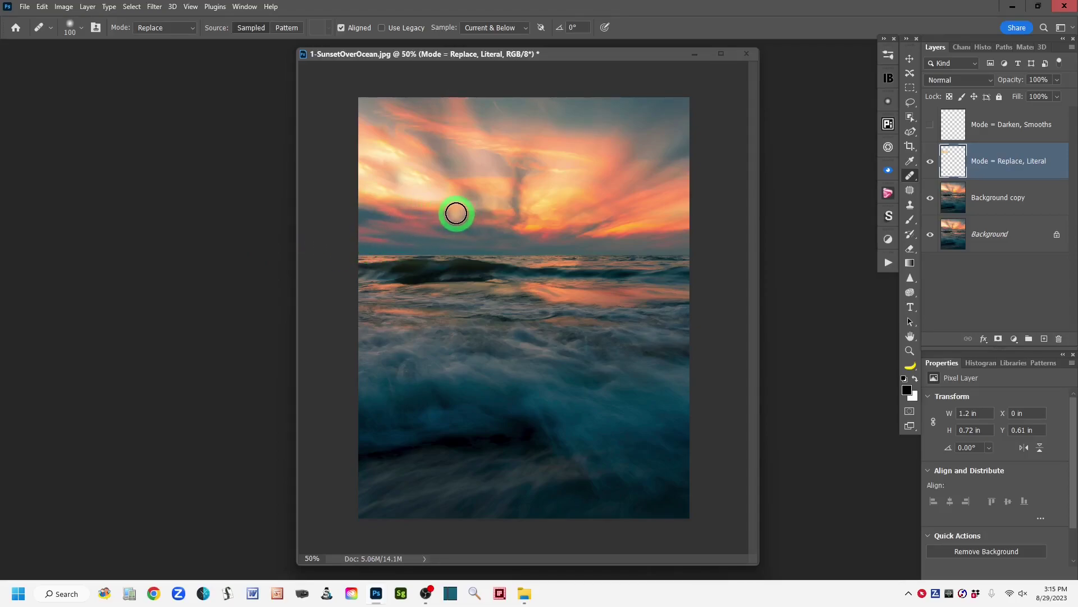
pyautogui.press('[')
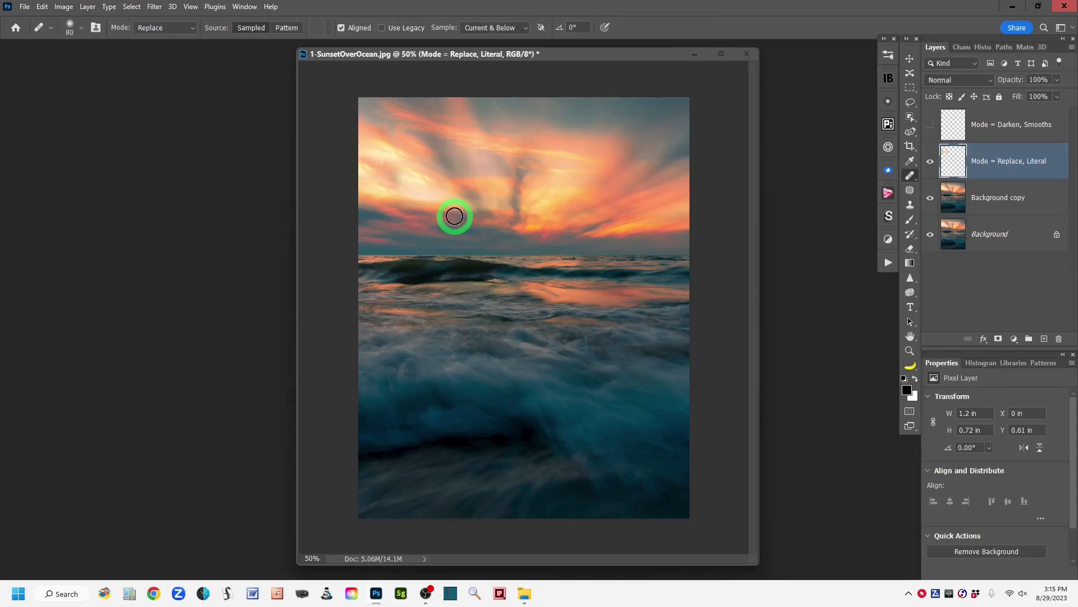
pyautogui.moveTo(443, 199)
pyautogui.mouseDown()
pyautogui.moveTo(352, 166)
pyautogui.moveTo(314, 166)
pyautogui.moveTo(289, 169)
pyautogui.moveTo(258, 200)
pyautogui.moveTo(378, 207)
pyautogui.moveTo(377, 191)
pyautogui.moveTo(385, 215)
pyautogui.moveTo(335, 235)
pyautogui.moveTo(366, 228)
pyautogui.moveTo(407, 250)
pyautogui.moveTo(434, 234)
pyautogui.moveTo(404, 209)
pyautogui.moveTo(415, 211)
pyautogui.moveTo(409, 201)
pyautogui.moveTo(364, 188)
pyautogui.mouseUp()
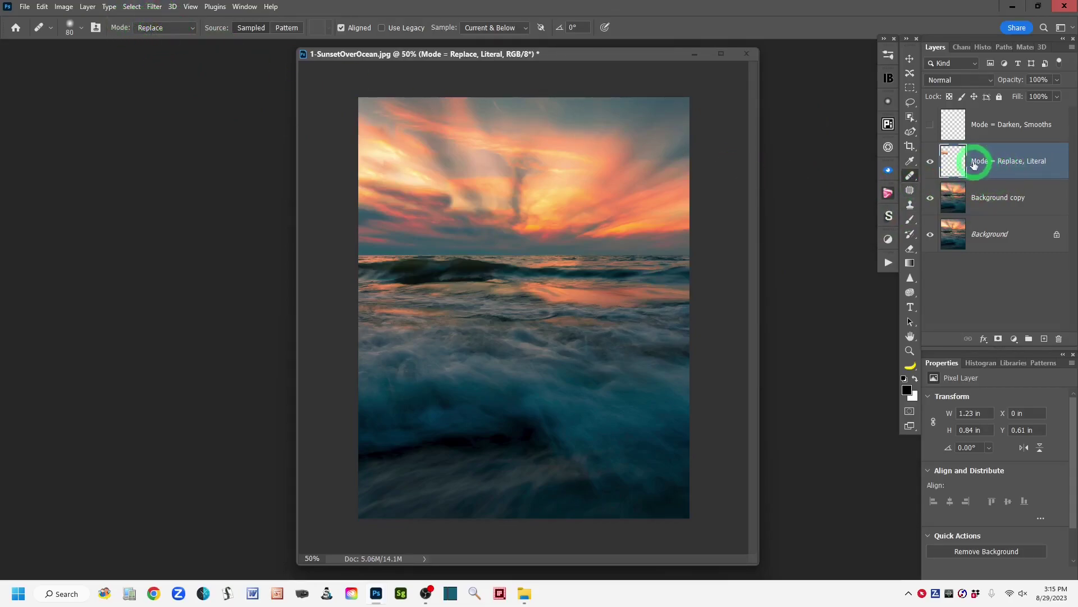
# Toggle the "Mode = Replace, Literal" layer's visibility to compare the sky with and without the healing.
pyautogui.click(930, 163)
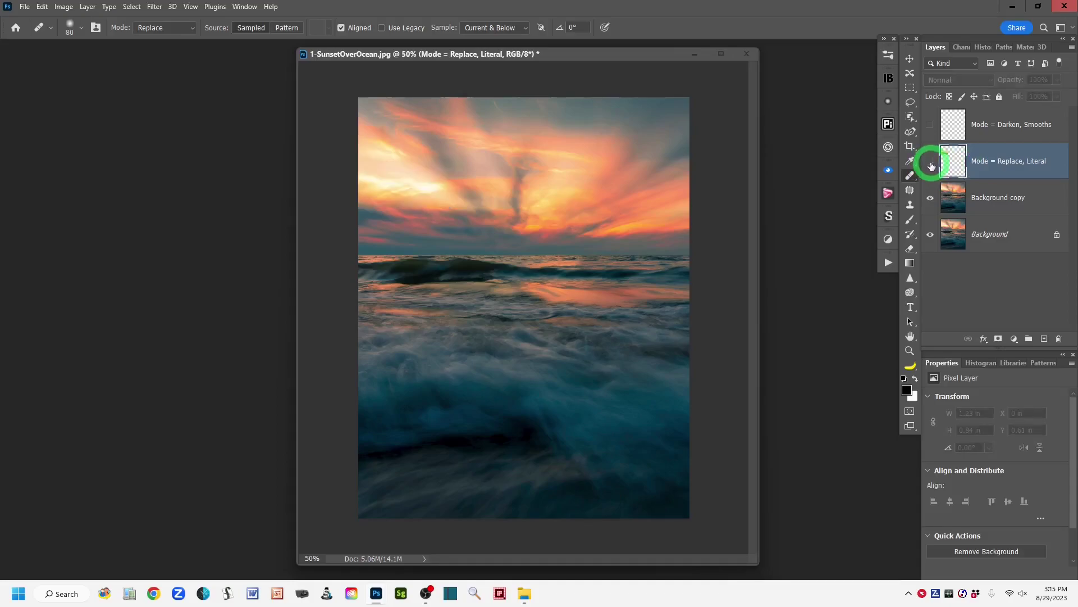
pyautogui.click(931, 164)
pyautogui.click(931, 162)
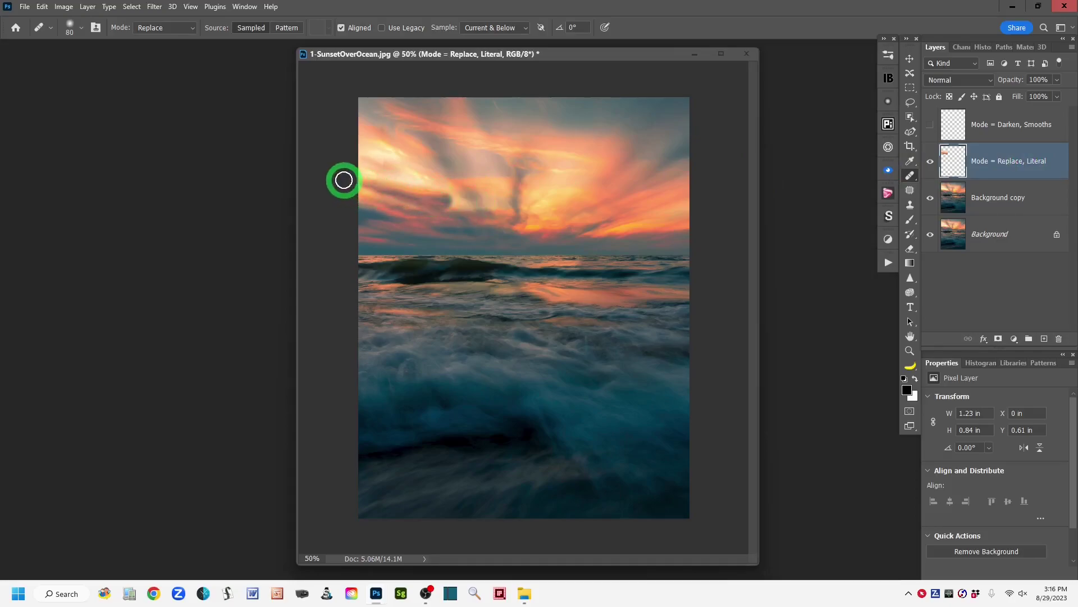
# Switch to the "Mode = Darken, Smooths" layer with the Replace layer hidden, and set the Healing Brush to Darken with Diffusion 5.
pyautogui.click(931, 163)
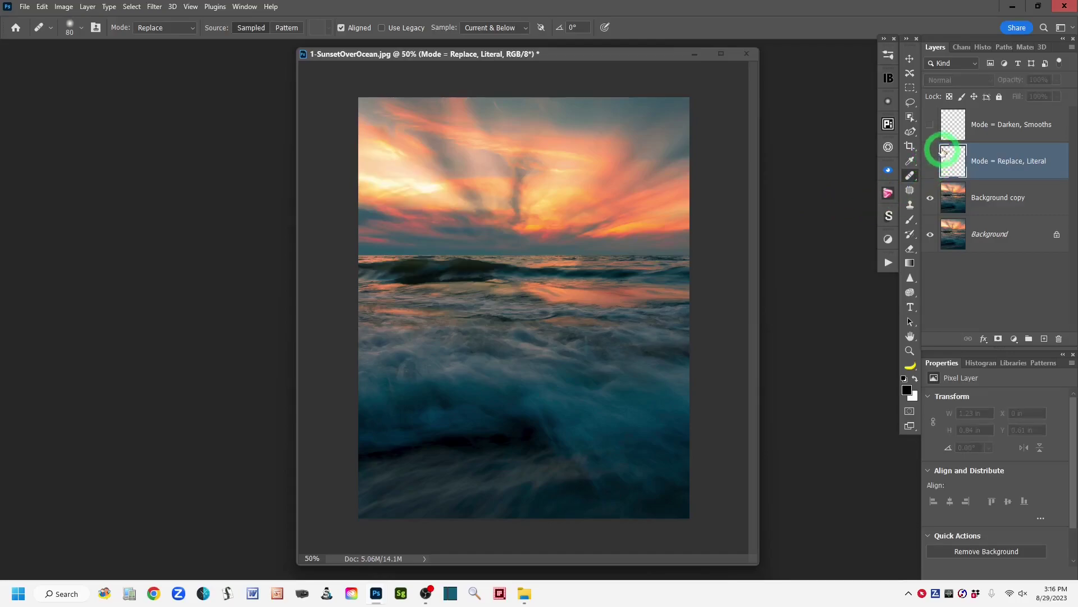
pyautogui.click(946, 128)
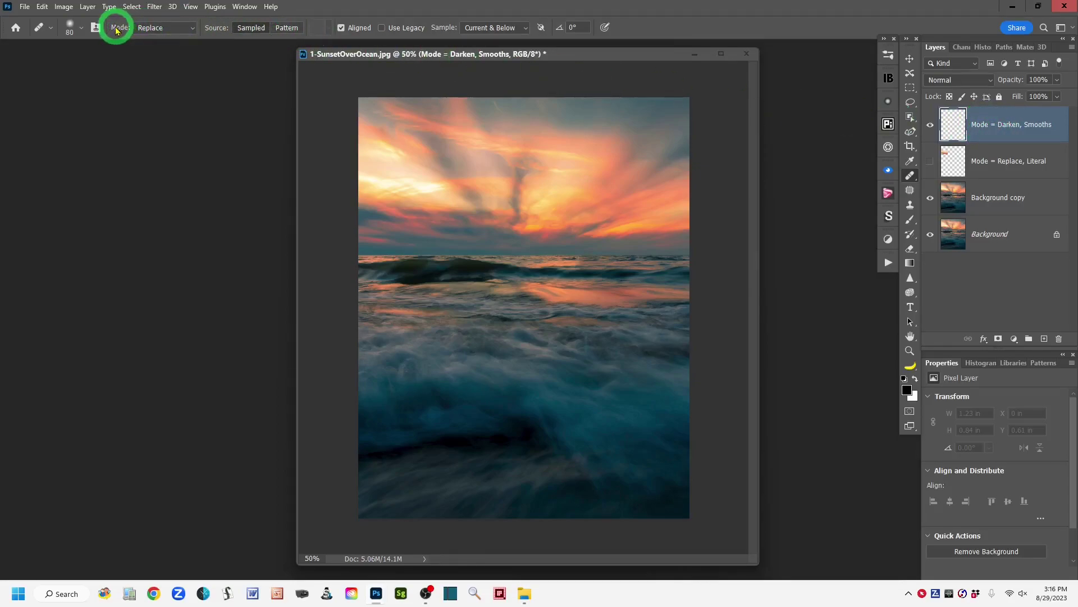
pyautogui.click(191, 31)
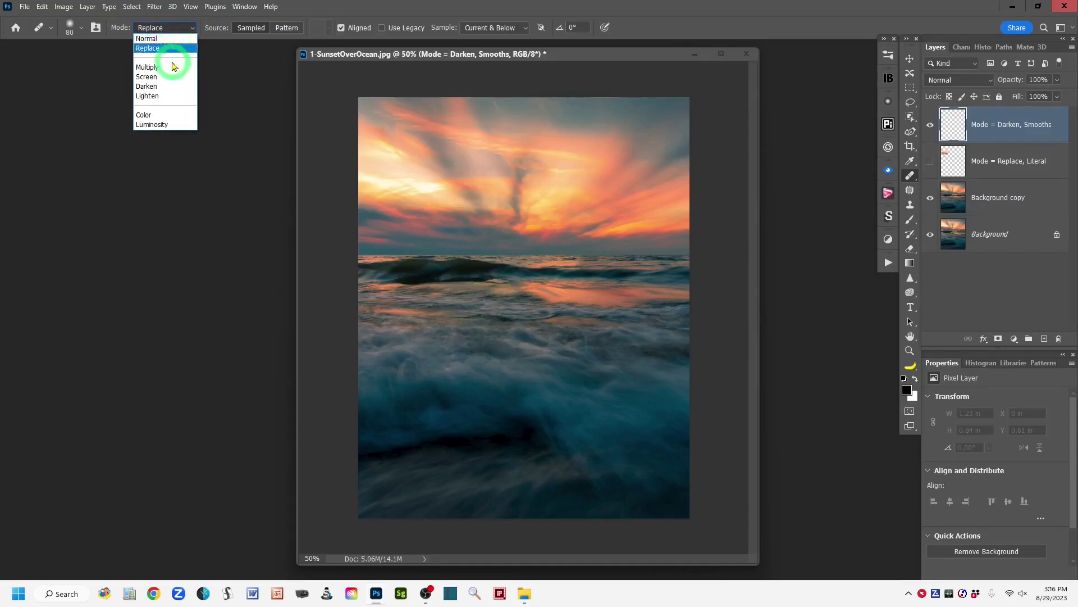
pyautogui.click(174, 89)
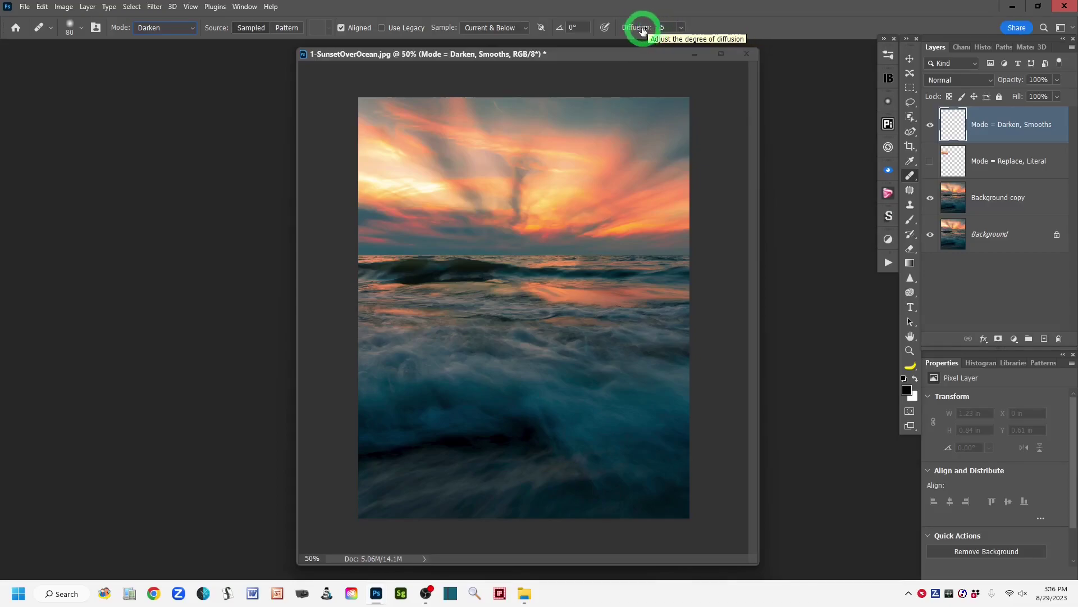
pyautogui.click(681, 28)
pyautogui.click(662, 27)
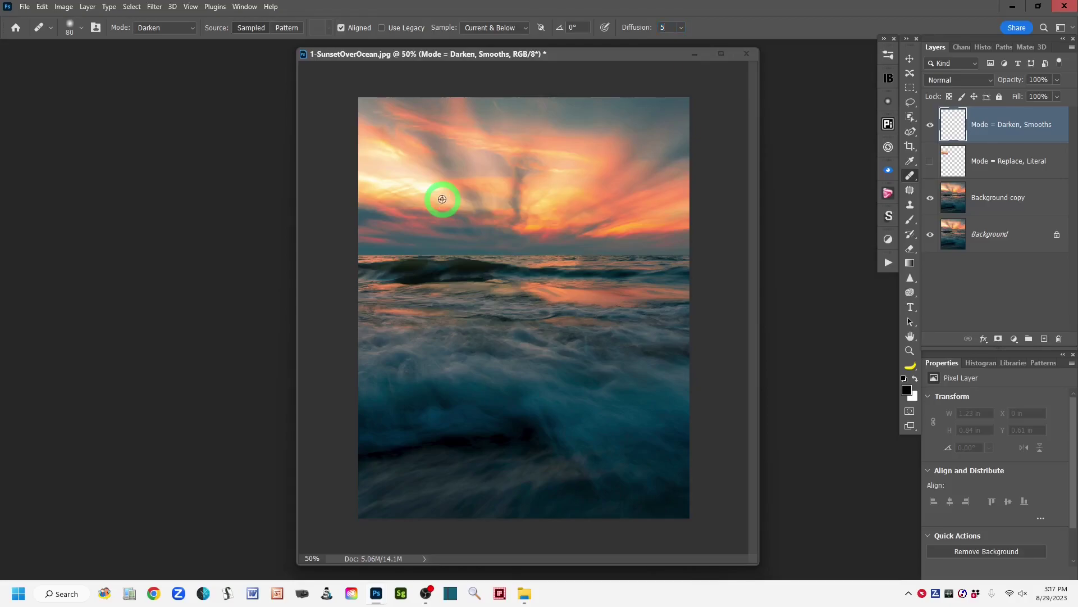
# Paint sampled cloud tones over the bright yellow area at the sky's left side with the 80 px Healing Brush in Darken mode.
pyautogui.moveTo(442, 198); pyautogui.dragTo(442, 193)
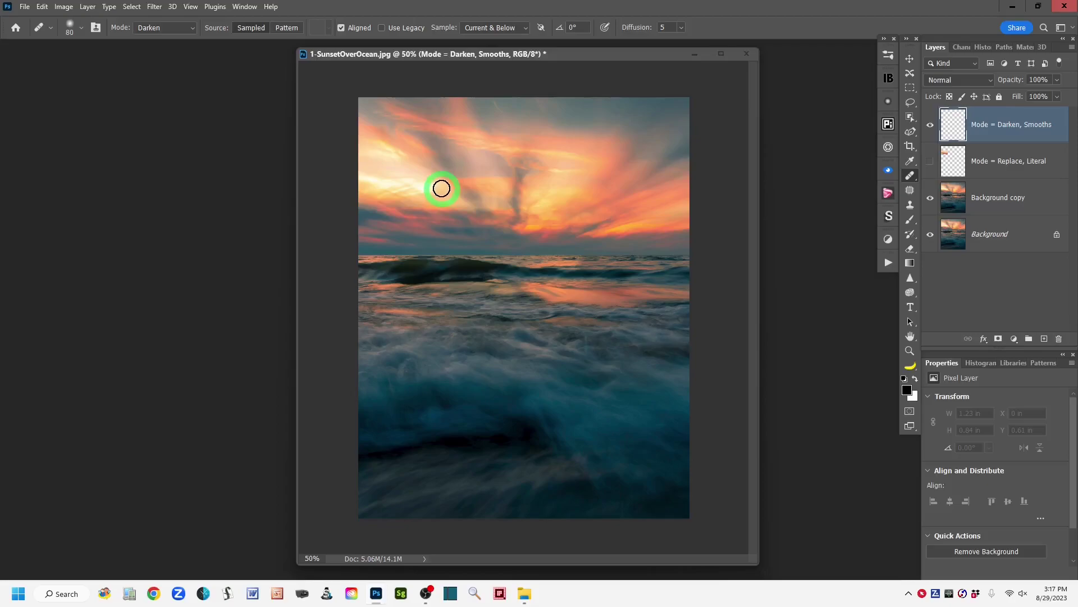
pyautogui.moveTo(422, 188)
pyautogui.mouseDown()
pyautogui.moveTo(270, 206)
pyautogui.moveTo(344, 234)
pyautogui.moveTo(419, 235)
pyautogui.moveTo(417, 198)
pyautogui.mouseUp()
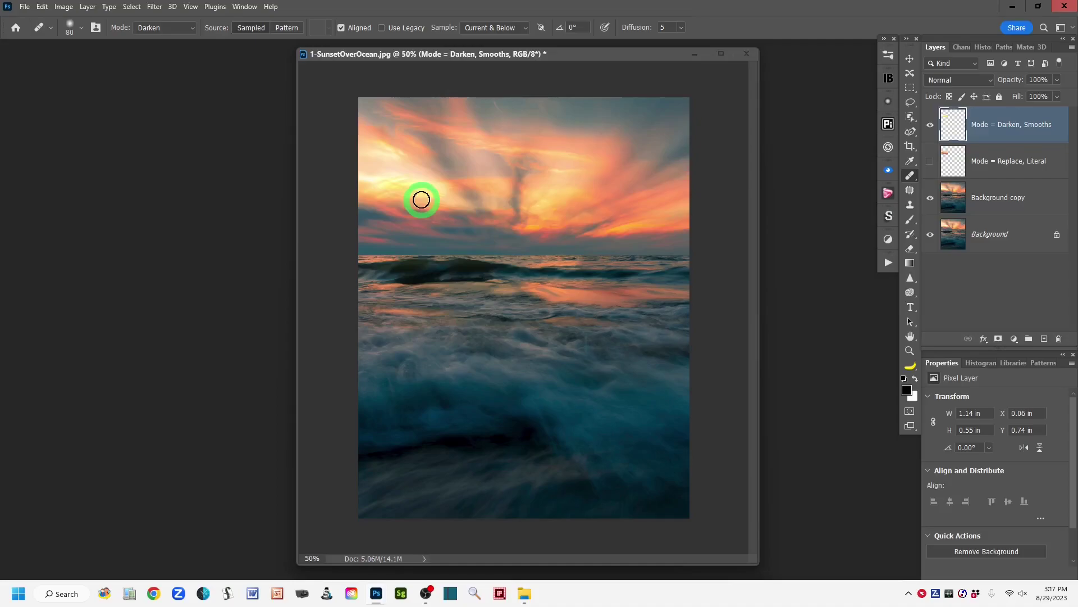
pyautogui.moveTo(421, 199); pyautogui.dragTo(301, 169)
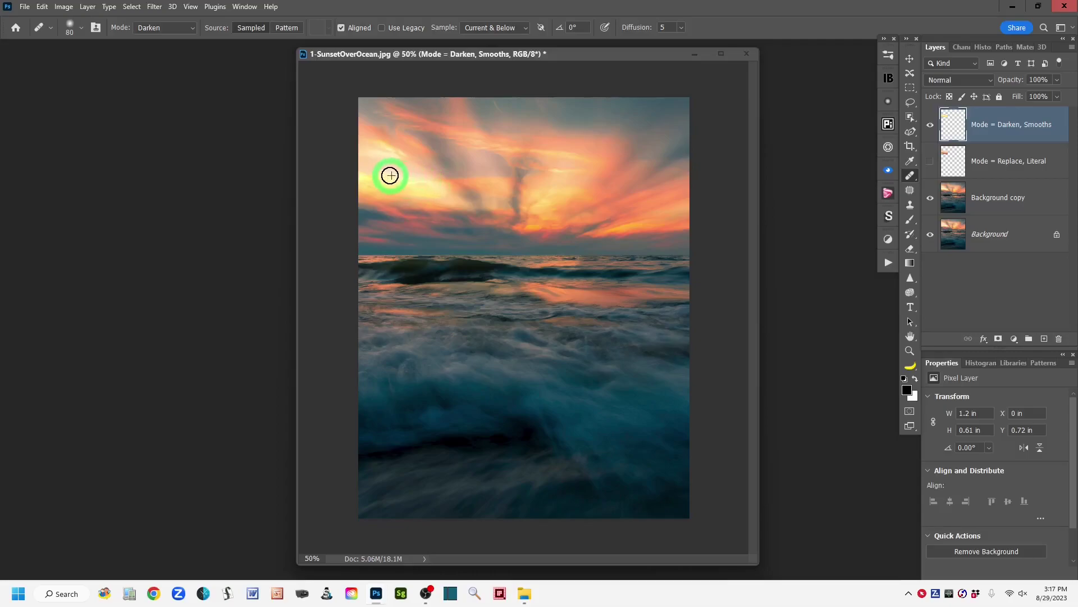
pyautogui.moveTo(377, 173); pyautogui.dragTo(326, 157)
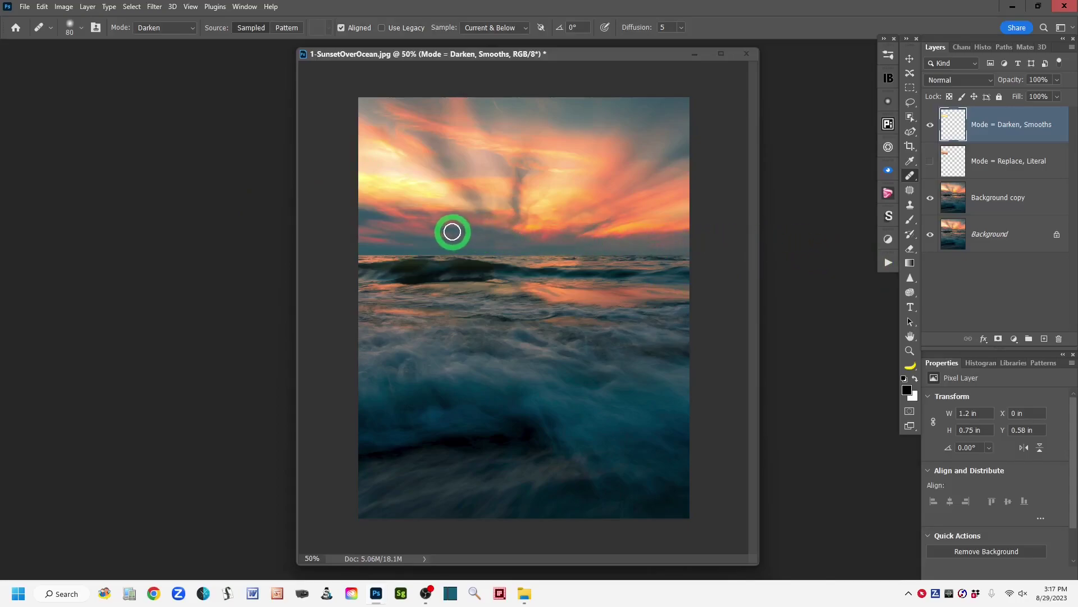
# Refine the bright area's lower edge with a 60 px Healing Brush and blend its middle with a larger brush.
pyautogui.press('[')
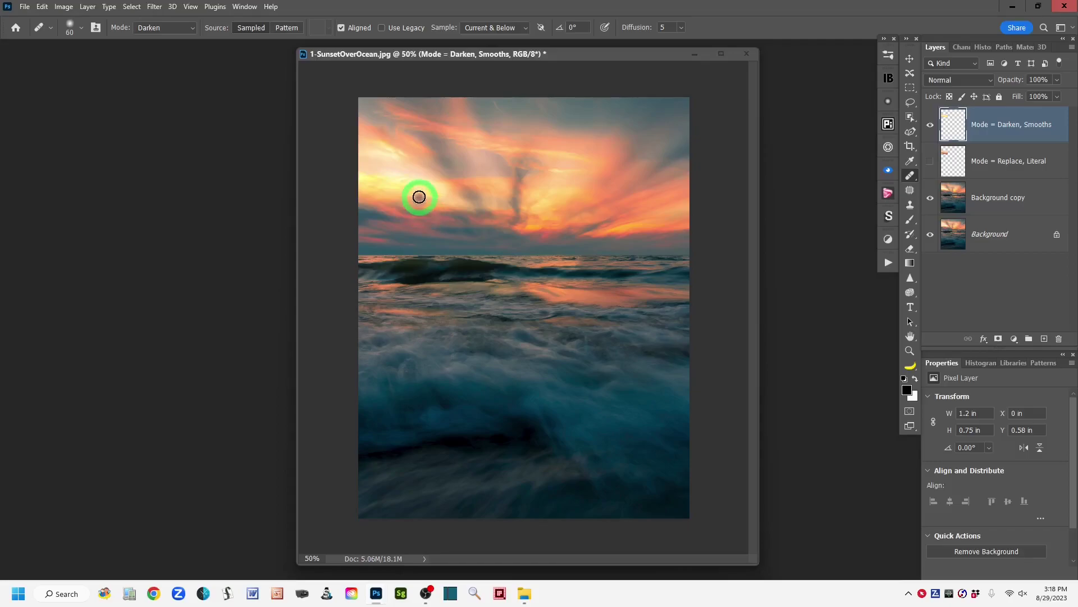
pyautogui.moveTo(419, 192); pyautogui.dragTo(343, 188)
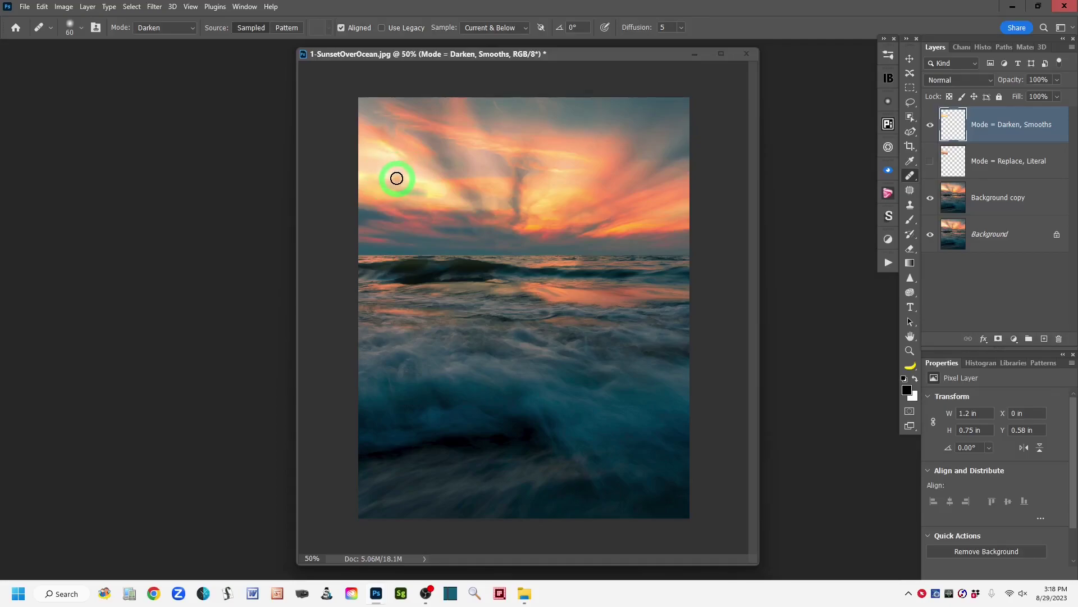
pyautogui.press(']')
pyautogui.press(']')
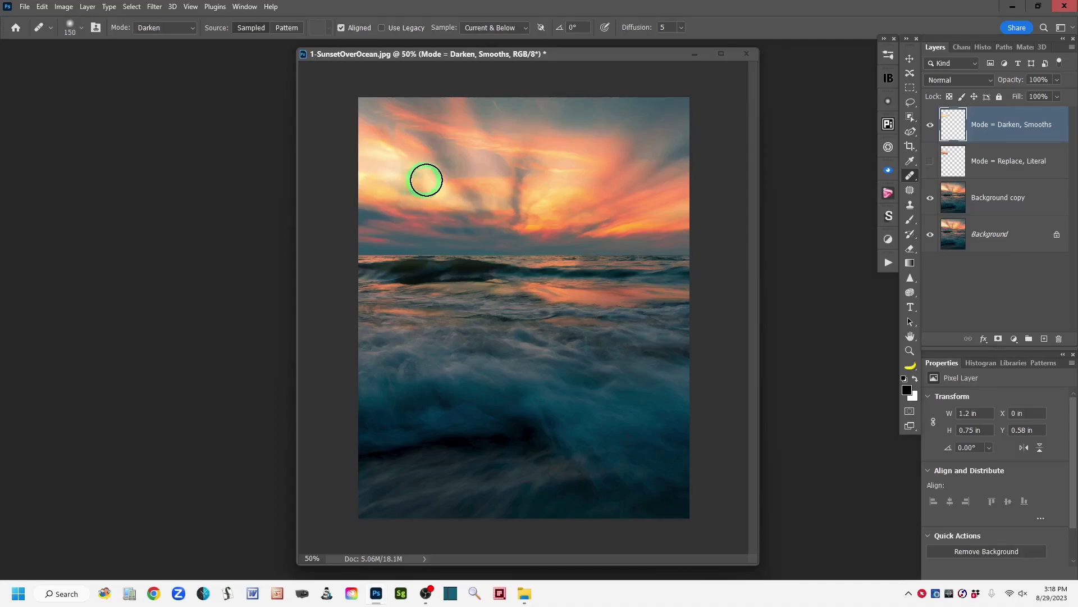
pyautogui.moveTo(400, 171)
pyautogui.mouseDown()
pyautogui.moveTo(526, 182)
pyautogui.moveTo(448, 180)
pyautogui.moveTo(434, 202)
pyautogui.moveTo(631, 220)
pyautogui.moveTo(318, 154)
pyautogui.moveTo(469, 188)
pyautogui.moveTo(314, 163)
pyautogui.moveTo(465, 204)
pyautogui.moveTo(395, 185)
pyautogui.moveTo(440, 191)
pyautogui.mouseUp()
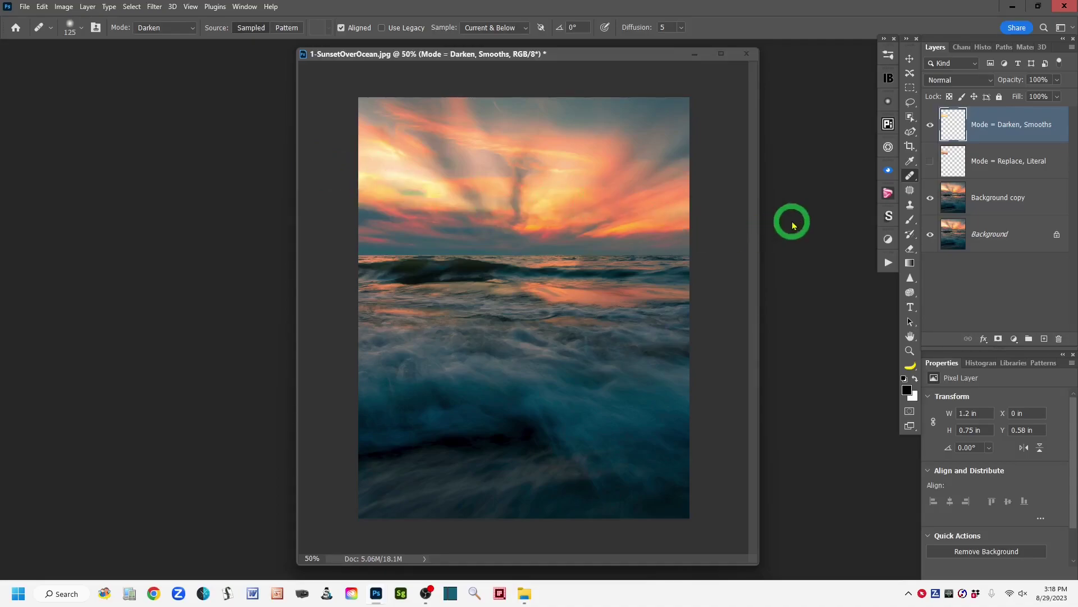
# Toggle the "Mode = Darken, Smooths" layer's visibility to compare the sky before and after the darkening.
pyautogui.click(929, 124)
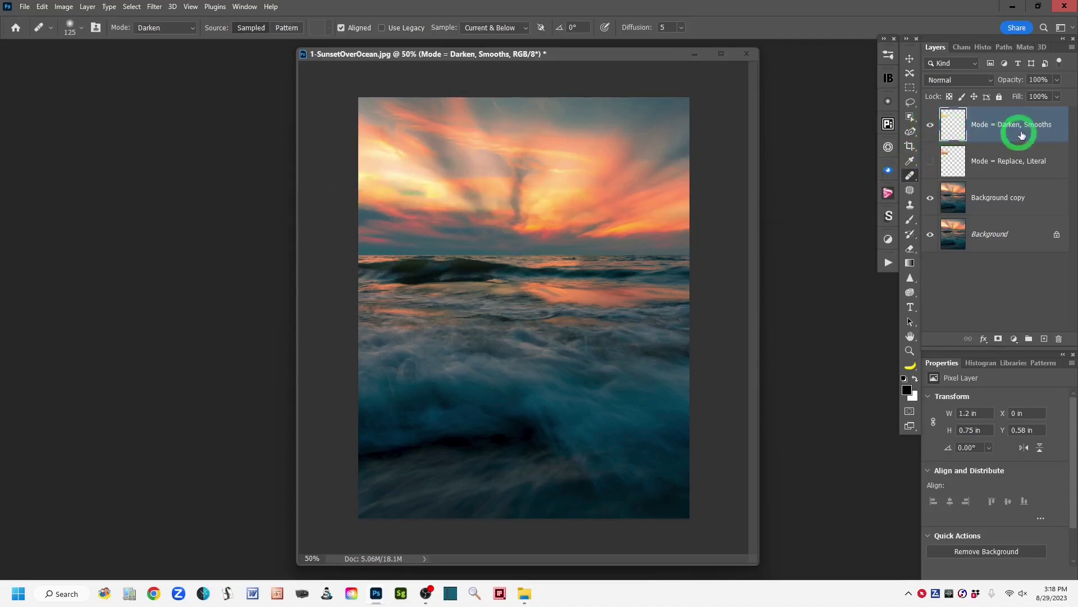
pyautogui.click(929, 128)
pyautogui.click(929, 128)
pyautogui.click(929, 128)
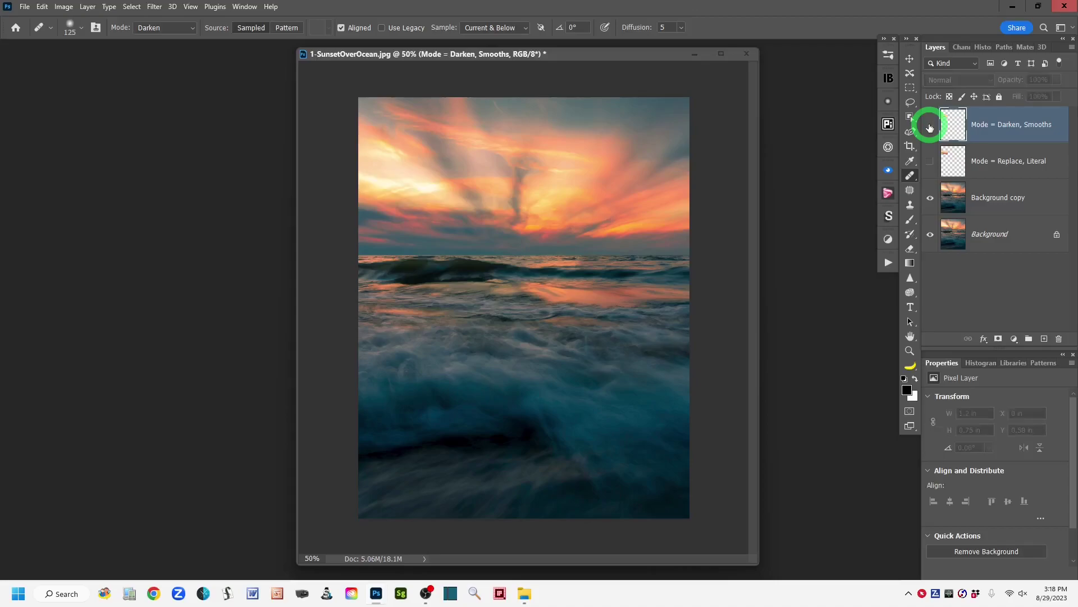
pyautogui.click(929, 128)
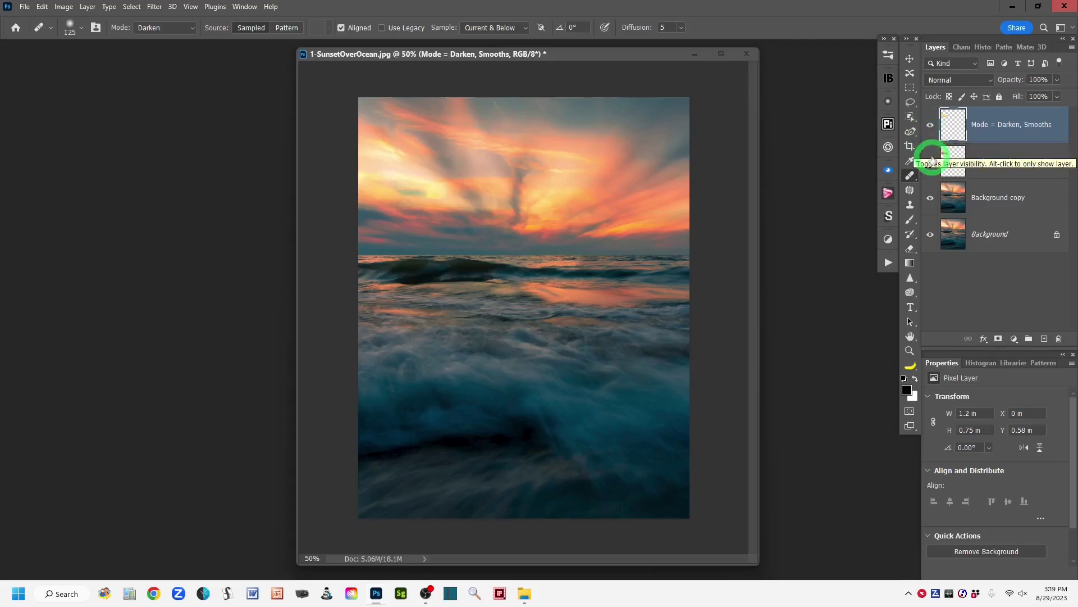
# Compare the Darken and Replace healing layers by alternating their visibility, and check the Darken version against the original Background.
pyautogui.click(930, 124)
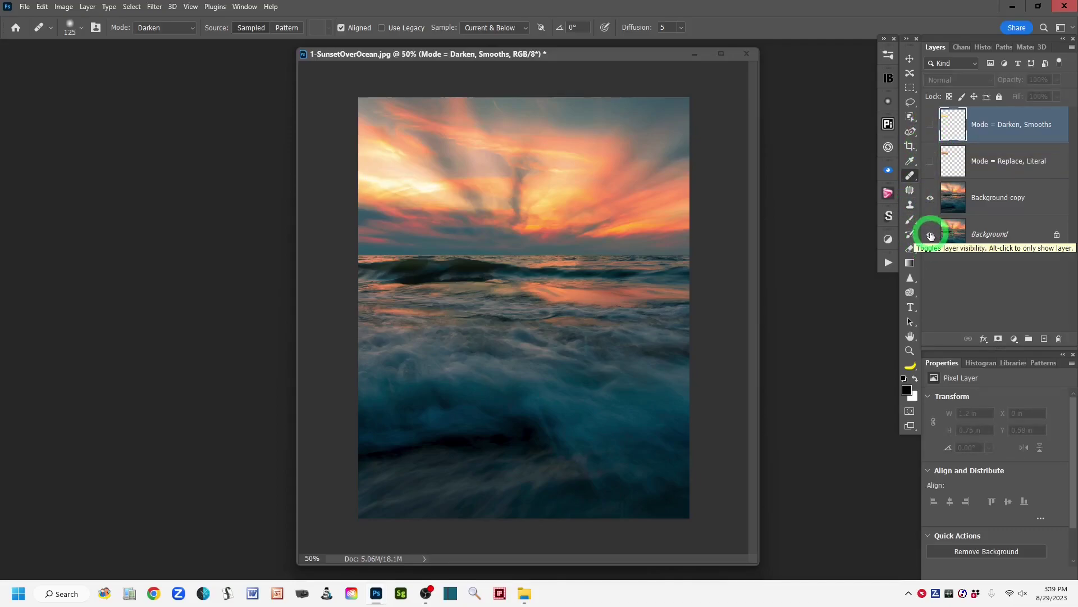
pyautogui.click(931, 163)
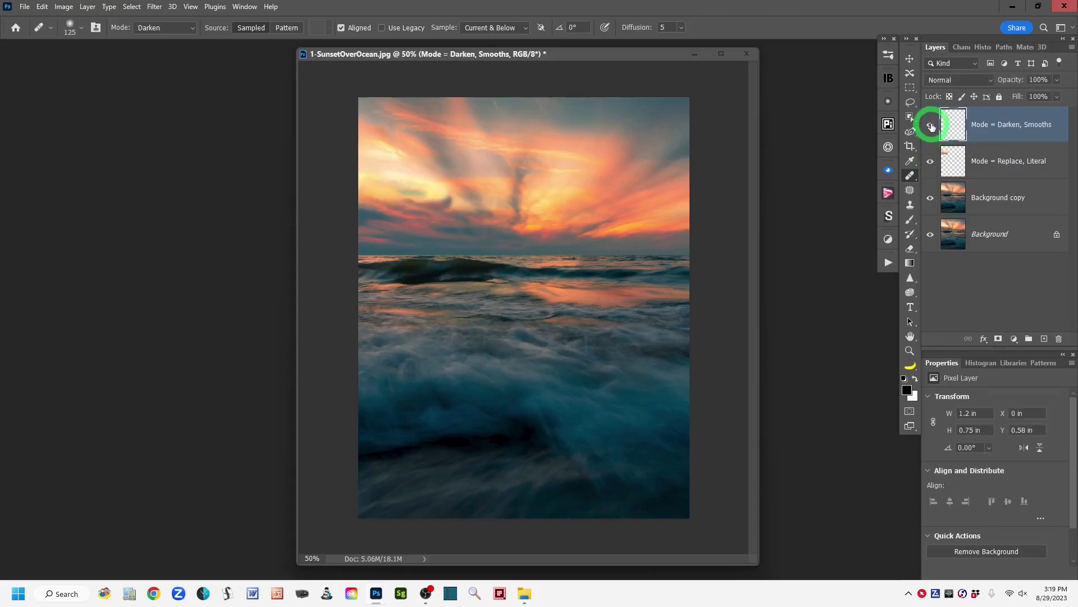
pyautogui.click(928, 162)
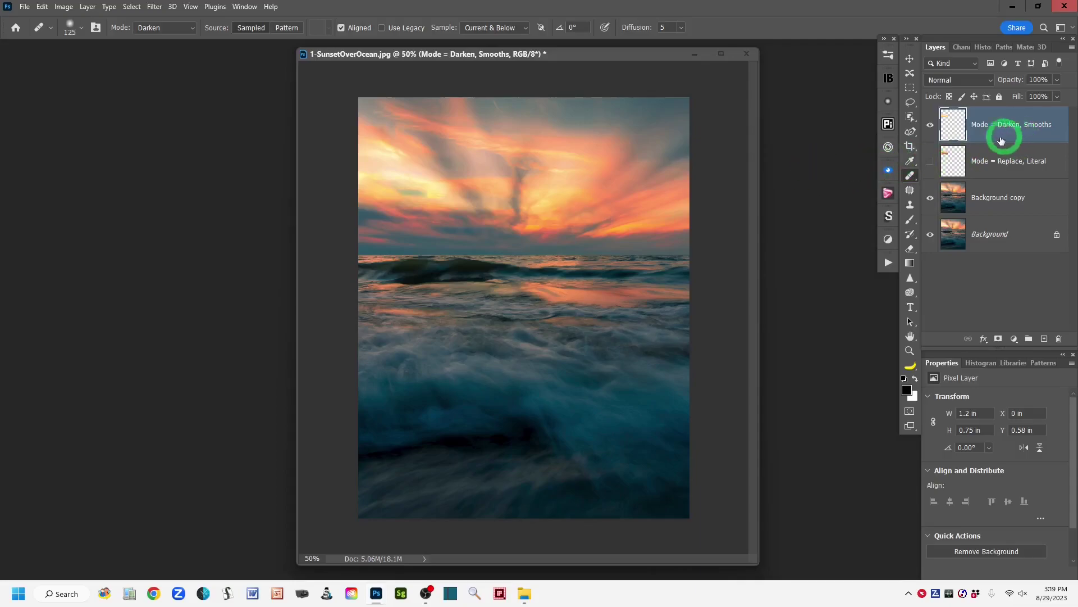
pyautogui.keyDown('alt'); pyautogui.click(930, 235); pyautogui.keyUp('alt')
pyautogui.keyDown('alt'); pyautogui.click(930, 234); pyautogui.keyUp('alt')
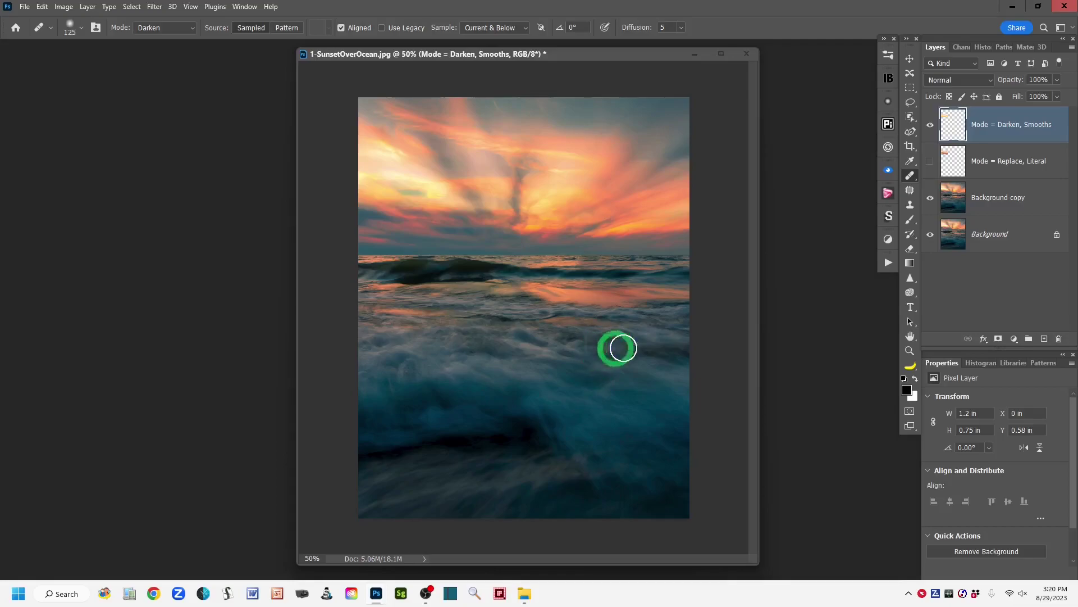
# Switch to the Lasso tool and close the sunset ocean photo without saving its changes.
pyautogui.moveTo(913, 183); pyautogui.dragTo(945, 178)
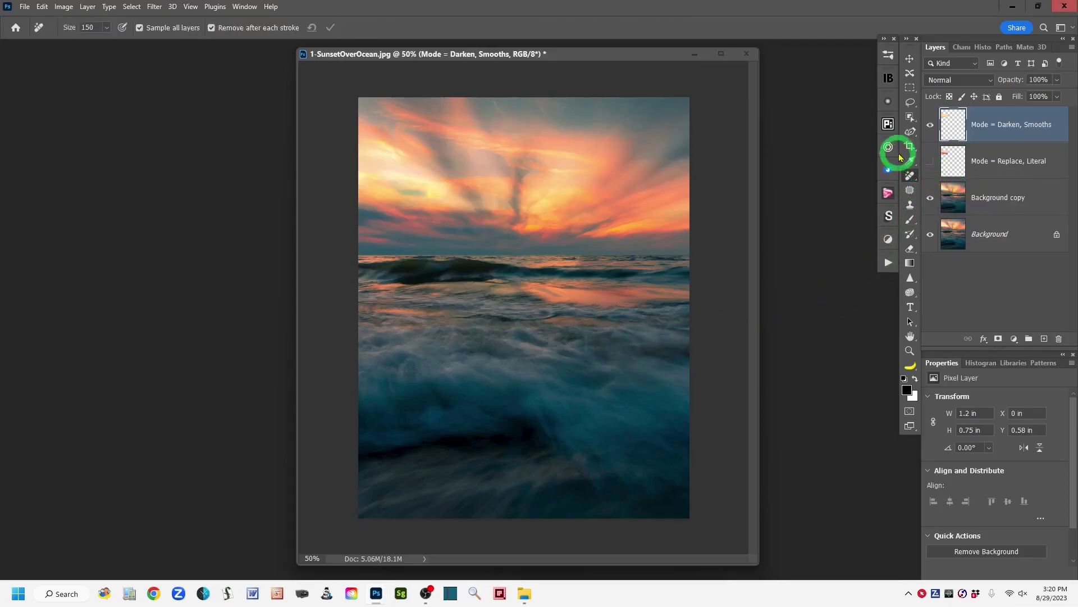
pyautogui.click(907, 104)
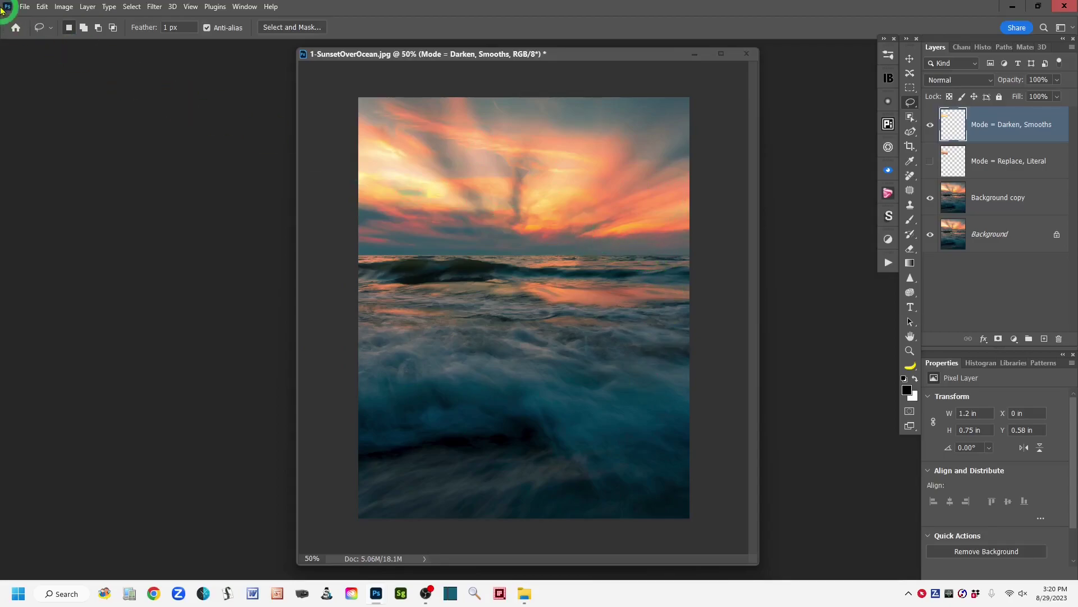
pyautogui.click(26, 7)
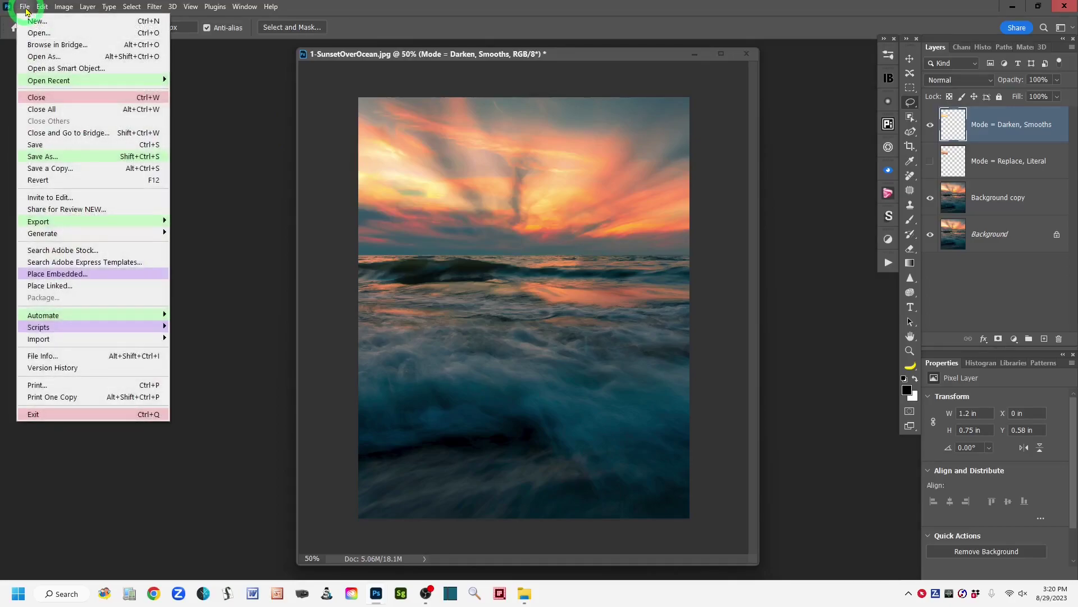
pyautogui.click(39, 97)
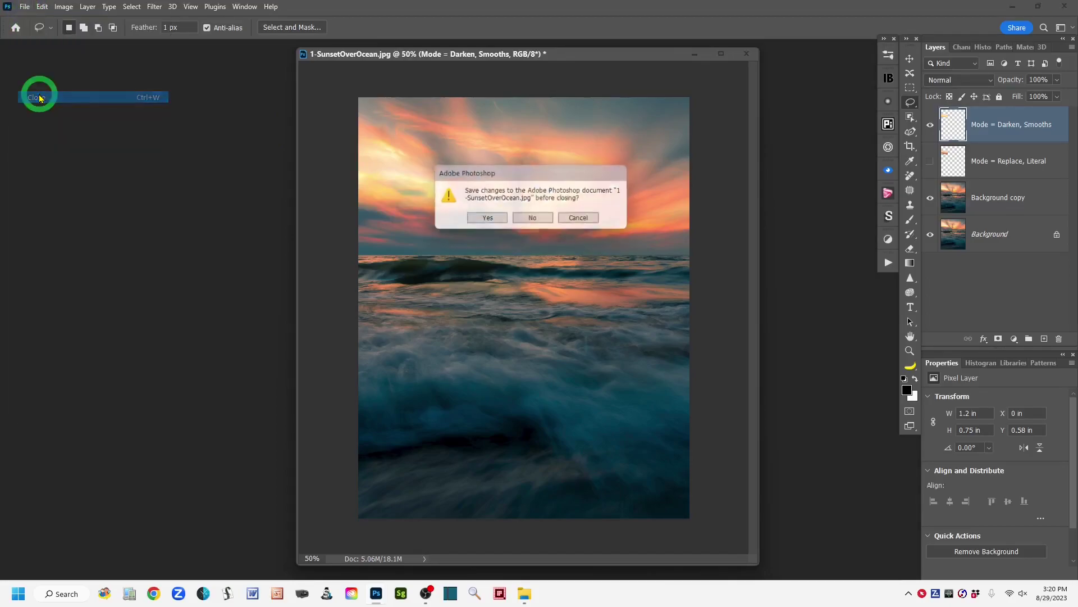
pyautogui.click(533, 220)
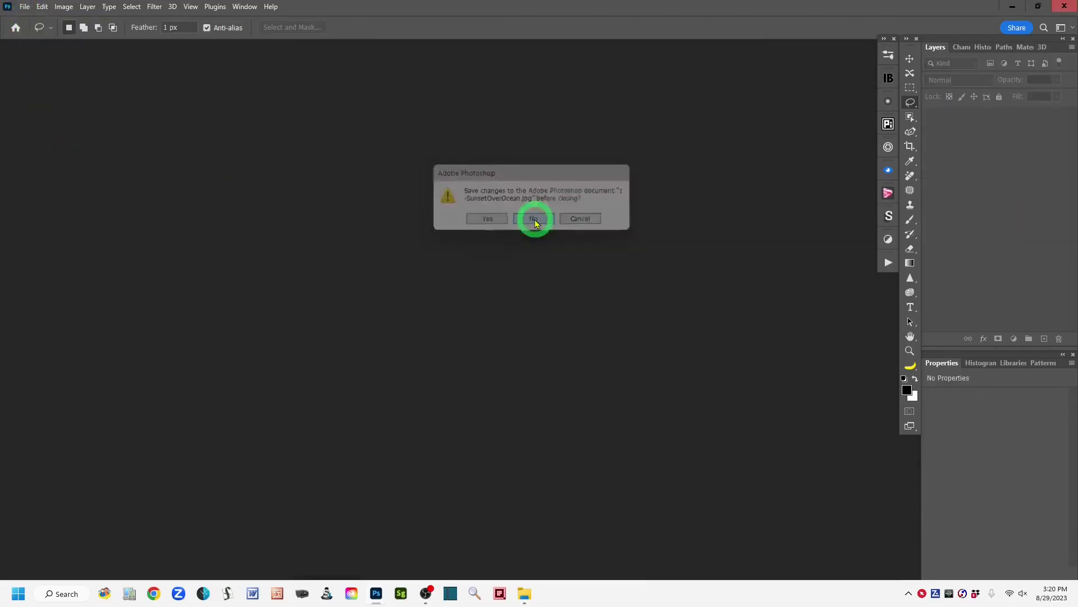
# Open the recent 2-TieredLandscape photo, then reposition and enlarge its document window to leave space around the image.
pyautogui.click(25, 7)
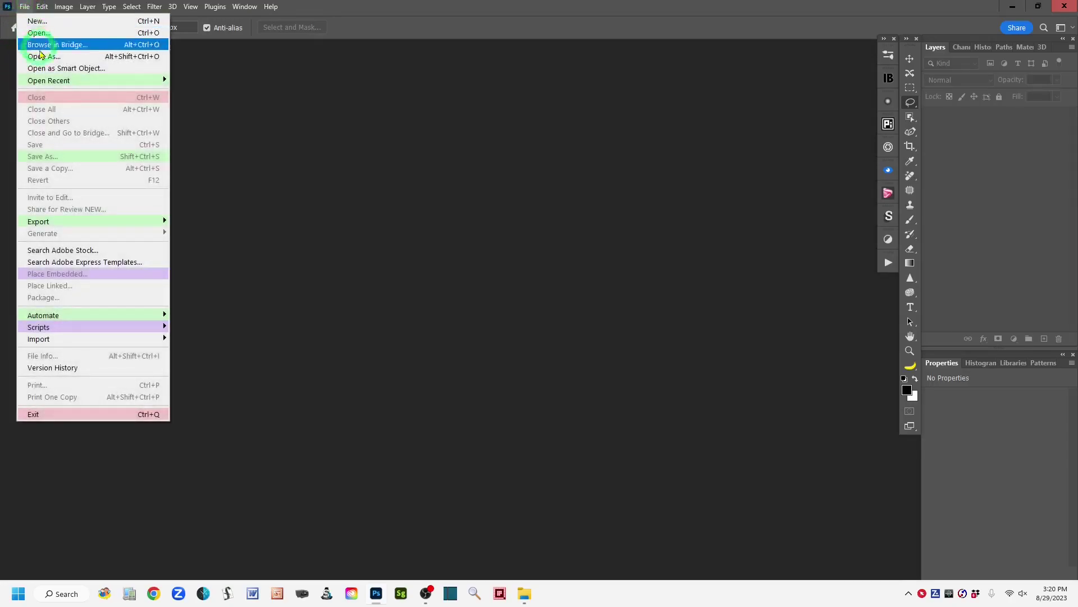
pyautogui.moveTo(71, 81)
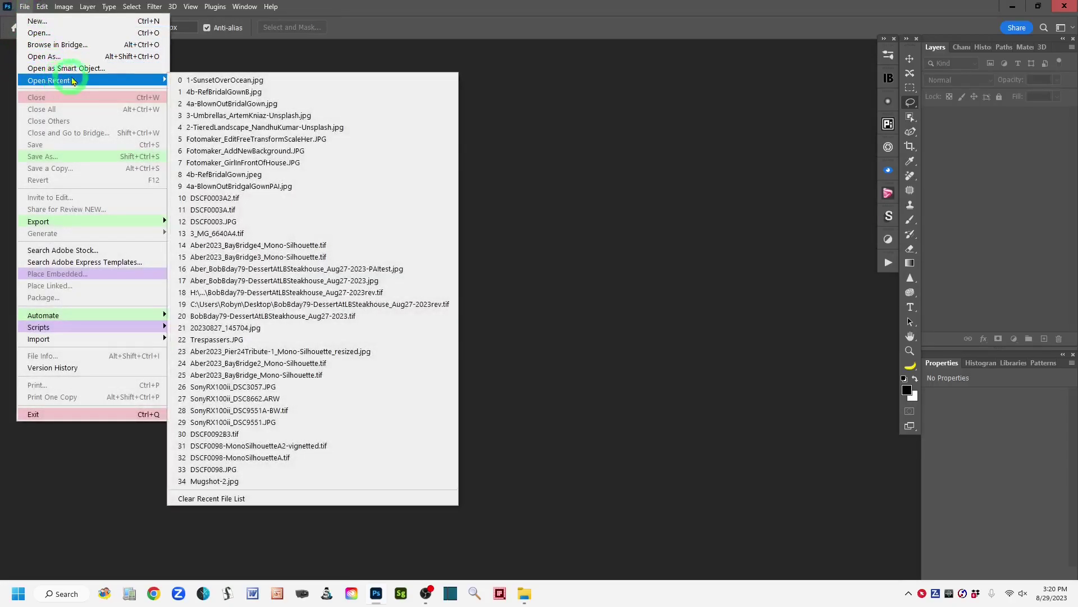
pyautogui.click(231, 128)
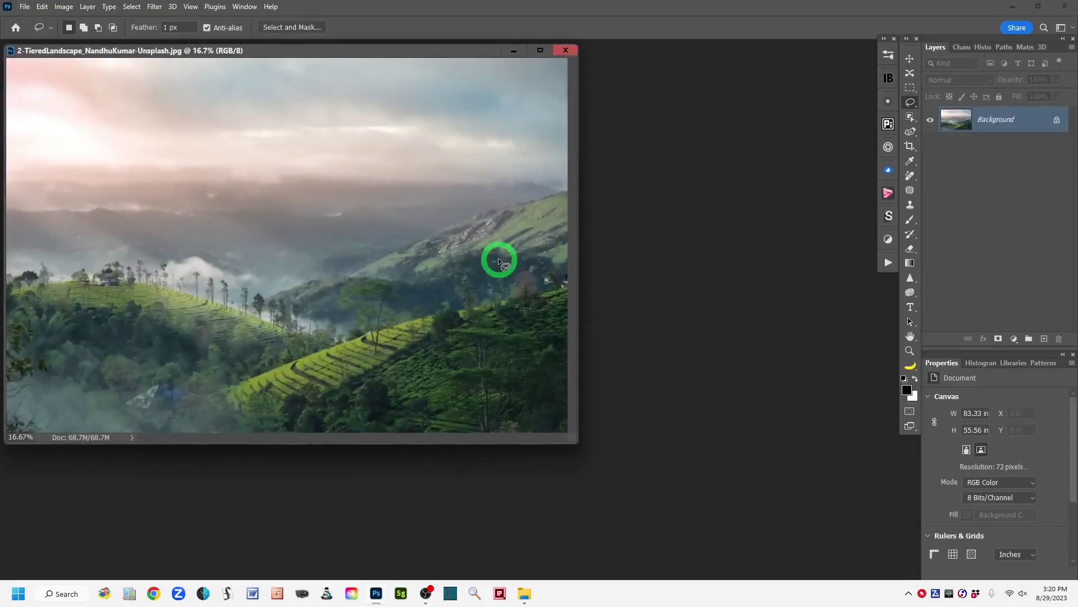
pyautogui.moveTo(368, 57); pyautogui.dragTo(517, 63)
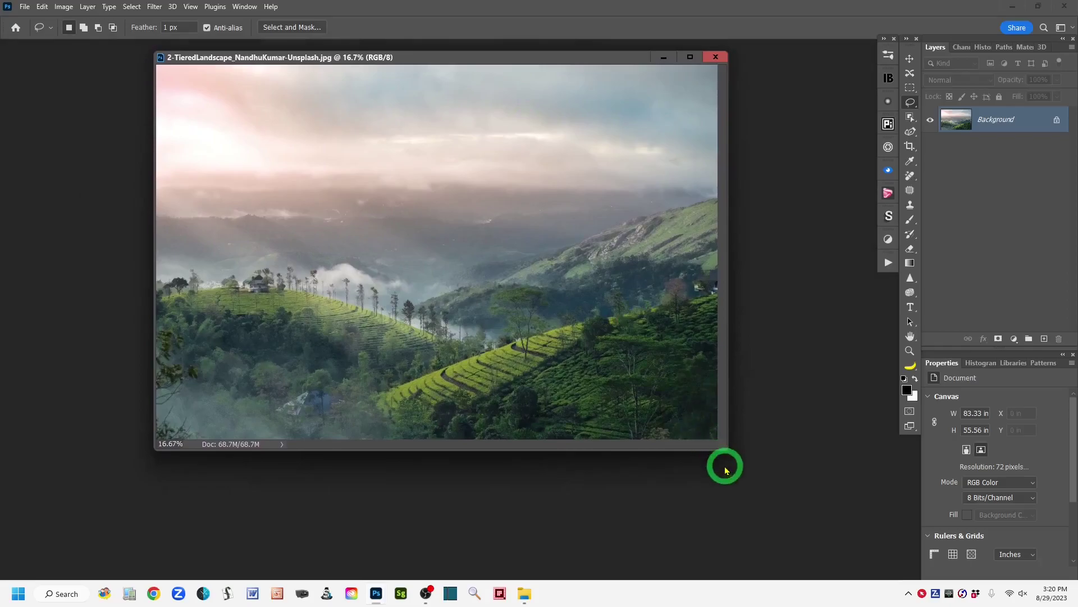
pyautogui.moveTo(722, 445); pyautogui.dragTo(858, 544)
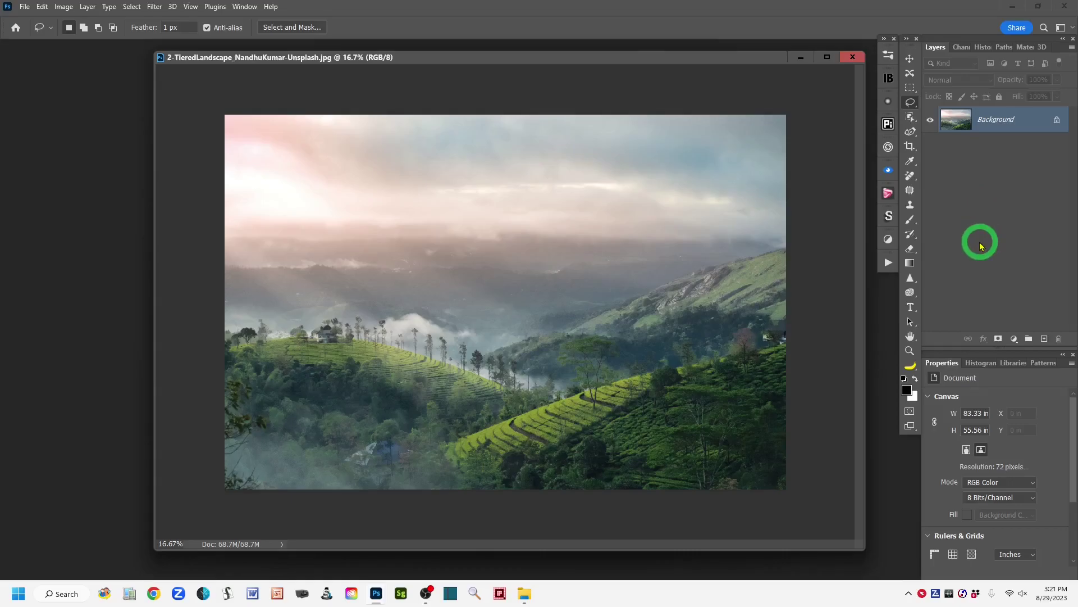
# Duplicate the Background layer and name the duplicate "Bkgrnd Copy".
pyautogui.hotkey('ctrl', 'j')
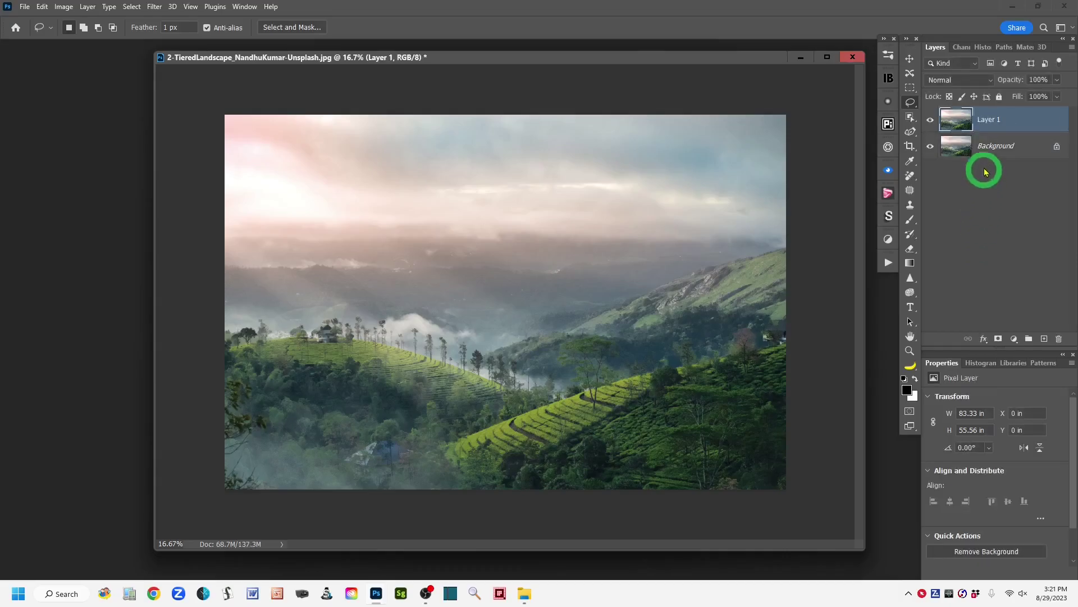
pyautogui.doubleClick(984, 119)
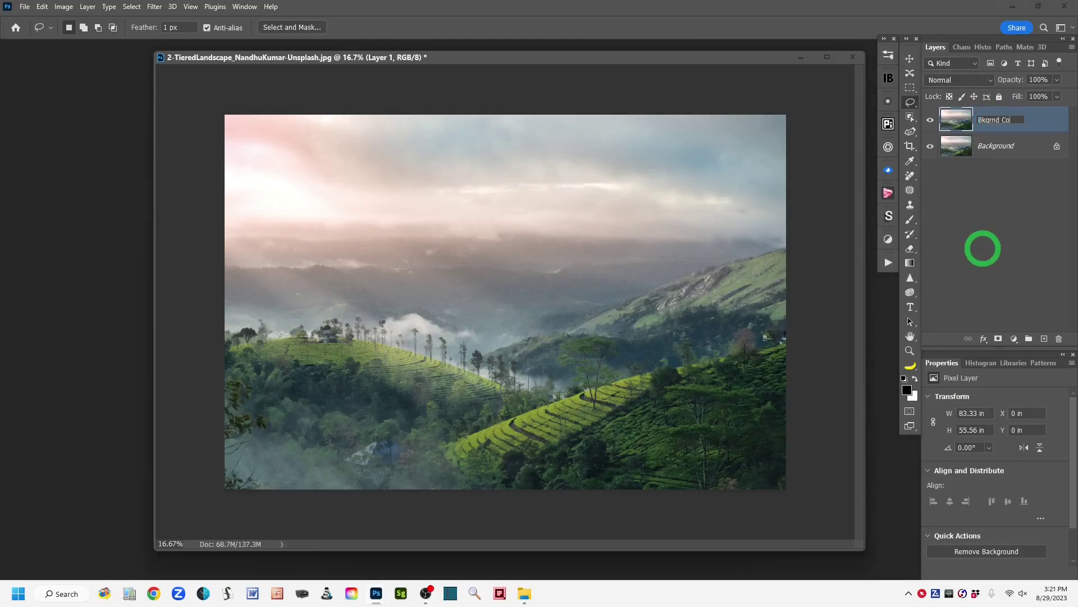
pyautogui.click(1048, 121)
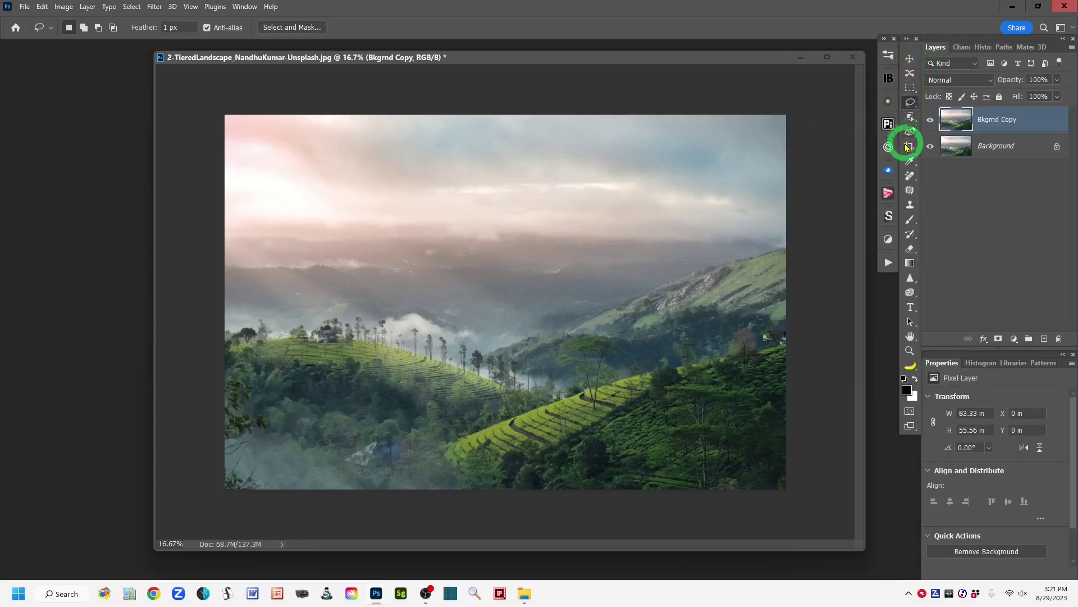
# Activate the Brush tool, check its soft round tip settings, and lower the brush opacity to 24%.
pyautogui.click(910, 219)
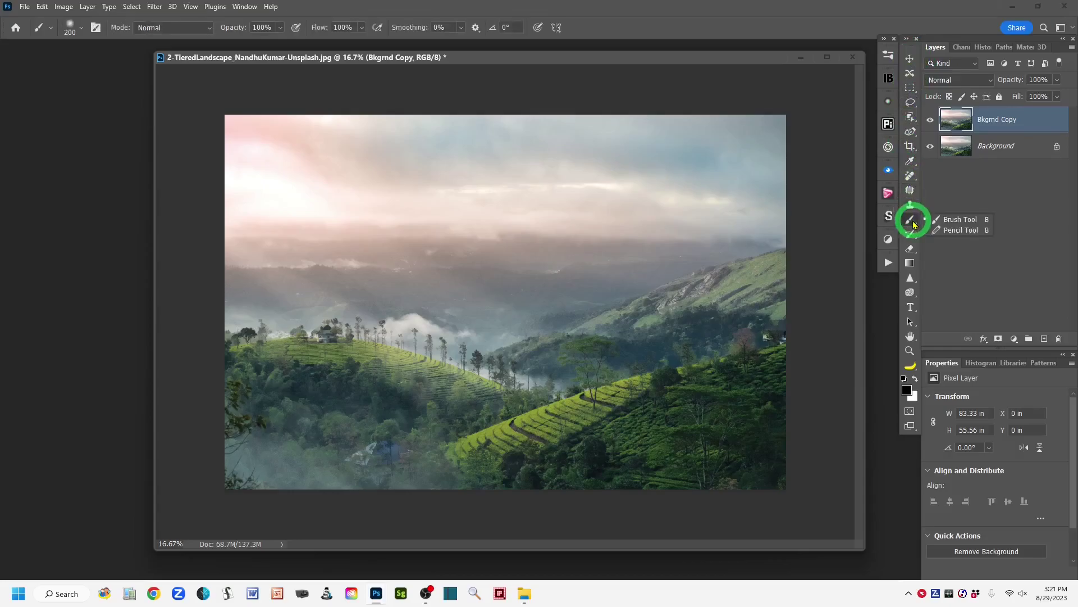
pyautogui.click(955, 220)
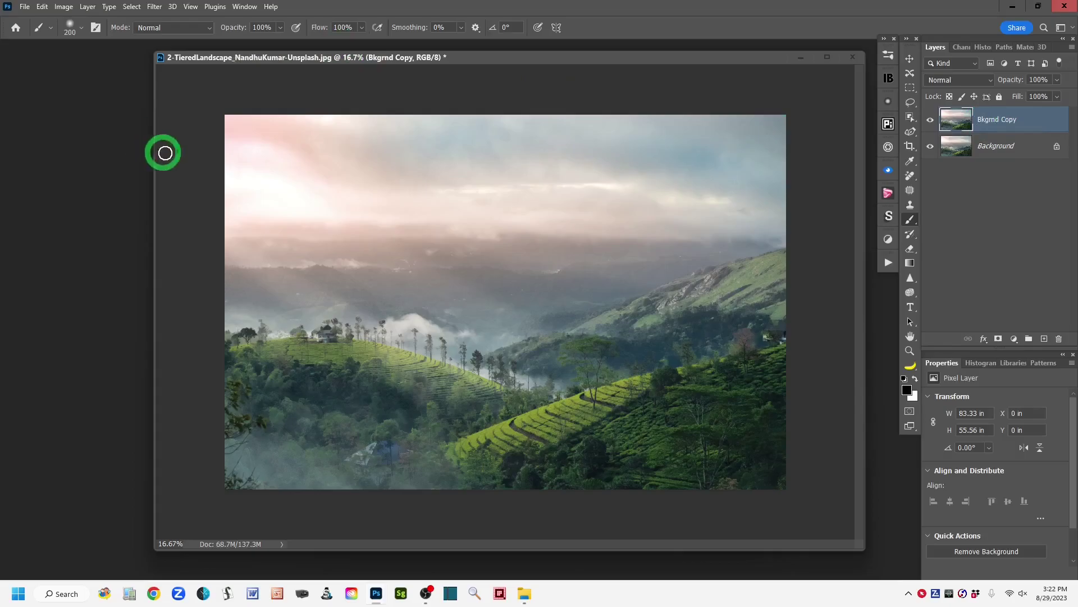
pyautogui.click(81, 31)
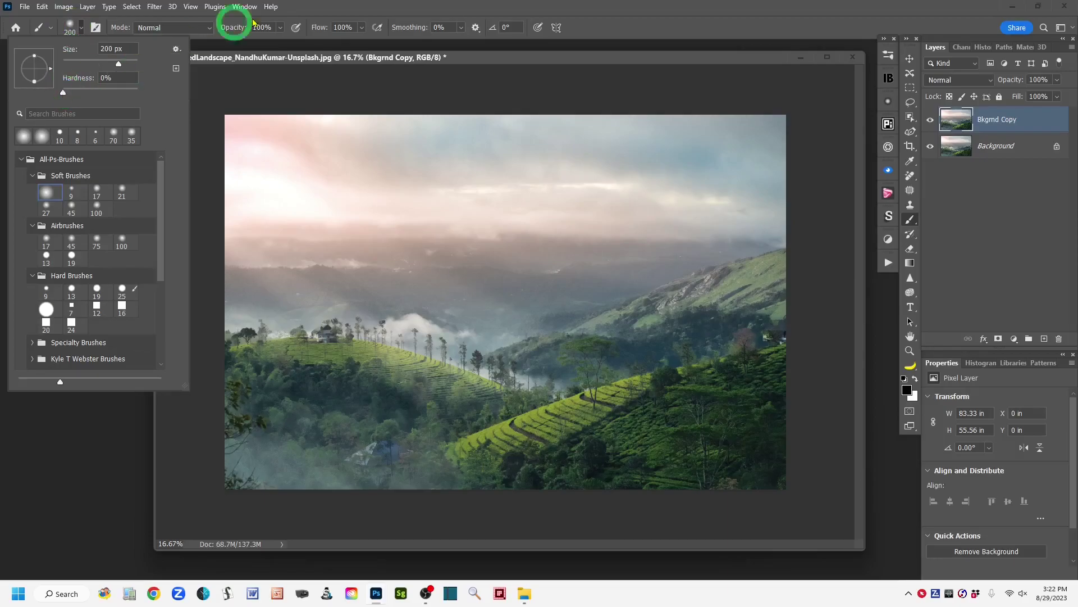
pyautogui.click(632, 16)
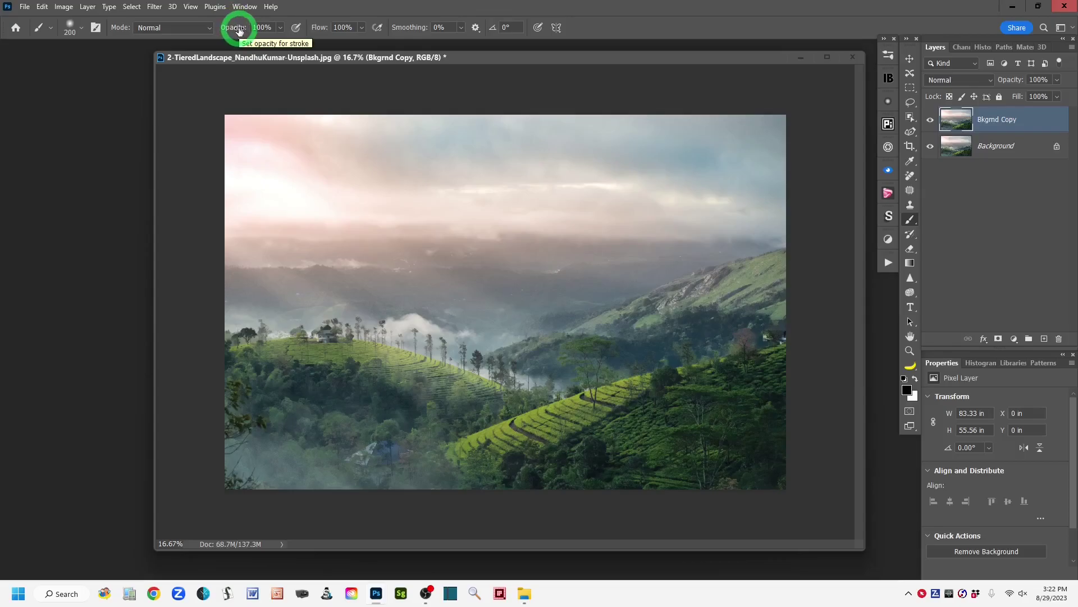
pyautogui.moveTo(238, 30); pyautogui.dragTo(193, 30)
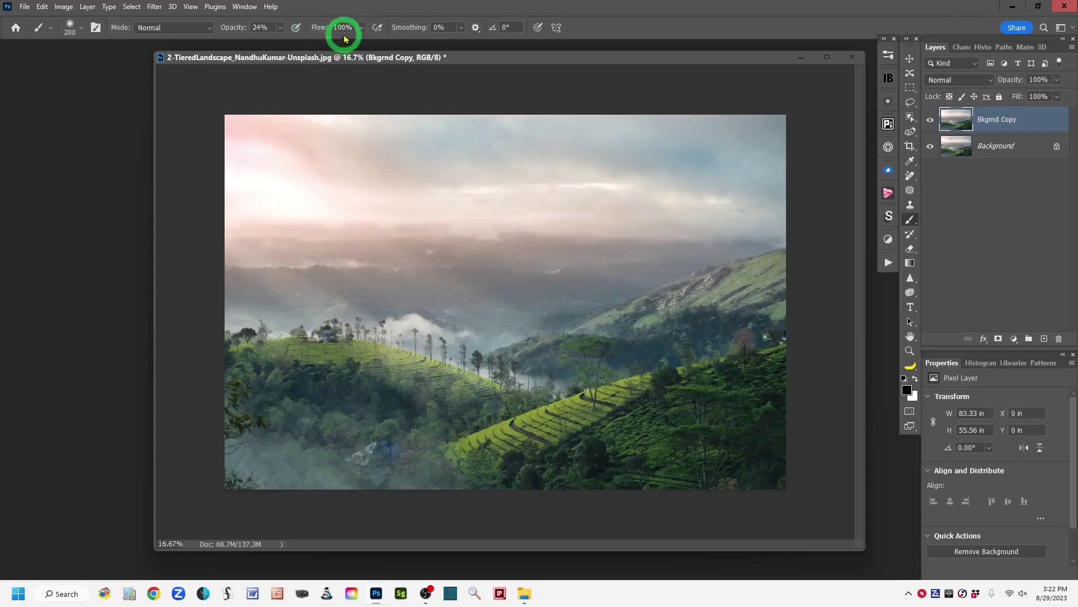
pyautogui.click(296, 27)
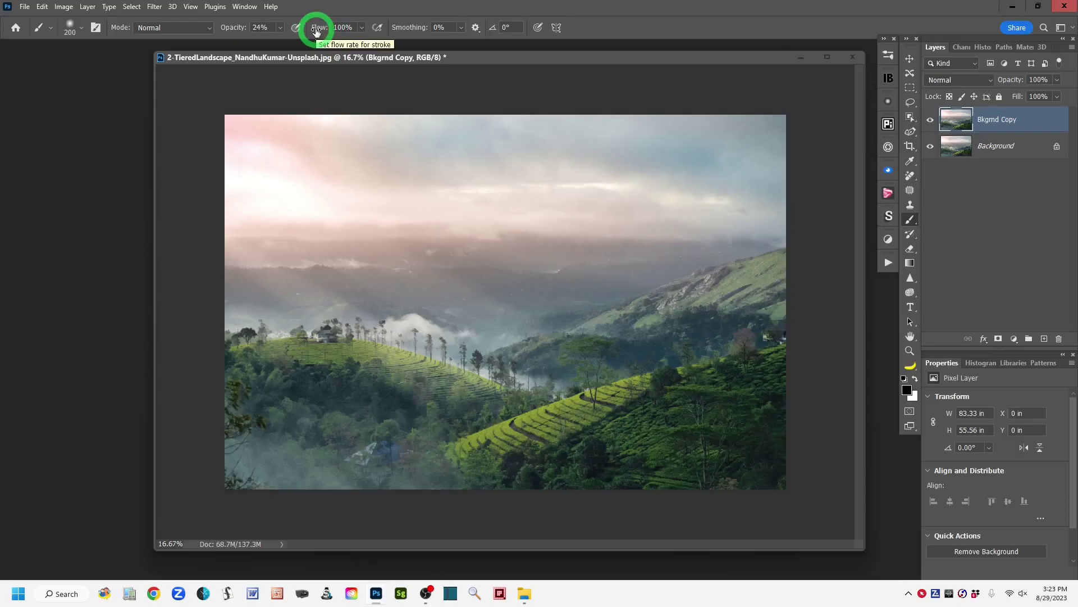
# Add a new empty layer above Bkgrnd Copy and name it "Brush Tool".
pyautogui.click(958, 123)
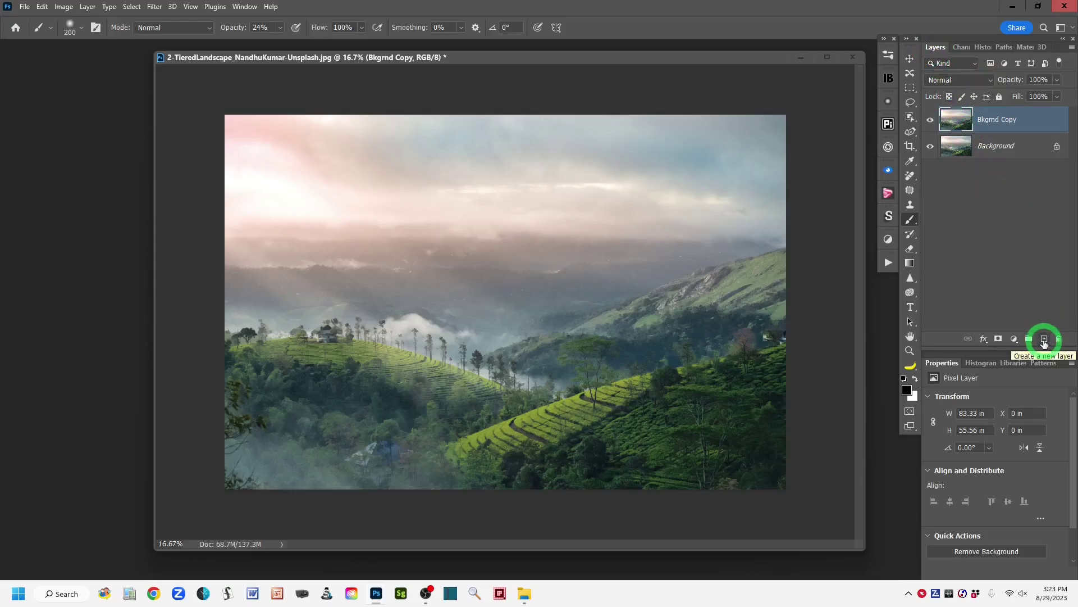
pyautogui.click(1044, 339)
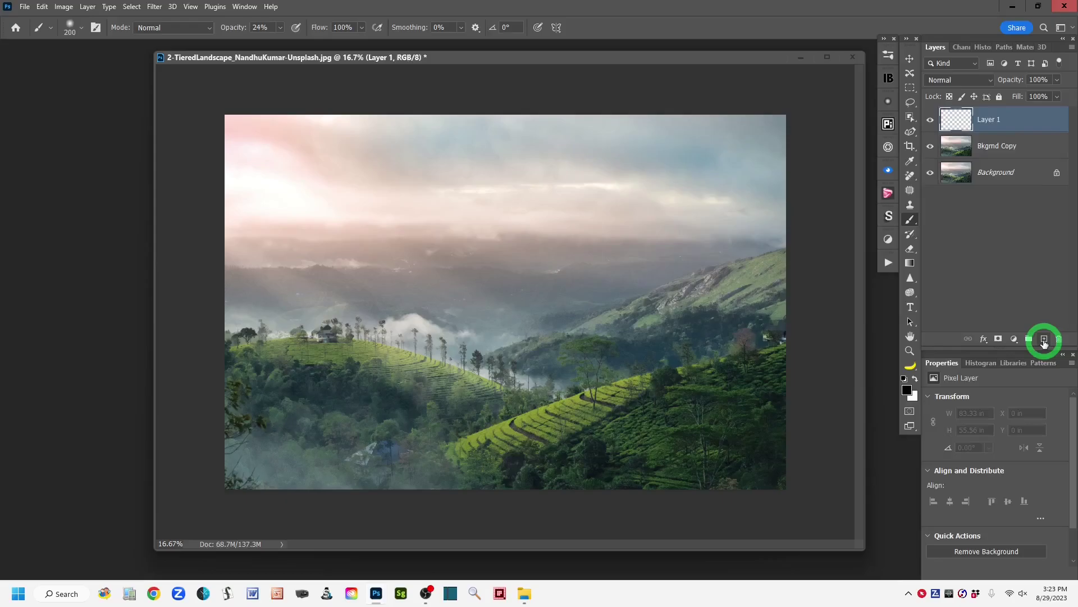
pyautogui.doubleClick(989, 120)
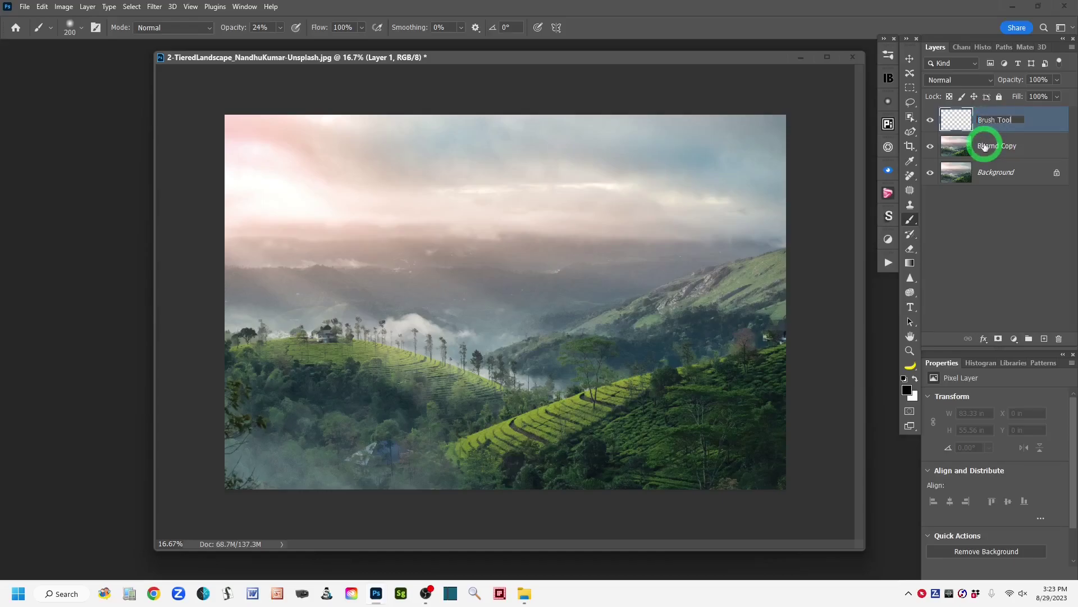
pyautogui.press('Return')
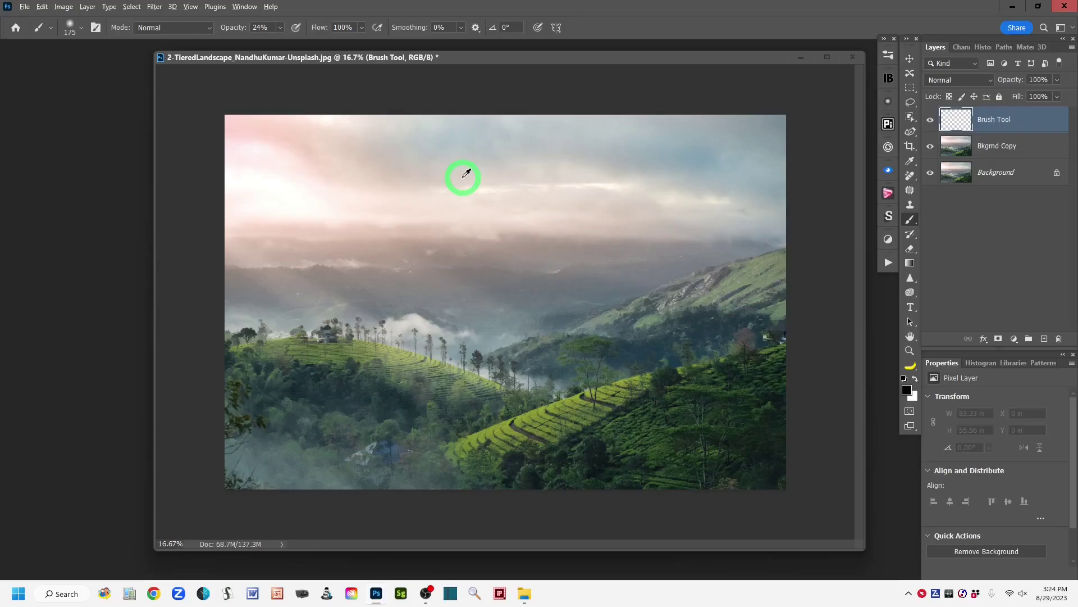
# Sample neighbouring sky tones and paint them with a 175 px brush over the left part of the bright cloud streak.
pyautogui.keyDown('alt'); pyautogui.click(465, 176); pyautogui.keyUp('alt')
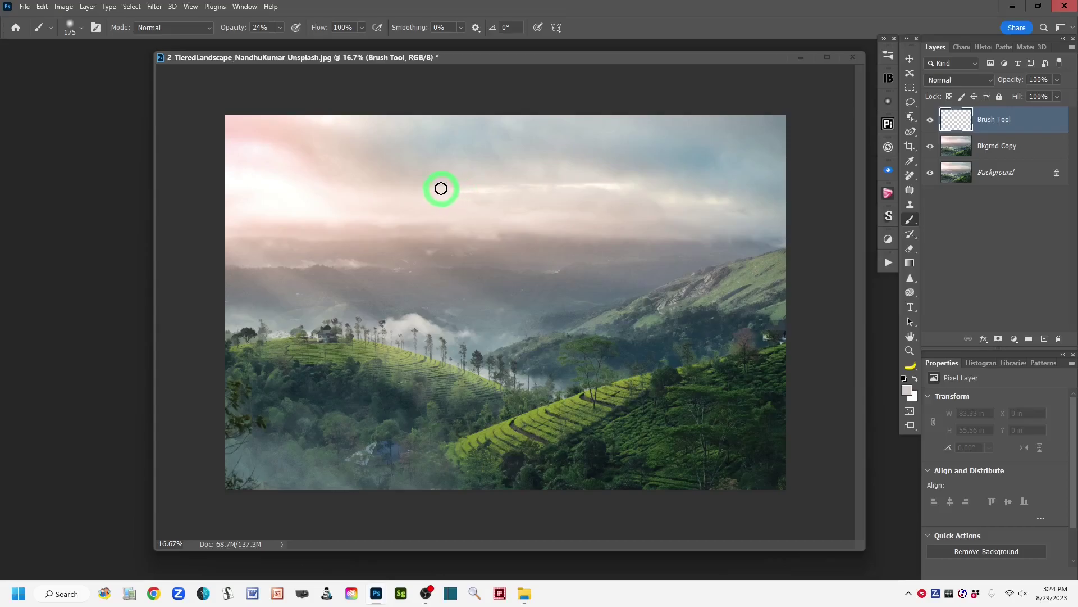
pyautogui.moveTo(440, 189)
pyautogui.mouseDown()
pyautogui.moveTo(494, 185)
pyautogui.moveTo(512, 209)
pyautogui.moveTo(465, 193)
pyautogui.mouseUp()
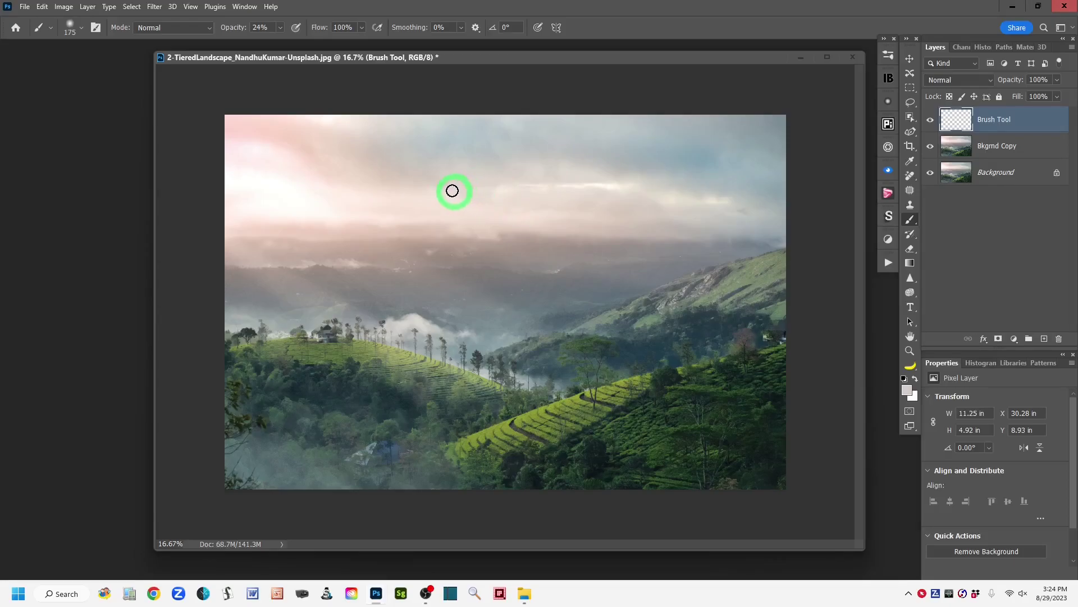
pyautogui.press('alt')
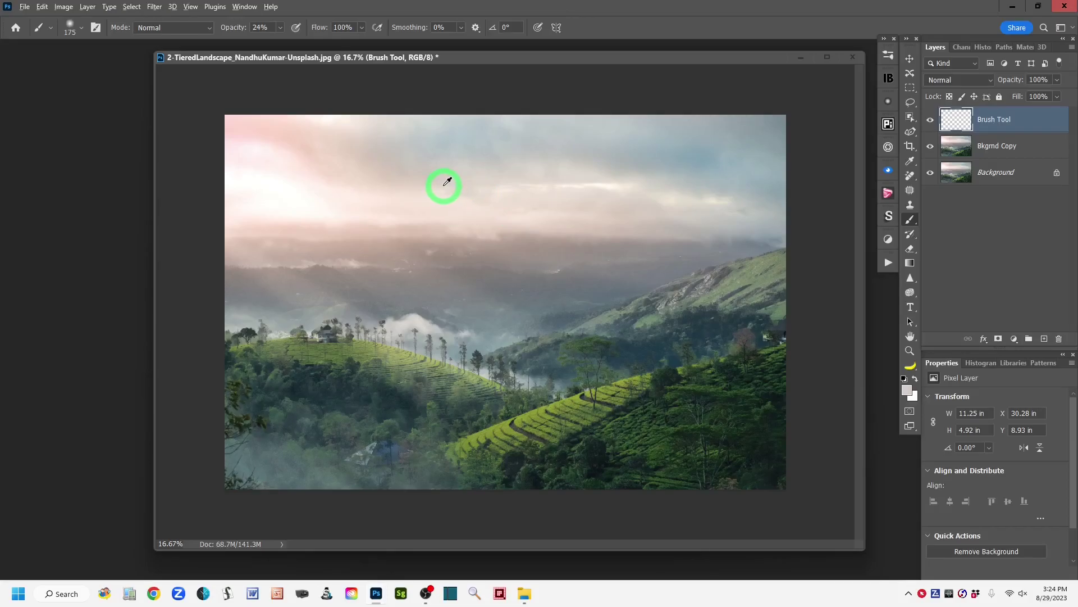
pyautogui.keyDown('alt'); pyautogui.click(446, 181); pyautogui.keyUp('alt')
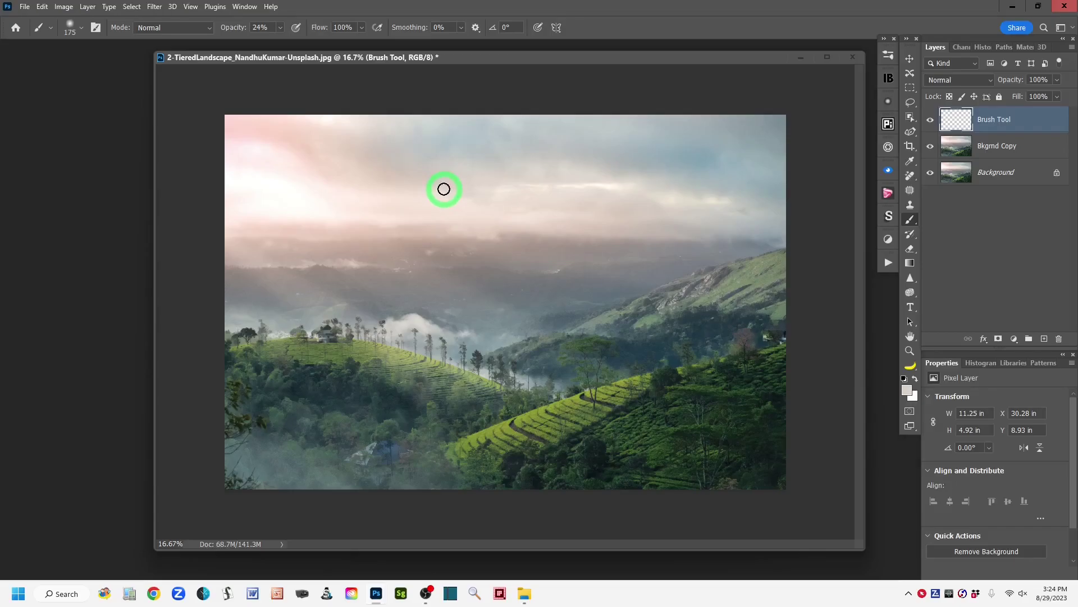
pyautogui.moveTo(443, 189)
pyautogui.mouseDown()
pyautogui.moveTo(425, 190)
pyautogui.moveTo(506, 194)
pyautogui.moveTo(438, 204)
pyautogui.moveTo(448, 228)
pyautogui.moveTo(502, 187)
pyautogui.mouseUp()
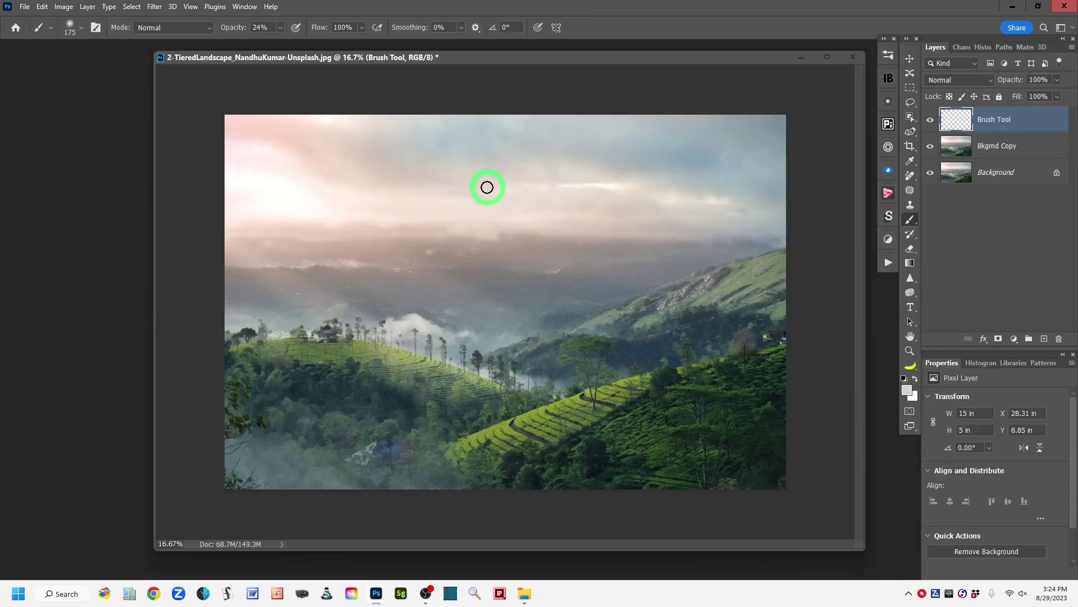
pyautogui.moveTo(496, 188); pyautogui.dragTo(512, 190)
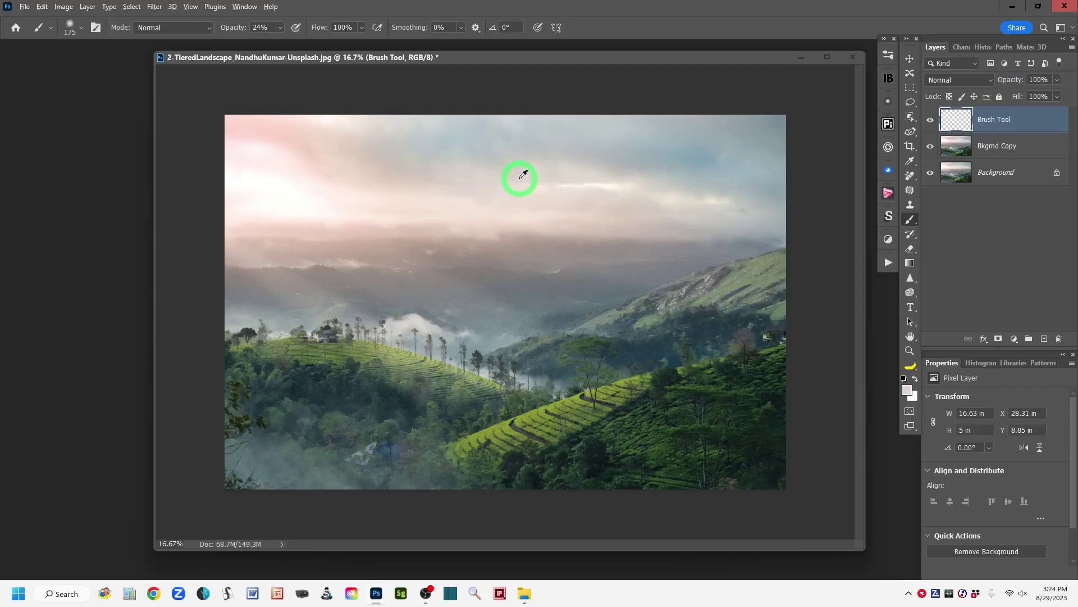
pyautogui.moveTo(523, 185); pyautogui.dragTo(528, 185)
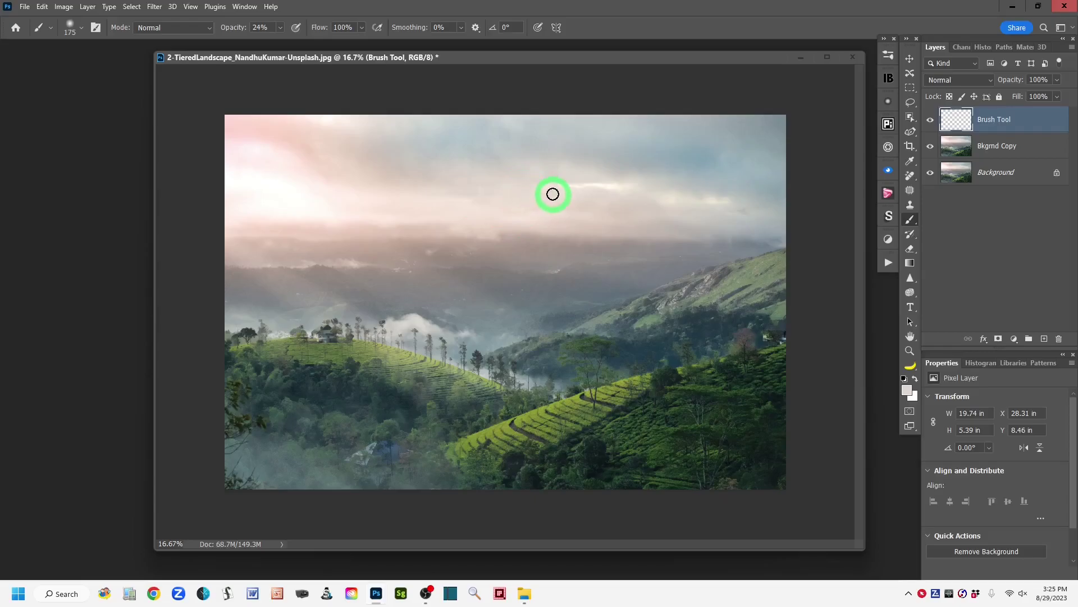
# Tone down the brightest middle part of the cloud streak by repeatedly sampling adjacent sky colors and painting over it.
pyautogui.press('alt')
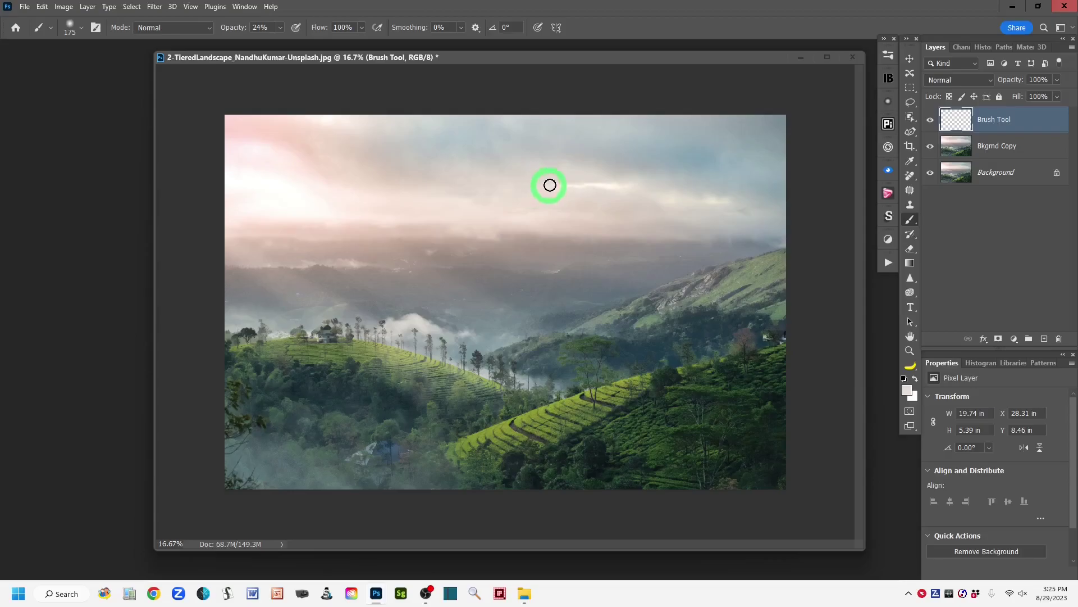
pyautogui.keyDown('alt'); pyautogui.click(561, 186); pyautogui.keyUp('alt')
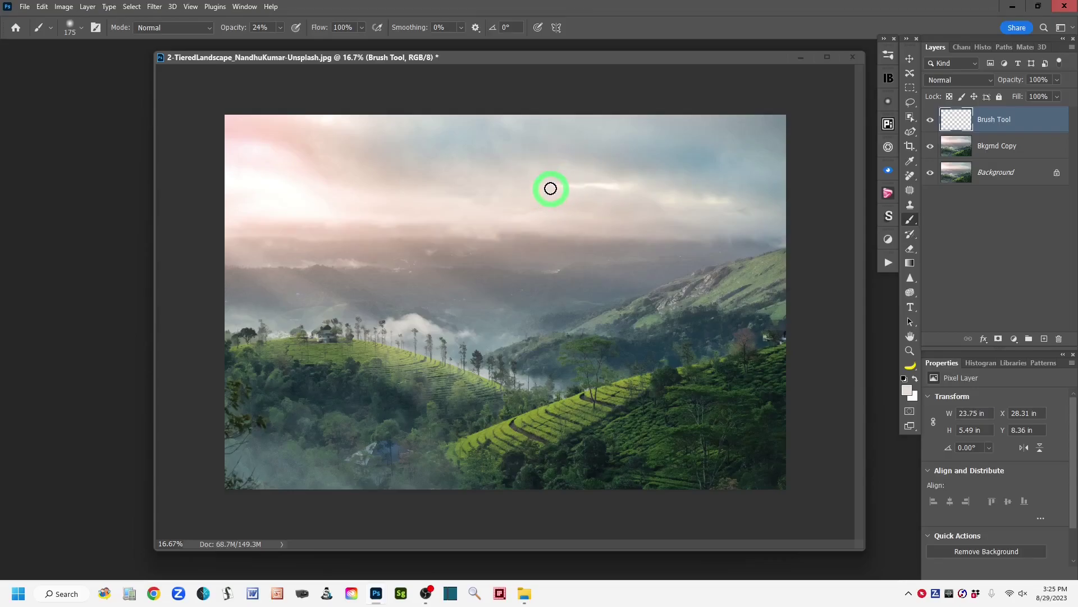
pyautogui.keyDown('alt'); pyautogui.click(565, 176); pyautogui.keyUp('alt')
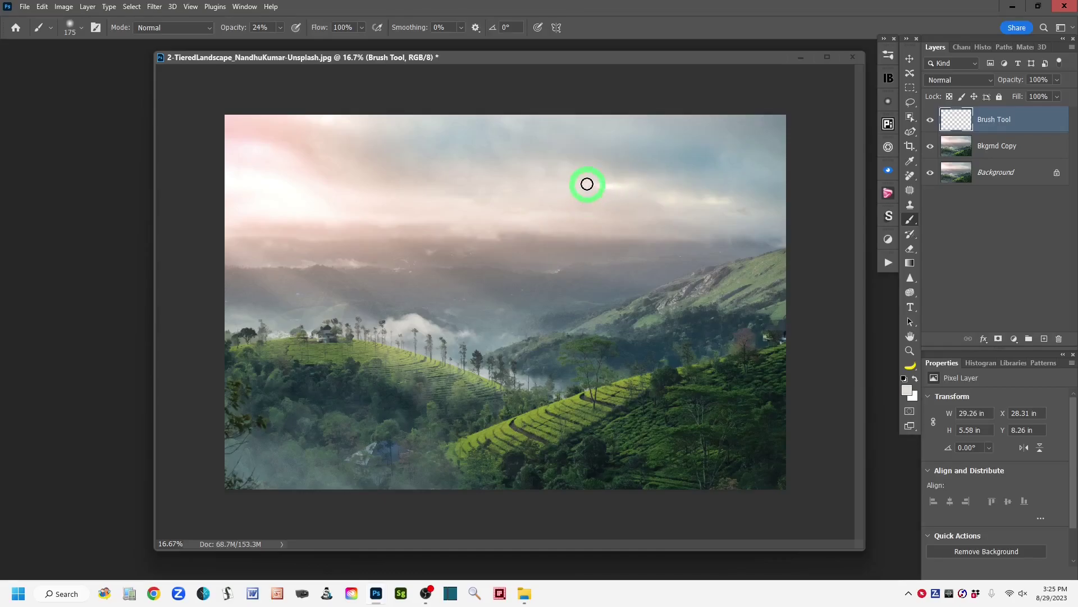
pyautogui.keyDown('alt'); pyautogui.click(619, 192); pyautogui.keyUp('alt')
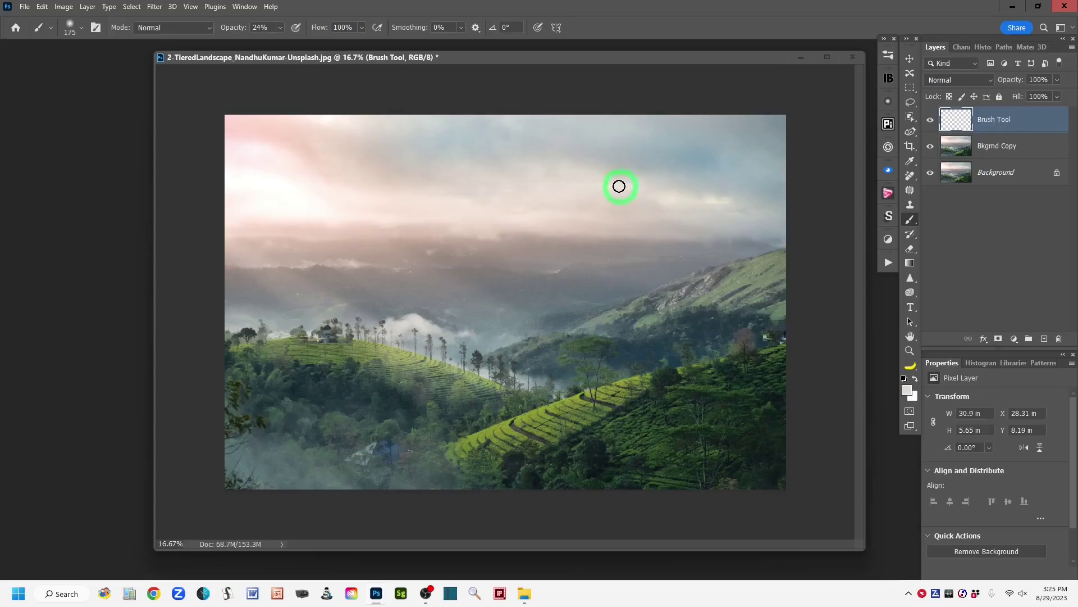
pyautogui.keyDown('alt'); pyautogui.click(616, 193); pyautogui.keyUp('alt')
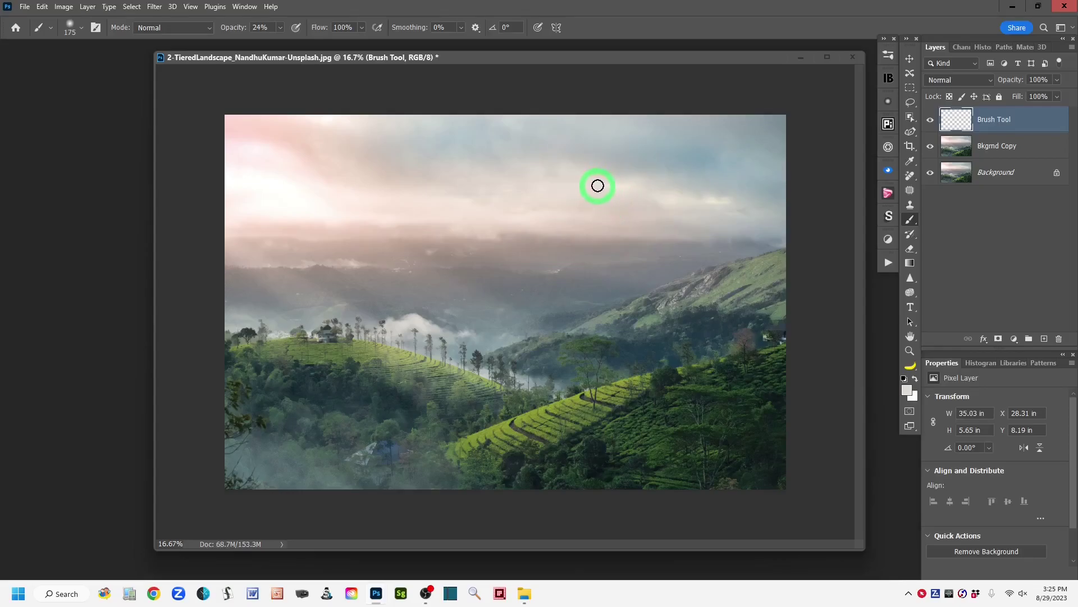
pyautogui.keyDown('alt'); pyautogui.click(627, 194); pyautogui.keyUp('alt')
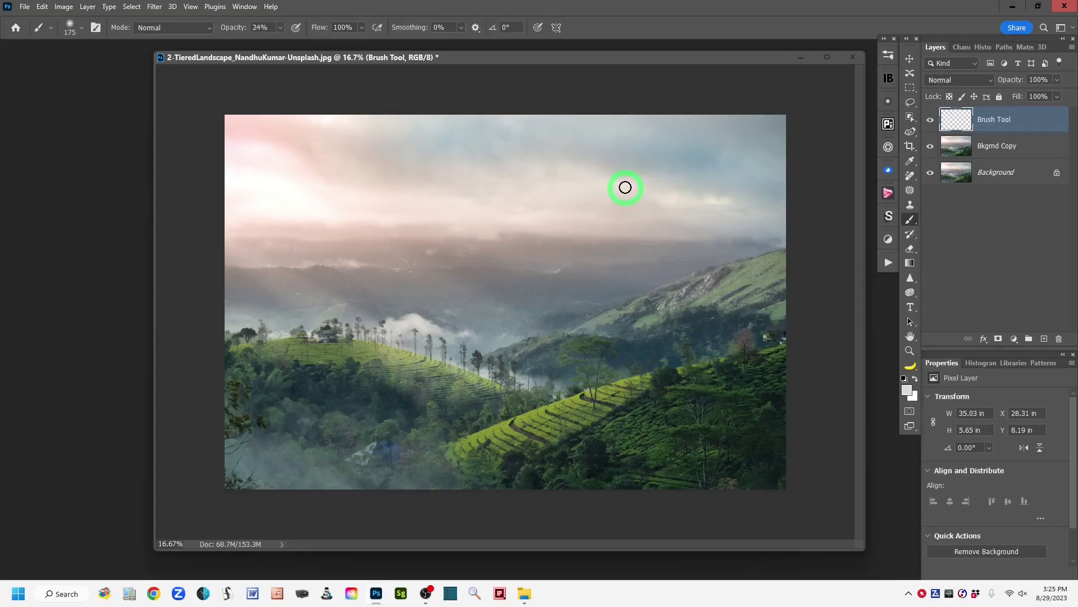
pyautogui.moveTo(636, 168)
pyautogui.mouseDown()
pyautogui.moveTo(614, 186)
pyautogui.moveTo(648, 186)
pyautogui.moveTo(590, 169)
pyautogui.moveTo(655, 178)
pyautogui.moveTo(601, 169)
pyautogui.moveTo(579, 196)
pyautogui.mouseUp()
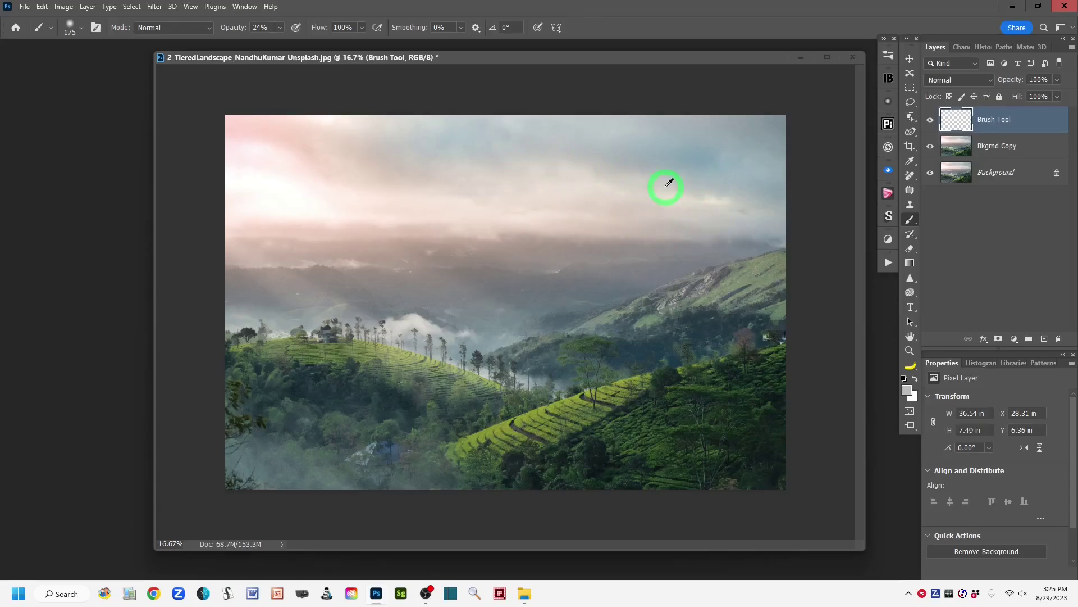
# Paint sampled grey sky tones over the bright cloud patches at the right end of the streak, above the mountain slope.
pyautogui.moveTo(662, 198); pyautogui.dragTo(700, 209)
pyautogui.keyDown('alt'); pyautogui.click(689, 186); pyautogui.keyUp('alt')
pyautogui.moveTo(679, 187)
pyautogui.mouseDown()
pyautogui.moveTo(673, 198)
pyautogui.moveTo(699, 202)
pyautogui.mouseUp()
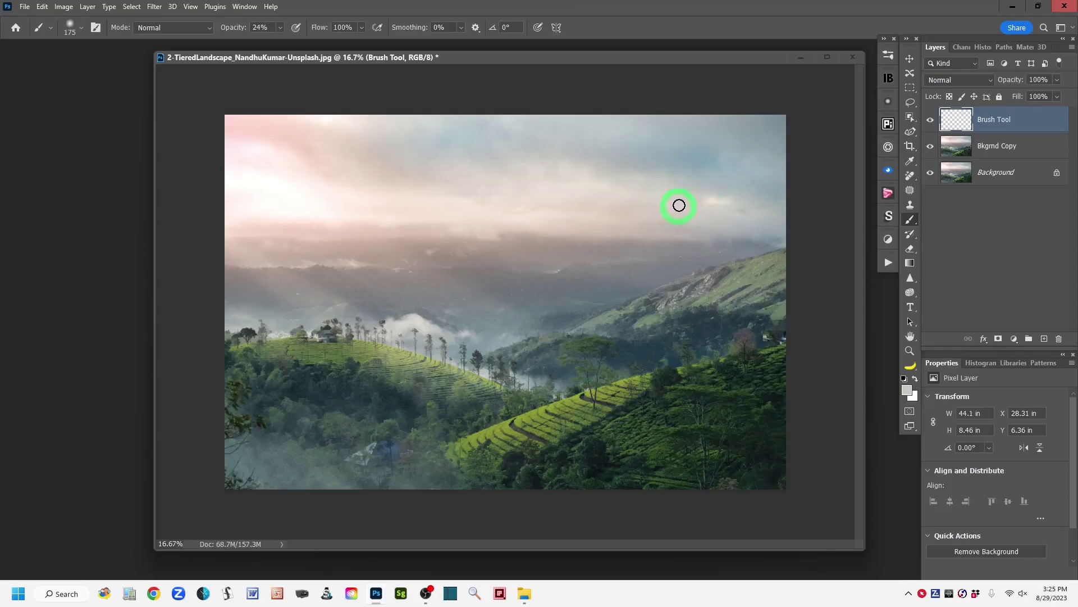
pyautogui.keyDown('alt'); pyautogui.click(722, 189); pyautogui.keyUp('alt')
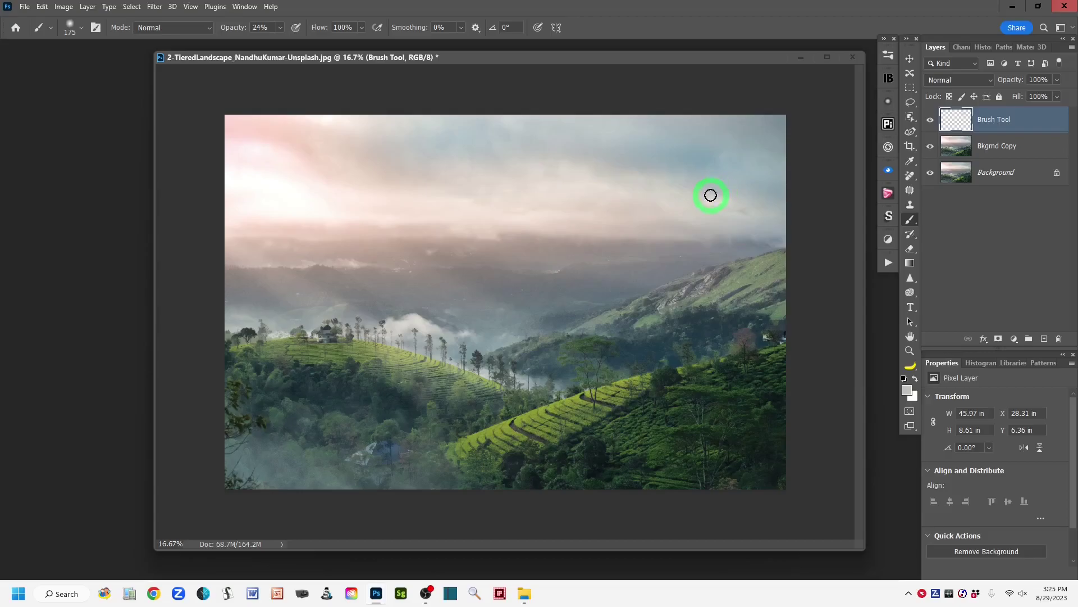
pyautogui.moveTo(709, 198); pyautogui.dragTo(723, 201)
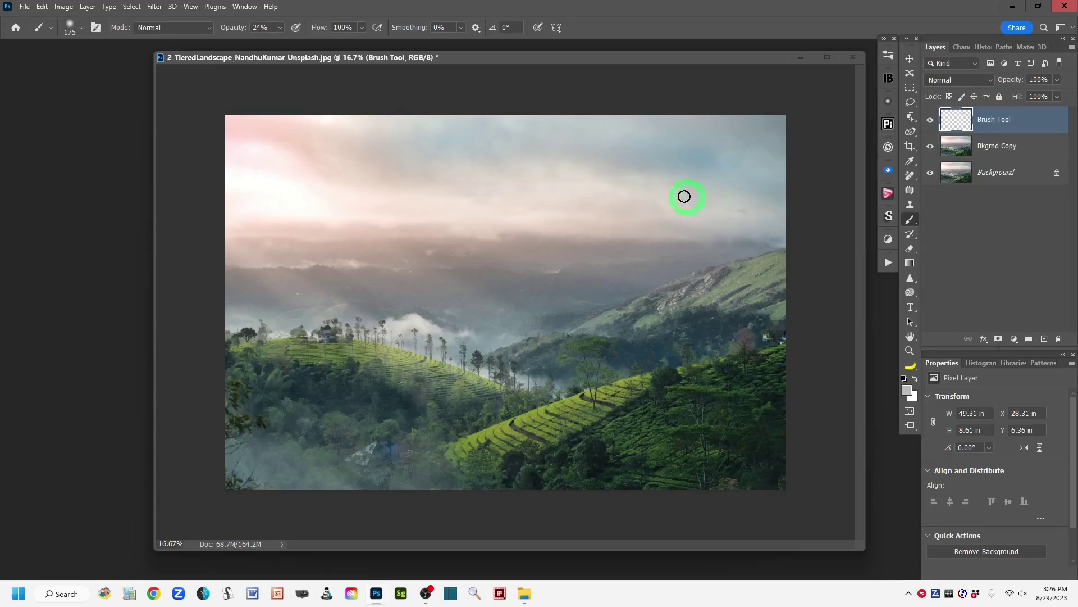
pyautogui.moveTo(743, 210)
pyautogui.mouseDown()
pyautogui.moveTo(749, 248)
pyautogui.moveTo(701, 267)
pyautogui.moveTo(547, 260)
pyautogui.moveTo(699, 219)
pyautogui.moveTo(631, 197)
pyautogui.moveTo(753, 212)
pyautogui.moveTo(735, 202)
pyautogui.moveTo(805, 202)
pyautogui.moveTo(766, 243)
pyautogui.moveTo(773, 233)
pyautogui.moveTo(749, 227)
pyautogui.moveTo(901, 197)
pyautogui.moveTo(934, 122)
pyautogui.mouseUp()
# Compare the sky before and after painting by switching the Brush Tool layer's visibility off and on several times.
pyautogui.click(931, 120)
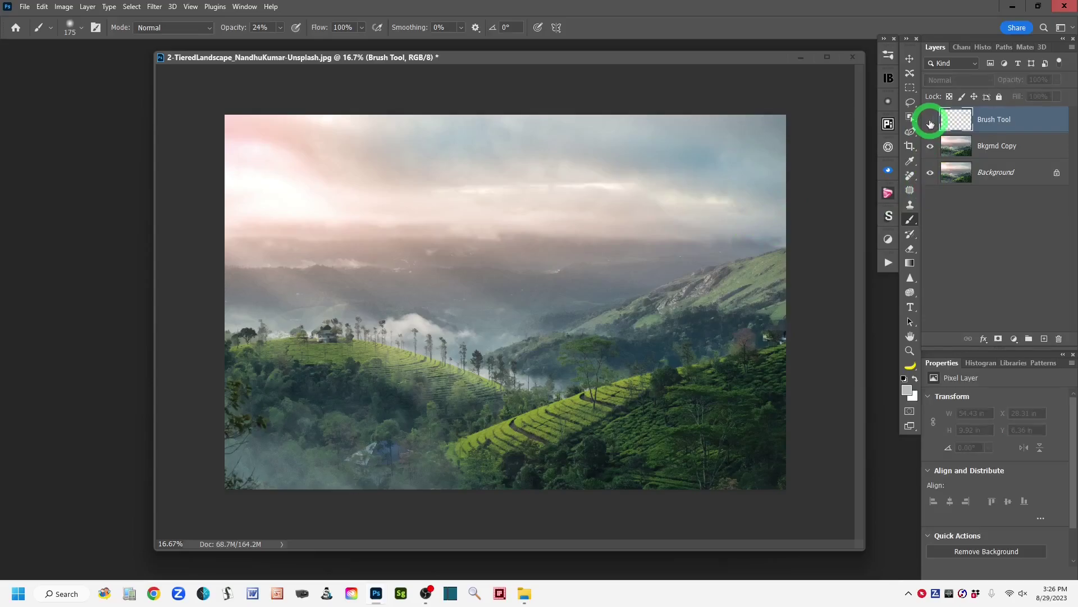
pyautogui.click(930, 122)
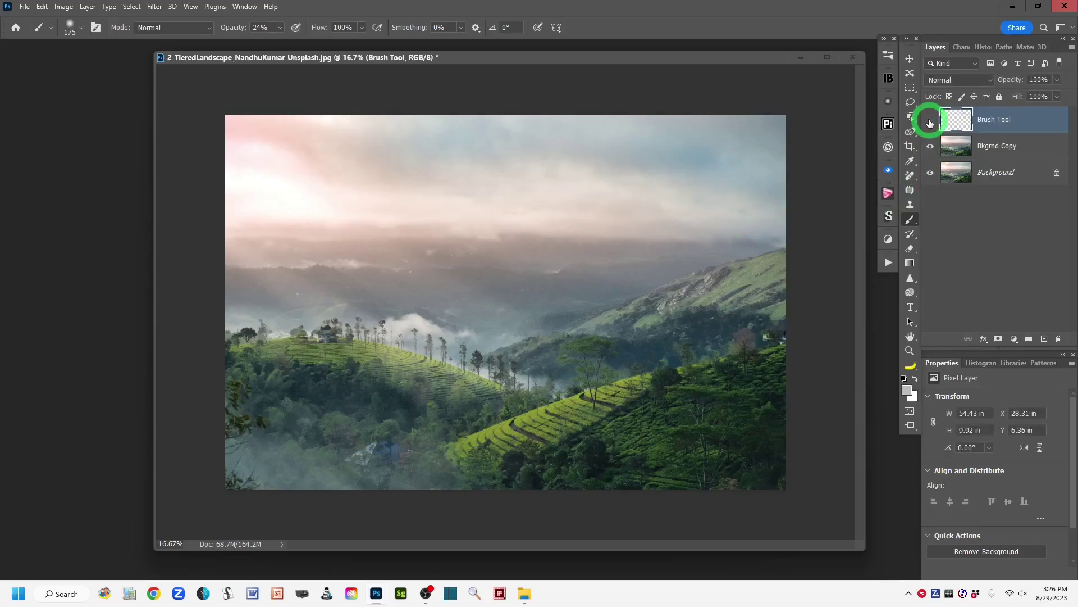
pyautogui.click(930, 122)
pyautogui.click(930, 121)
pyautogui.click(930, 122)
pyautogui.click(930, 121)
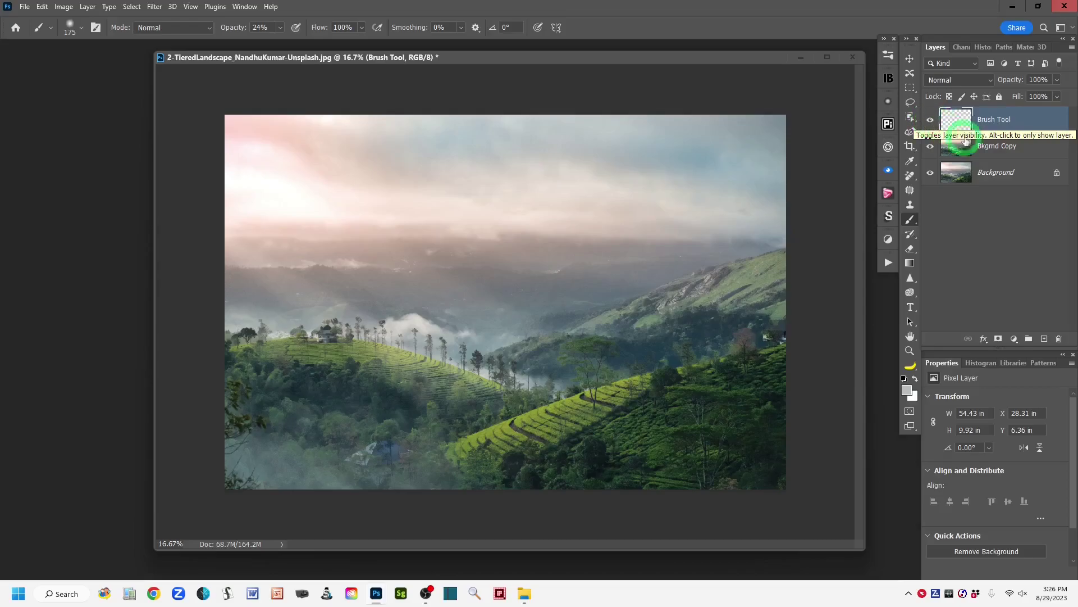
# Reset the foreground and background colors to their defaults and restore the brush opacity to 100%.
pyautogui.click(904, 378)
pyautogui.click(910, 103)
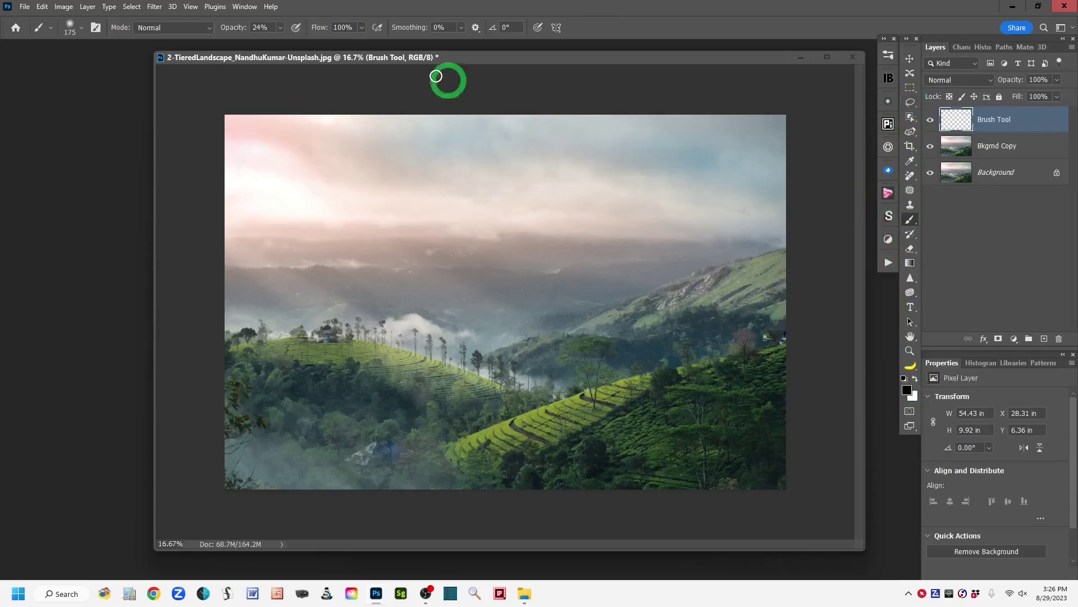
pyautogui.moveTo(233, 30); pyautogui.dragTo(412, 29)
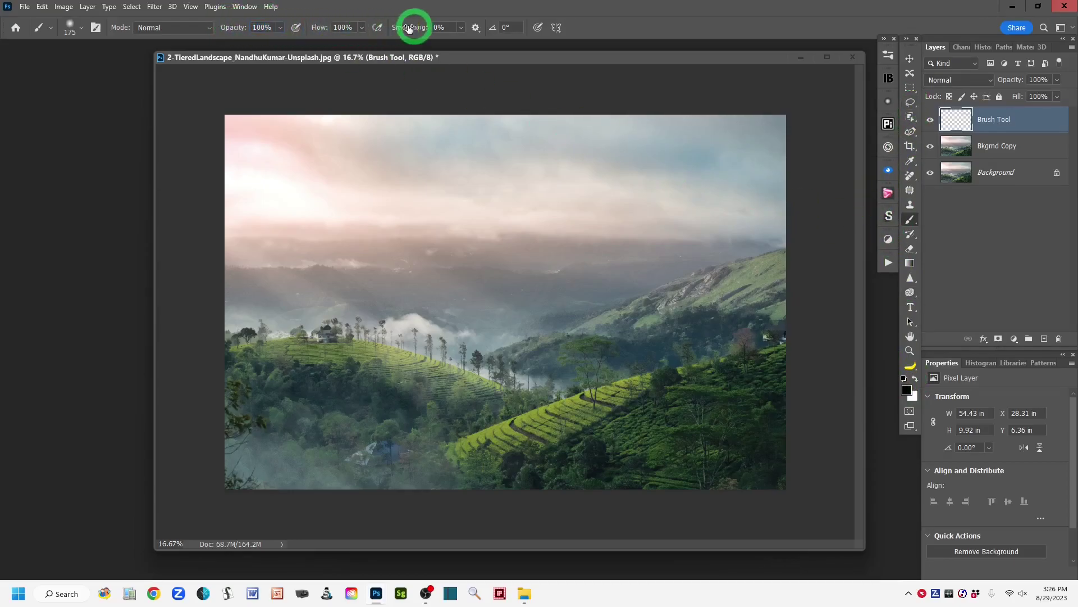
# Add a new empty layer above Brush Tool and name it "Lasso + Content Aware Fill".
pyautogui.click(1045, 339)
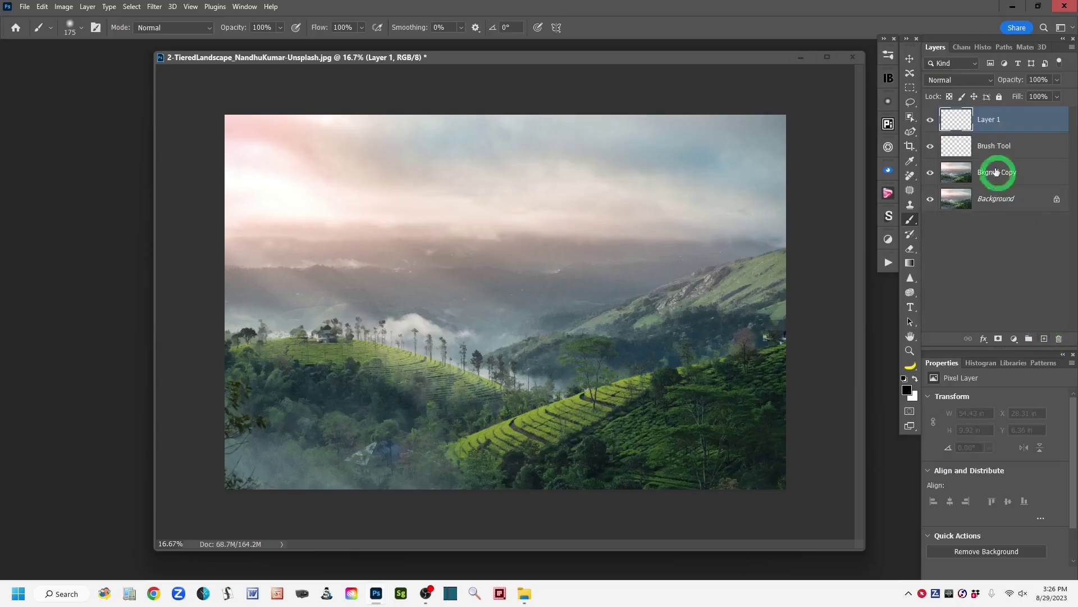
pyautogui.doubleClick(986, 127)
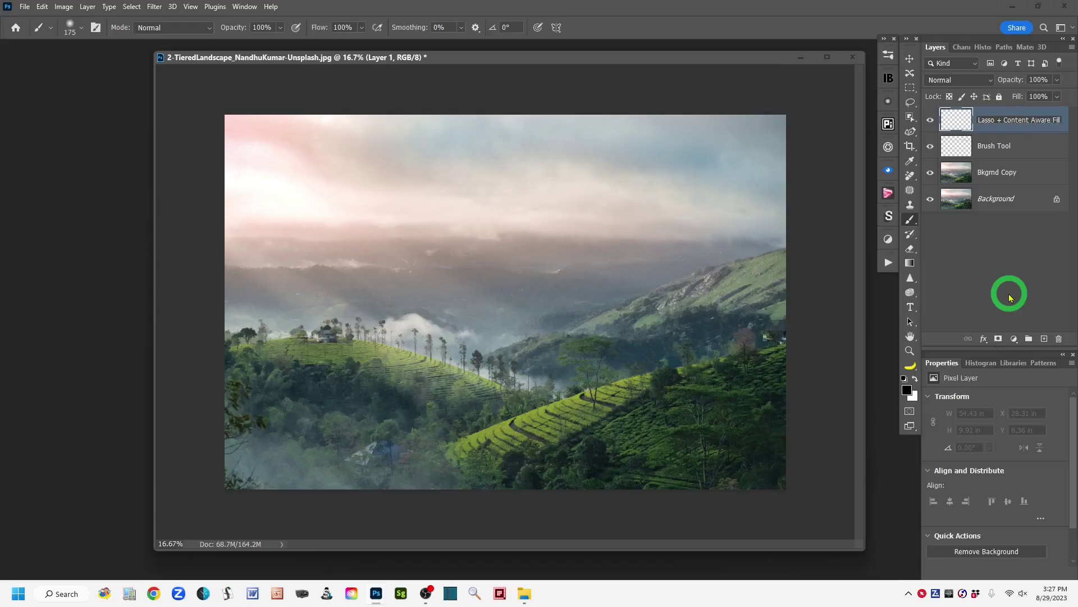
pyautogui.press('Return')
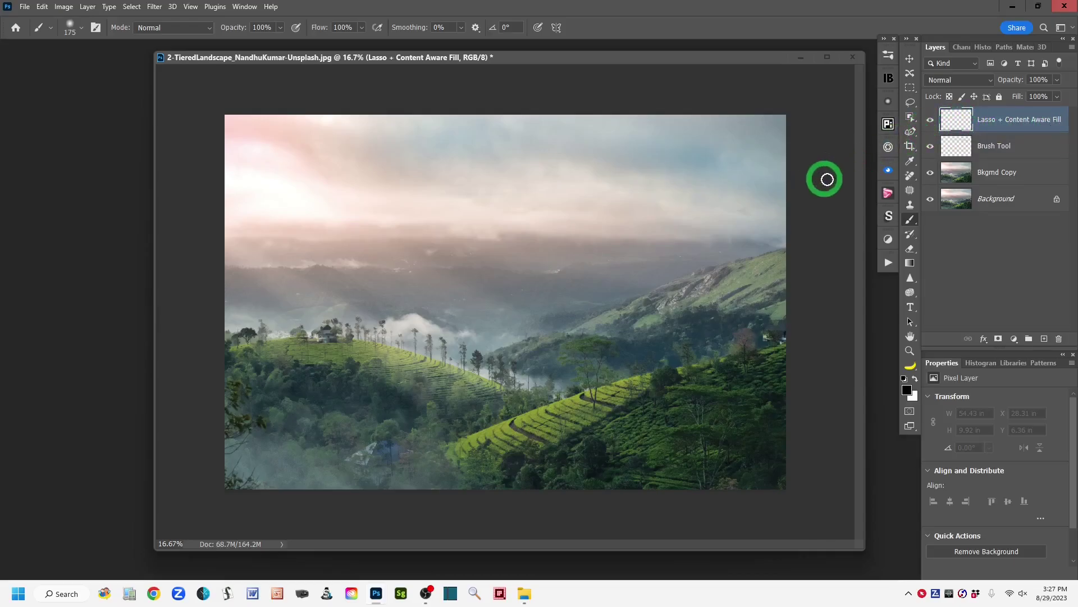
# Draw a freehand Lasso selection, about 20.3 by 15.2 in, around the blown-out bright area at the left edge of the sky.
pyautogui.click(910, 103)
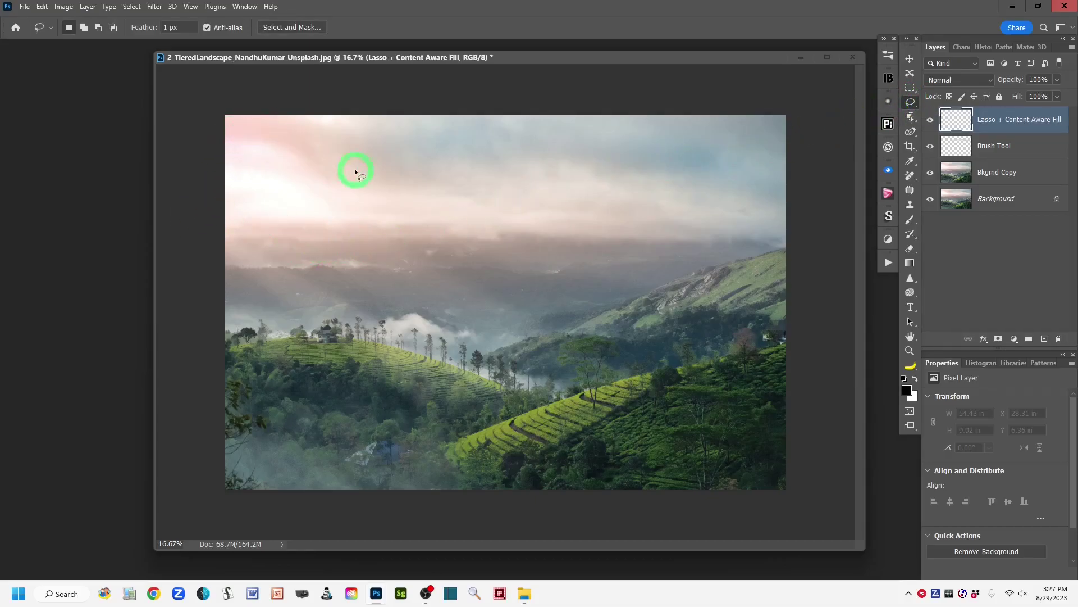
pyautogui.moveTo(328, 254)
pyautogui.mouseDown()
pyautogui.moveTo(283, 276)
pyautogui.moveTo(241, 273)
pyautogui.mouseUp()
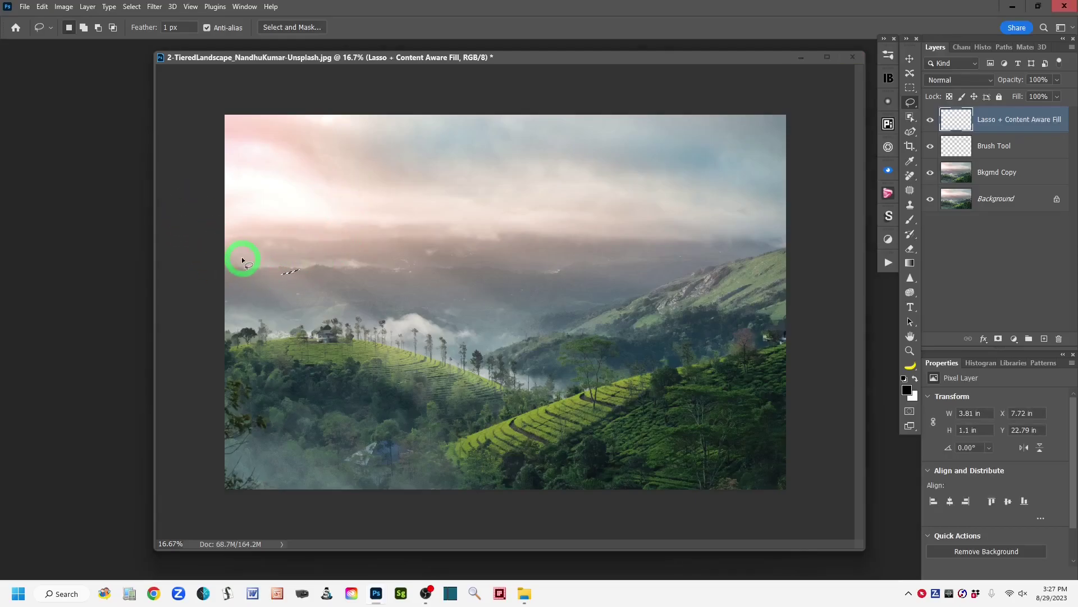
pyautogui.click(245, 259)
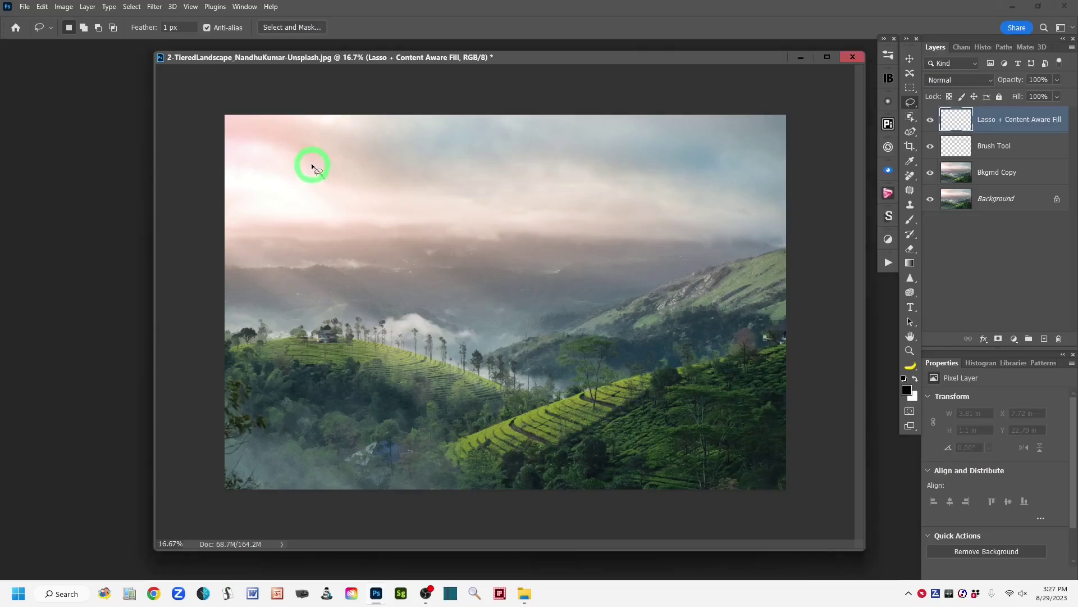
pyautogui.moveTo(272, 136)
pyautogui.mouseDown()
pyautogui.moveTo(225, 130)
pyautogui.moveTo(204, 160)
pyautogui.mouseUp()
pyautogui.moveTo(226, 233)
pyautogui.mouseDown()
pyautogui.moveTo(362, 231)
pyautogui.moveTo(323, 173)
pyautogui.moveTo(258, 134)
pyautogui.moveTo(217, 224)
pyautogui.moveTo(332, 233)
pyautogui.moveTo(337, 189)
pyautogui.mouseUp()
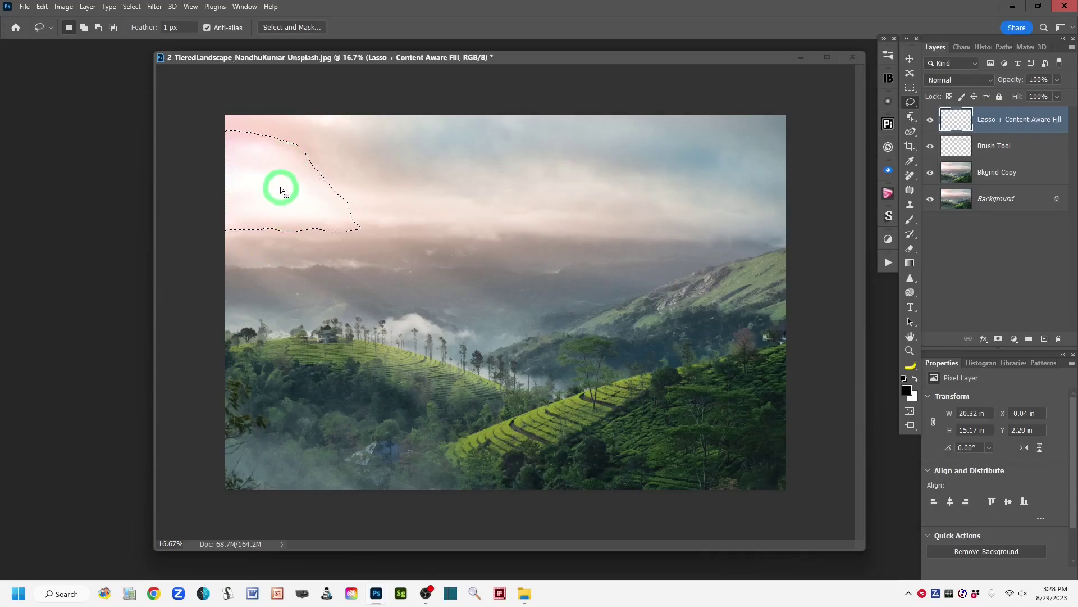
# Start Content-Aware Fill for the lassoed sky area and move and narrow the document window to uncover the preview.
pyautogui.rightClick(289, 200)
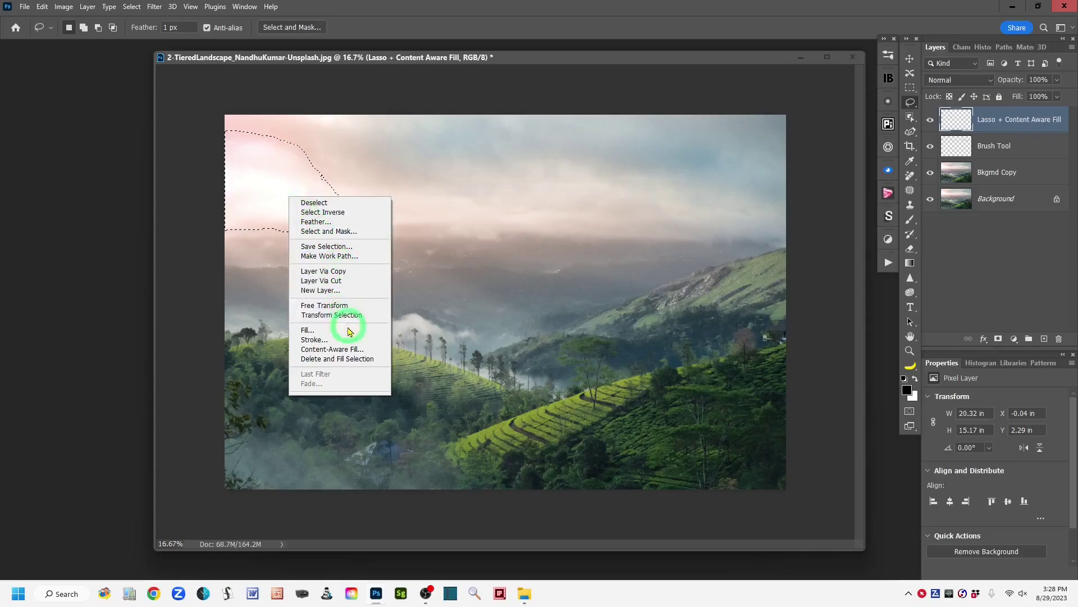
pyautogui.click(372, 353)
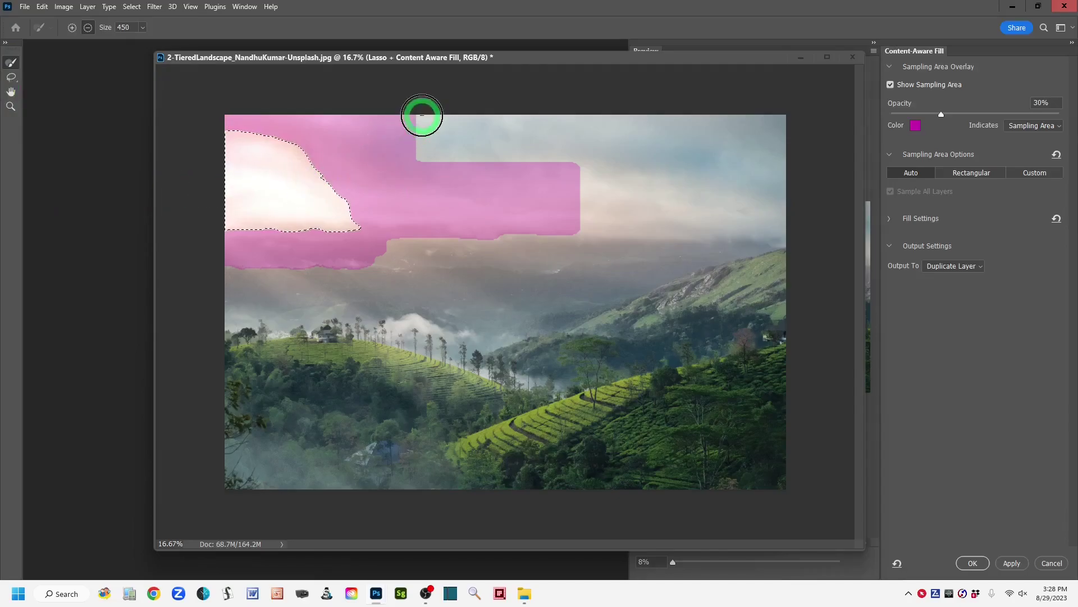
pyautogui.moveTo(682, 61); pyautogui.dragTo(563, 66)
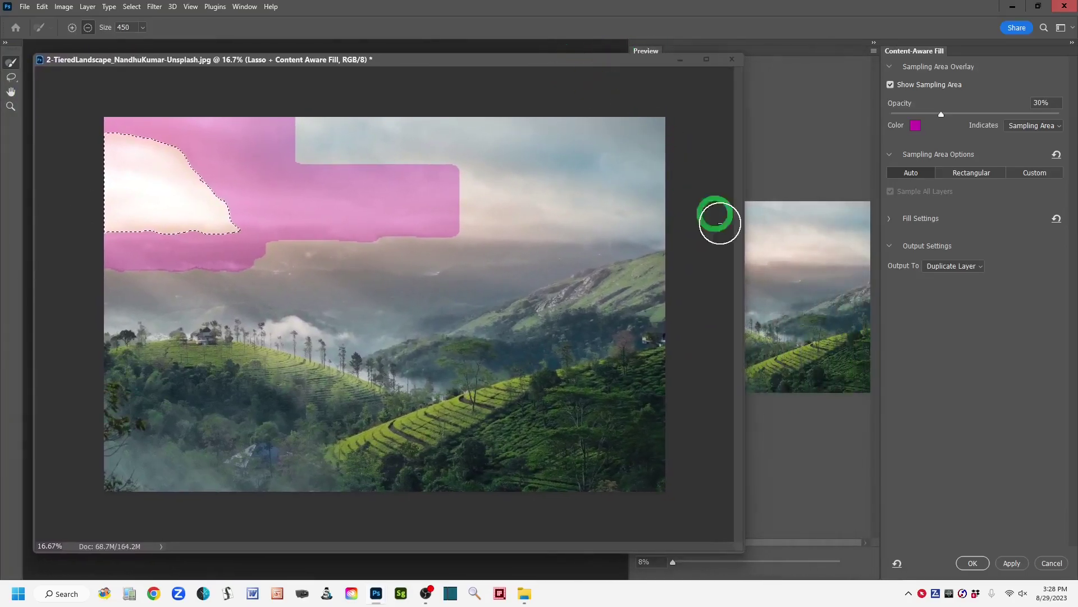
pyautogui.moveTo(745, 481); pyautogui.dragTo(620, 477)
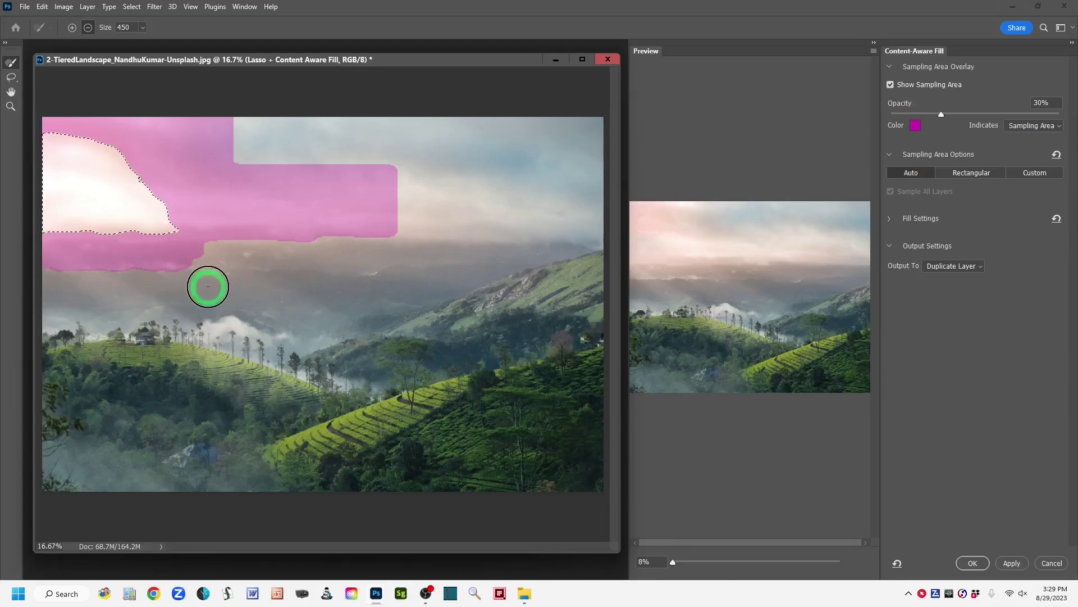
# Subtract the hills, upper blue-grey sky and lower cloud edge from the sampling area and apply the fill with Duplicate Layer output.
pyautogui.moveTo(204, 274)
pyautogui.mouseDown()
pyautogui.moveTo(48, 269)
pyautogui.moveTo(55, 279)
pyautogui.mouseUp()
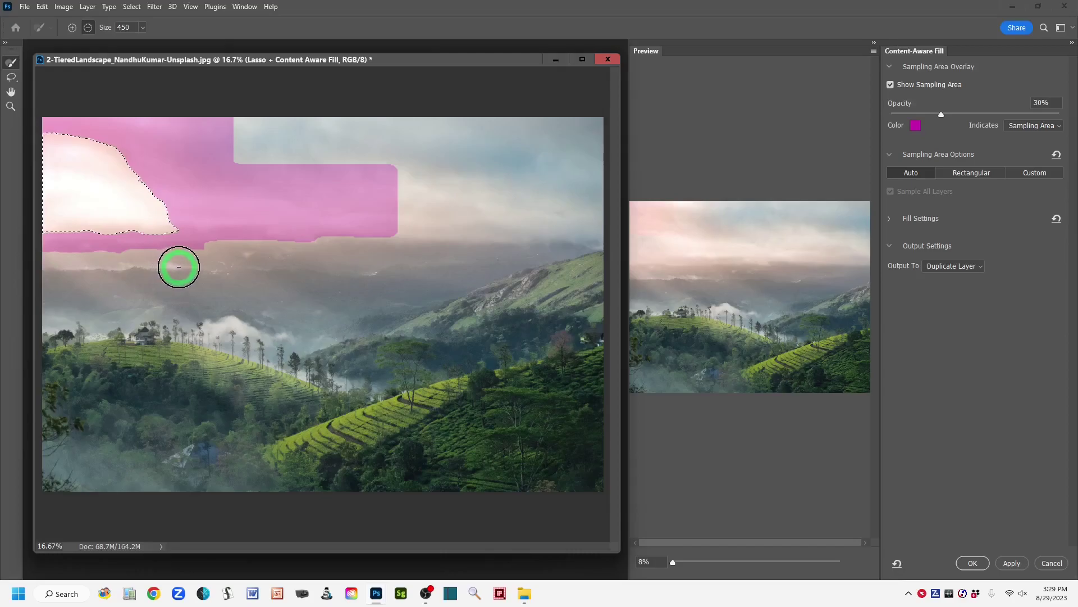
pyautogui.moveTo(234, 127)
pyautogui.mouseDown()
pyautogui.moveTo(204, 113)
pyautogui.moveTo(244, 137)
pyautogui.moveTo(195, 108)
pyautogui.moveTo(183, 116)
pyautogui.moveTo(214, 142)
pyautogui.moveTo(401, 173)
pyautogui.mouseUp()
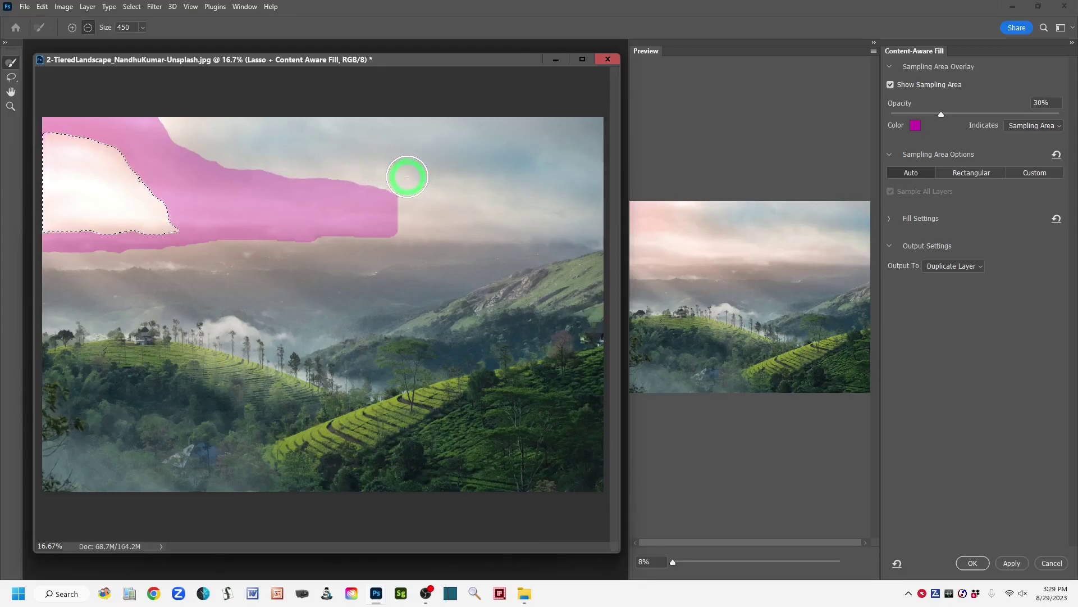
pyautogui.moveTo(395, 243); pyautogui.dragTo(203, 266)
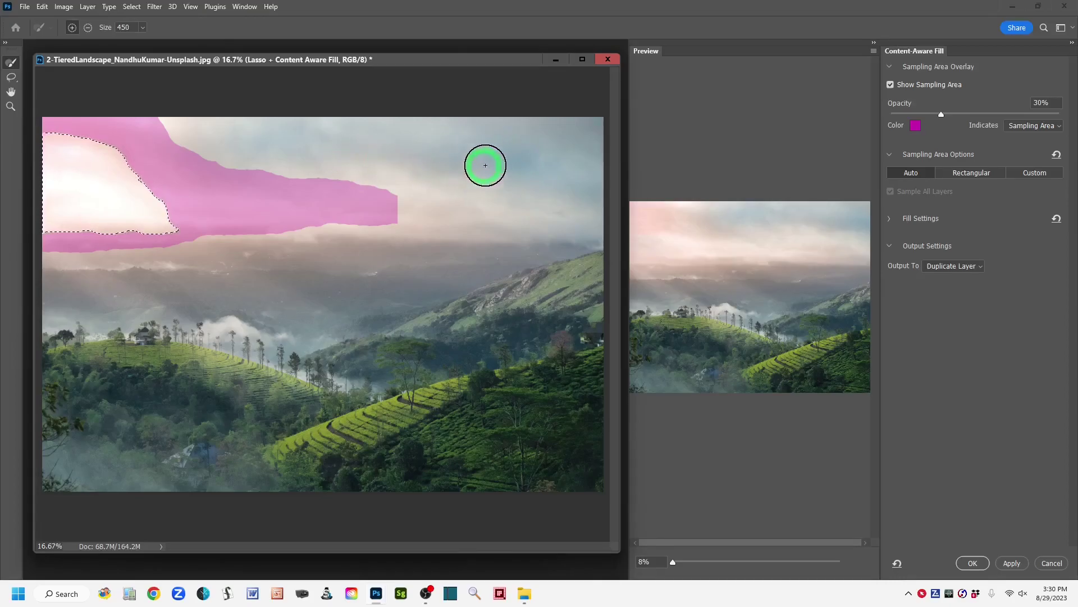
pyautogui.press('alt')
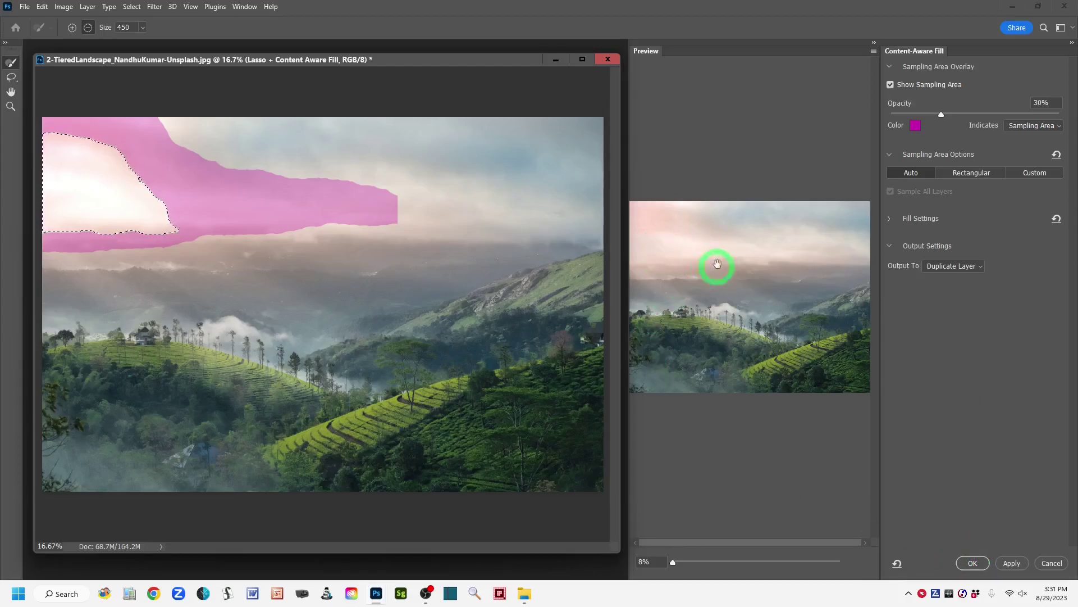
pyautogui.click(970, 563)
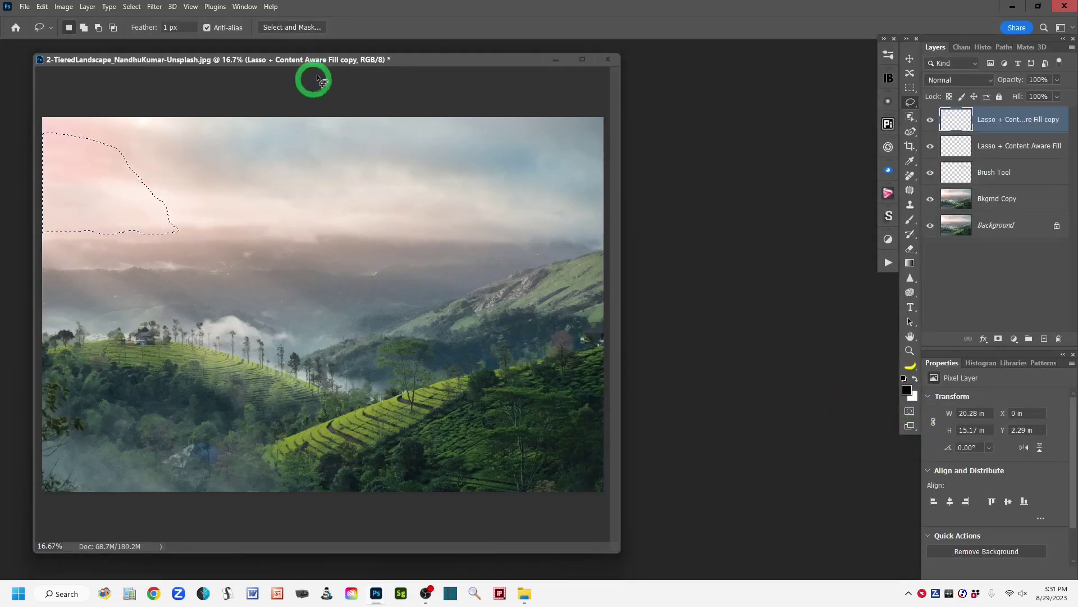
# Deselect the filled area and reposition and resize the document window around the full photo.
pyautogui.moveTo(460, 72); pyautogui.dragTo(655, 67)
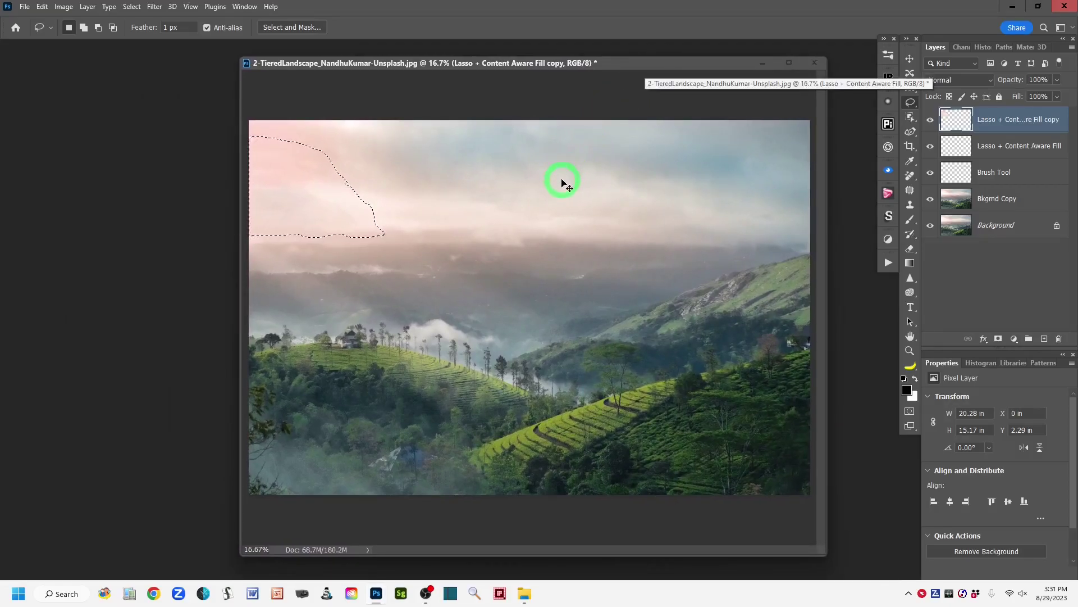
pyautogui.moveTo(419, 224)
pyautogui.mouseDown()
pyautogui.moveTo(324, 173)
pyautogui.moveTo(260, 265)
pyautogui.mouseUp()
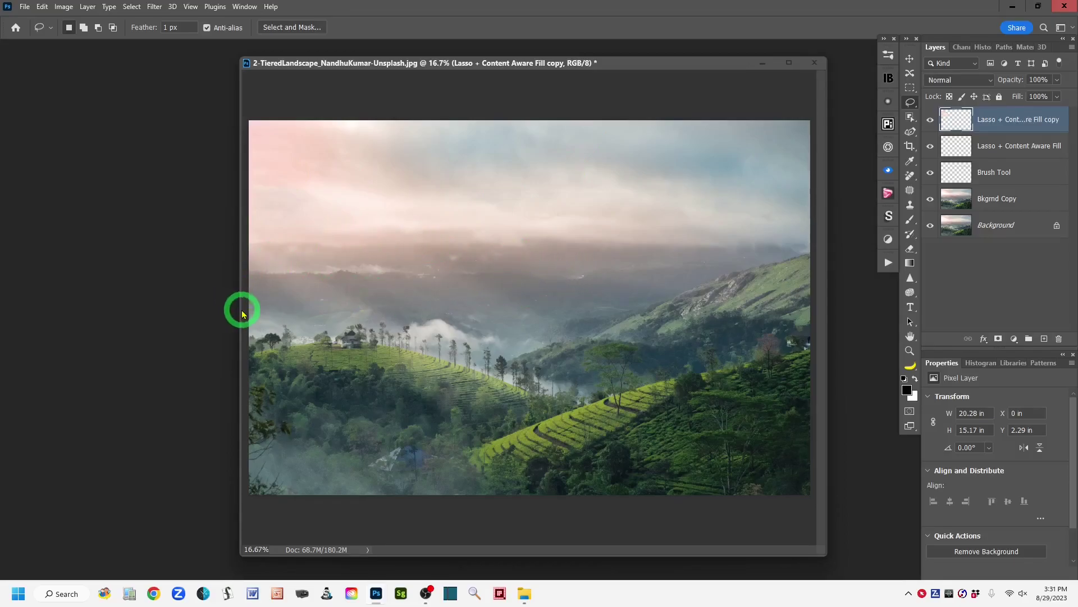
pyautogui.moveTo(240, 309); pyautogui.dragTo(177, 308)
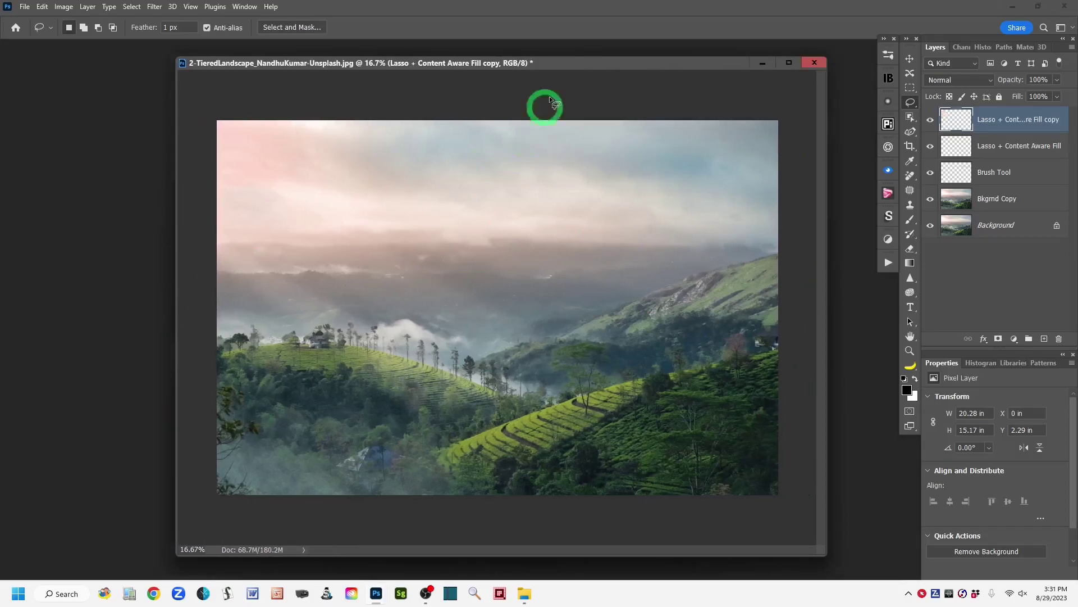
pyautogui.moveTo(589, 71); pyautogui.dragTo(598, 71)
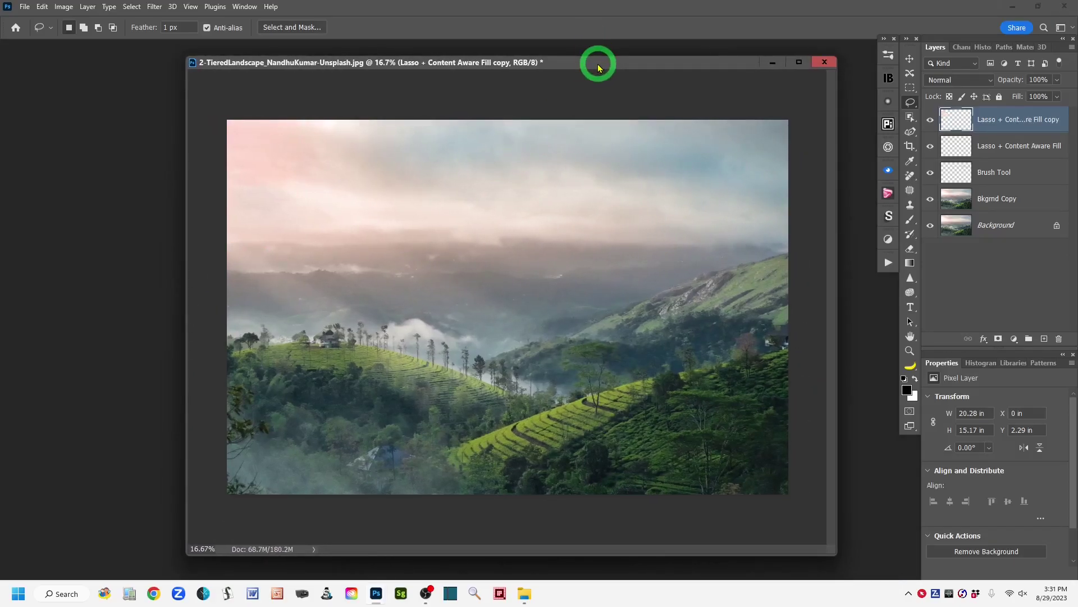
# Compare the edited sky with the original Background and with the Lasso fill layers hidden by toggling layer visibility.
pyautogui.click(930, 226)
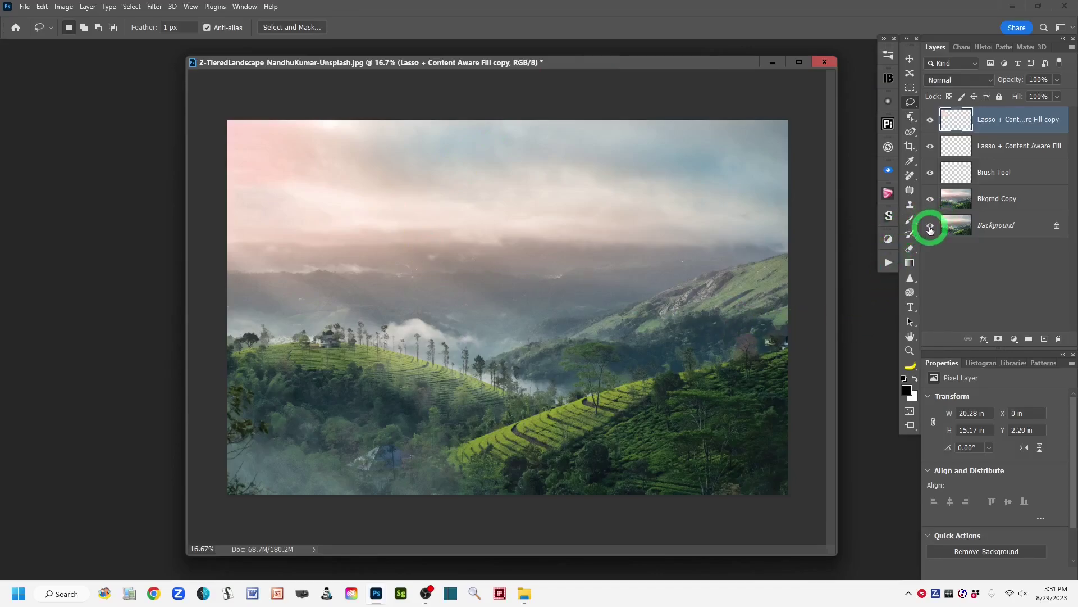
pyautogui.keyDown('alt'); pyautogui.click(930, 225); pyautogui.keyUp('alt')
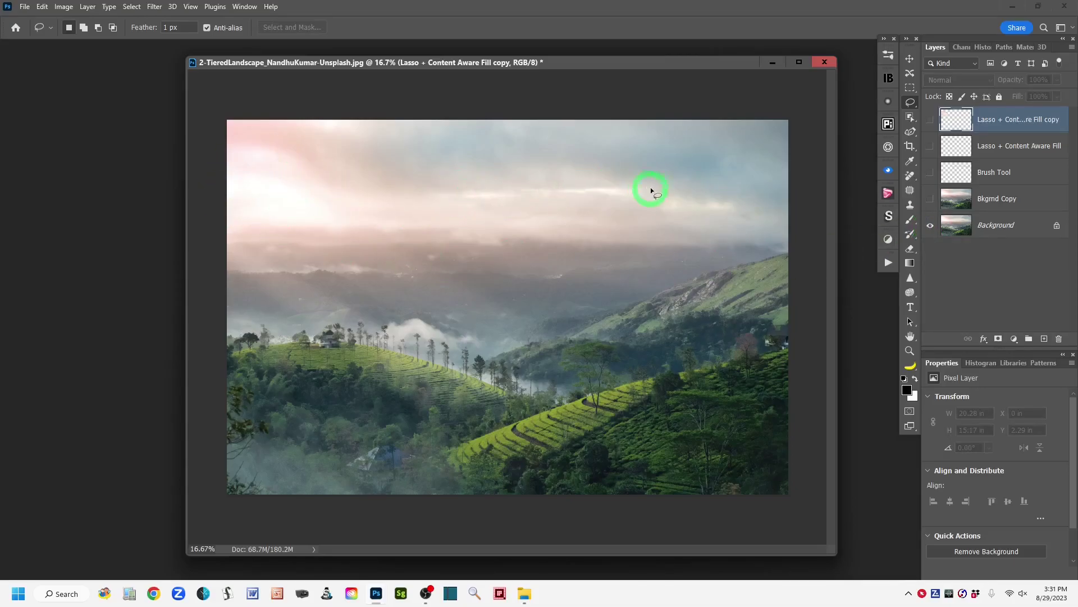
pyautogui.keyDown('alt'); pyautogui.click(930, 225); pyautogui.keyUp('alt')
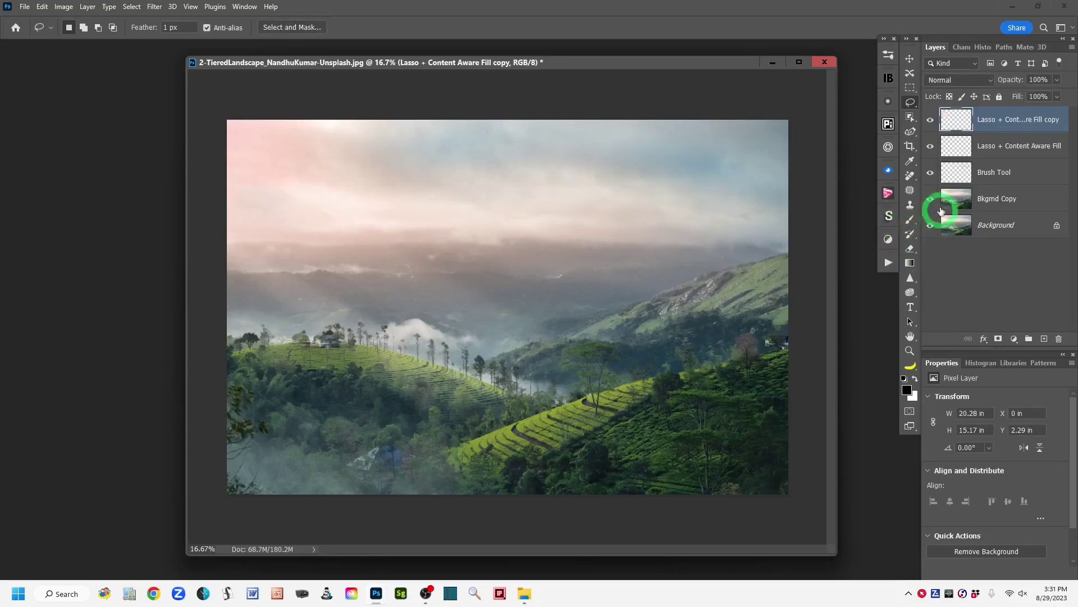
pyautogui.moveTo(930, 119); pyautogui.dragTo(927, 147)
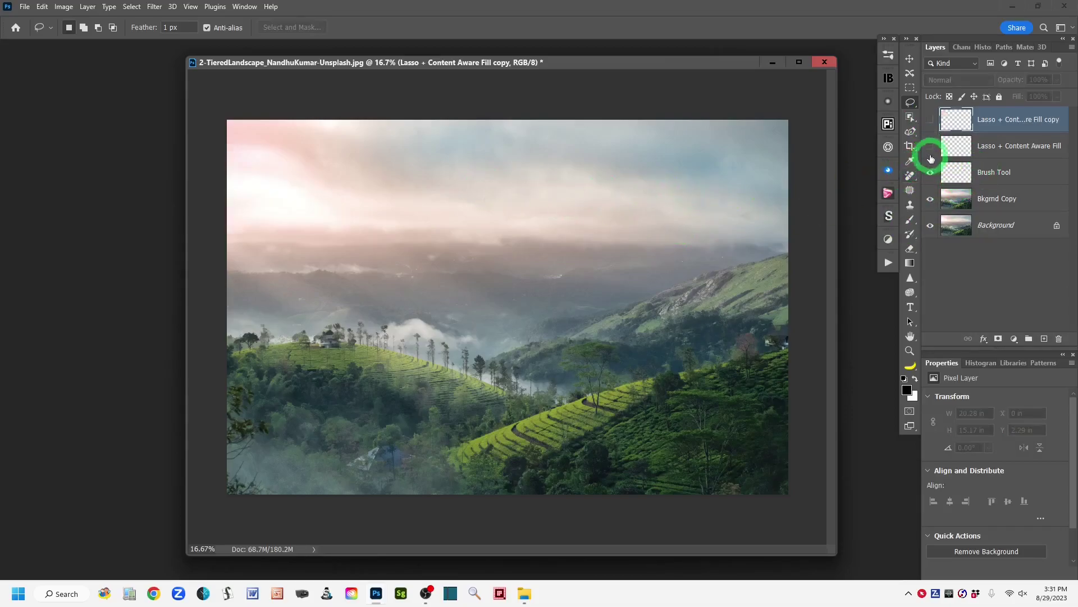
pyautogui.click(930, 119)
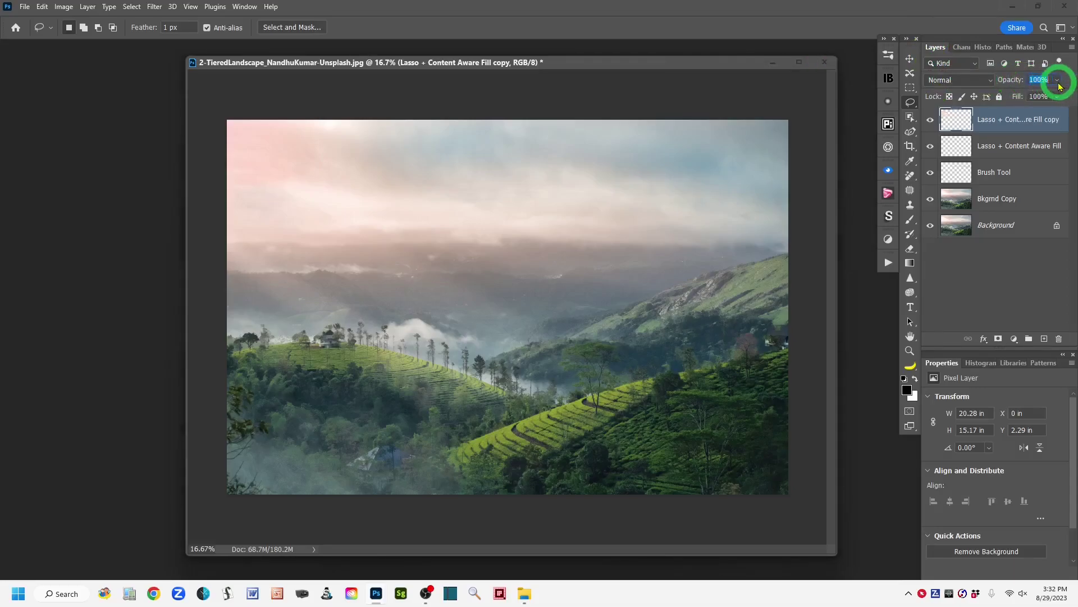
# Lower the opacity of the Lasso + Content Aware Fill copy layer to 70% and compare the result with the original Background.
pyautogui.moveTo(1016, 82); pyautogui.dragTo(1001, 82)
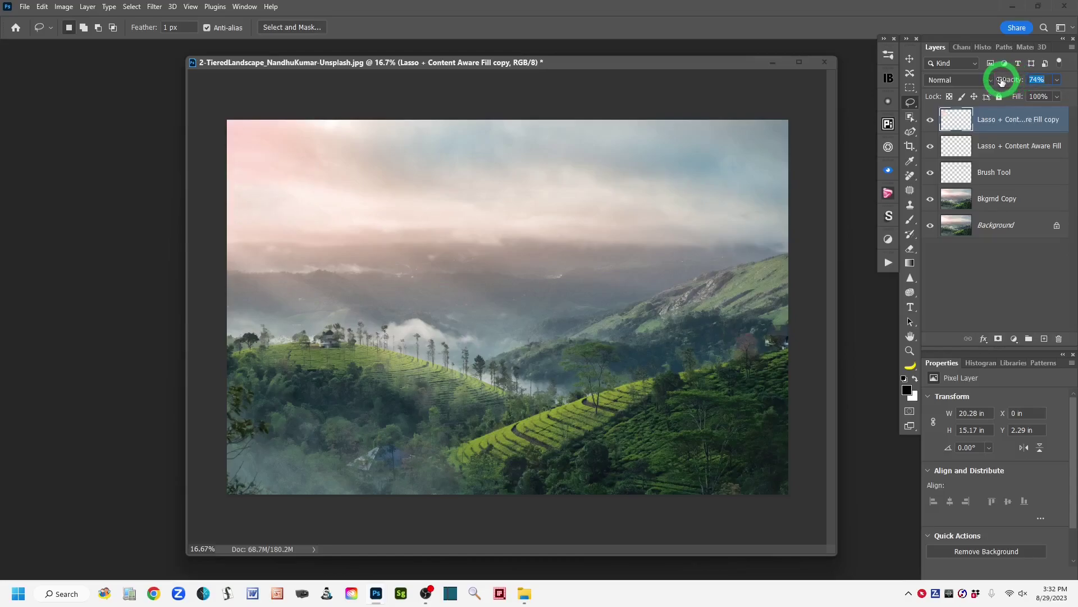
pyautogui.moveTo(1011, 82); pyautogui.dragTo(1008, 82)
pyautogui.keyDown('alt'); pyautogui.click(930, 225); pyautogui.keyUp('alt')
pyautogui.keyDown('alt'); pyautogui.click(930, 225); pyautogui.keyUp('alt')
pyautogui.keyDown('alt'); pyautogui.click(931, 226); pyautogui.keyUp('alt')
pyautogui.keyDown('alt'); pyautogui.click(930, 226); pyautogui.keyUp('alt')
# Close the tiered landscape document without saving the changes.
pyautogui.click(26, 8)
pyautogui.click(36, 98)
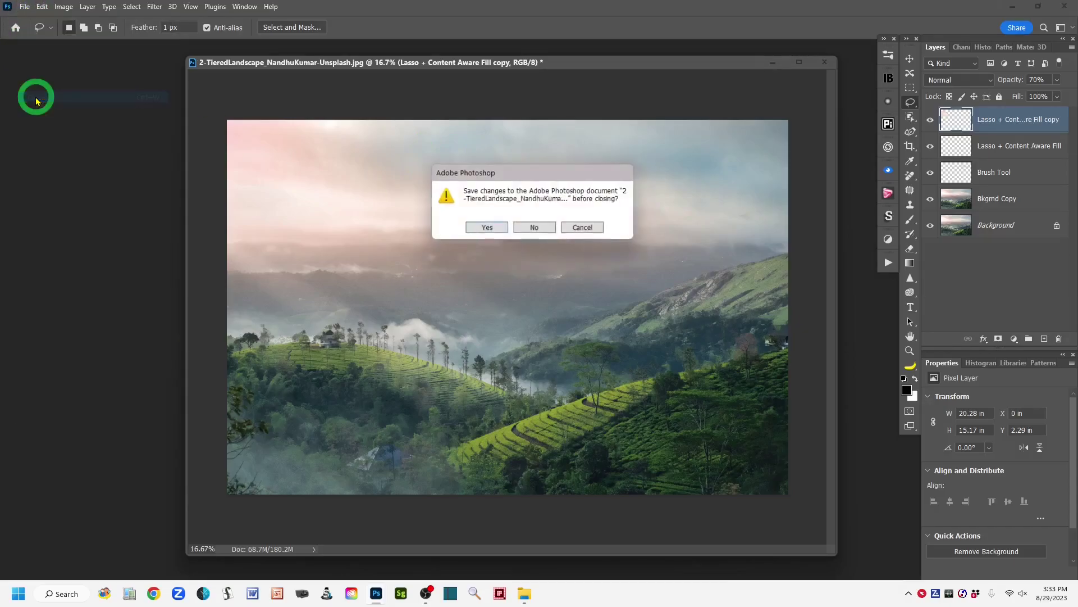
pyautogui.click(533, 228)
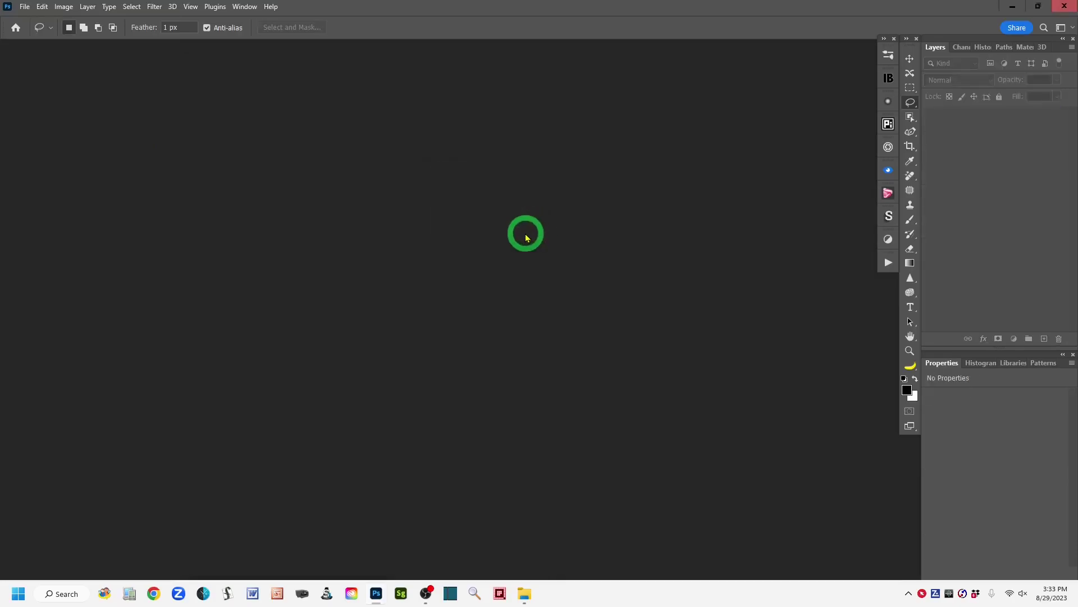
# Open the recent 3-Umbrellas JPG photo, then reposition and enlarge its window around the whole image.
pyautogui.click(26, 8)
pyautogui.moveTo(51, 81)
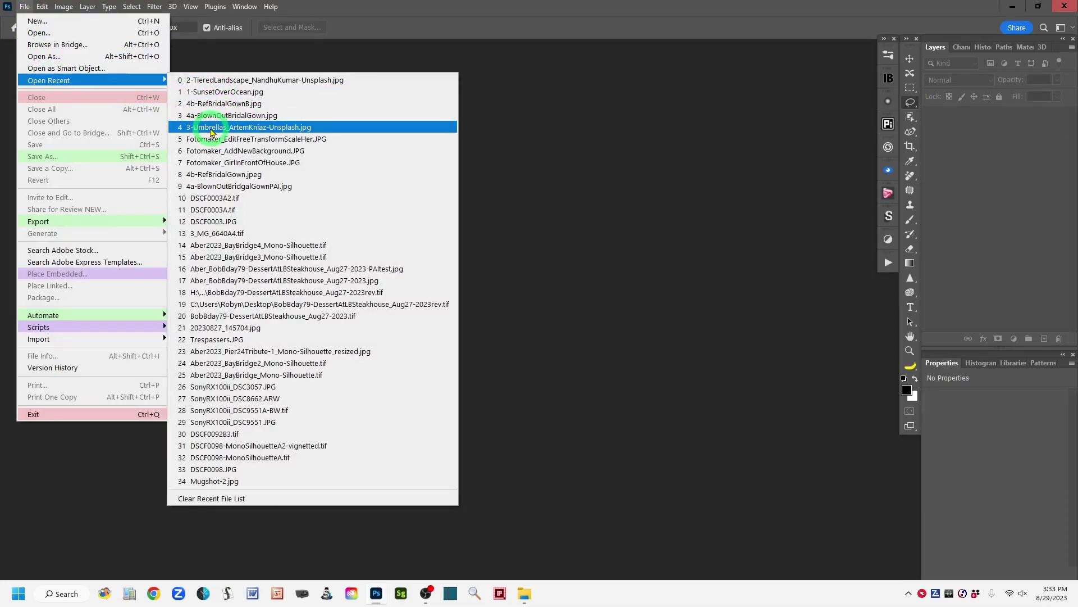
pyautogui.click(211, 129)
pyautogui.moveTo(416, 53); pyautogui.dragTo(521, 50)
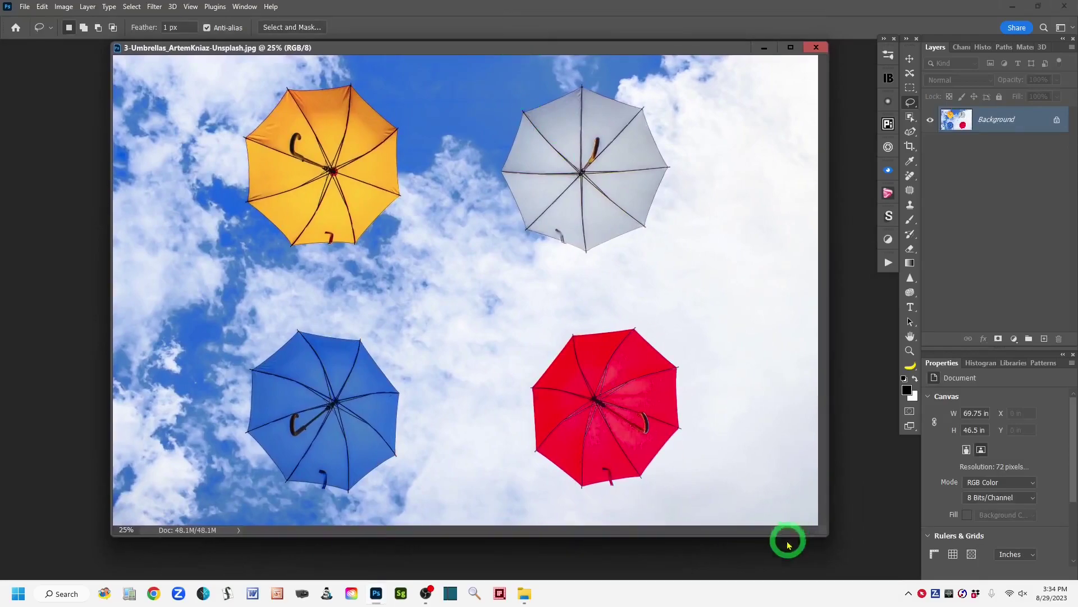
pyautogui.moveTo(830, 544); pyautogui.dragTo(872, 564)
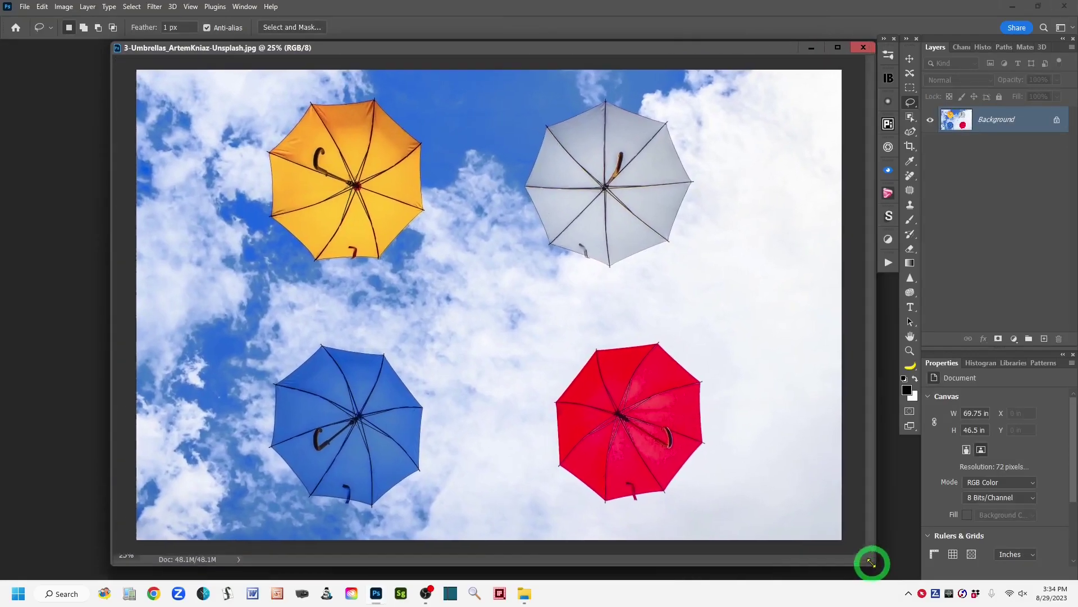
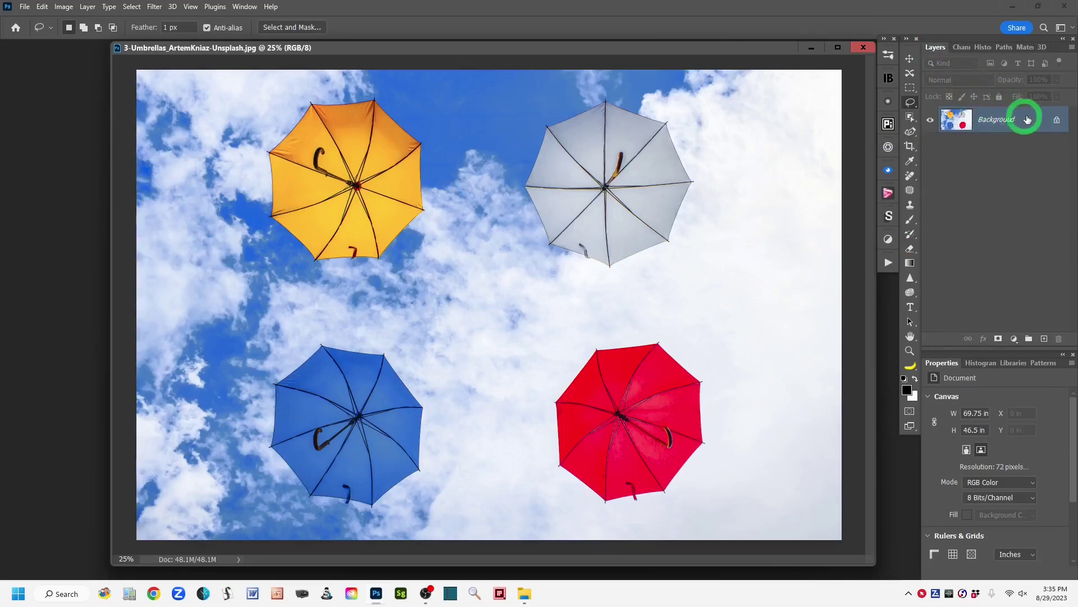
# Duplicate the Background layer and select all four umbrellas with the Object Selection Tool's Select Subject option.
pyautogui.moveTo(1033, 122); pyautogui.dragTo(1043, 340)
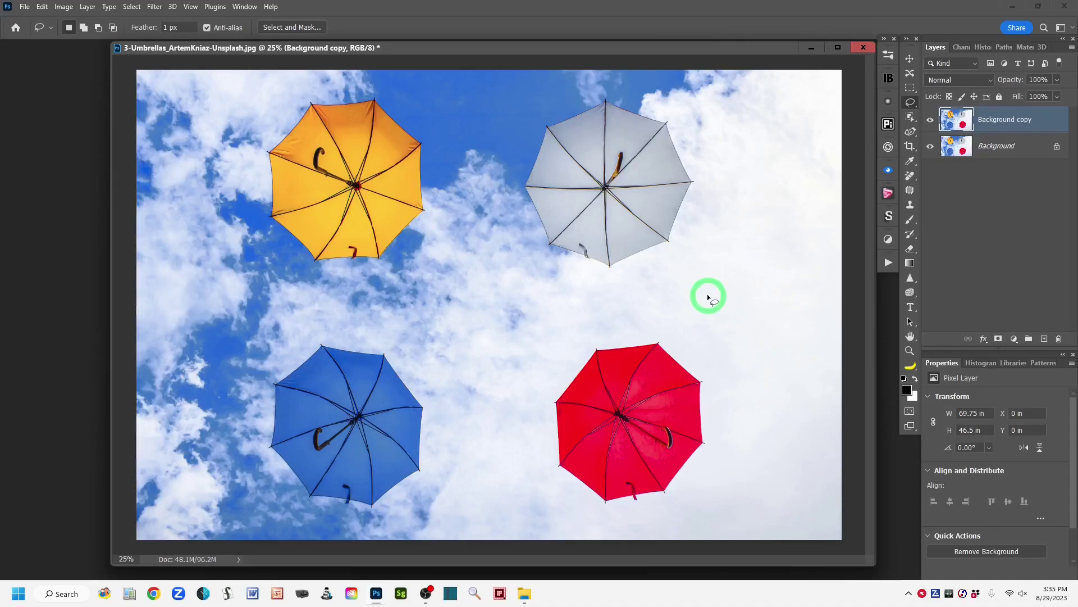
pyautogui.click(911, 118)
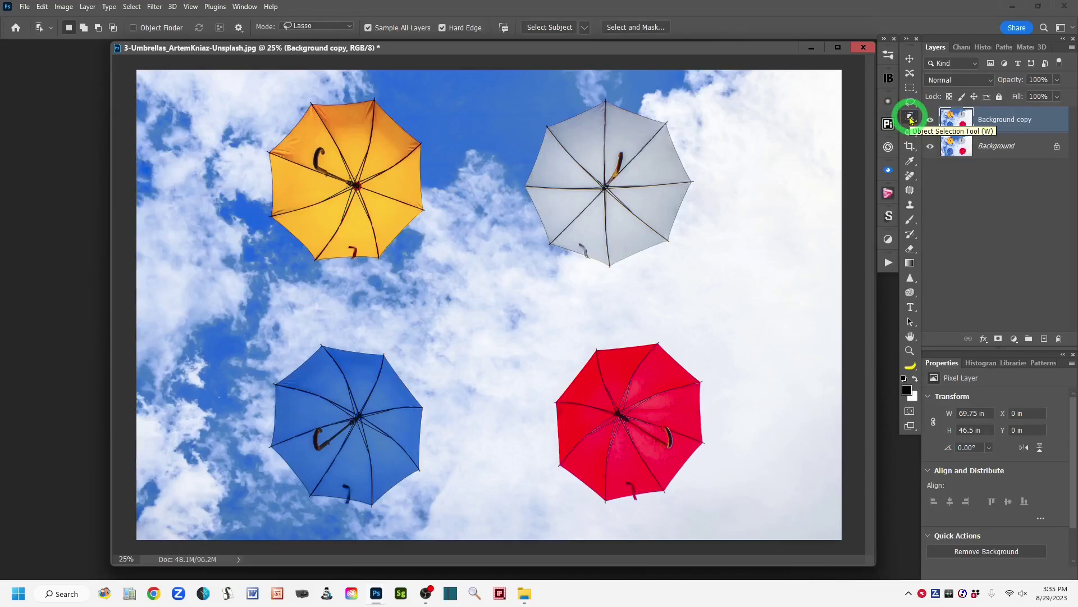
pyautogui.click(539, 28)
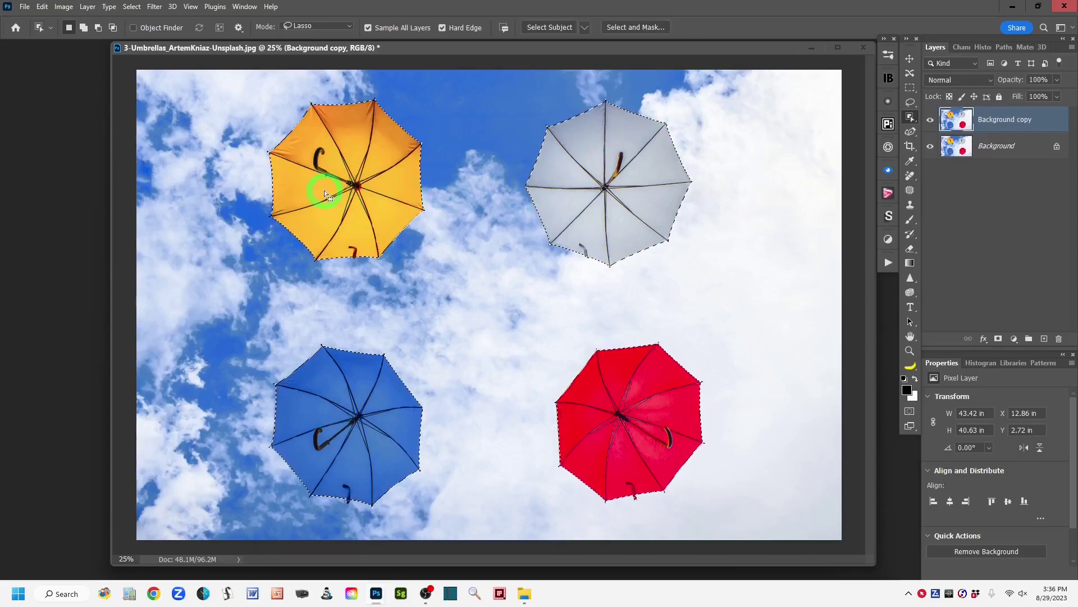
# Expand the selection around the four umbrellas by 5 pixels.
pyautogui.click(130, 9)
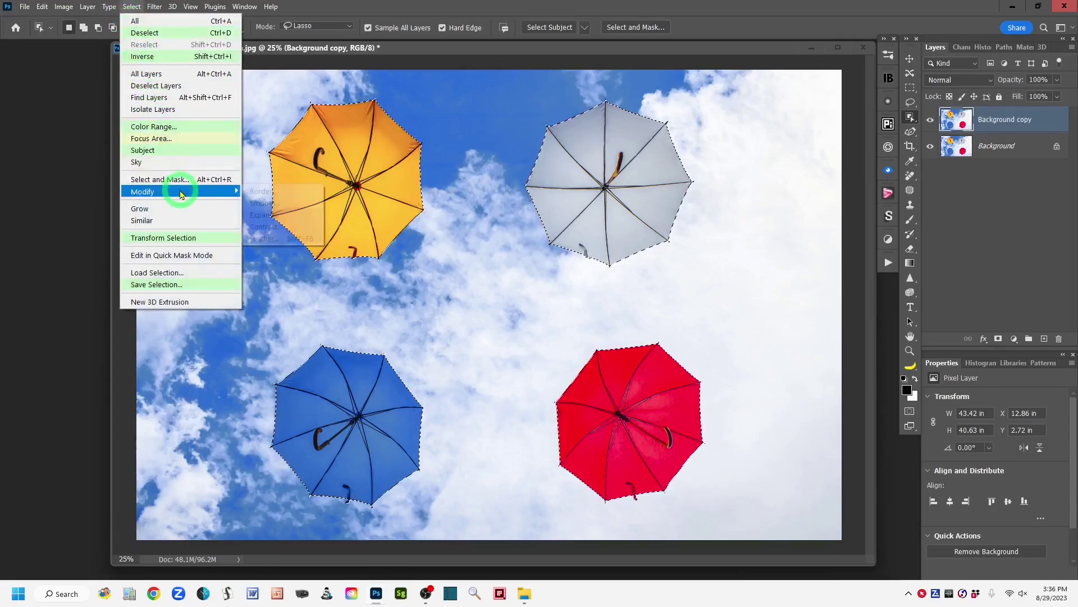
pyautogui.moveTo(180, 195)
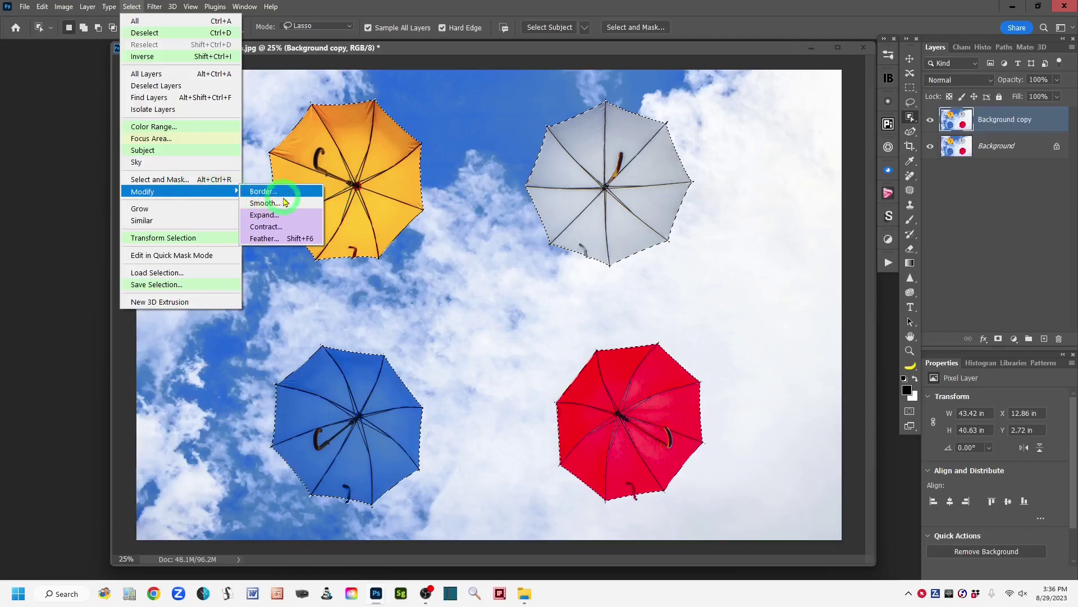
pyautogui.click(309, 218)
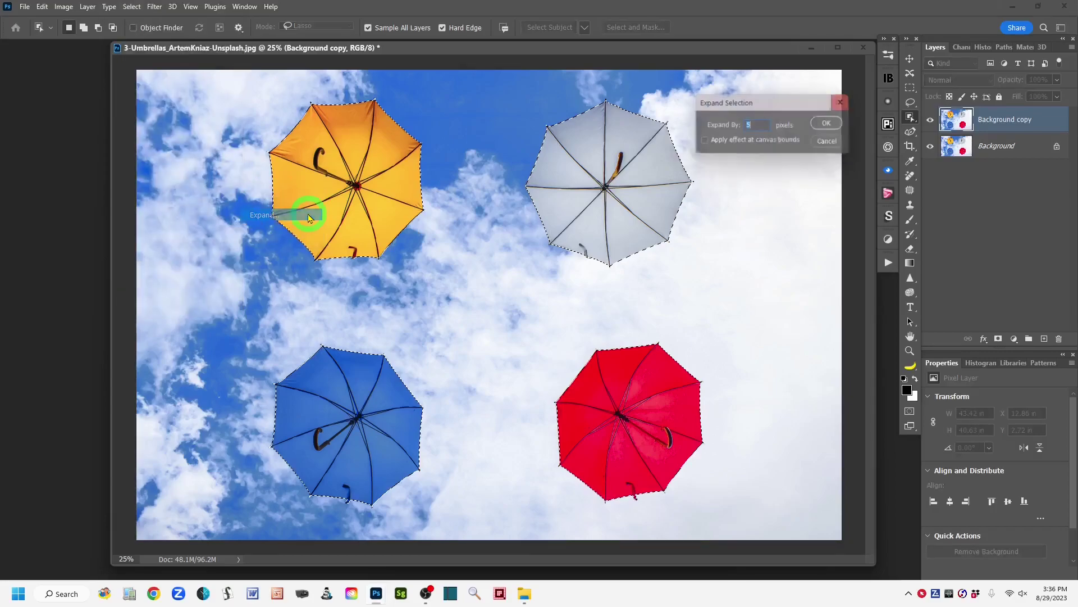
pyautogui.doubleClick(747, 127)
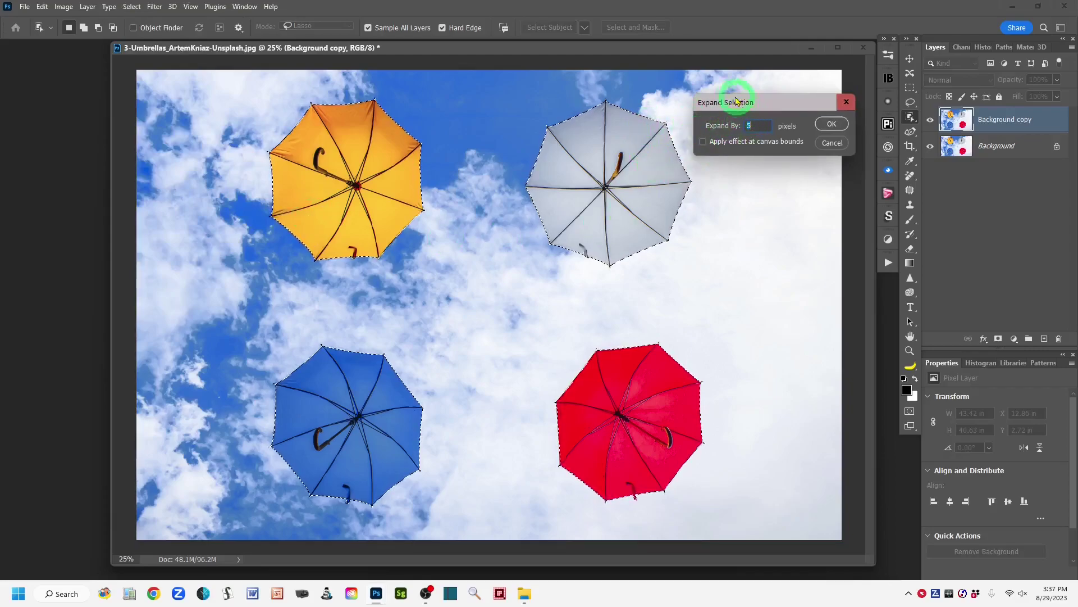
pyautogui.moveTo(785, 108); pyautogui.dragTo(788, 98)
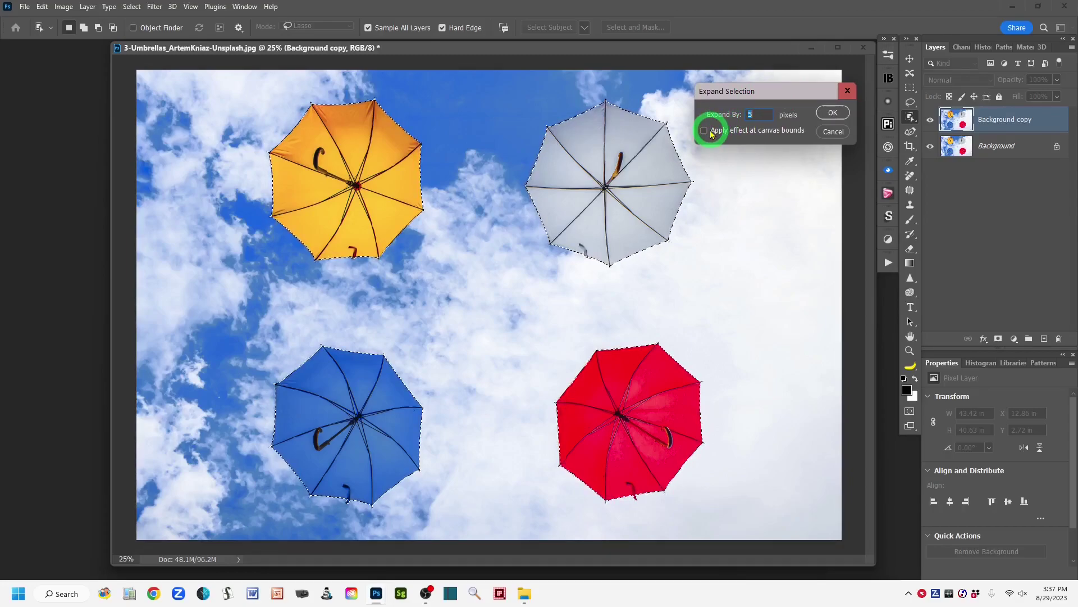
pyautogui.click(751, 114)
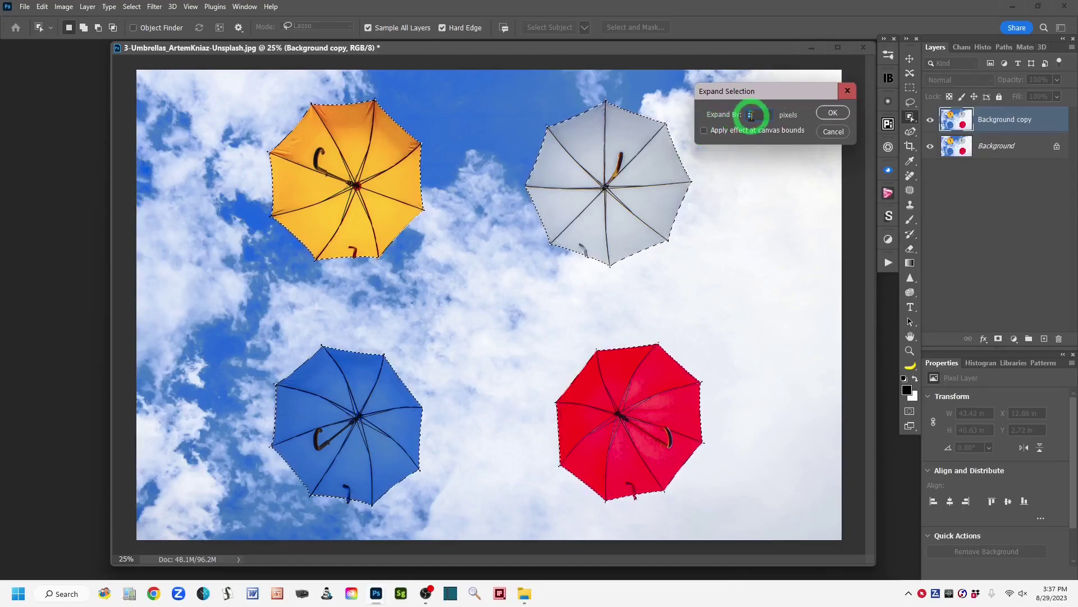
pyautogui.moveTo(750, 114); pyautogui.dragTo(756, 112)
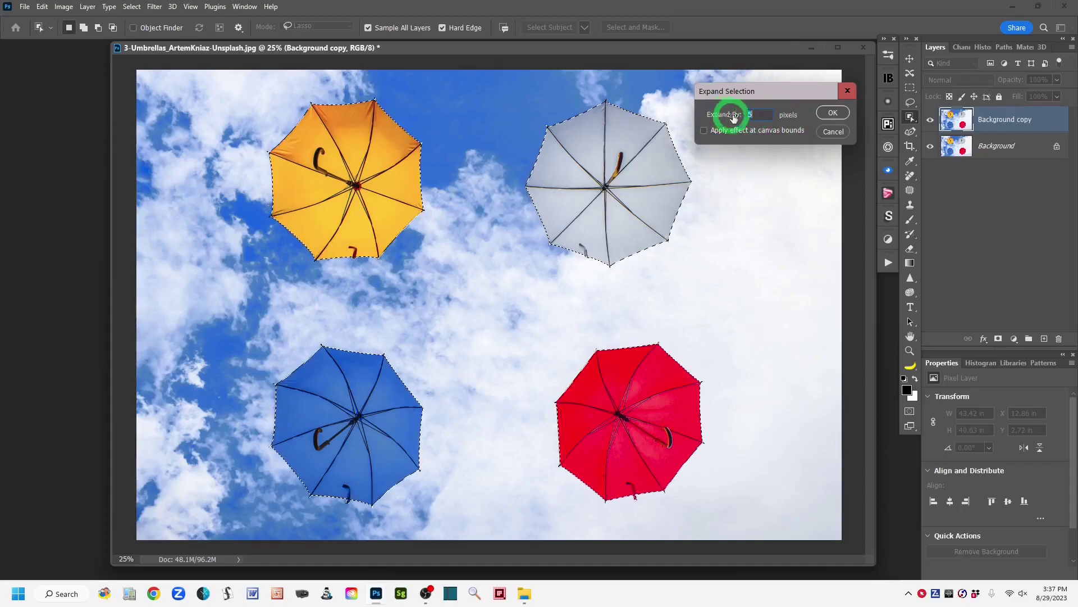
pyautogui.click(832, 114)
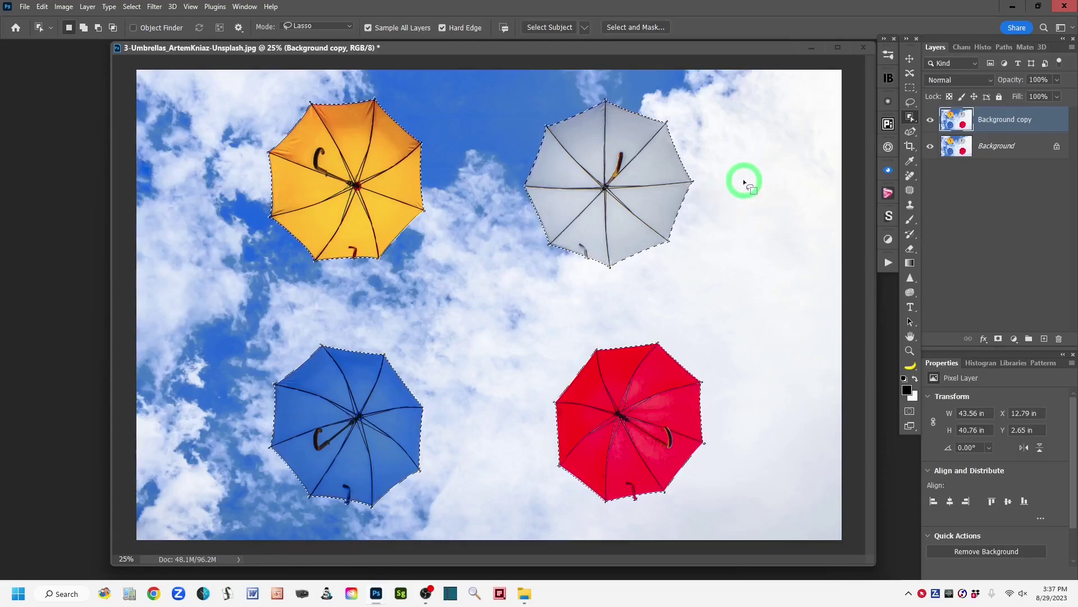
# Copy the selected umbrellas to a new layer and hide Background copy and Background to isolate them.
pyautogui.hotkey('ctrl', 'j')
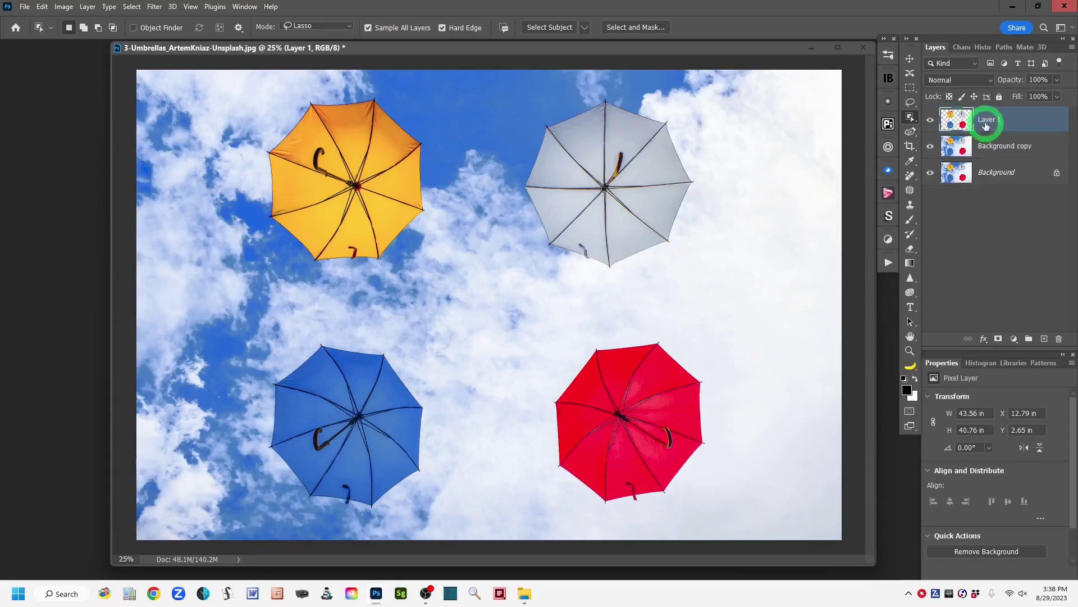
pyautogui.click(931, 146)
pyautogui.click(930, 173)
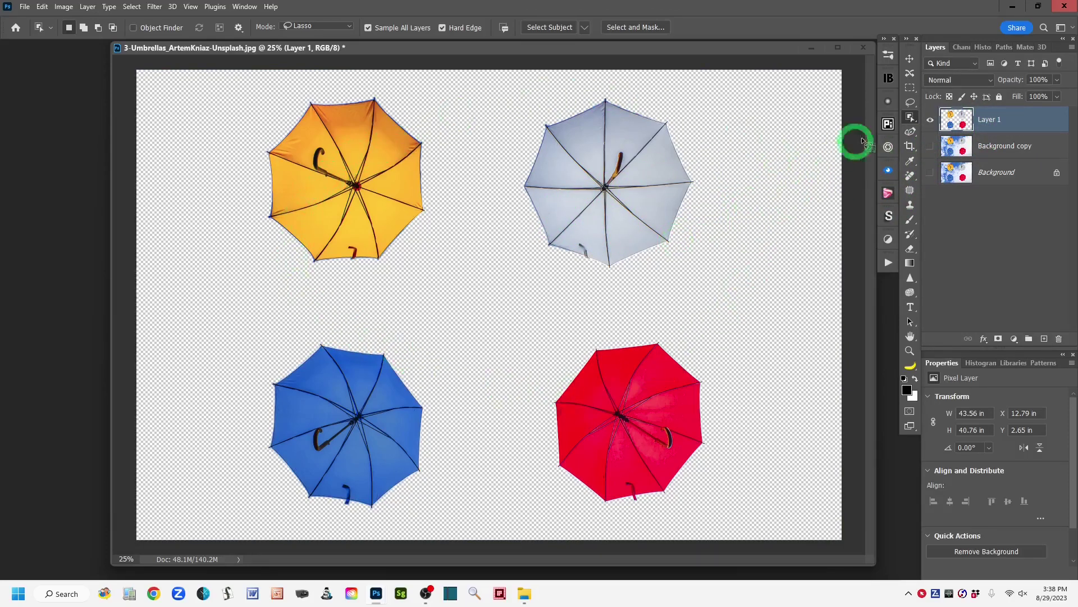
# Rename the new layer containing the isolated umbrellas as Umbrellas only.
pyautogui.doubleClick(987, 120)
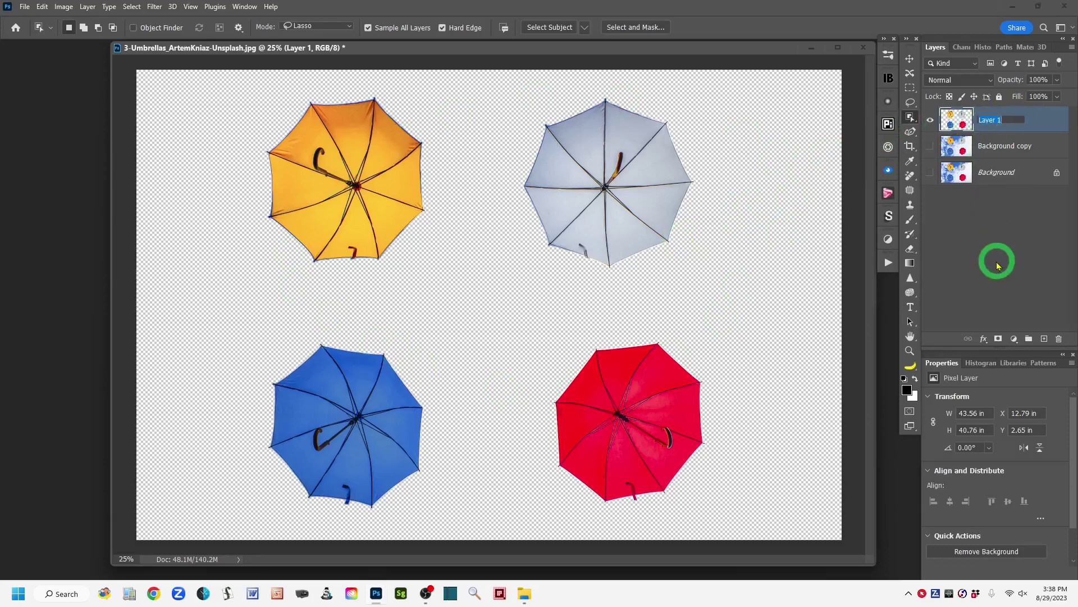
pyautogui.write('U')
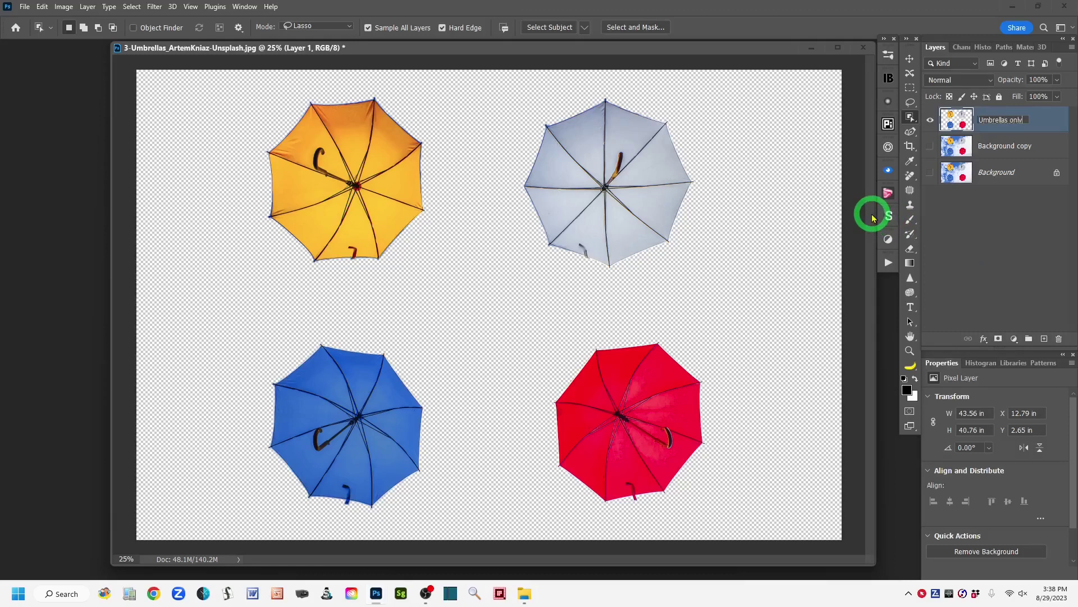
pyautogui.write('mbrellas only')
pyautogui.click(1052, 119)
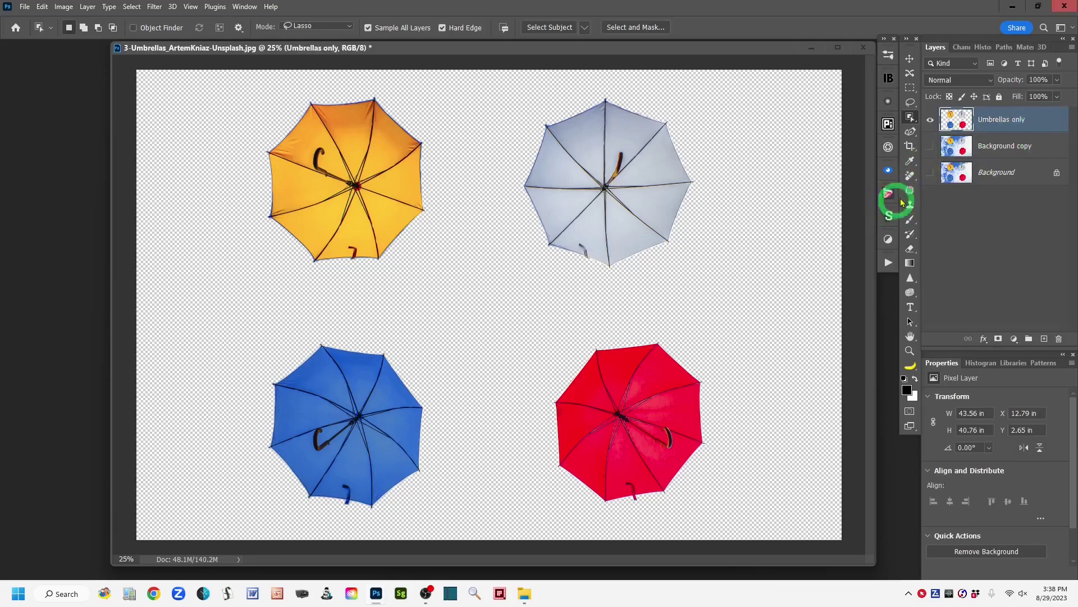
# Show the two background layers, hide Umbrellas only, and load the umbrella outlines from that layer as a selection.
pyautogui.click(929, 145)
pyautogui.click(929, 120)
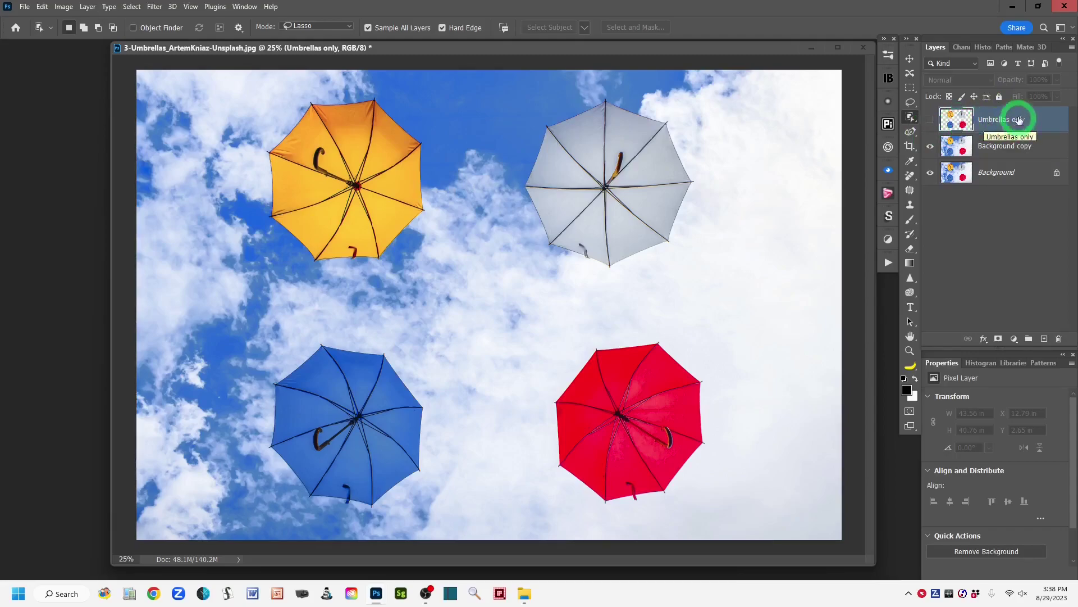
pyautogui.keyDown('ctrl'); pyautogui.click(962, 123); pyautogui.keyUp('ctrl')
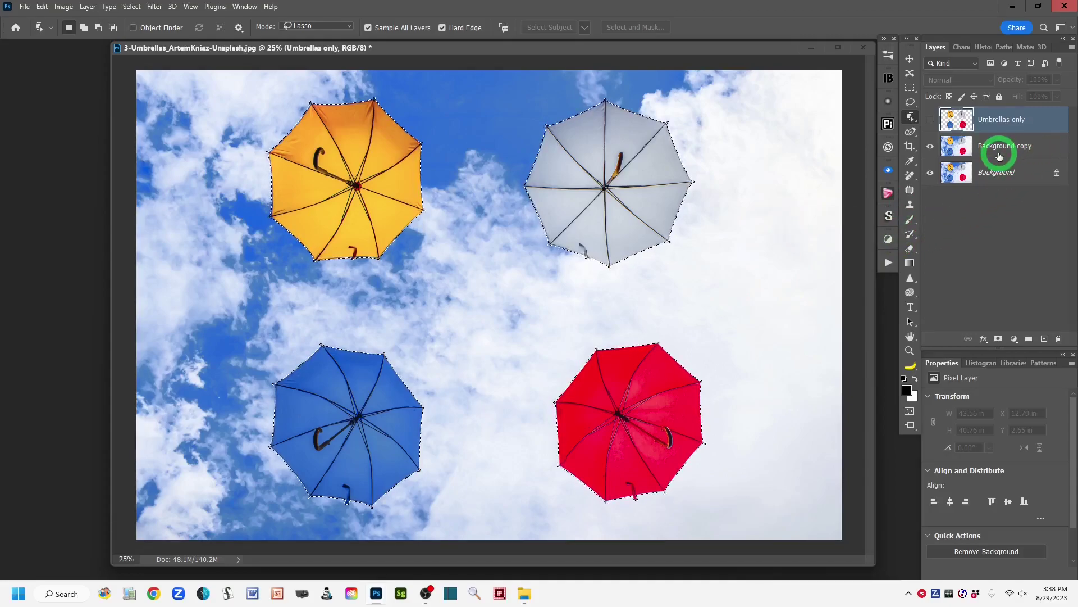
# Remove the umbrellas from Background copy with Delete and Fill Selection, and rename the layer Sky only.
pyautogui.click(1044, 148)
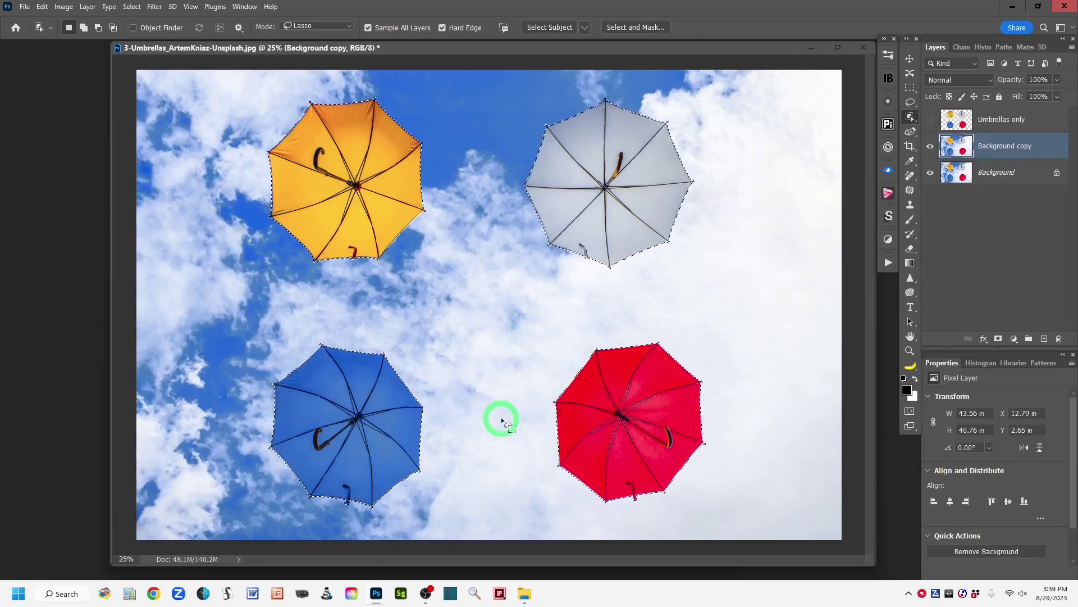
pyautogui.rightClick(643, 200)
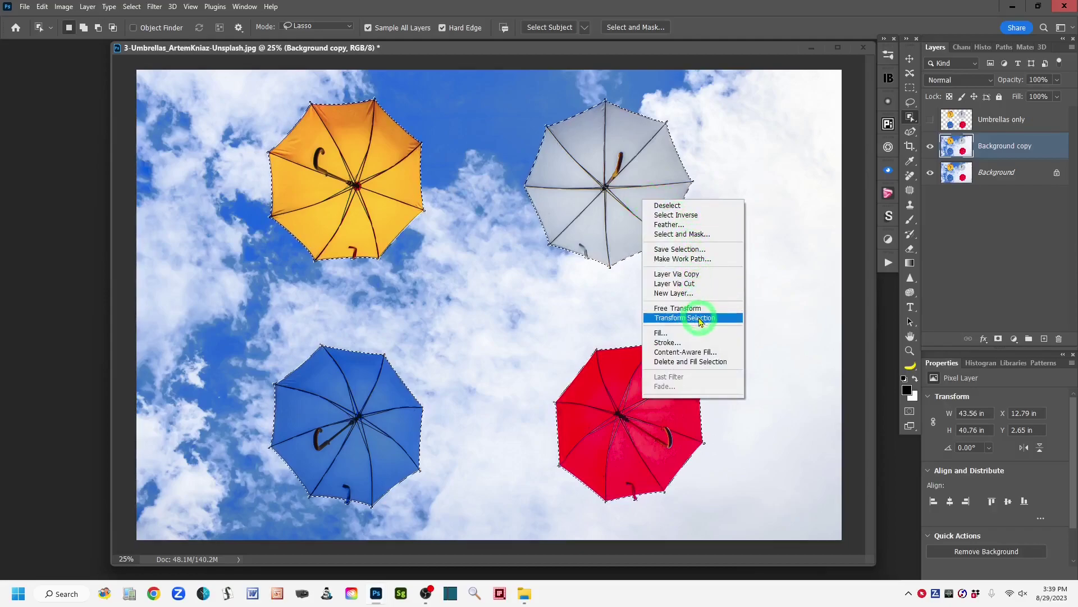
pyautogui.click(732, 363)
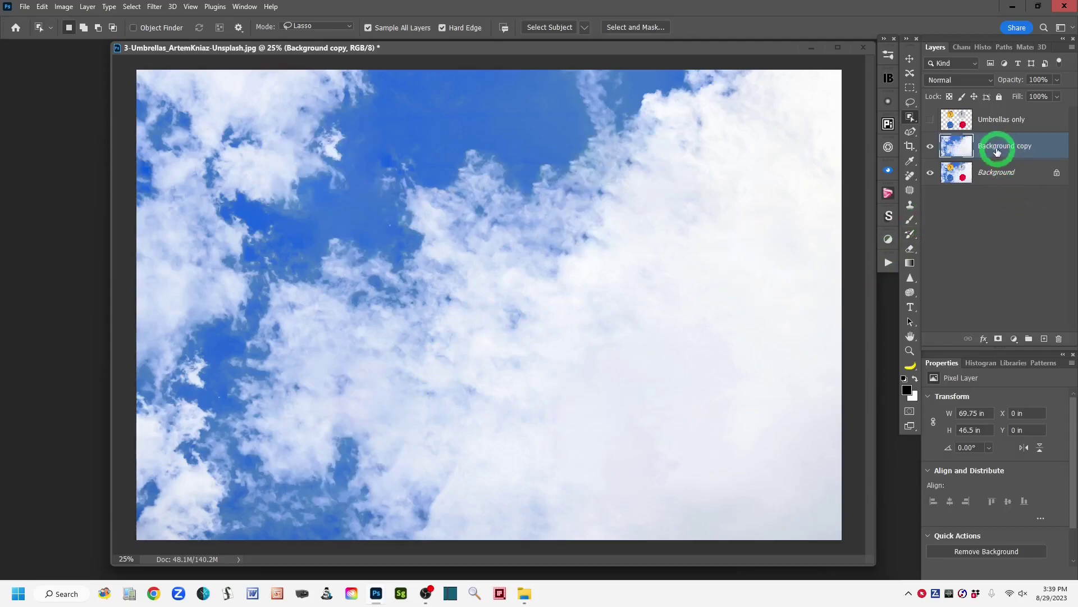
pyautogui.doubleClick(998, 148)
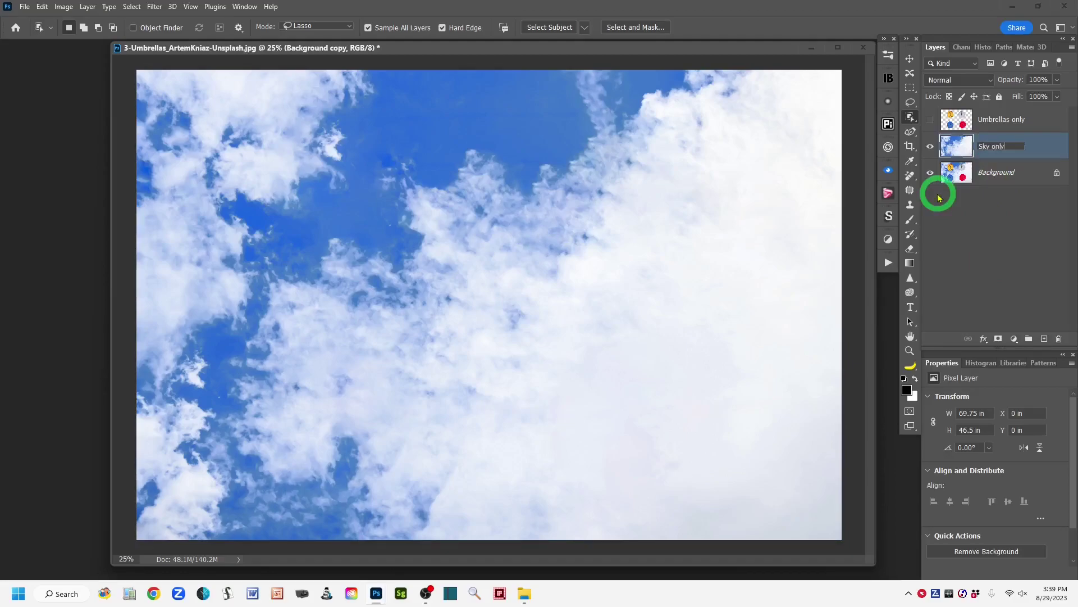
pyautogui.press('Return')
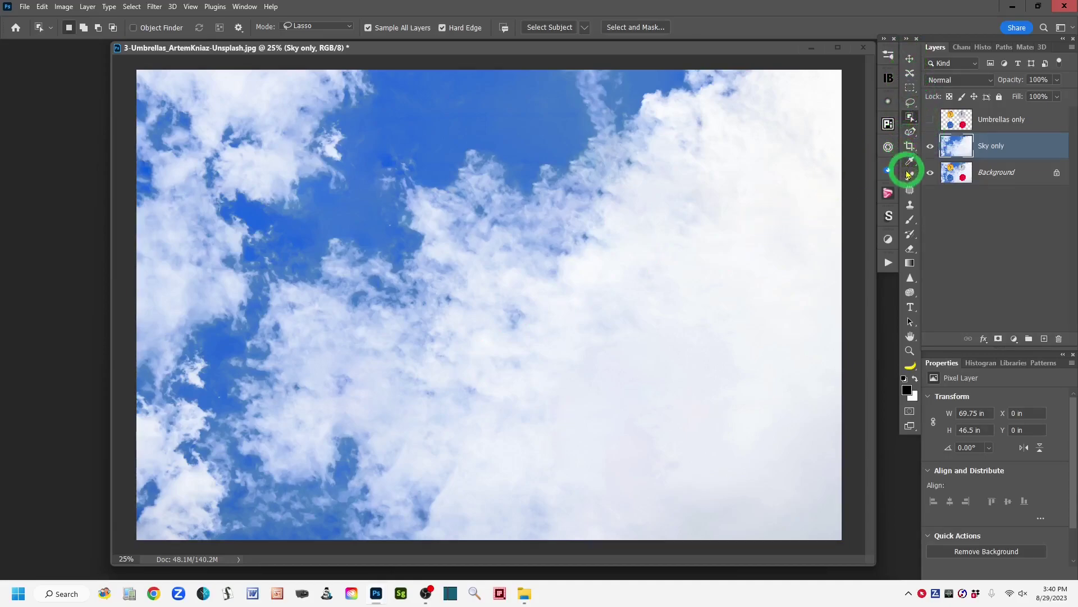
# Set the Clone Stamp tool to Darken mode at 91% opacity, keeping Aligned off.
pyautogui.click(910, 206)
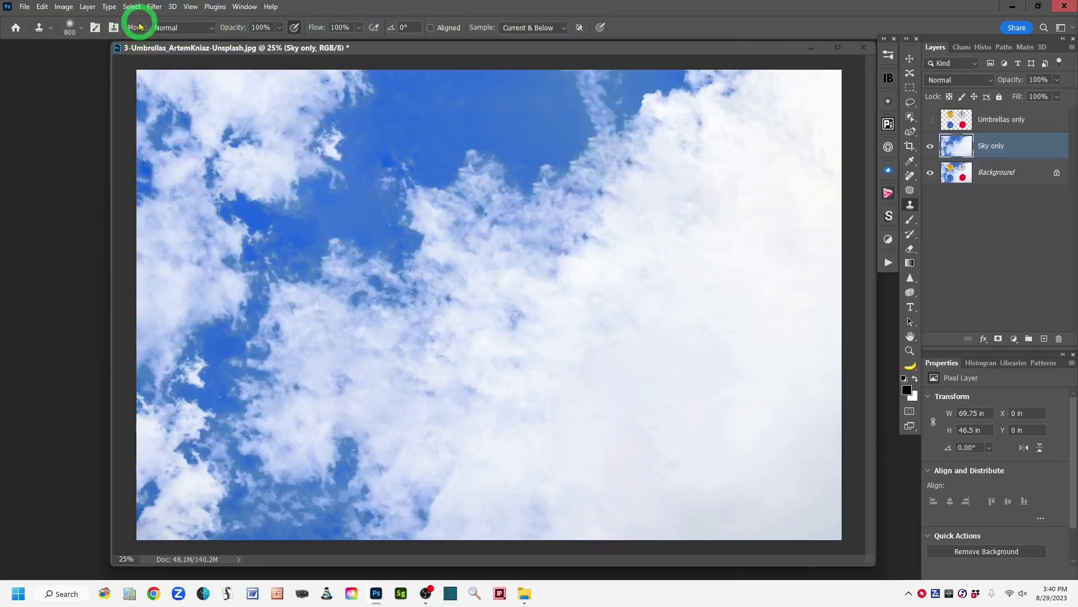
pyautogui.click(211, 30)
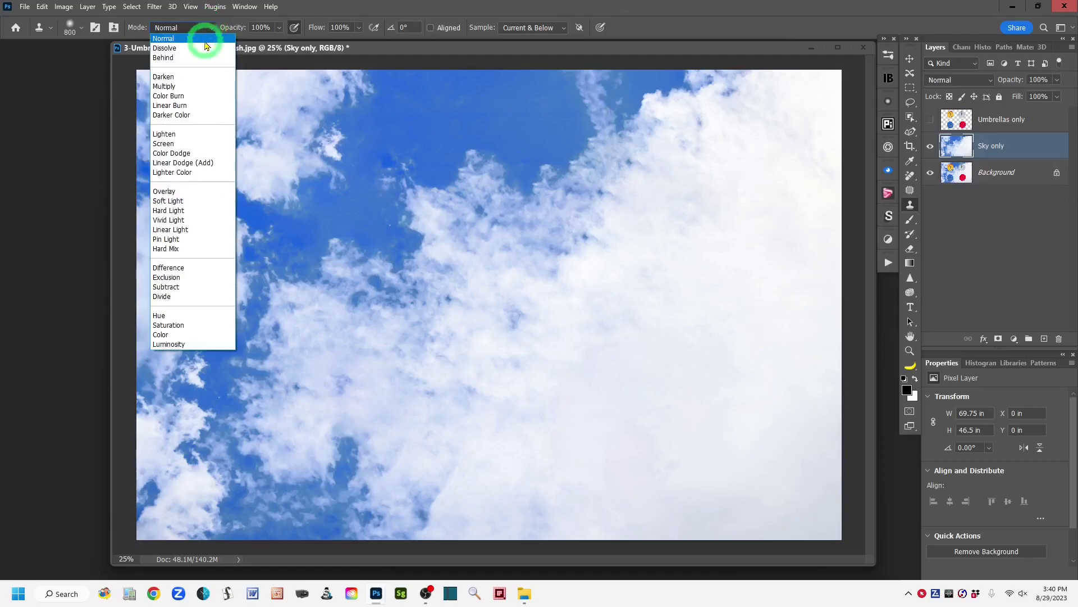
pyautogui.click(207, 79)
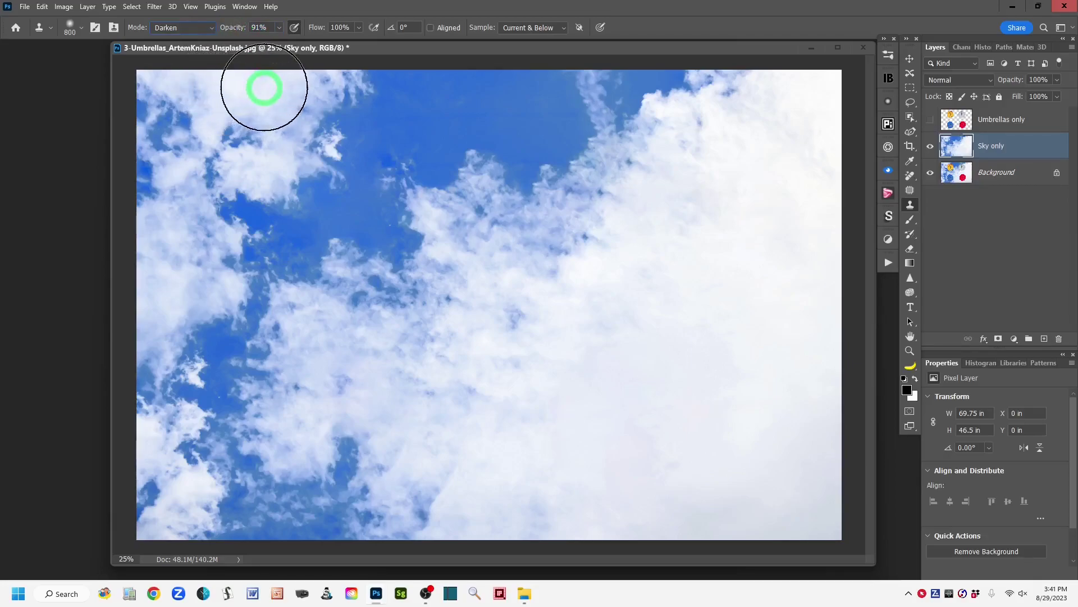
pyautogui.click(447, 31)
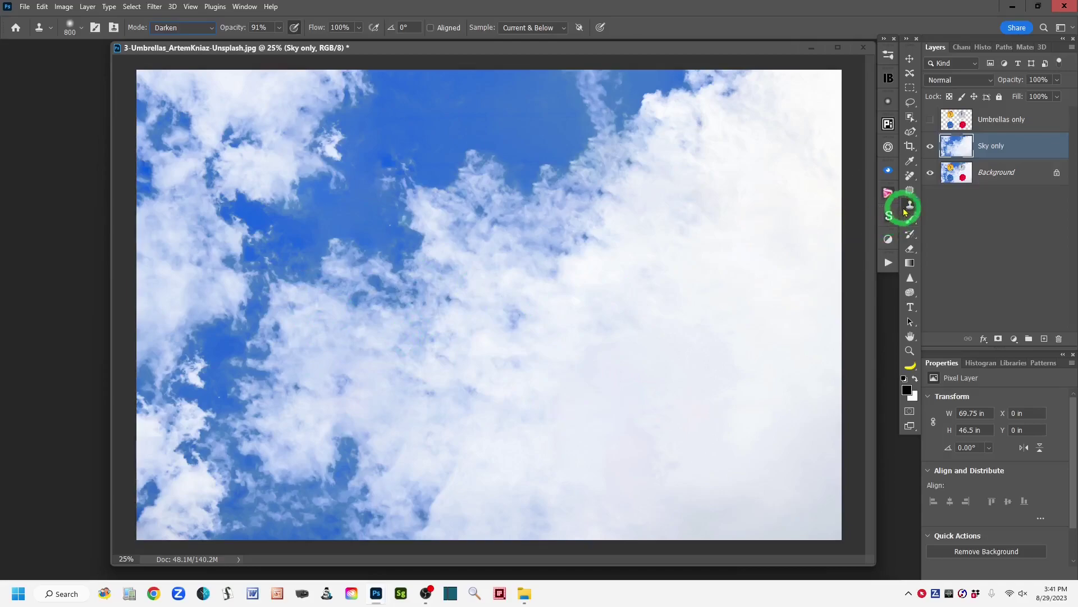
pyautogui.click(431, 28)
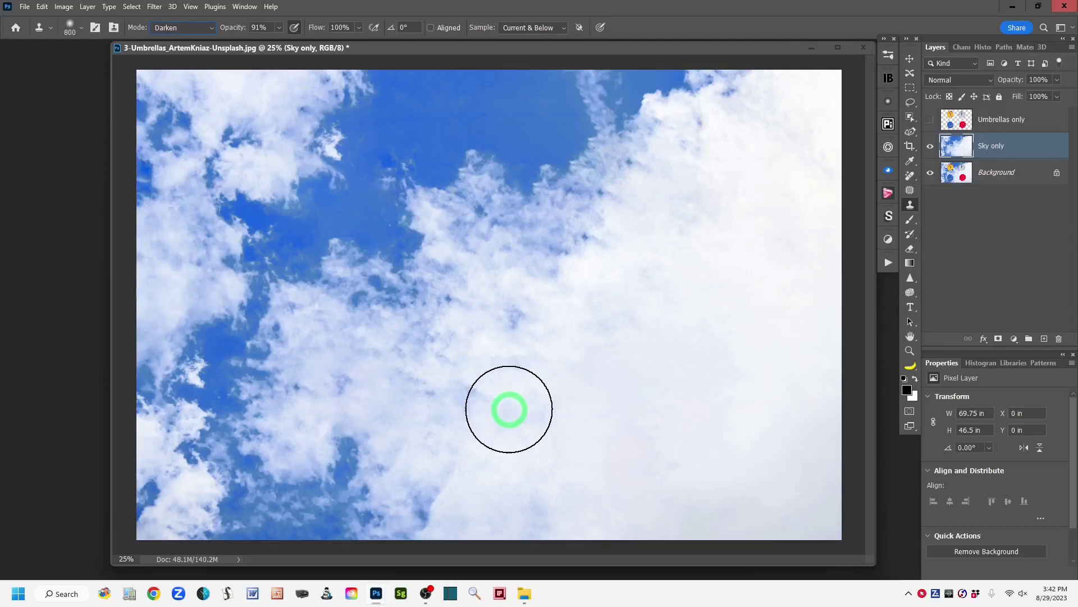
# With a 700 px Clone Stamp brush, clone cloud texture from the detailed sky onto the blown-out white clouds on the Sky only layer.
pyautogui.moveTo(326, 366)
pyautogui.mouseDown()
pyautogui.moveTo(369, 368)
pyautogui.moveTo(379, 360)
pyautogui.moveTo(367, 350)
pyautogui.moveTo(389, 364)
pyautogui.moveTo(372, 375)
pyautogui.moveTo(330, 366)
pyautogui.moveTo(187, 168)
pyautogui.mouseUp()
pyautogui.click(78, 35)
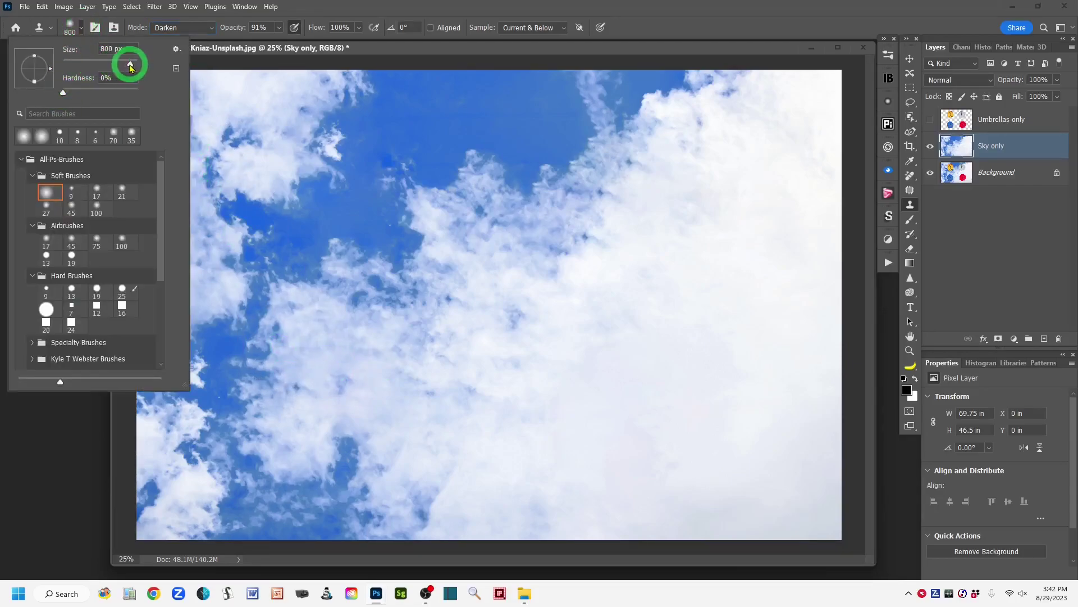
pyautogui.press('Return')
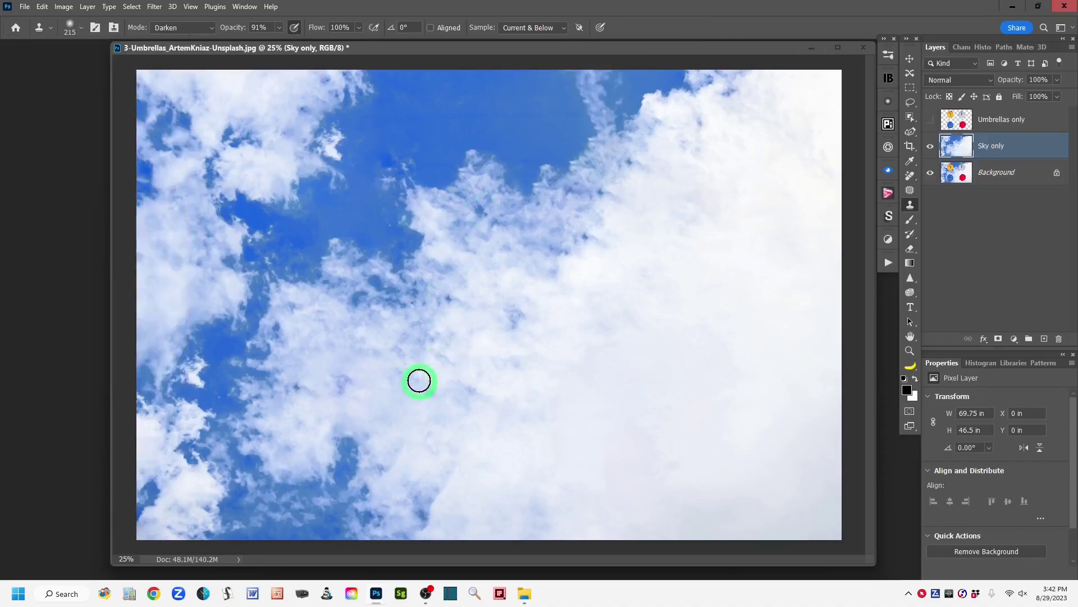
pyautogui.press(']')
pyautogui.moveTo(346, 382)
pyautogui.mouseDown()
pyautogui.moveTo(324, 391)
pyautogui.moveTo(303, 379)
pyautogui.moveTo(304, 398)
pyautogui.moveTo(330, 364)
pyautogui.moveTo(320, 345)
pyautogui.mouseUp()
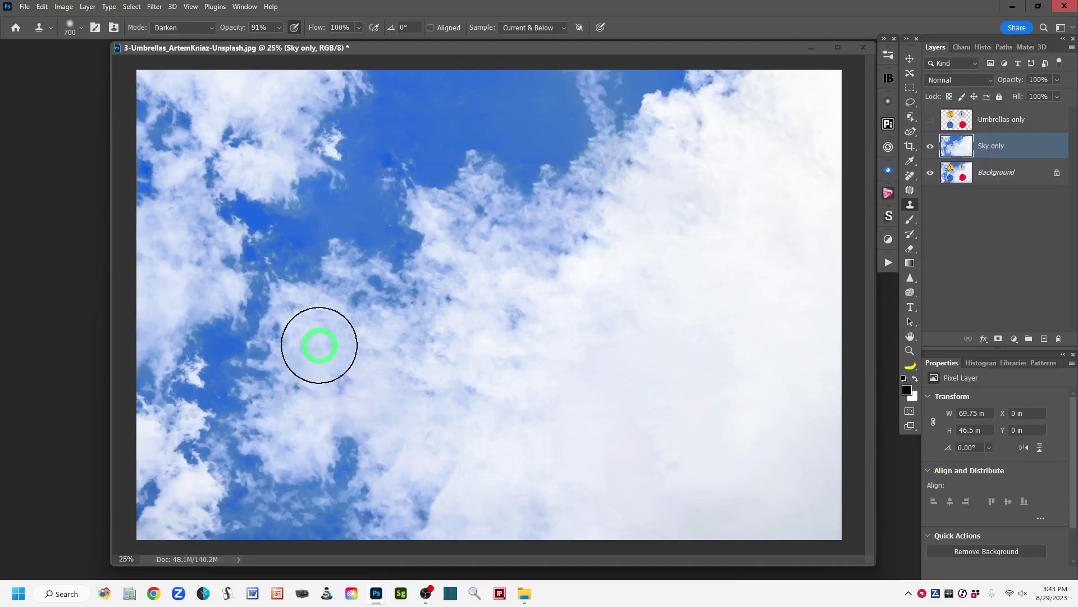
pyautogui.moveTo(319, 344)
pyautogui.mouseDown()
pyautogui.moveTo(614, 402)
pyautogui.moveTo(675, 336)
pyautogui.mouseUp()
pyautogui.moveTo(737, 297)
pyautogui.mouseDown()
pyautogui.moveTo(763, 390)
pyautogui.moveTo(773, 387)
pyautogui.moveTo(756, 427)
pyautogui.moveTo(719, 372)
pyautogui.moveTo(732, 391)
pyautogui.moveTo(717, 405)
pyautogui.moveTo(564, 447)
pyautogui.moveTo(539, 413)
pyautogui.moveTo(507, 401)
pyautogui.moveTo(535, 407)
pyautogui.moveTo(532, 399)
pyautogui.moveTo(526, 493)
pyautogui.moveTo(566, 519)
pyautogui.moveTo(705, 512)
pyautogui.moveTo(749, 424)
pyautogui.moveTo(731, 394)
pyautogui.moveTo(753, 245)
pyautogui.moveTo(726, 243)
pyautogui.moveTo(703, 266)
pyautogui.moveTo(715, 275)
pyautogui.moveTo(630, 310)
pyautogui.moveTo(594, 269)
pyautogui.moveTo(684, 441)
pyautogui.moveTo(743, 405)
pyautogui.moveTo(757, 278)
pyautogui.moveTo(791, 185)
pyautogui.moveTo(714, 390)
pyautogui.moveTo(563, 465)
pyautogui.moveTo(454, 460)
pyautogui.moveTo(435, 358)
pyautogui.mouseUp()
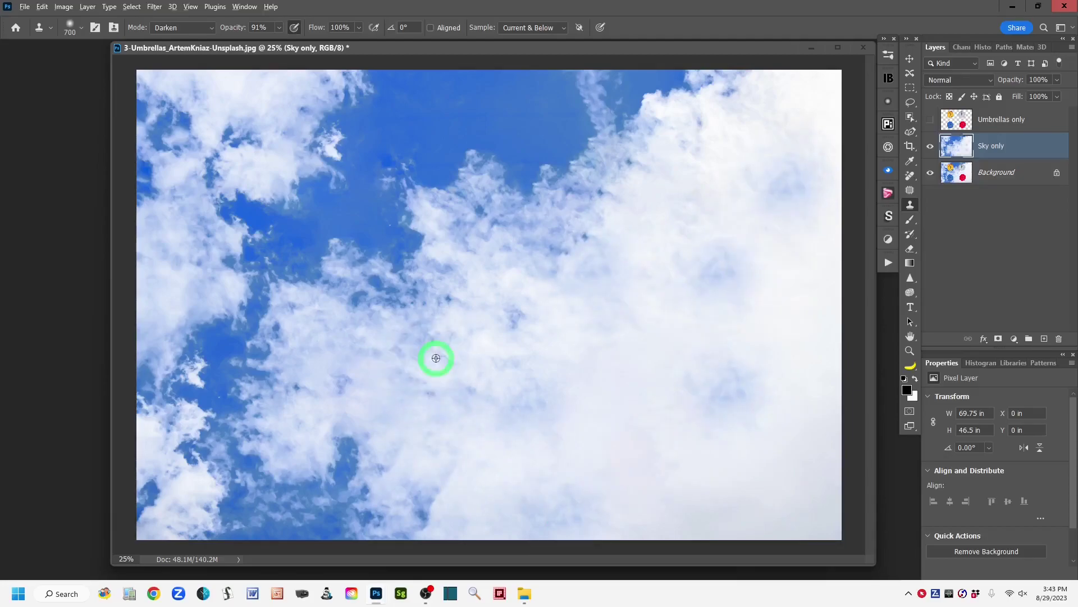
# Continue cloning cloud detail over the remaining white clouds on the Sky only layer, varying the Clone Stamp brush between 600 and 800 px.
pyautogui.keyDown('alt'); pyautogui.click(436, 283); pyautogui.keyUp('alt')
pyautogui.moveTo(436, 283)
pyautogui.mouseDown()
pyautogui.moveTo(381, 392)
pyautogui.moveTo(428, 334)
pyautogui.moveTo(443, 283)
pyautogui.moveTo(516, 216)
pyautogui.moveTo(496, 228)
pyautogui.mouseUp()
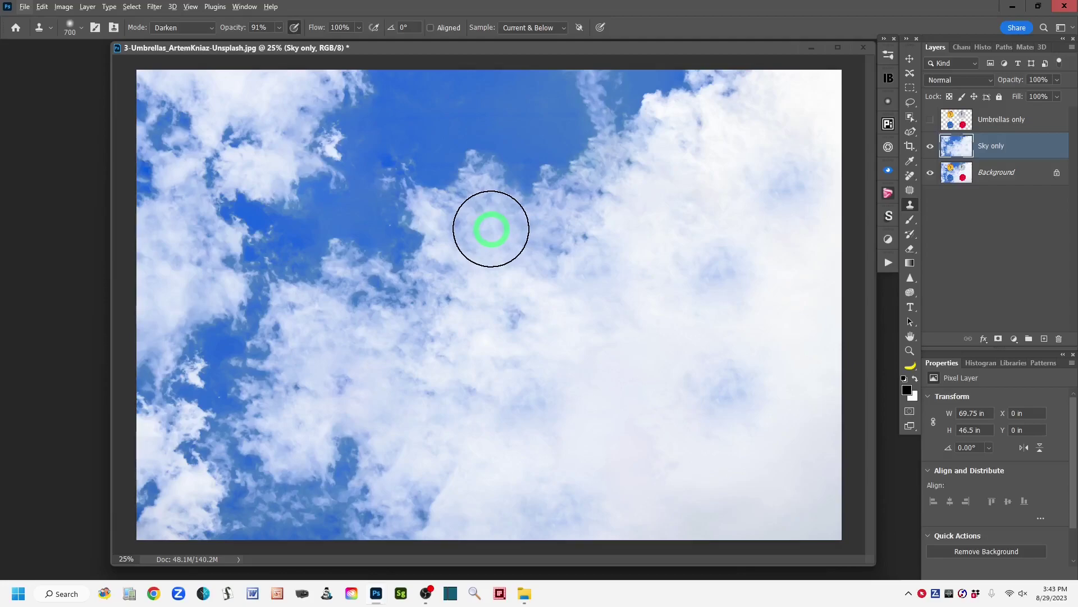
pyautogui.moveTo(491, 229); pyautogui.dragTo(484, 214)
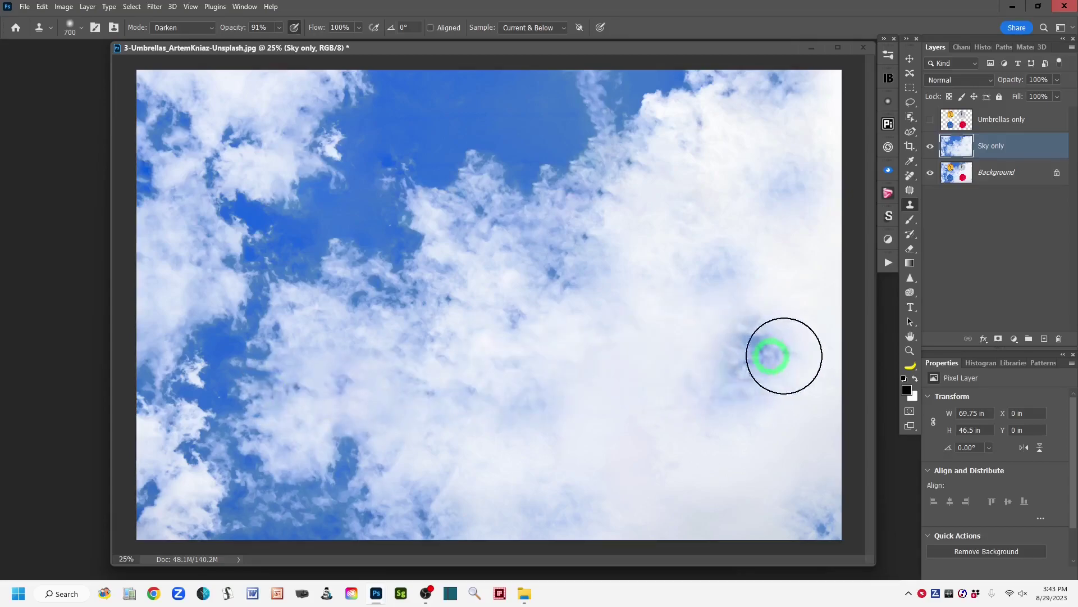
pyautogui.moveTo(828, 472)
pyautogui.mouseDown()
pyautogui.moveTo(840, 506)
pyautogui.moveTo(830, 493)
pyautogui.moveTo(843, 271)
pyautogui.moveTo(831, 81)
pyautogui.moveTo(807, 292)
pyautogui.moveTo(670, 385)
pyautogui.moveTo(557, 431)
pyautogui.moveTo(628, 420)
pyautogui.moveTo(619, 382)
pyautogui.moveTo(558, 397)
pyautogui.moveTo(495, 440)
pyautogui.moveTo(490, 417)
pyautogui.moveTo(263, 440)
pyautogui.mouseUp()
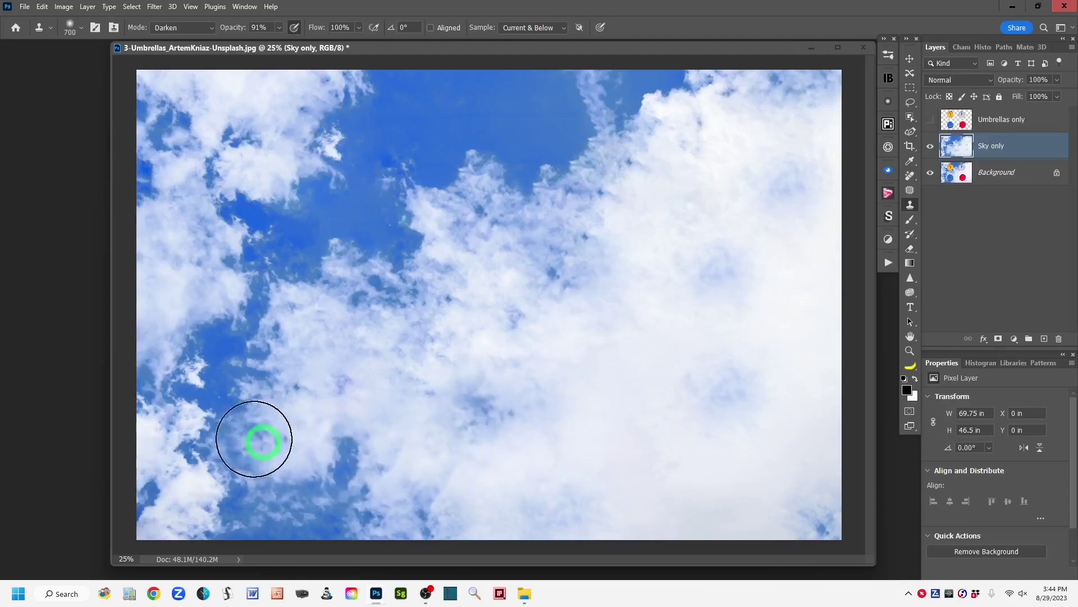
pyautogui.moveTo(352, 455)
pyautogui.mouseDown()
pyautogui.moveTo(484, 498)
pyautogui.moveTo(457, 481)
pyautogui.moveTo(454, 444)
pyautogui.mouseUp()
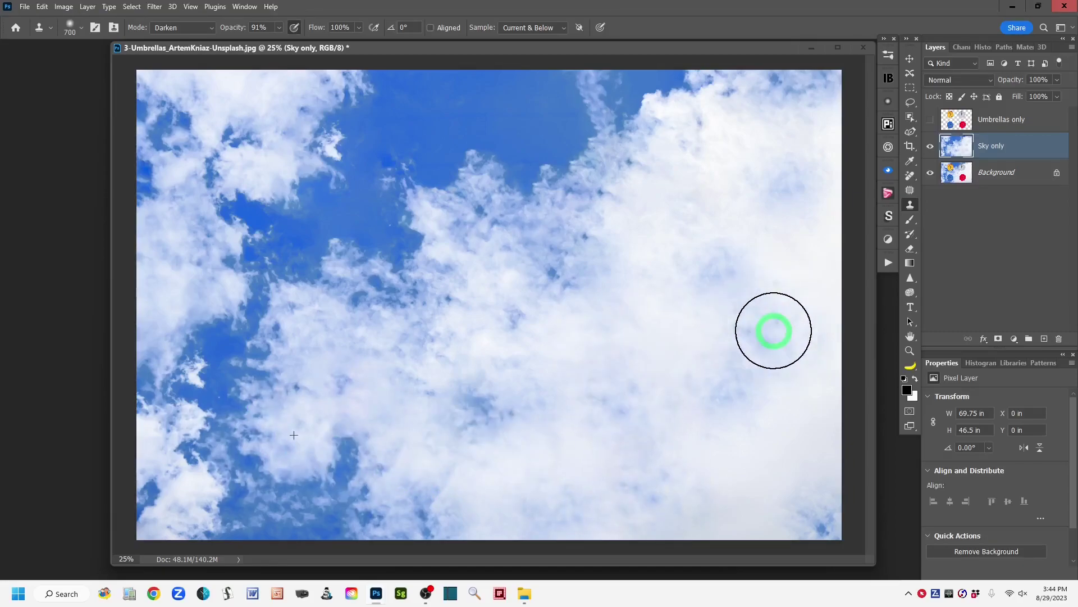
pyautogui.moveTo(671, 224); pyautogui.dragTo(653, 226)
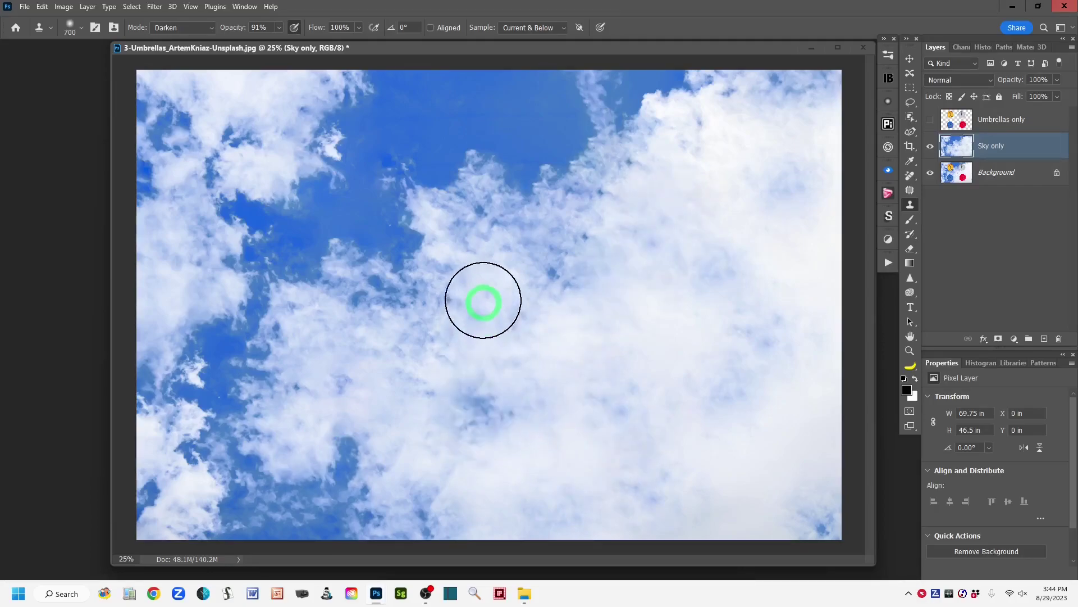
pyautogui.moveTo(734, 309)
pyautogui.mouseDown()
pyautogui.moveTo(801, 271)
pyautogui.moveTo(817, 277)
pyautogui.moveTo(751, 413)
pyautogui.moveTo(753, 484)
pyautogui.moveTo(710, 517)
pyautogui.moveTo(578, 527)
pyautogui.moveTo(474, 520)
pyautogui.moveTo(405, 538)
pyautogui.moveTo(241, 480)
pyautogui.moveTo(187, 495)
pyautogui.moveTo(285, 449)
pyautogui.moveTo(169, 261)
pyautogui.mouseUp()
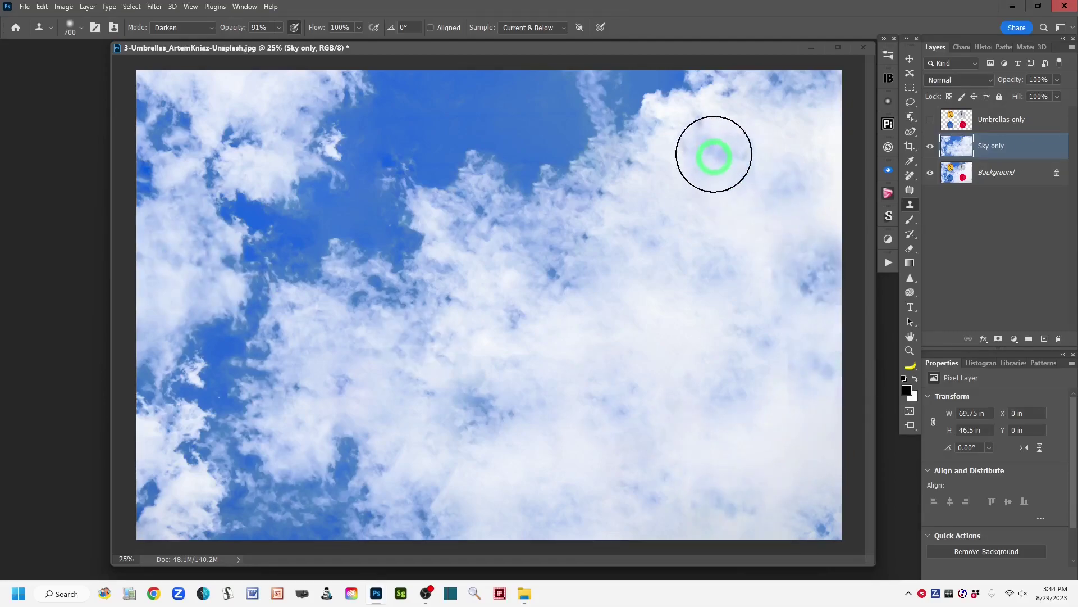
pyautogui.moveTo(835, 172)
pyautogui.mouseDown()
pyautogui.moveTo(654, 319)
pyautogui.moveTo(496, 412)
pyautogui.moveTo(469, 461)
pyautogui.moveTo(410, 456)
pyautogui.mouseUp()
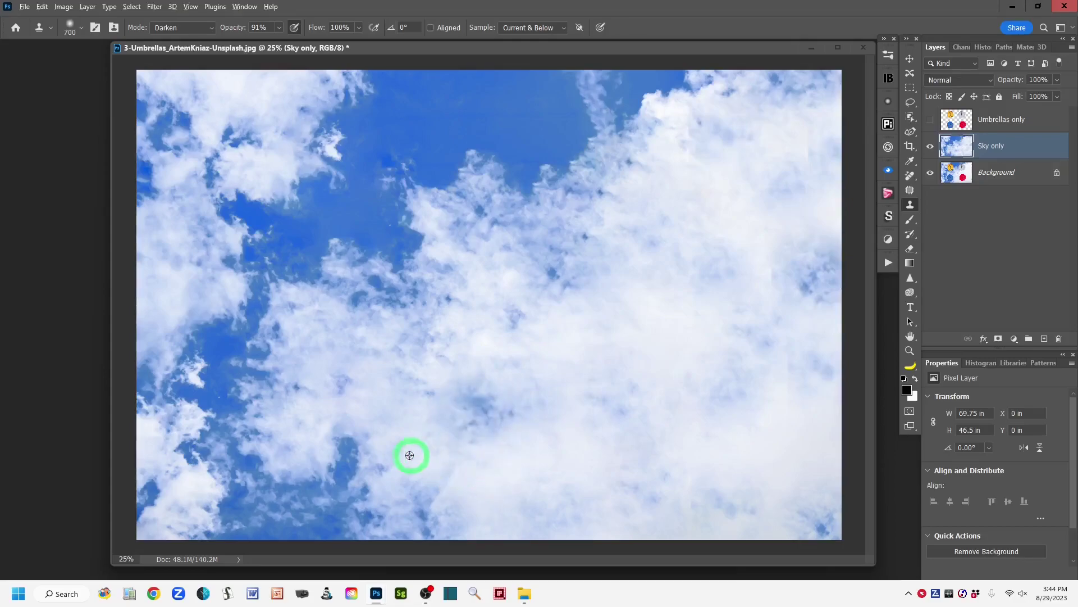
pyautogui.moveTo(412, 368)
pyautogui.mouseDown()
pyautogui.moveTo(488, 414)
pyautogui.moveTo(501, 352)
pyautogui.moveTo(630, 451)
pyautogui.moveTo(730, 455)
pyautogui.moveTo(800, 503)
pyautogui.moveTo(767, 519)
pyautogui.moveTo(739, 515)
pyautogui.moveTo(770, 422)
pyautogui.moveTo(677, 515)
pyautogui.moveTo(676, 338)
pyautogui.moveTo(480, 493)
pyautogui.moveTo(479, 547)
pyautogui.moveTo(426, 514)
pyautogui.moveTo(459, 519)
pyautogui.moveTo(515, 456)
pyautogui.moveTo(426, 500)
pyautogui.moveTo(371, 367)
pyautogui.moveTo(349, 374)
pyautogui.mouseUp()
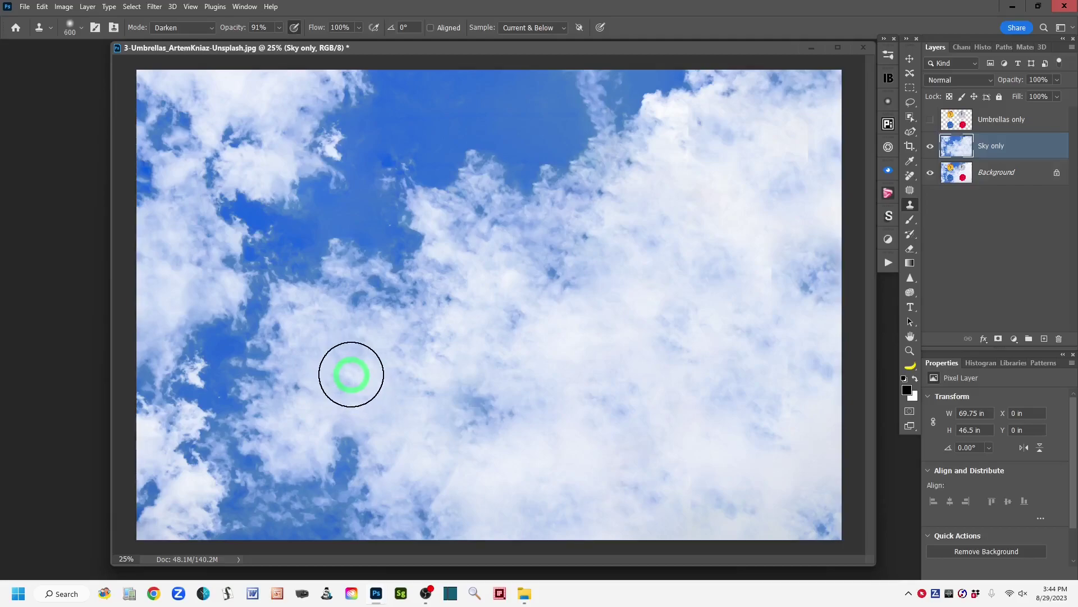
pyautogui.moveTo(351, 374)
pyautogui.mouseDown()
pyautogui.moveTo(402, 378)
pyautogui.moveTo(384, 387)
pyautogui.mouseUp()
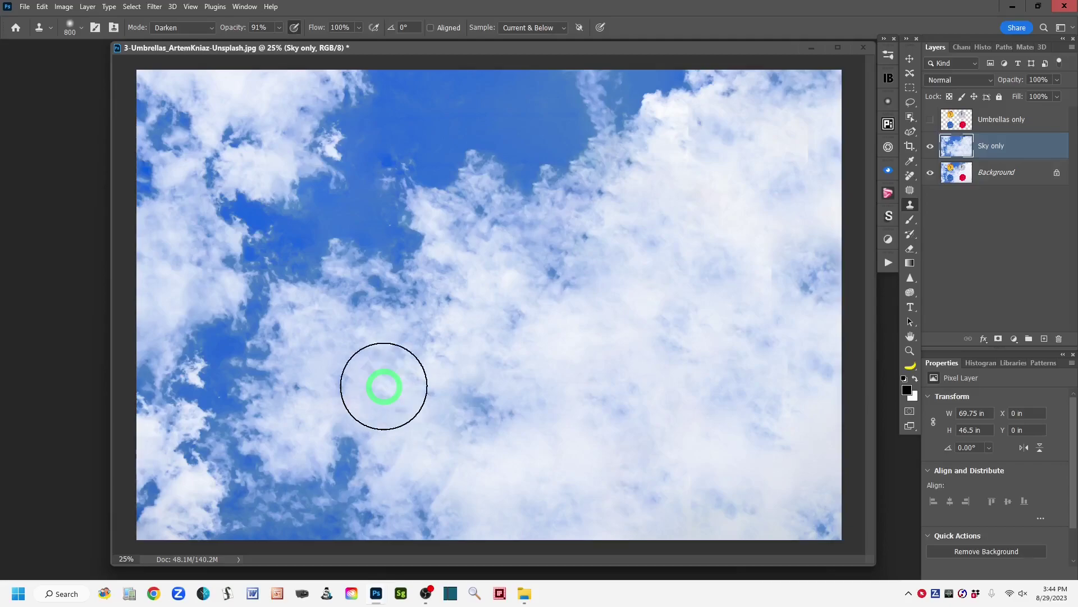
# Add a new empty layer above Sky only and activate the Remove Tool with Sample all layers on.
pyautogui.moveTo(383, 386)
pyautogui.mouseDown()
pyautogui.moveTo(564, 409)
pyautogui.moveTo(680, 439)
pyautogui.moveTo(660, 432)
pyautogui.moveTo(730, 405)
pyautogui.moveTo(624, 428)
pyautogui.moveTo(754, 407)
pyautogui.moveTo(683, 460)
pyautogui.moveTo(706, 427)
pyautogui.moveTo(722, 472)
pyautogui.moveTo(696, 483)
pyautogui.moveTo(703, 470)
pyautogui.moveTo(691, 467)
pyautogui.moveTo(609, 523)
pyautogui.moveTo(535, 489)
pyautogui.moveTo(559, 347)
pyautogui.moveTo(665, 571)
pyautogui.moveTo(615, 565)
pyautogui.moveTo(793, 410)
pyautogui.moveTo(805, 246)
pyautogui.moveTo(850, 365)
pyautogui.moveTo(855, 326)
pyautogui.moveTo(812, 326)
pyautogui.moveTo(814, 304)
pyautogui.moveTo(795, 308)
pyautogui.moveTo(776, 375)
pyautogui.moveTo(739, 351)
pyautogui.moveTo(311, 405)
pyautogui.moveTo(343, 311)
pyautogui.moveTo(343, 354)
pyautogui.moveTo(445, 355)
pyautogui.moveTo(538, 258)
pyautogui.moveTo(267, 308)
pyautogui.moveTo(168, 264)
pyautogui.moveTo(232, 139)
pyautogui.moveTo(206, 147)
pyautogui.moveTo(373, 384)
pyautogui.moveTo(378, 436)
pyautogui.moveTo(442, 404)
pyautogui.moveTo(401, 413)
pyautogui.moveTo(354, 399)
pyautogui.moveTo(373, 423)
pyautogui.moveTo(598, 494)
pyautogui.moveTo(511, 473)
pyautogui.moveTo(427, 435)
pyautogui.moveTo(363, 310)
pyautogui.moveTo(358, 359)
pyautogui.moveTo(643, 411)
pyautogui.moveTo(728, 339)
pyautogui.moveTo(567, 312)
pyautogui.moveTo(424, 345)
pyautogui.moveTo(400, 330)
pyautogui.moveTo(385, 300)
pyautogui.moveTo(400, 335)
pyautogui.moveTo(428, 356)
pyautogui.moveTo(445, 344)
pyautogui.moveTo(893, 332)
pyautogui.moveTo(933, 174)
pyautogui.moveTo(911, 192)
pyautogui.mouseUp()
pyautogui.click(909, 178)
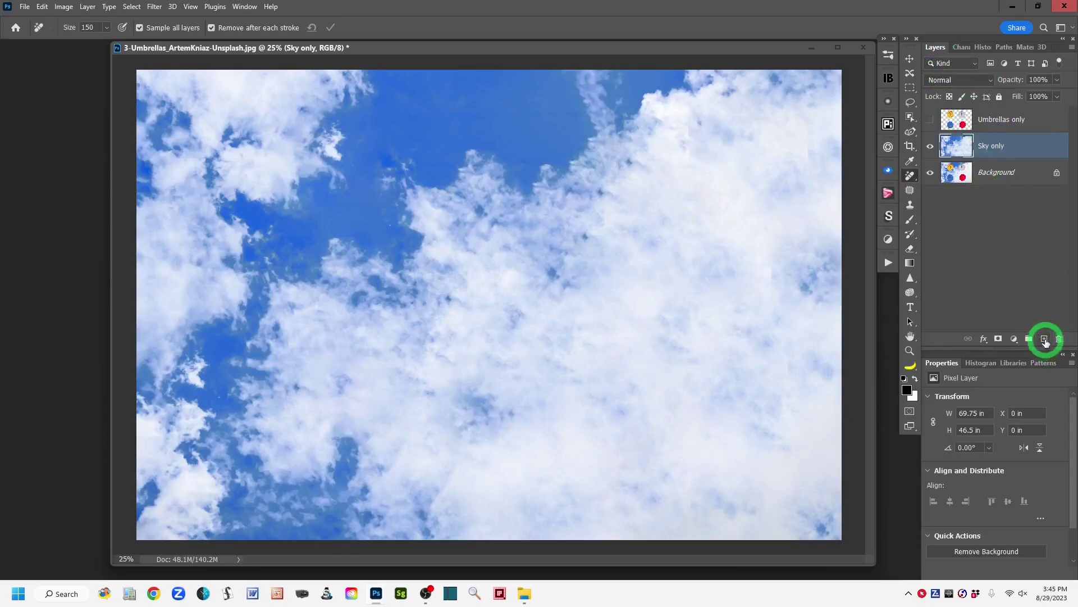
pyautogui.click(1043, 340)
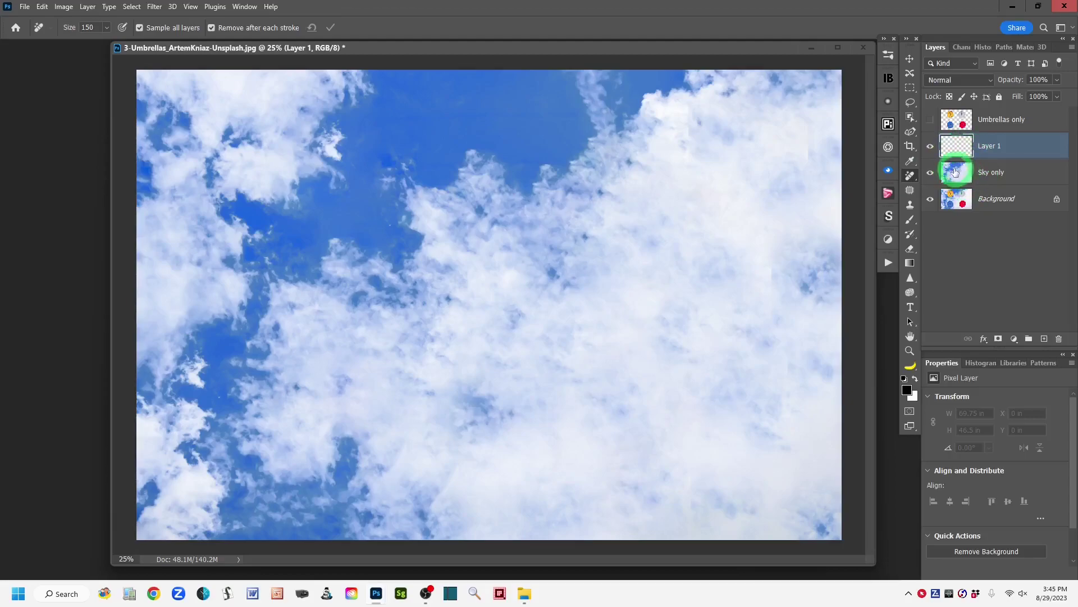
pyautogui.rightClick(914, 178)
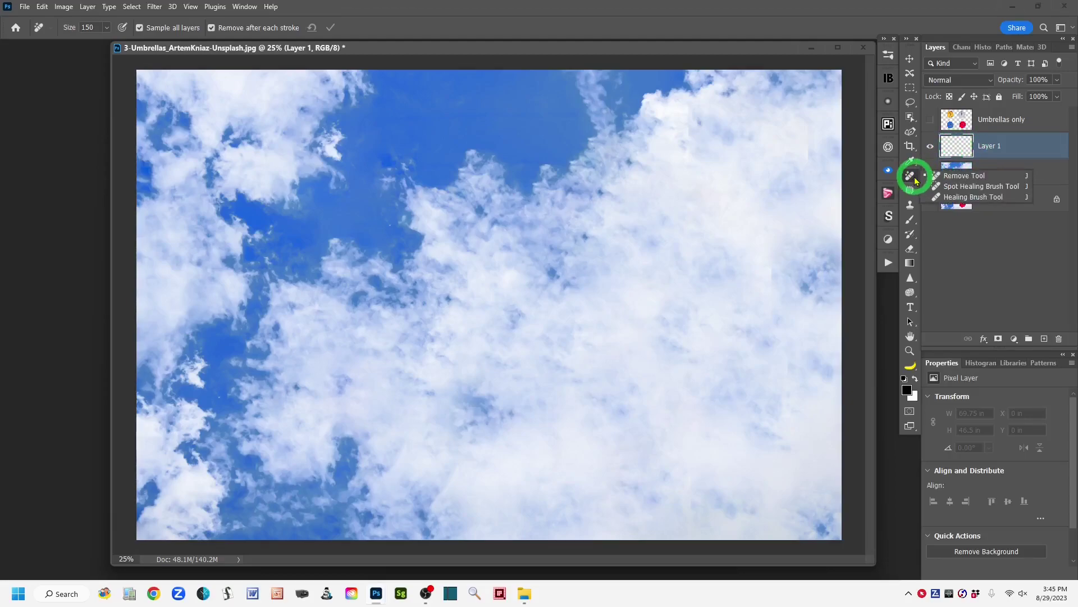
pyautogui.click(954, 177)
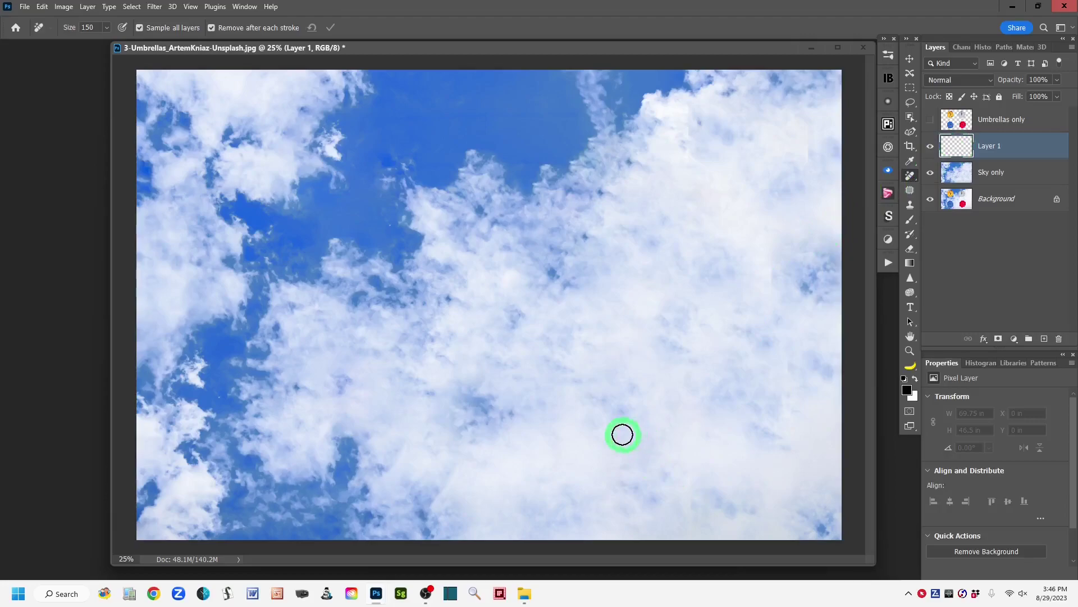
# Paint over the cloning artifacts and hard edges in the white clouds with the 150 px Remove Tool on Layer 1.
pyautogui.moveTo(621, 409); pyautogui.dragTo(624, 432)
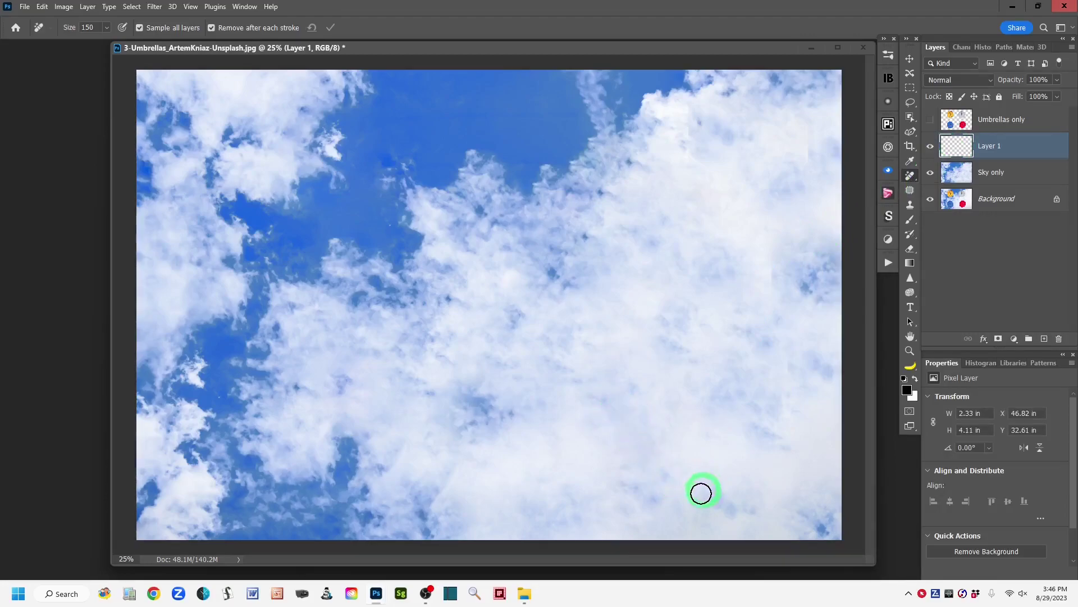
pyautogui.moveTo(693, 513); pyautogui.dragTo(740, 474)
pyautogui.moveTo(799, 296)
pyautogui.mouseDown()
pyautogui.moveTo(804, 308)
pyautogui.moveTo(801, 286)
pyautogui.moveTo(781, 296)
pyautogui.mouseUp()
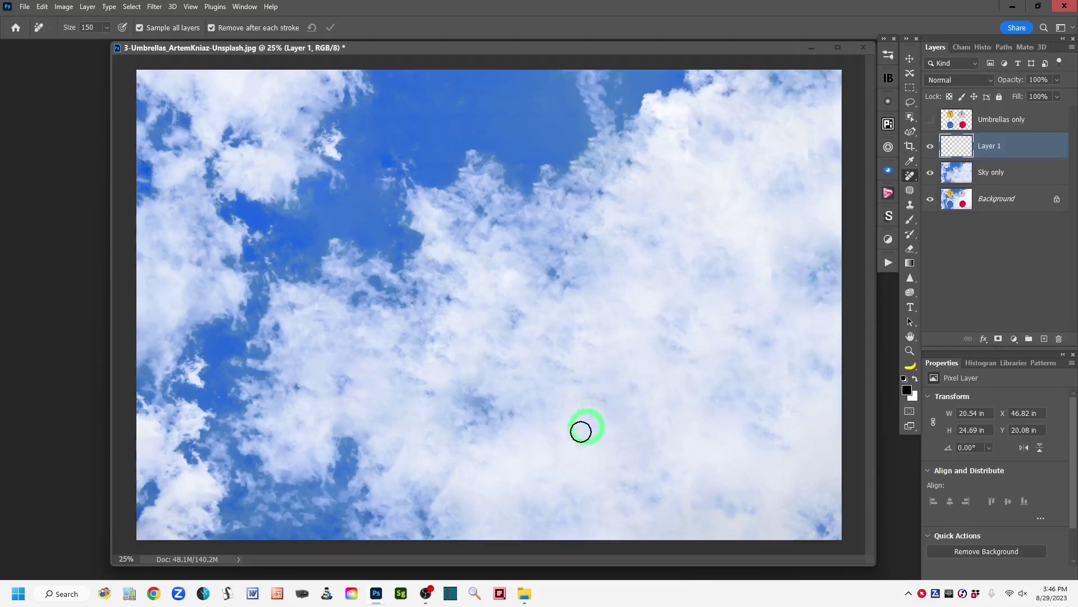
pyautogui.moveTo(549, 496)
pyautogui.mouseDown()
pyautogui.moveTo(572, 466)
pyautogui.moveTo(638, 476)
pyautogui.mouseUp()
pyautogui.click(671, 267)
pyautogui.moveTo(672, 267); pyautogui.dragTo(701, 228)
pyautogui.click(716, 252)
pyautogui.moveTo(794, 165)
pyautogui.mouseDown()
pyautogui.moveTo(782, 177)
pyautogui.moveTo(730, 174)
pyautogui.mouseUp()
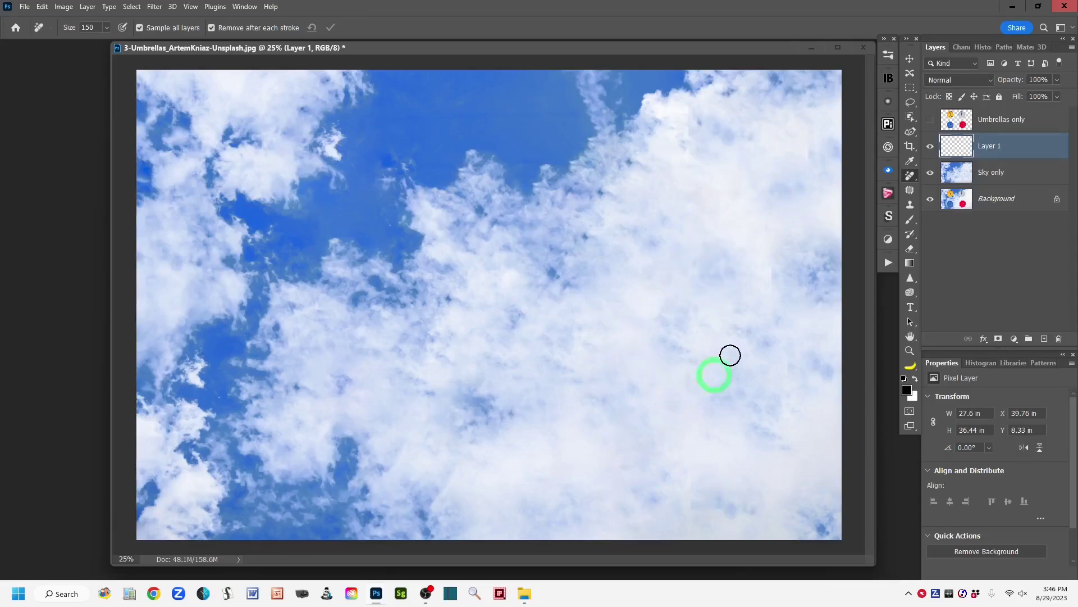
pyautogui.moveTo(771, 209)
pyautogui.mouseDown()
pyautogui.moveTo(766, 236)
pyautogui.moveTo(710, 282)
pyautogui.moveTo(710, 272)
pyautogui.mouseUp()
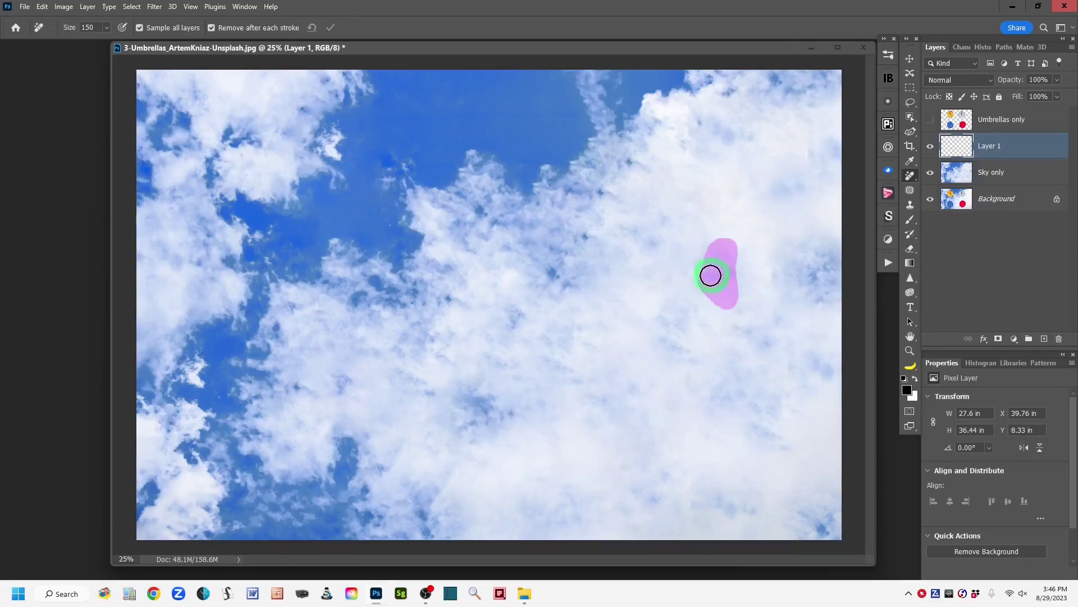
pyautogui.moveTo(635, 387); pyautogui.dragTo(638, 375)
pyautogui.moveTo(662, 478); pyautogui.dragTo(655, 469)
pyautogui.moveTo(726, 498)
pyautogui.mouseDown()
pyautogui.moveTo(699, 505)
pyautogui.moveTo(753, 522)
pyautogui.mouseUp()
pyautogui.moveTo(789, 444)
pyautogui.mouseDown()
pyautogui.moveTo(767, 431)
pyautogui.moveTo(755, 448)
pyautogui.mouseUp()
pyautogui.moveTo(811, 344); pyautogui.dragTo(809, 371)
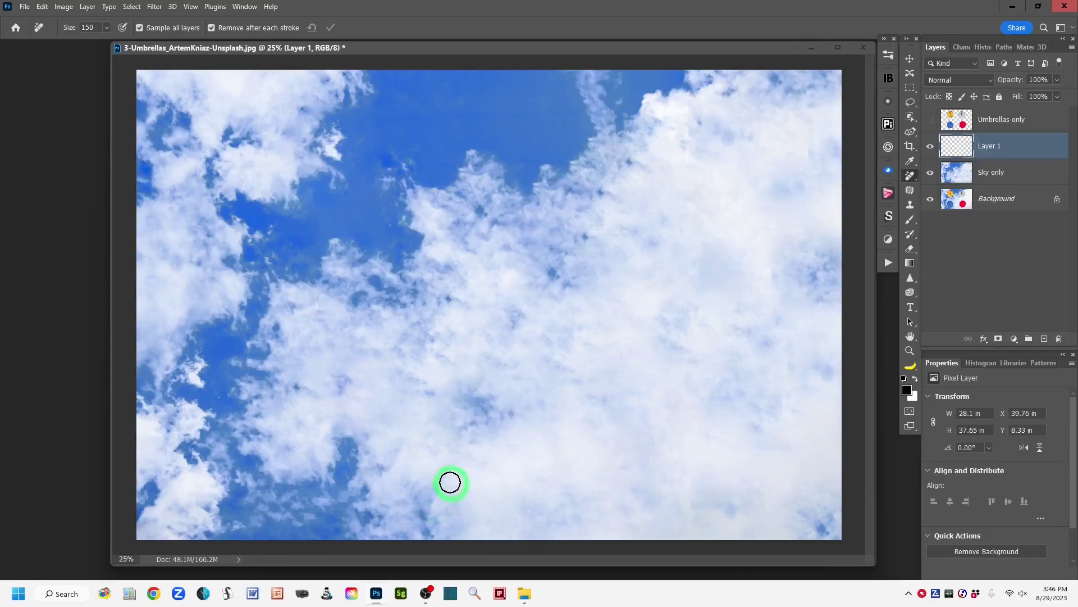
pyautogui.moveTo(460, 467)
pyautogui.mouseDown()
pyautogui.moveTo(435, 502)
pyautogui.moveTo(438, 547)
pyautogui.mouseUp()
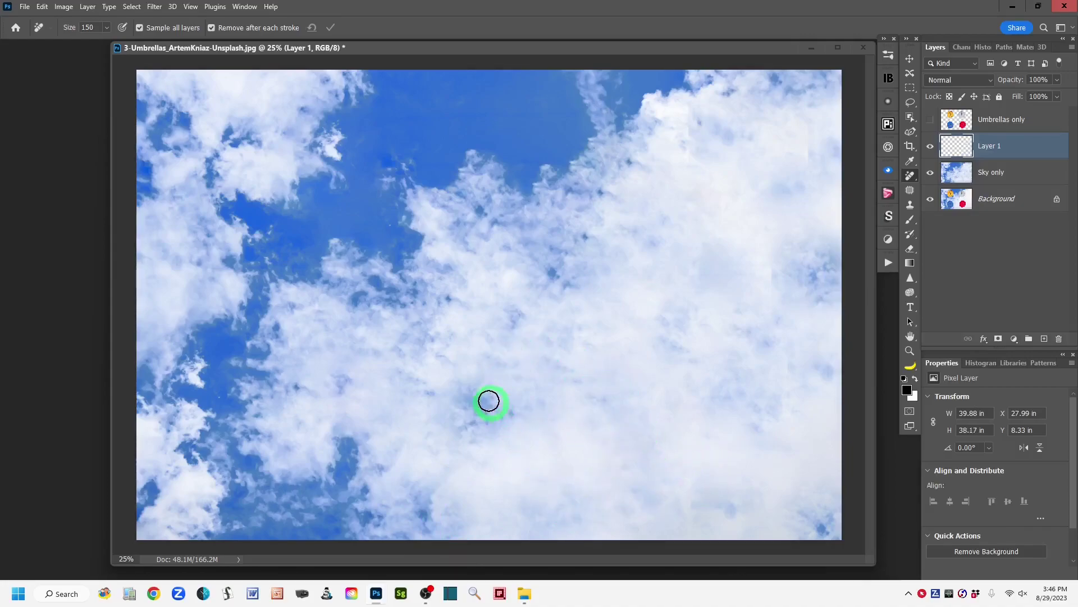
pyautogui.moveTo(726, 243)
pyautogui.mouseDown()
pyautogui.moveTo(706, 271)
pyautogui.moveTo(669, 263)
pyautogui.mouseUp()
pyautogui.moveTo(778, 194)
pyautogui.mouseDown()
pyautogui.moveTo(773, 176)
pyautogui.moveTo(785, 166)
pyautogui.mouseUp()
pyautogui.click(749, 141)
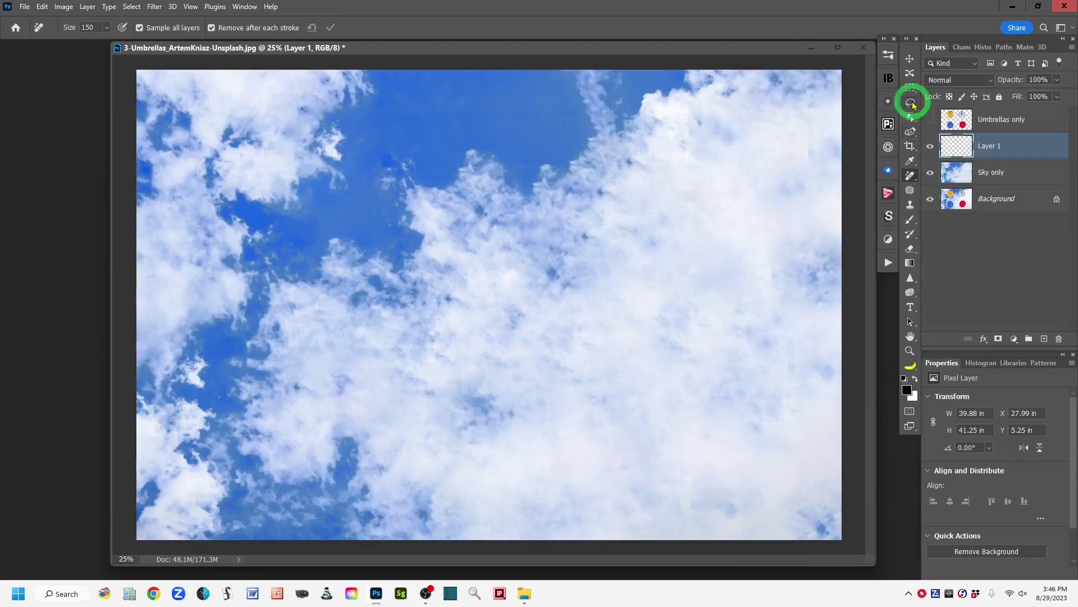
# Switch to the Lasso tool, then select the Umbrellas only layer and make it visible.
pyautogui.click(910, 102)
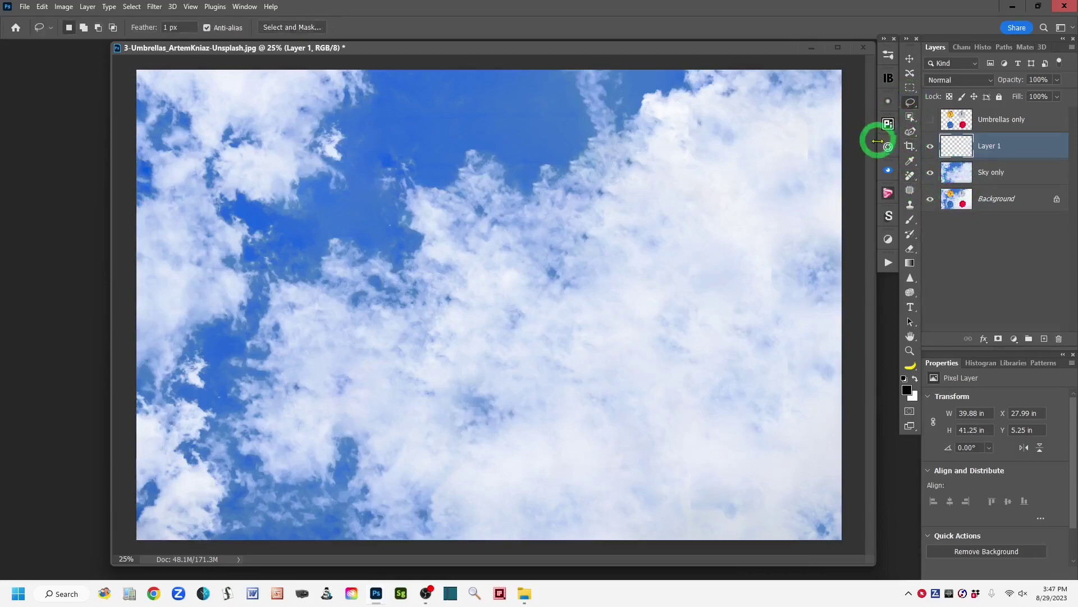
pyautogui.click(962, 120)
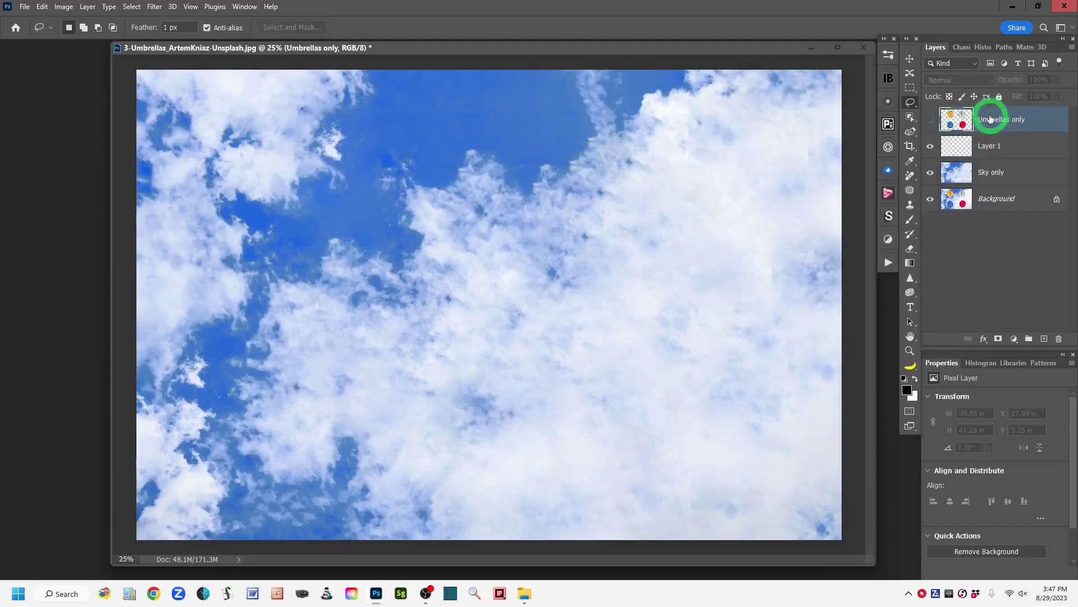
pyautogui.click(930, 120)
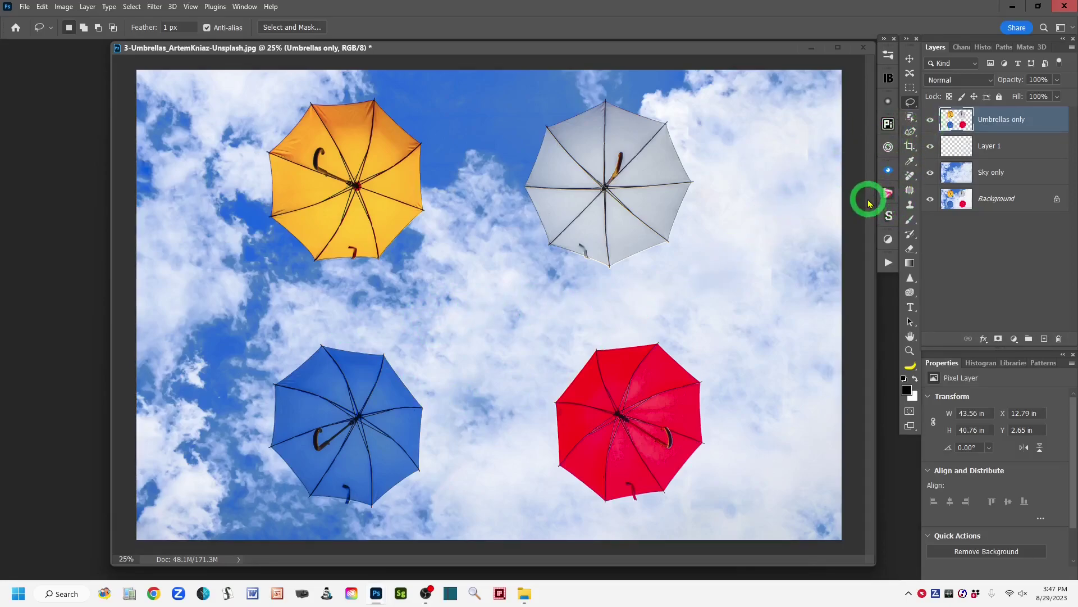
# Zoom to 50% on the gray umbrella and examine its outline for leftover white fringe.
pyautogui.hotkey('ctrl', '+')
pyautogui.hotkey('ctrl', '+')
pyautogui.moveTo(725, 129)
pyautogui.mouseDown()
pyautogui.moveTo(541, 320)
pyautogui.moveTo(514, 290)
pyautogui.moveTo(508, 301)
pyautogui.moveTo(536, 328)
pyautogui.mouseUp()
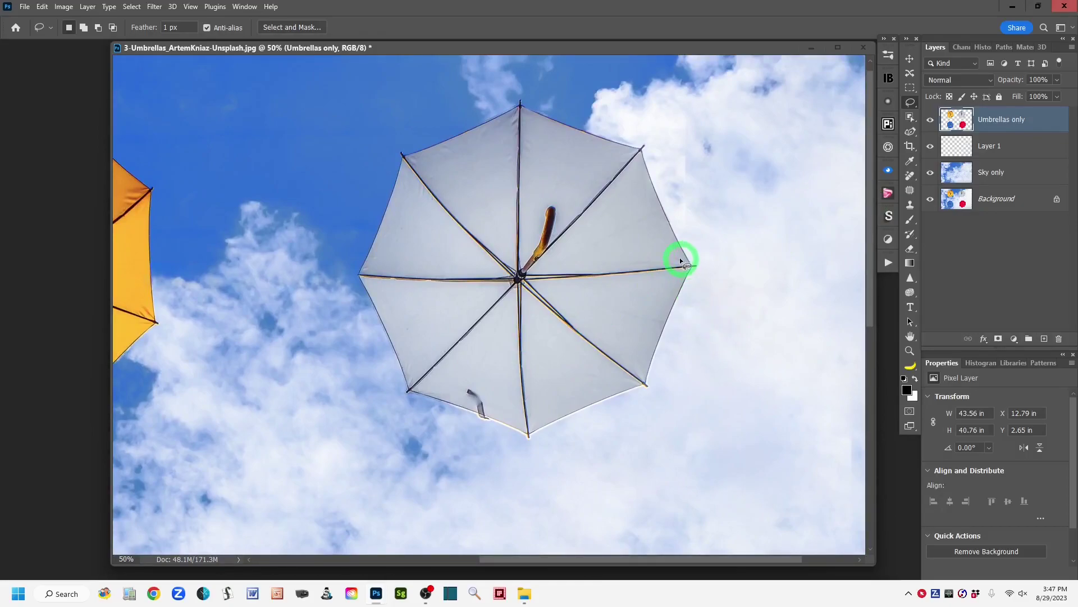
pyautogui.moveTo(688, 229)
pyautogui.mouseDown()
pyautogui.moveTo(677, 243)
pyautogui.moveTo(693, 316)
pyautogui.mouseUp()
pyautogui.moveTo(663, 160); pyautogui.dragTo(685, 273)
pyautogui.moveTo(994, 125); pyautogui.dragTo(965, 187)
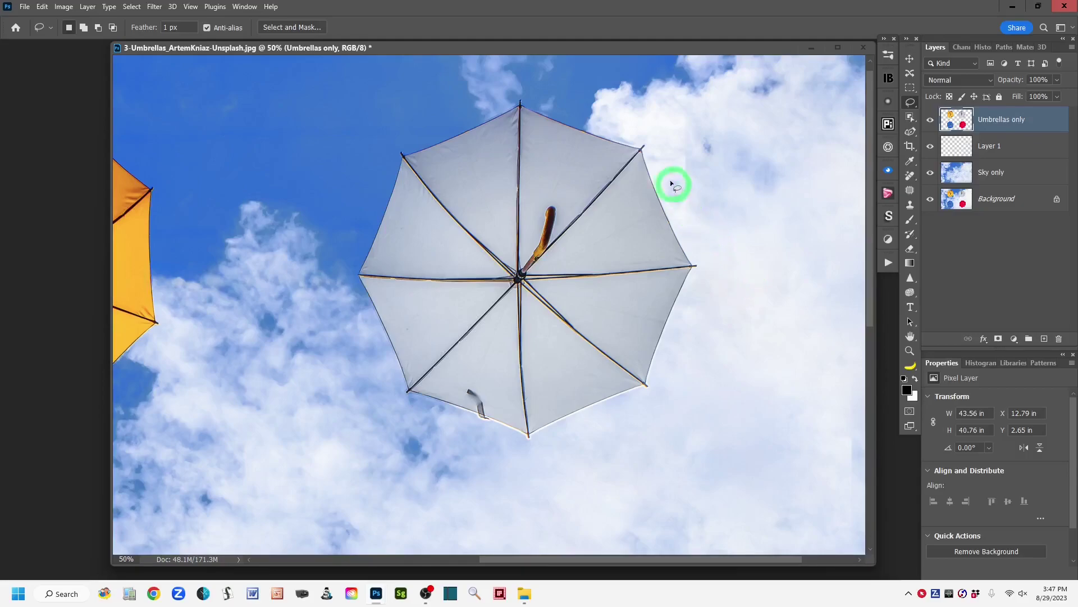
pyautogui.moveTo(645, 156)
pyautogui.mouseDown()
pyautogui.moveTo(674, 323)
pyautogui.moveTo(658, 357)
pyautogui.moveTo(628, 374)
pyautogui.moveTo(645, 412)
pyautogui.moveTo(610, 421)
pyautogui.mouseUp()
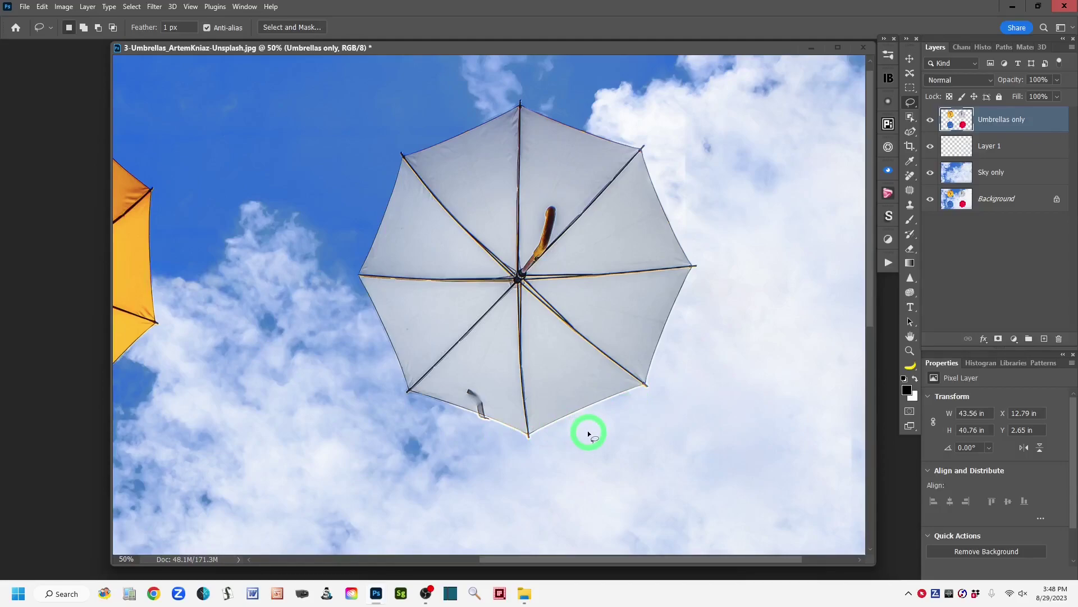
pyautogui.moveTo(587, 430); pyautogui.dragTo(627, 376)
pyautogui.moveTo(852, 231)
pyautogui.mouseDown()
pyautogui.moveTo(905, 145)
pyautogui.moveTo(923, 141)
pyautogui.moveTo(899, 146)
pyautogui.moveTo(957, 120)
pyautogui.mouseUp()
# Load the umbrella outlines from the Umbrellas only layer as a selection and contract it by 5 pixels.
pyautogui.keyDown('ctrl'); pyautogui.click(957, 121); pyautogui.keyUp('ctrl')
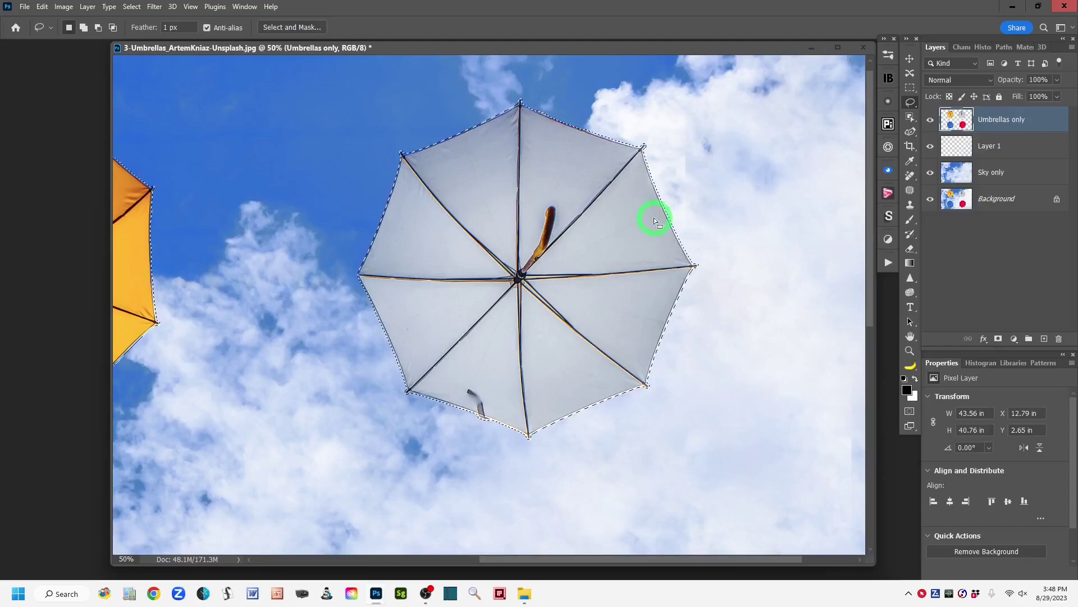
pyautogui.click(133, 9)
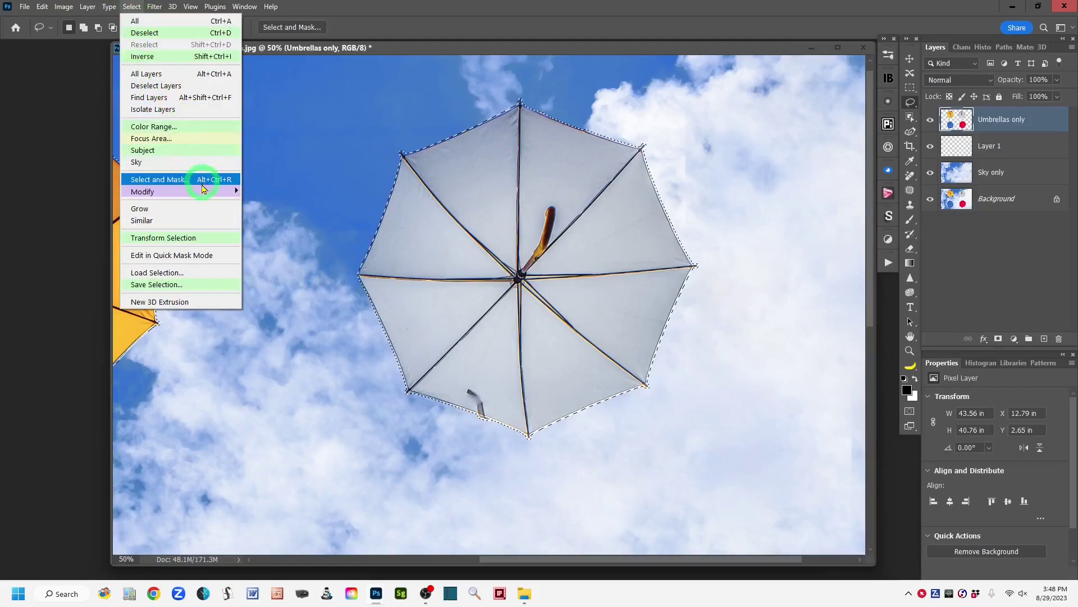
pyautogui.moveTo(204, 193)
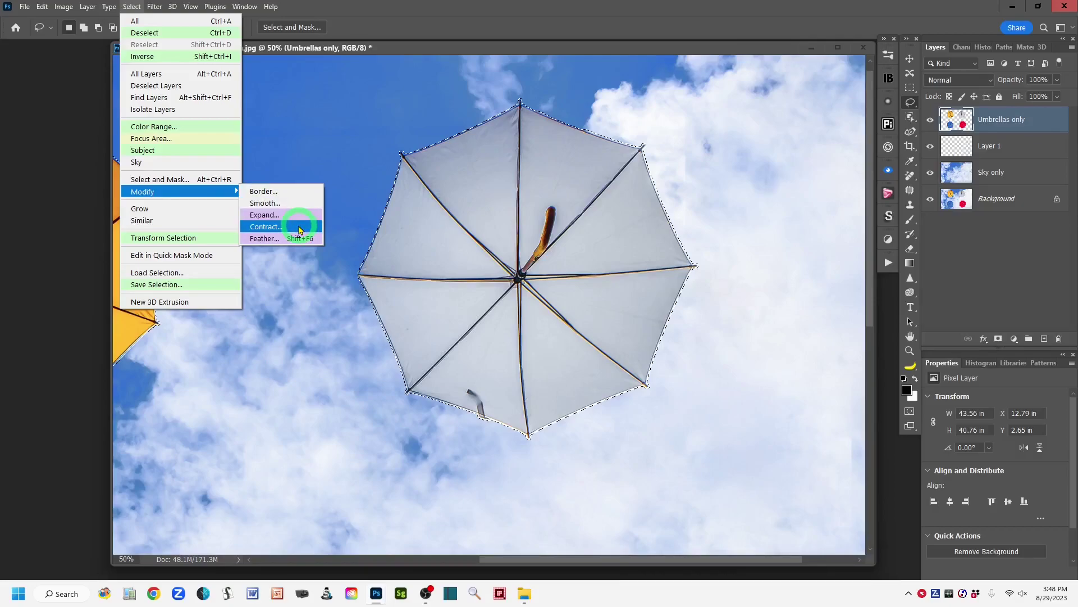
pyautogui.click(299, 229)
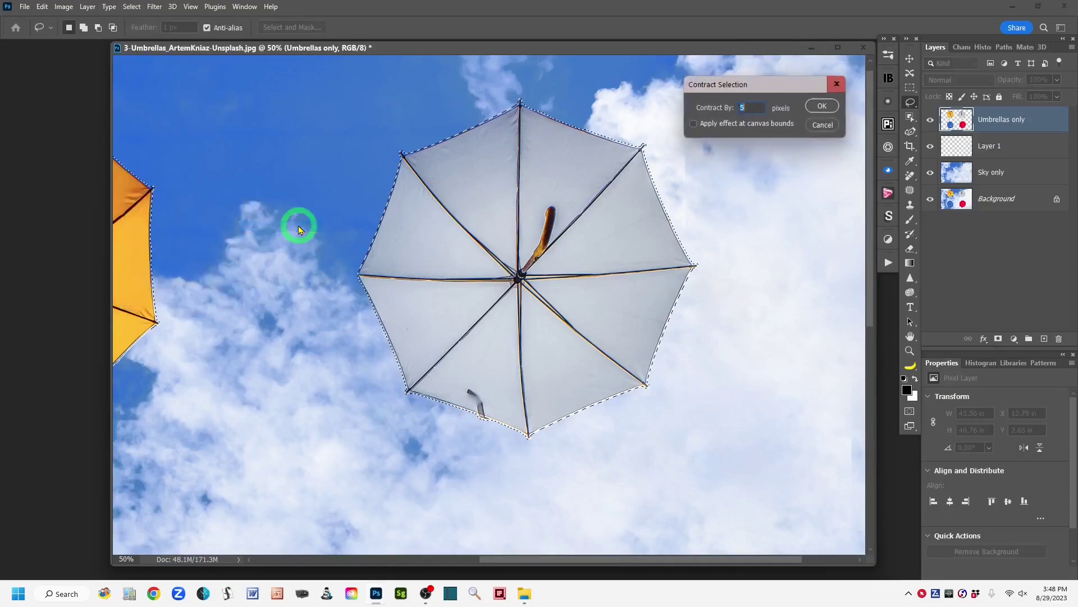
pyautogui.doubleClick(744, 108)
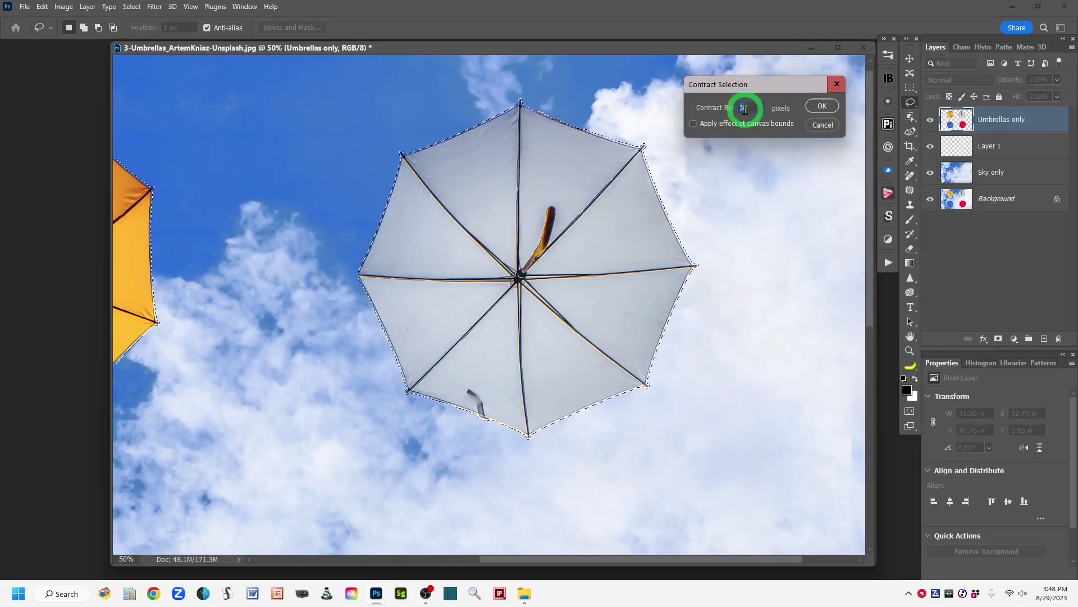
pyautogui.click(822, 106)
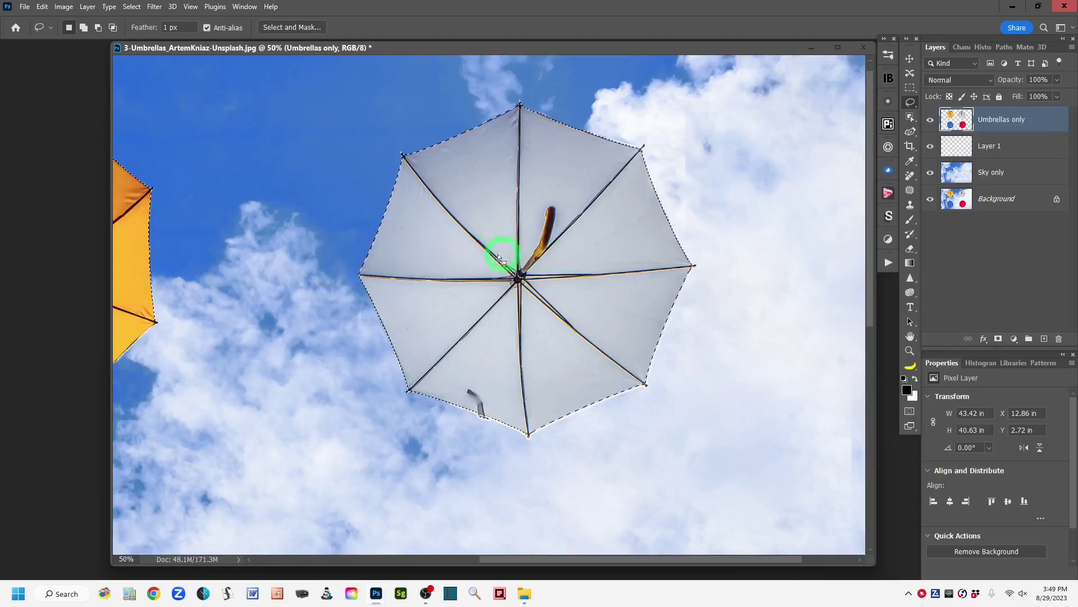
# Invert the selection and add a layer mask to Umbrellas only that hides the fringe outside the contracted umbrella outlines.
pyautogui.click(131, 9)
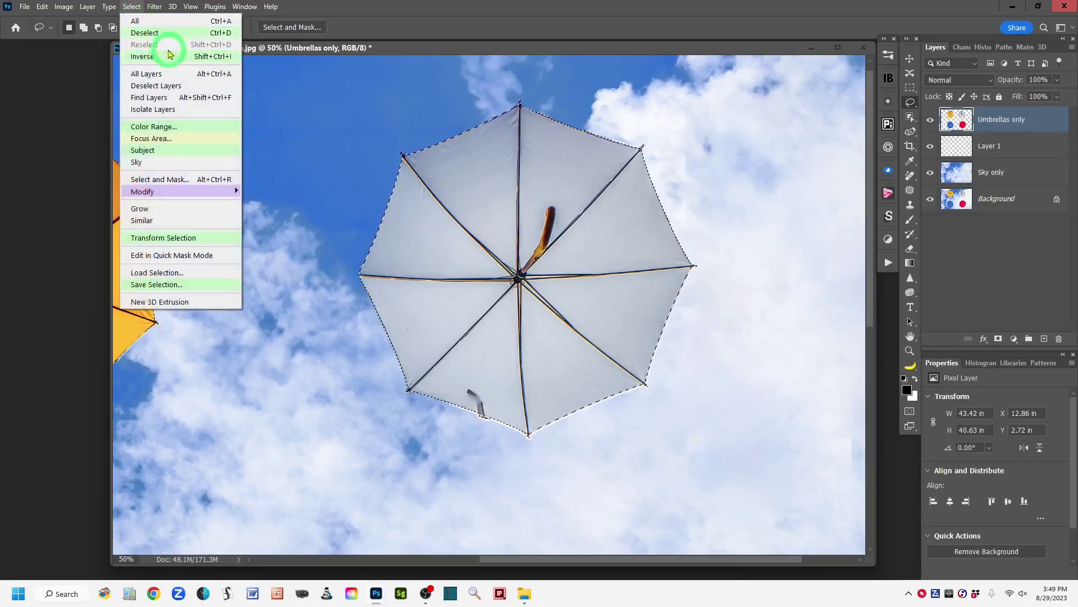
pyautogui.click(162, 56)
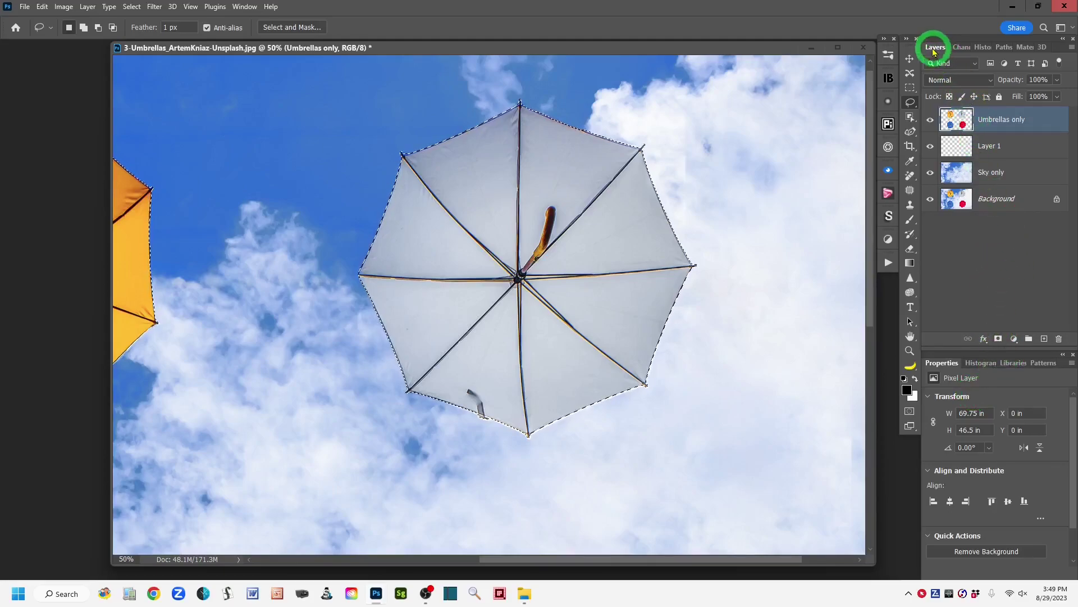
pyautogui.click(999, 341)
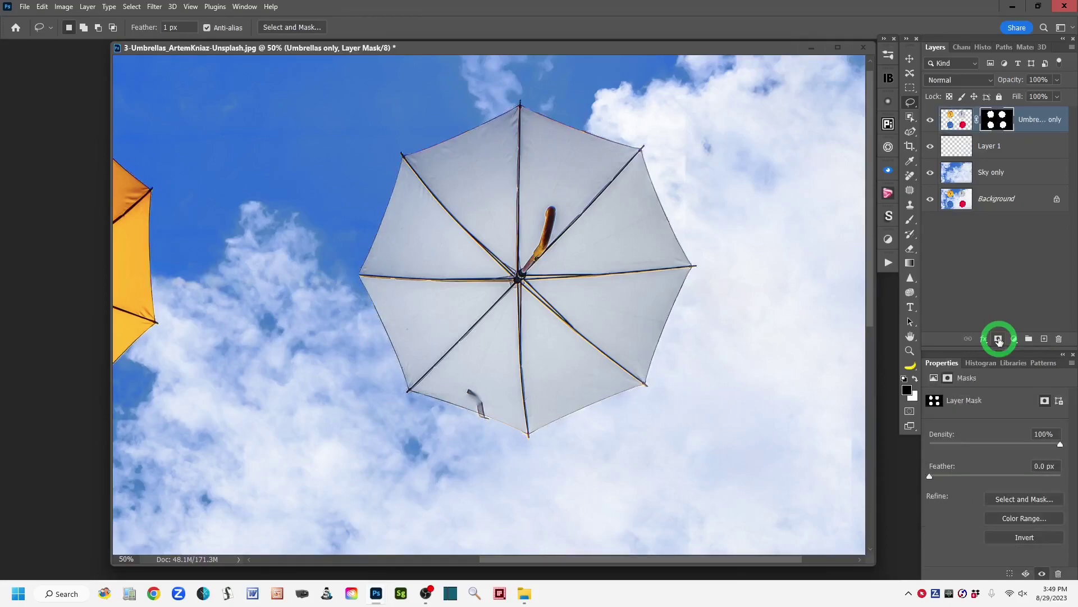
# Inspect the Umbrellas only layer mask on its own, and compare the full retouched image with the original Background layer.
pyautogui.keyDown('alt'); pyautogui.click(1006, 126); pyautogui.keyUp('alt')
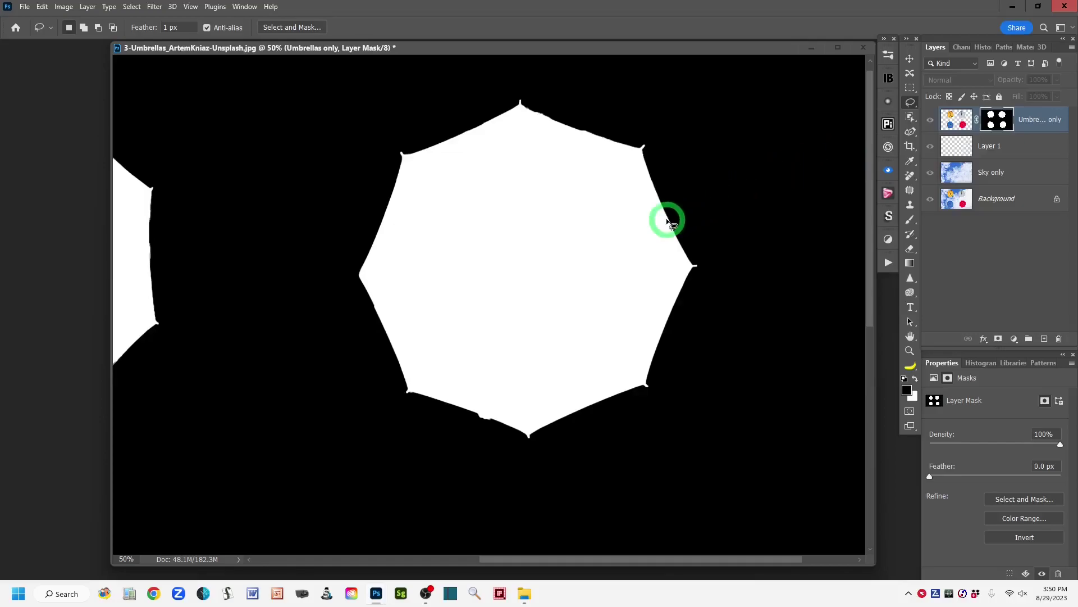
pyautogui.keyDown('alt'); pyautogui.click(997, 119); pyautogui.keyUp('alt')
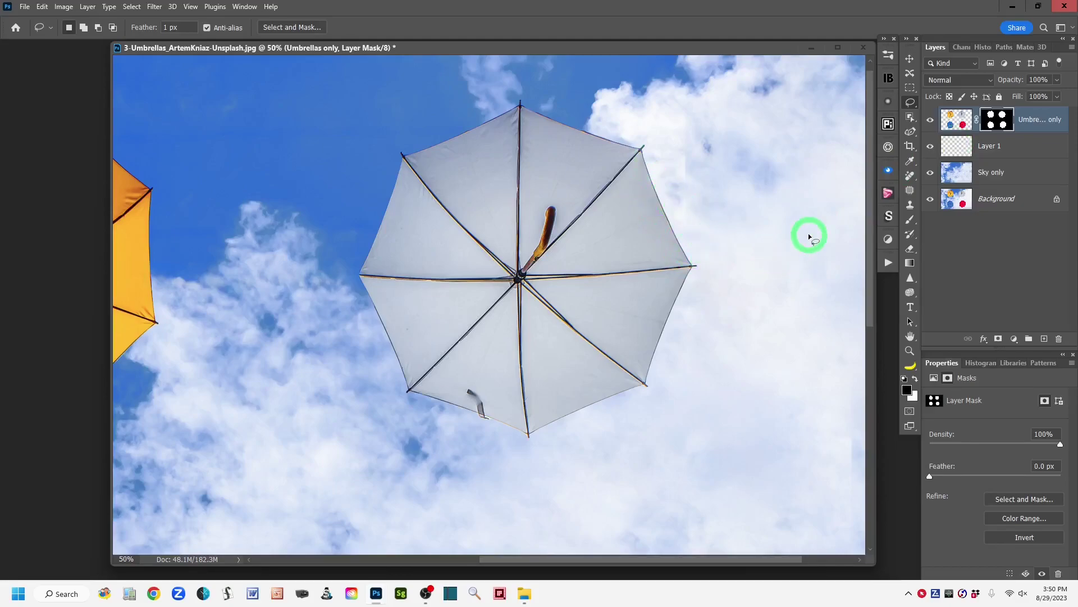
pyautogui.hotkey('ctrl', '-')
pyautogui.hotkey('ctrl', '-')
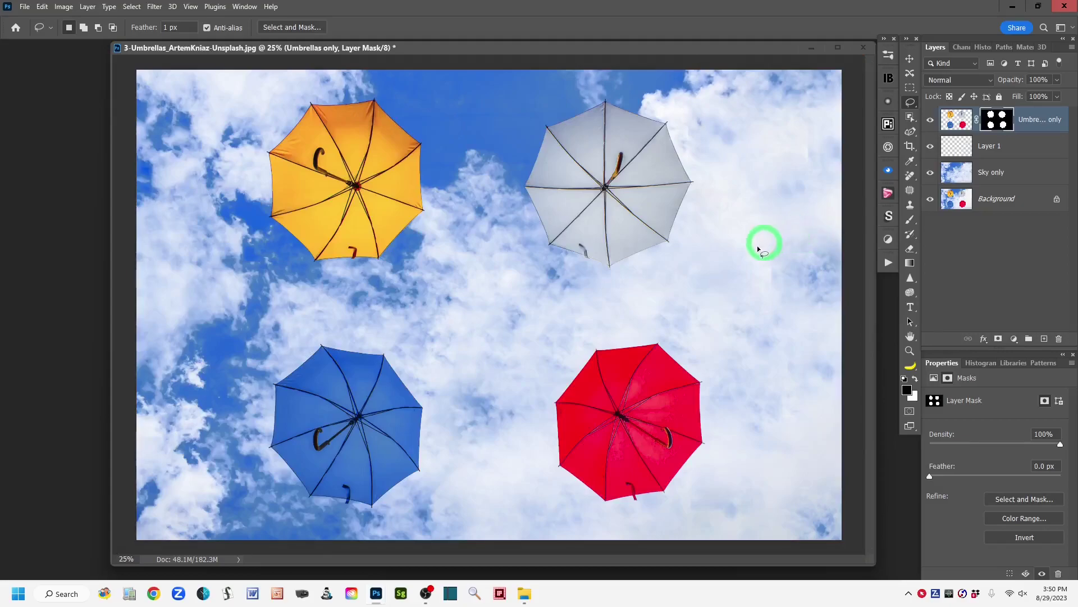
pyautogui.keyDown('alt'); pyautogui.click(929, 201); pyautogui.keyUp('alt')
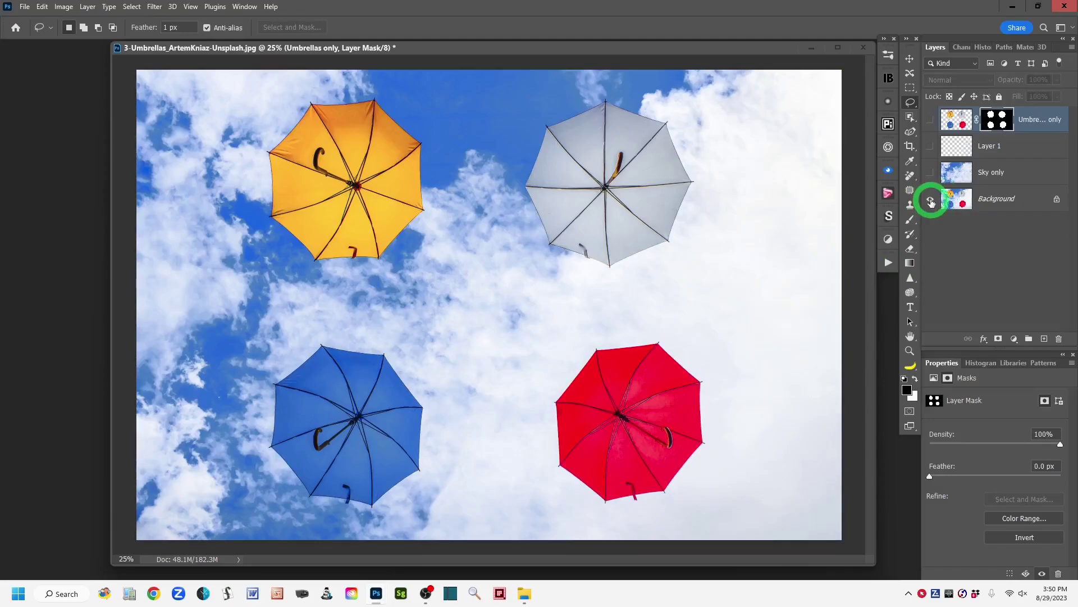
pyautogui.keyDown('alt'); pyautogui.click(930, 200); pyautogui.keyUp('alt')
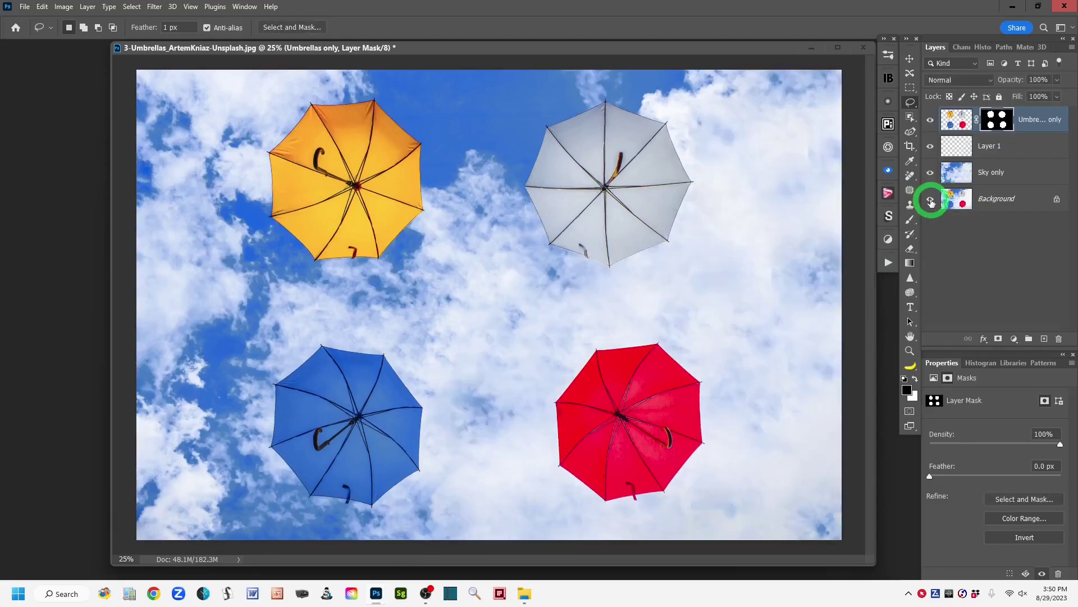
pyautogui.keyDown('alt'); pyautogui.click(930, 201); pyautogui.keyUp('alt')
pyautogui.keyDown('alt'); pyautogui.click(930, 200); pyautogui.keyUp('alt')
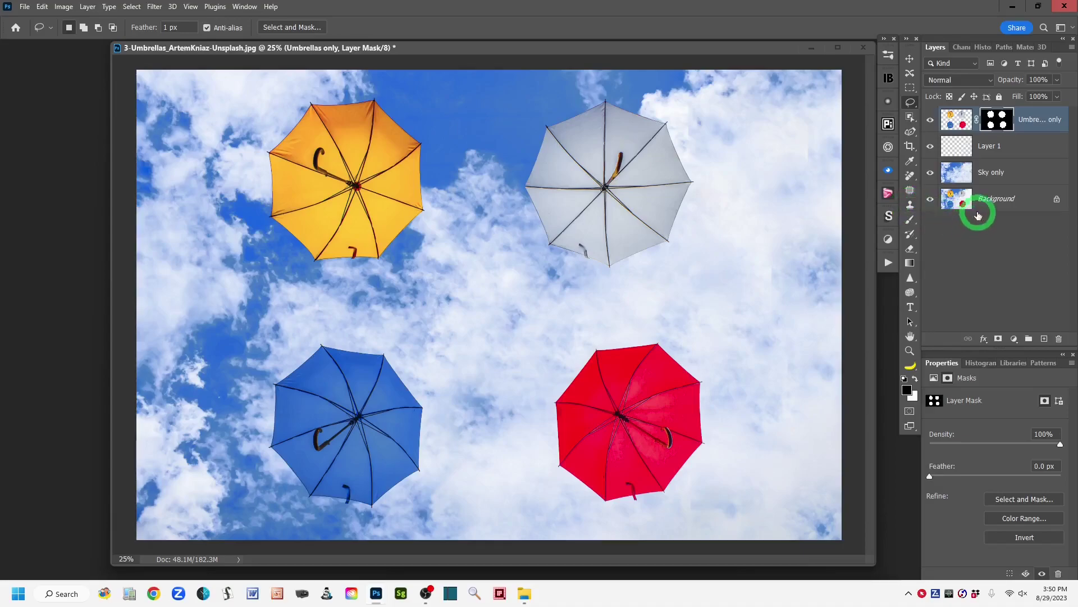
# Rename the Sky only layer as Sky + Clone Stamp and select the Umbrellas only layer.
pyautogui.doubleClick(991, 171)
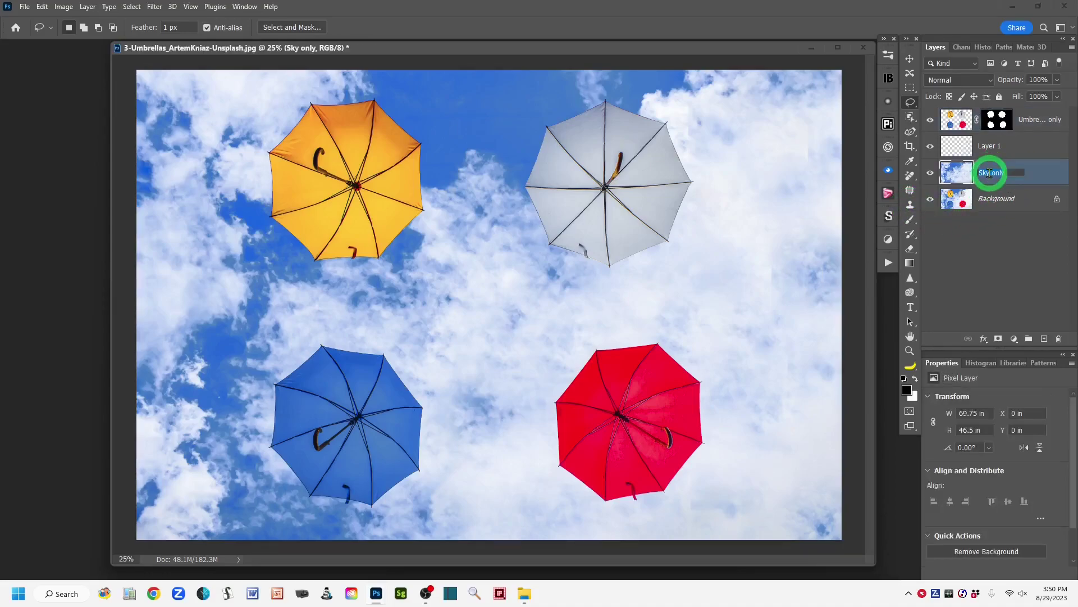
pyautogui.moveTo(989, 171); pyautogui.dragTo(1023, 176)
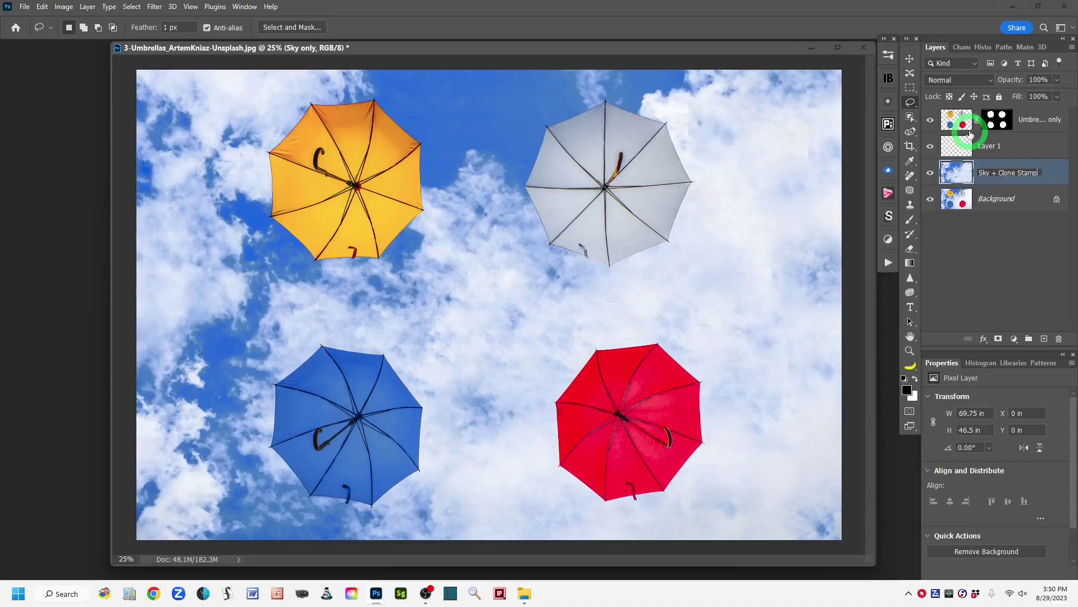
pyautogui.click(1035, 119)
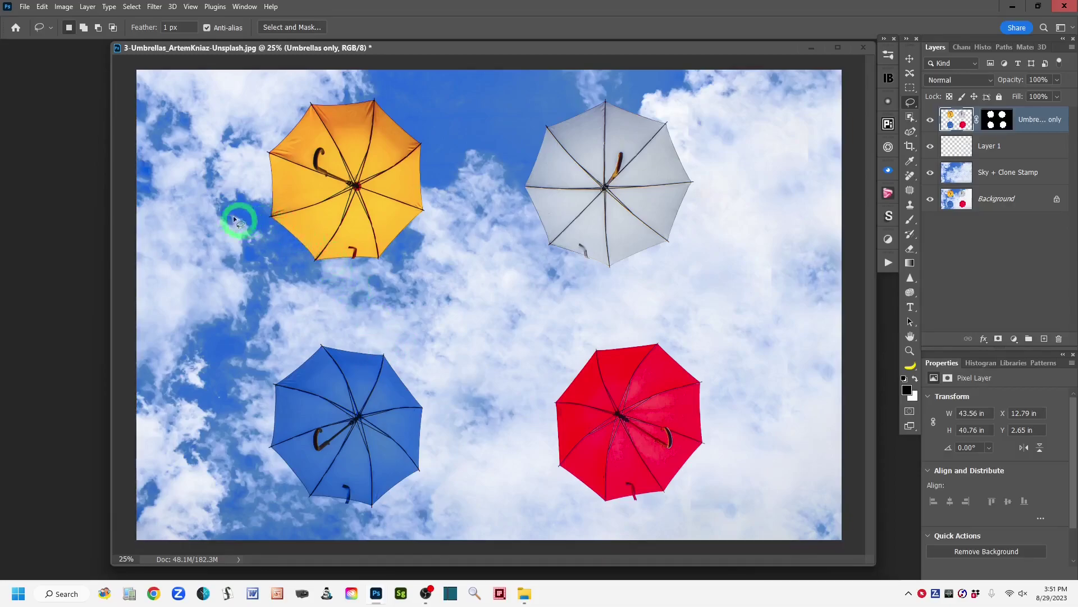
pyautogui.click(42, 6)
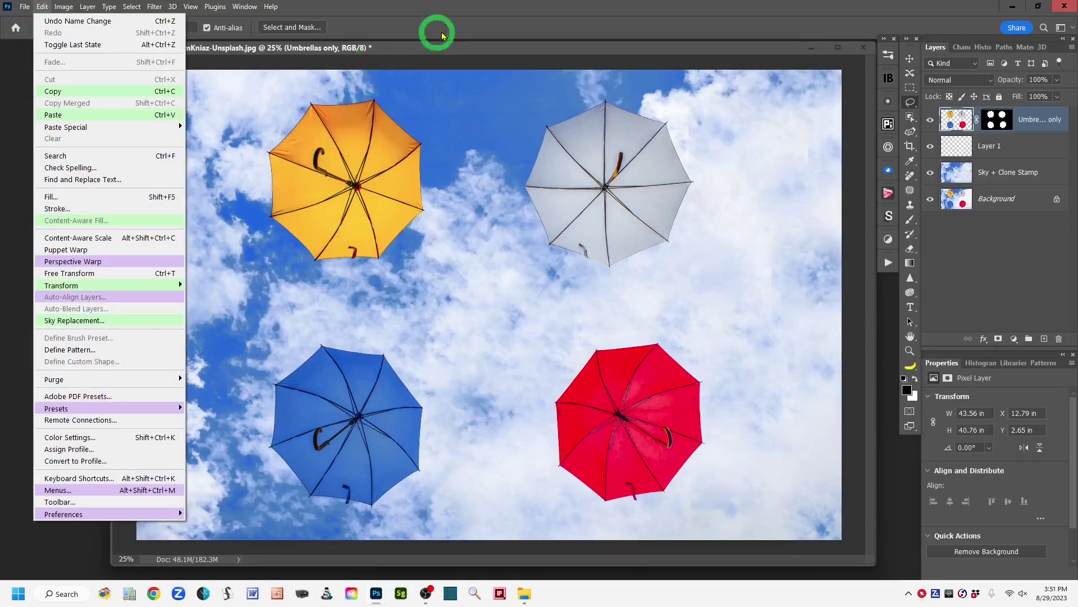
pyautogui.click(455, 21)
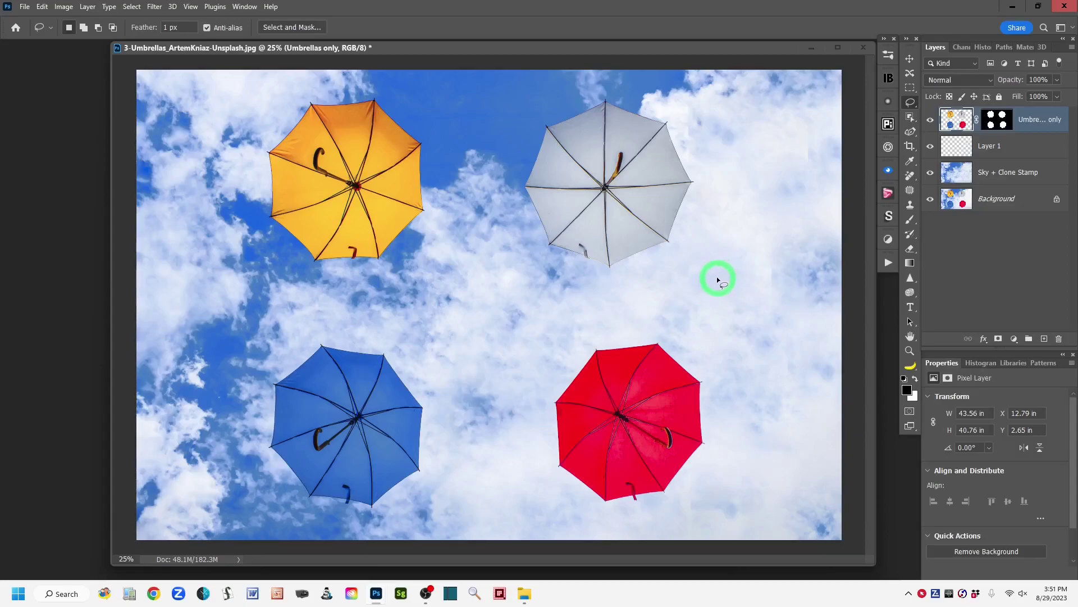
# Close the umbrellas document without saving the changes.
pyautogui.click(25, 9)
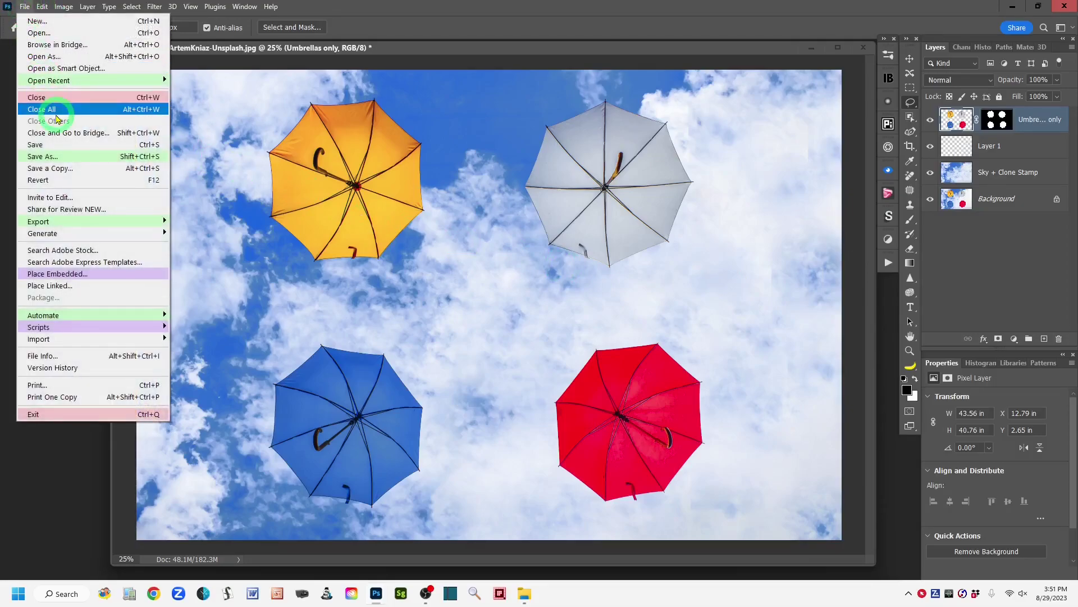
pyautogui.click(39, 98)
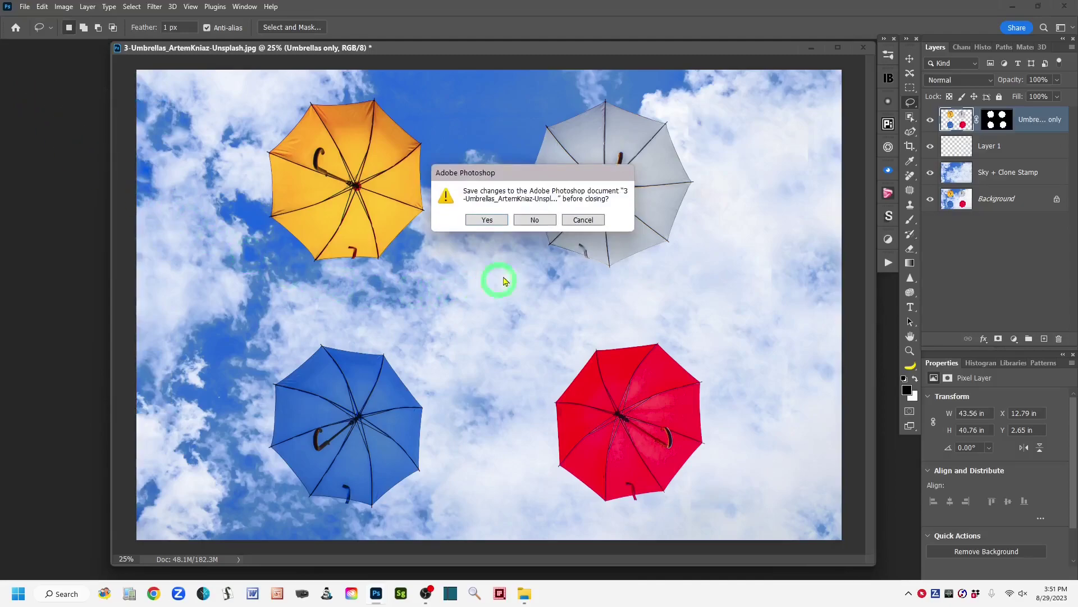
pyautogui.click(530, 220)
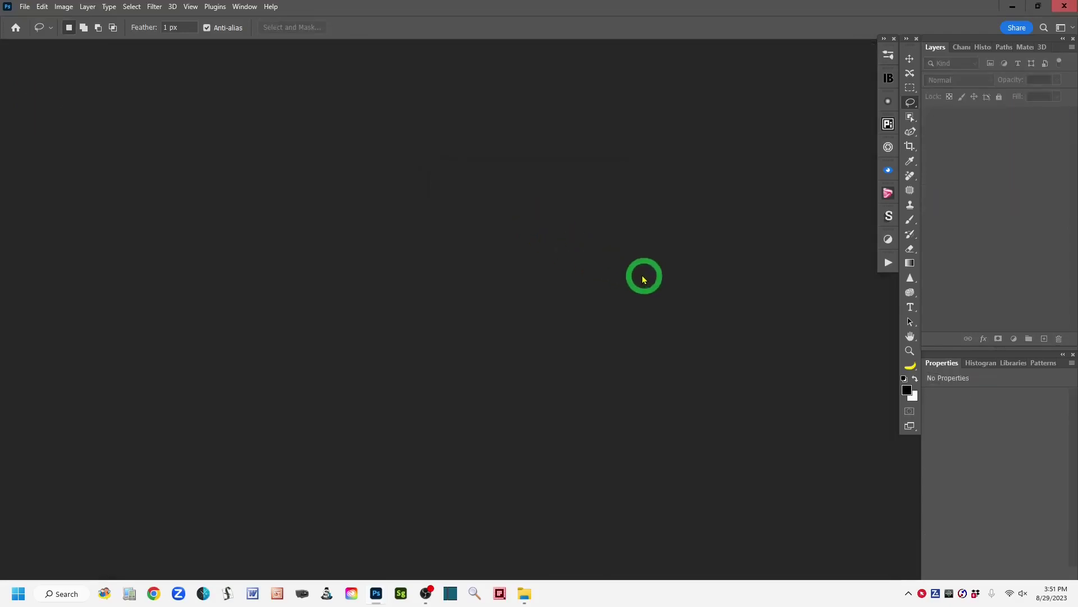
# Open the recent file 4a-BlownOutBridalGown.jpg, place its window centrally in the workspace and enlarge it.
pyautogui.click(25, 8)
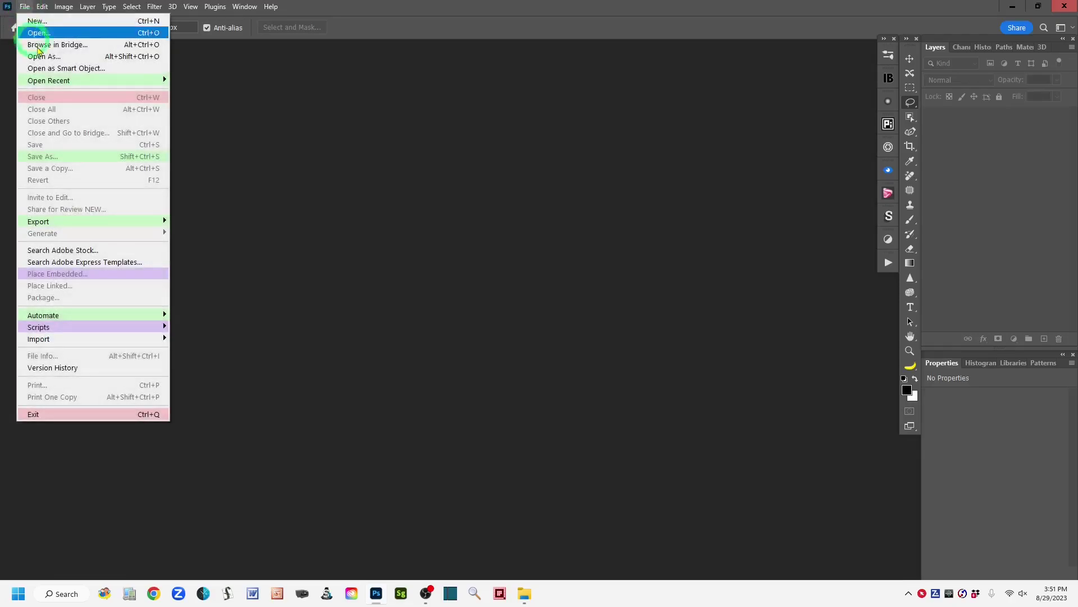
pyautogui.click(60, 80)
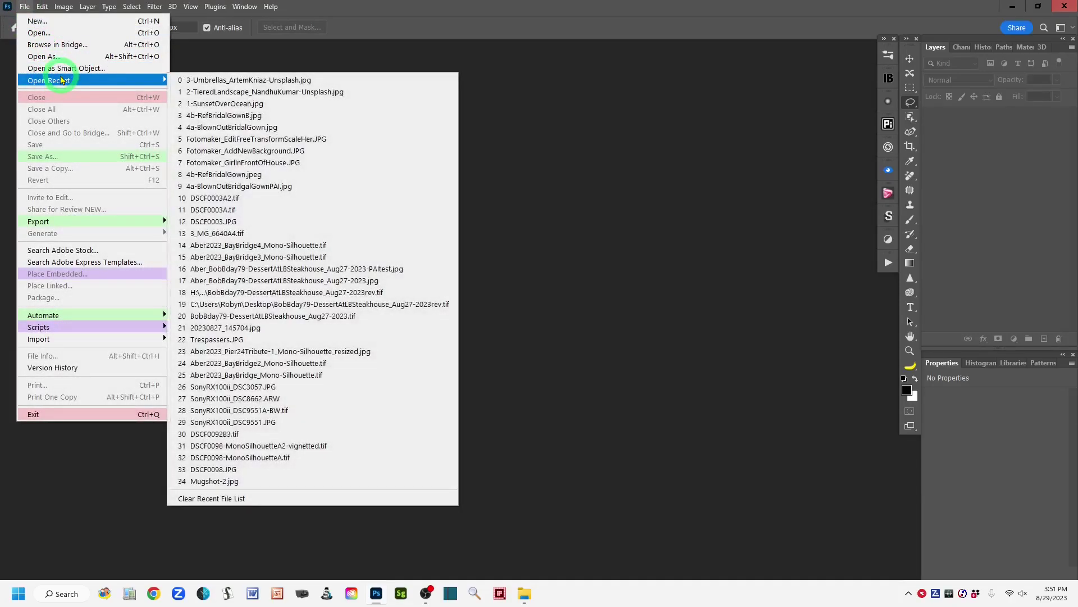
pyautogui.click(214, 128)
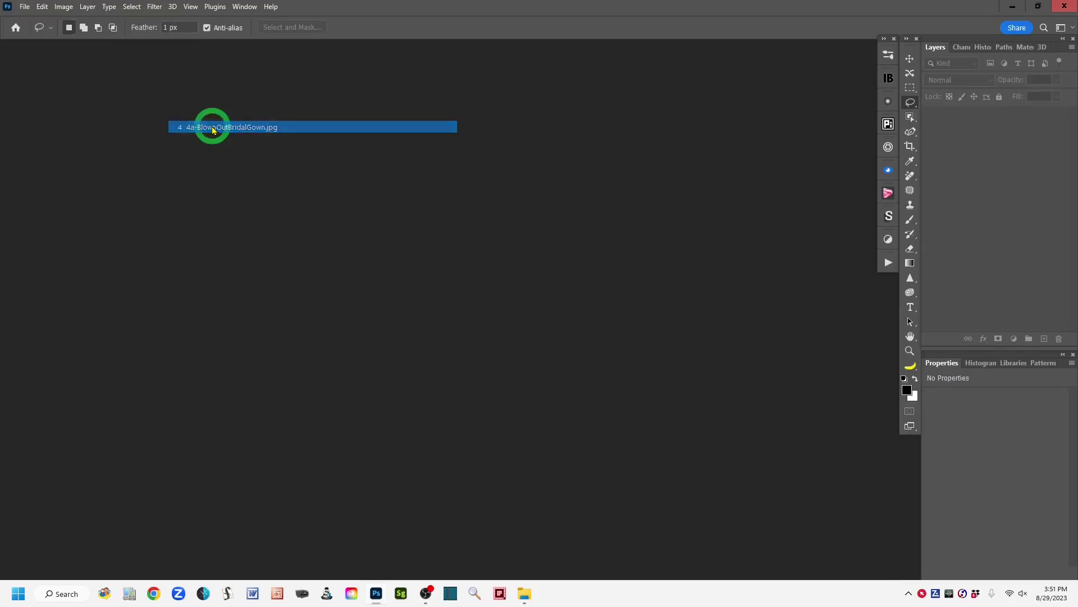
pyautogui.moveTo(200, 50); pyautogui.dragTo(577, 58)
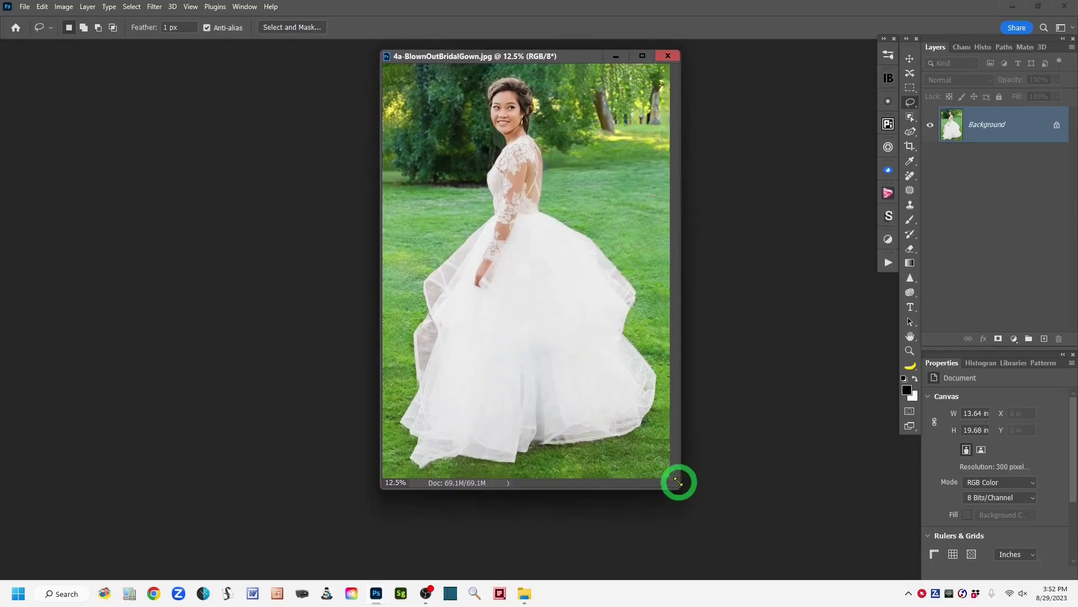
pyautogui.moveTo(679, 481); pyautogui.dragTo(728, 560)
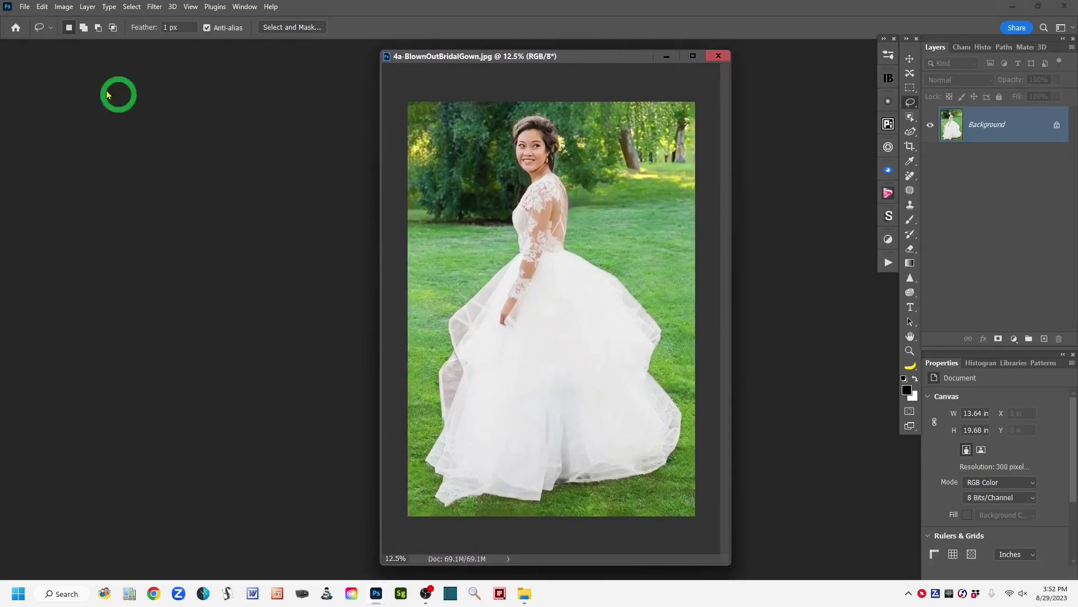
# Open the recent file 4b-RefBridalGownB.jpg and arrange both bridal gown windows side by side.
pyautogui.click(26, 8)
pyautogui.moveTo(56, 80)
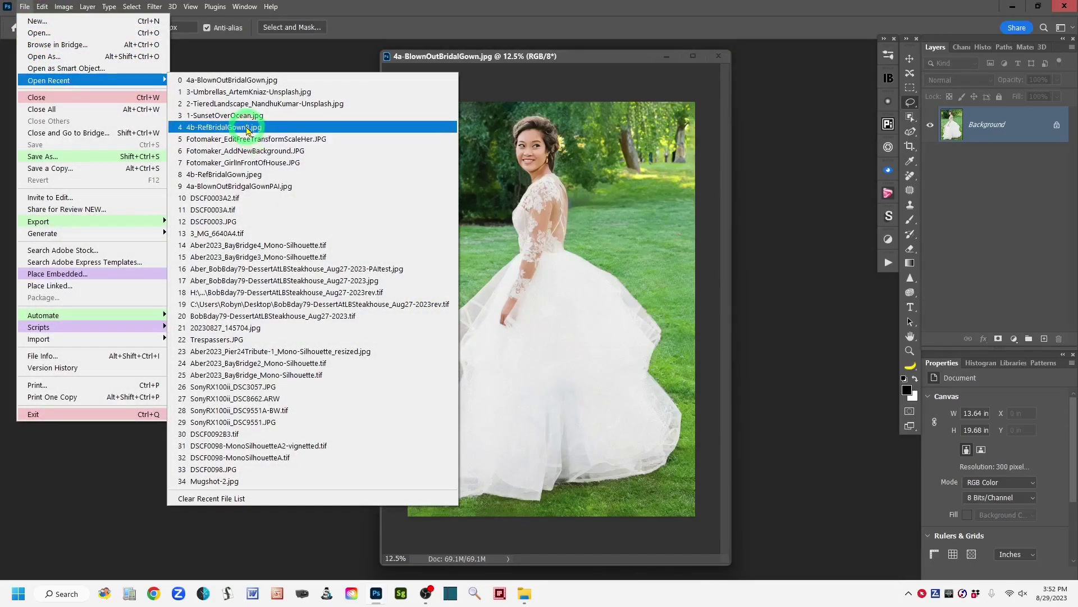
pyautogui.click(245, 127)
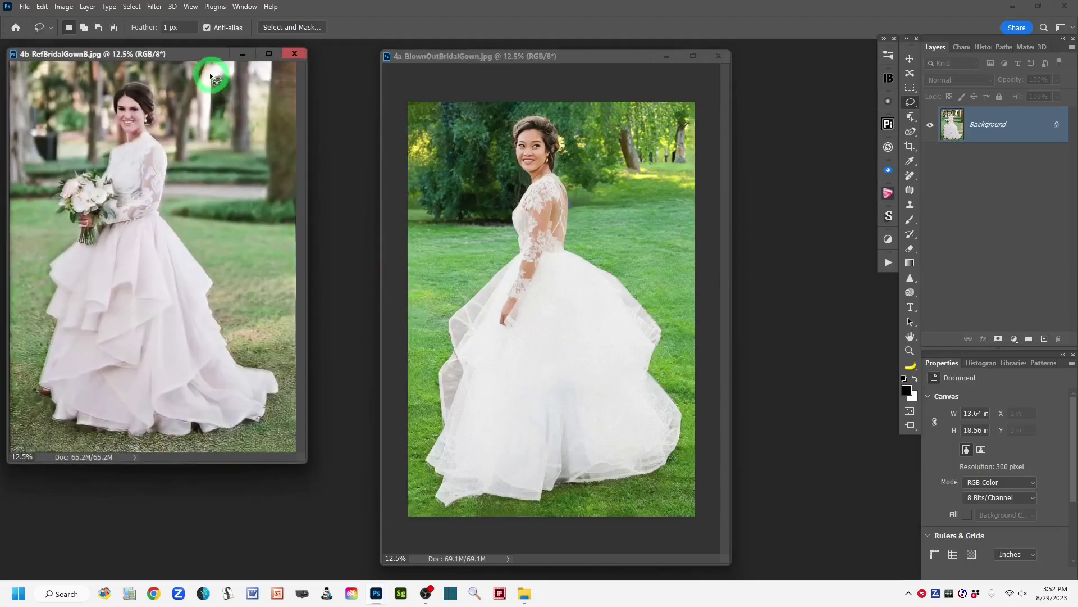
pyautogui.moveTo(191, 54); pyautogui.dragTo(238, 87)
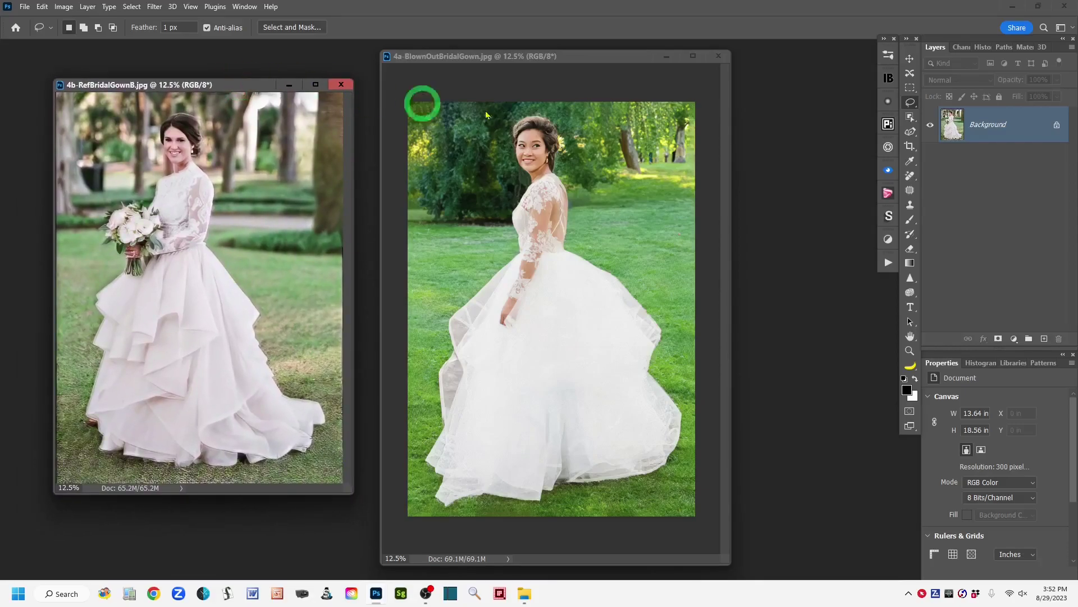
pyautogui.moveTo(610, 60); pyautogui.dragTo(598, 59)
pyautogui.moveTo(713, 557); pyautogui.dragTo(730, 563)
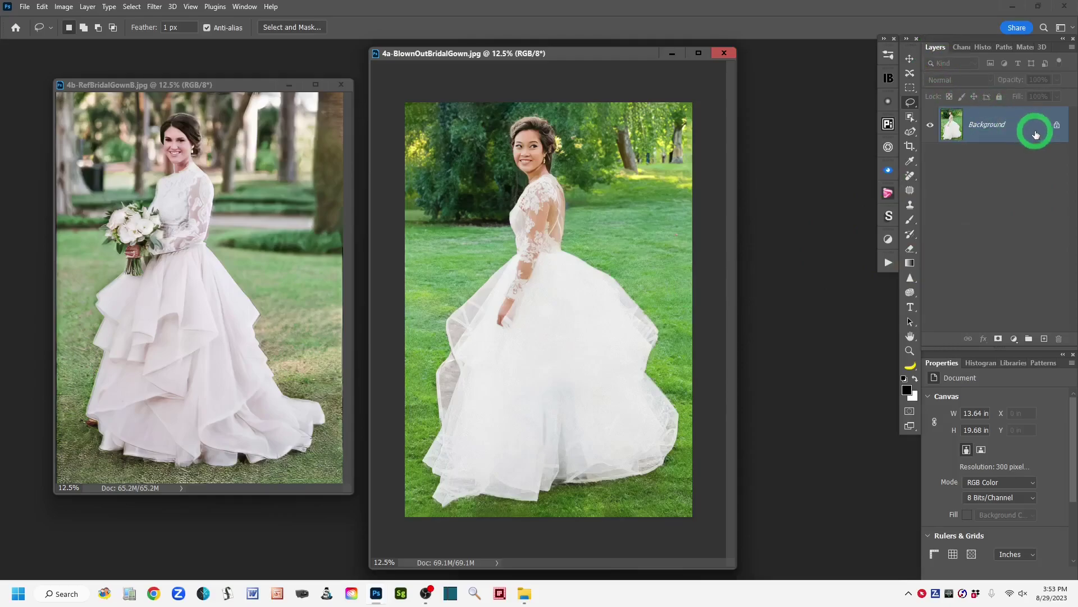
# Duplicate the Background layer in both bridal gown images, naming the reference image's duplicate Bkgrnd copy.
pyautogui.moveTo(1032, 125); pyautogui.dragTo(1044, 341)
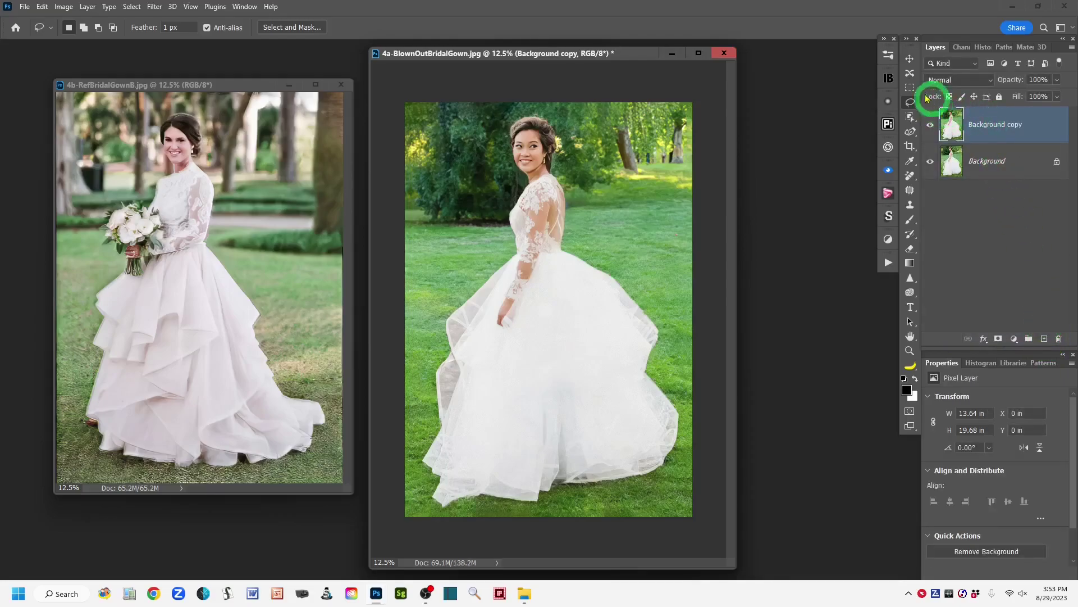
pyautogui.click(243, 85)
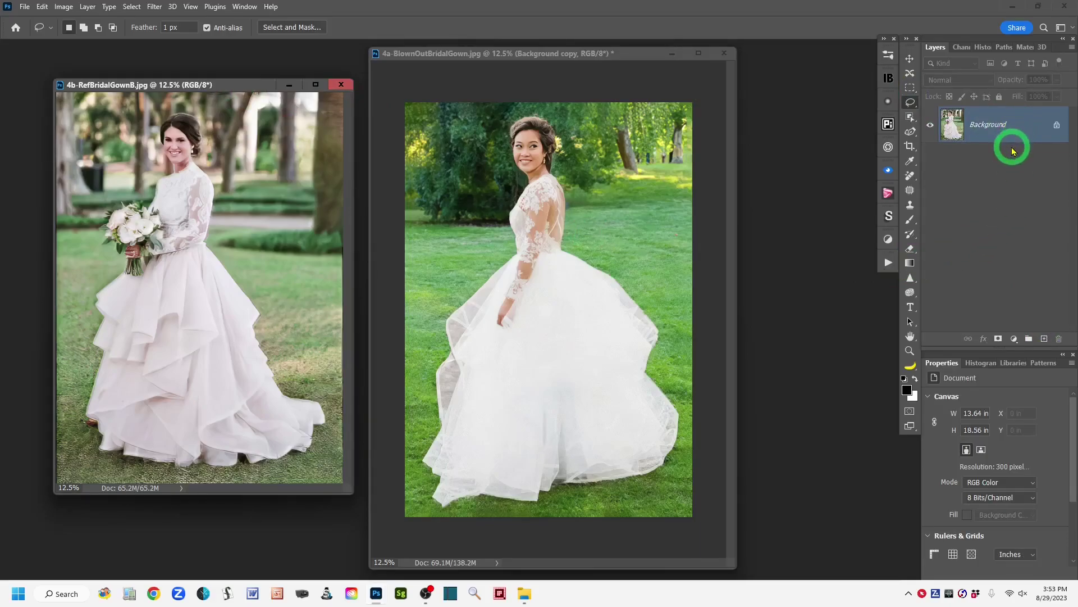
pyautogui.hotkey('ctrl', 'j')
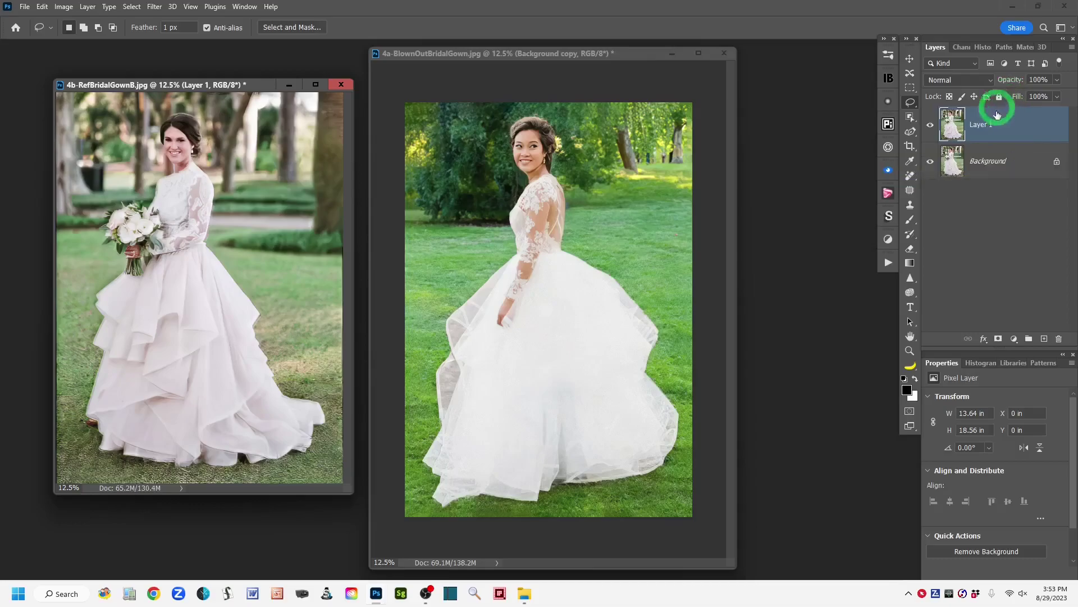
pyautogui.doubleClick(980, 126)
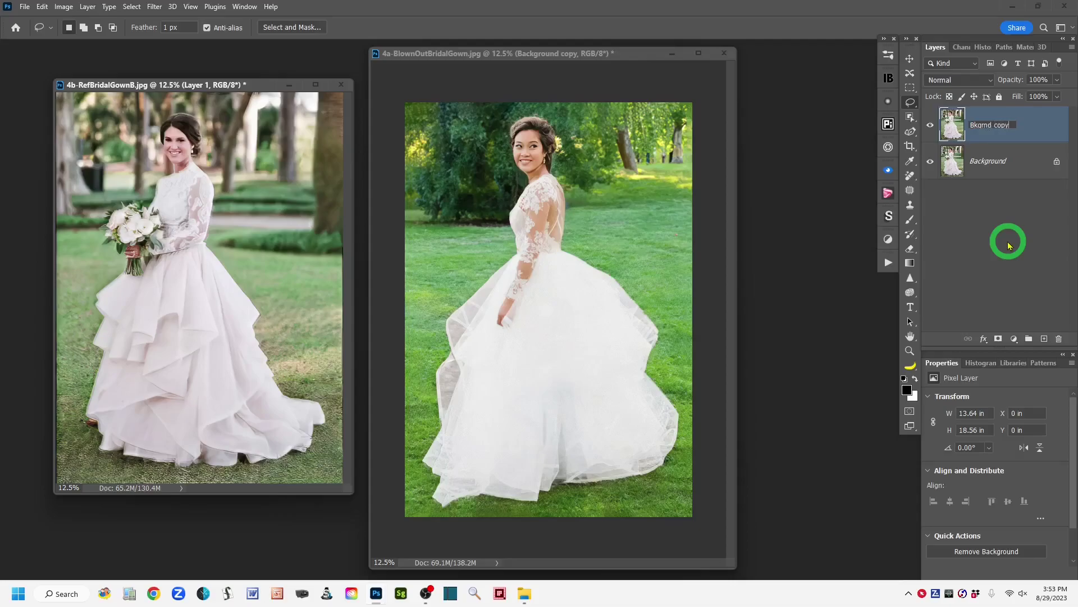
pyautogui.click(1039, 135)
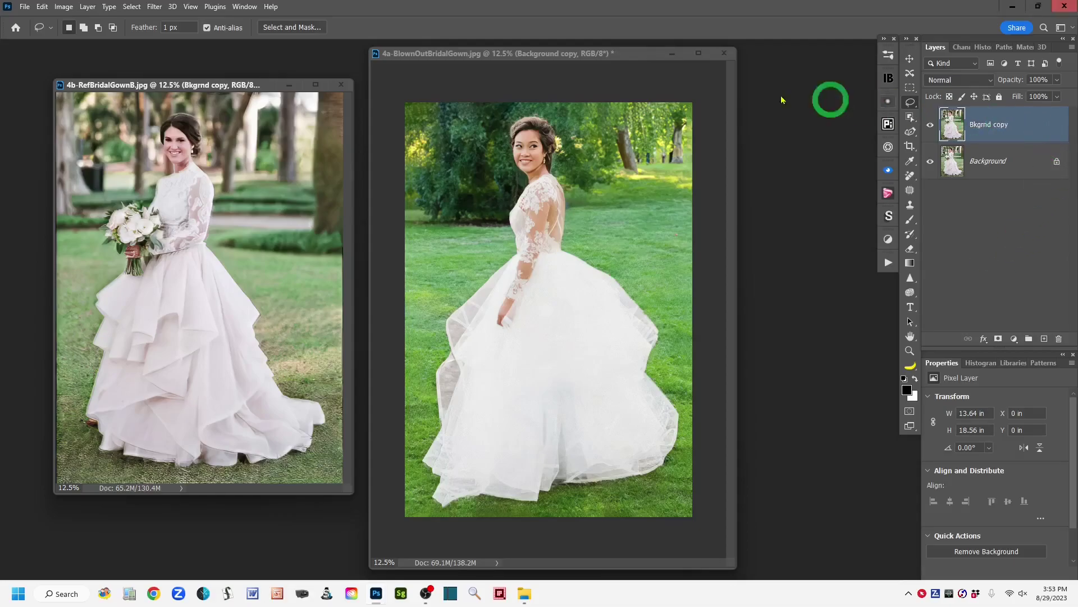
# Open the Camera Raw Filter for the Background copy layer of 4a-BlownOutBridalGown.jpg.
pyautogui.click(635, 54)
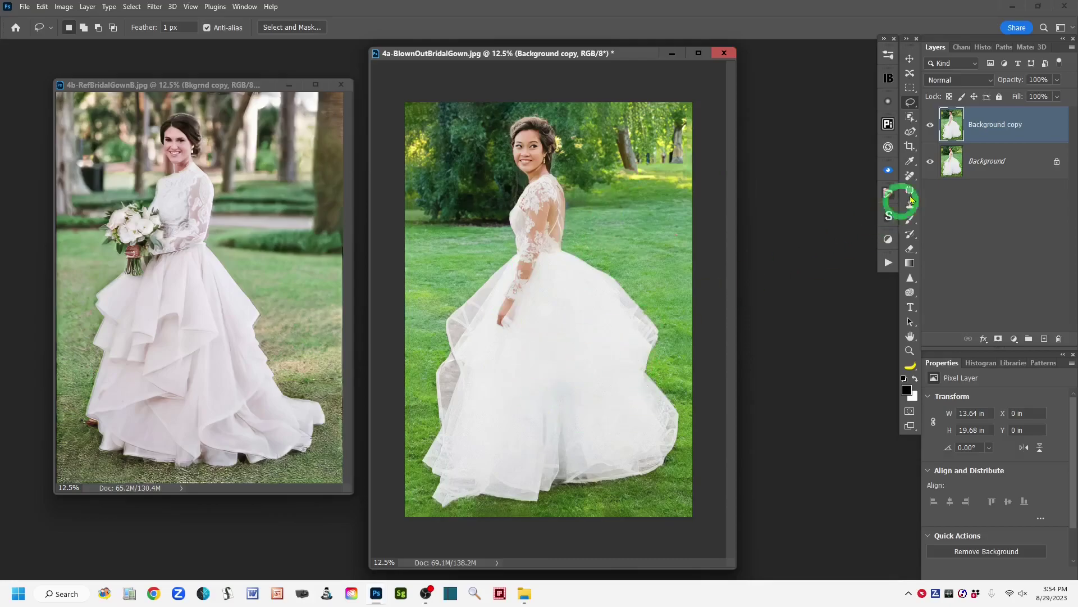
pyautogui.click(154, 10)
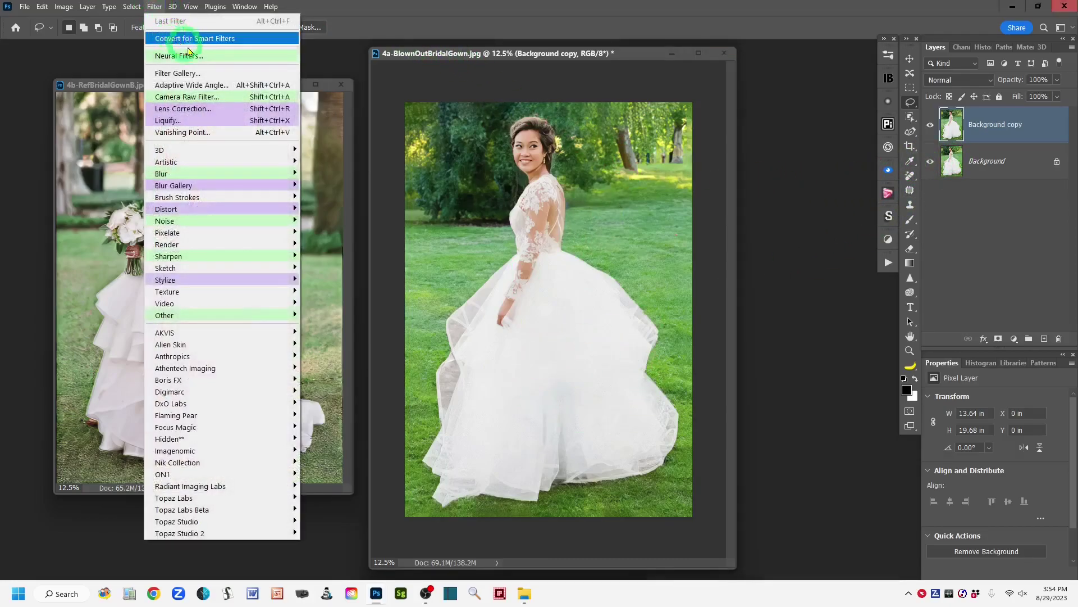
pyautogui.click(234, 101)
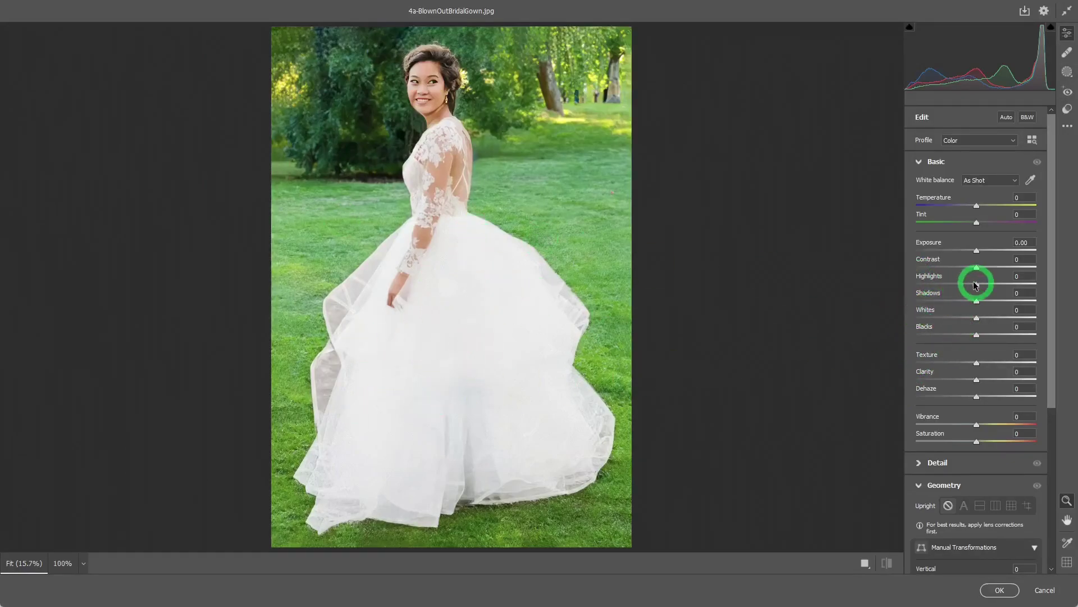
# Try Highlights at -100 and Whites at -100 separately on the blown-out gown, resetting each adjustment to 0.
pyautogui.moveTo(976, 288); pyautogui.dragTo(917, 298)
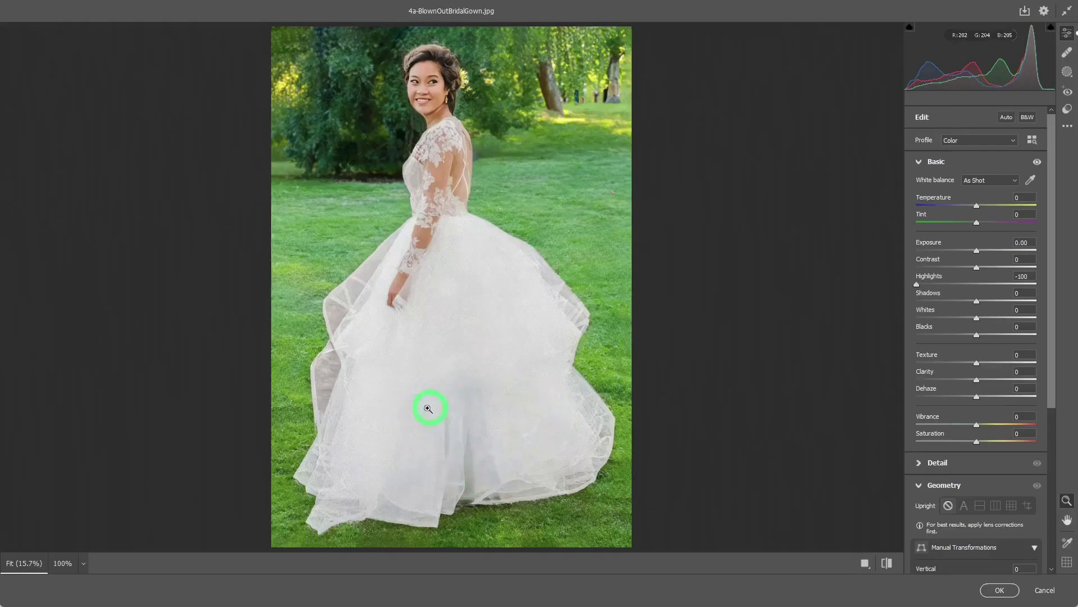
pyautogui.doubleClick(916, 285)
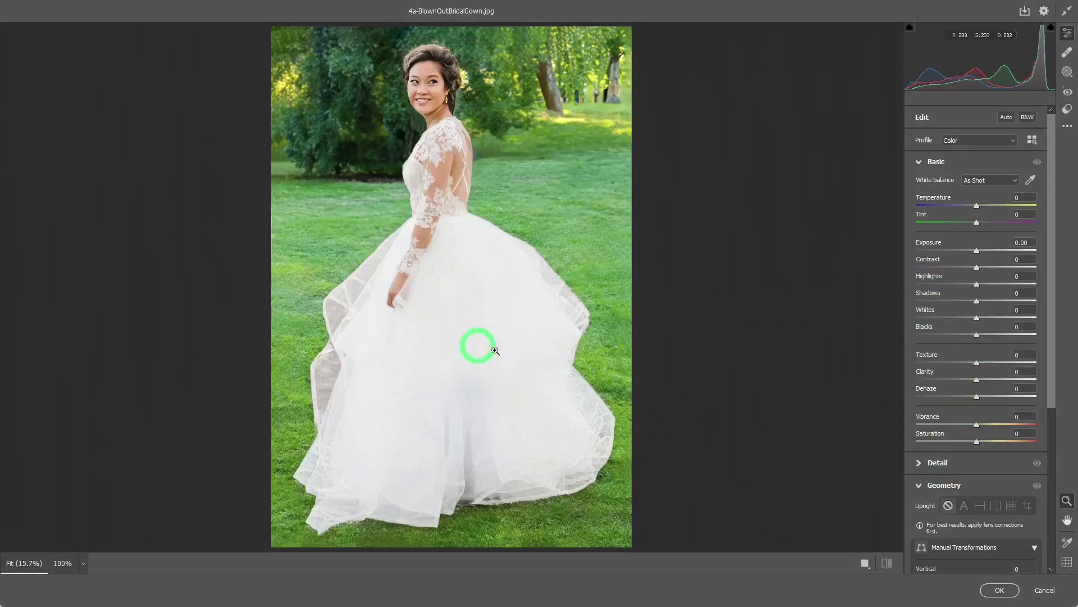
pyautogui.moveTo(975, 321); pyautogui.dragTo(807, 330)
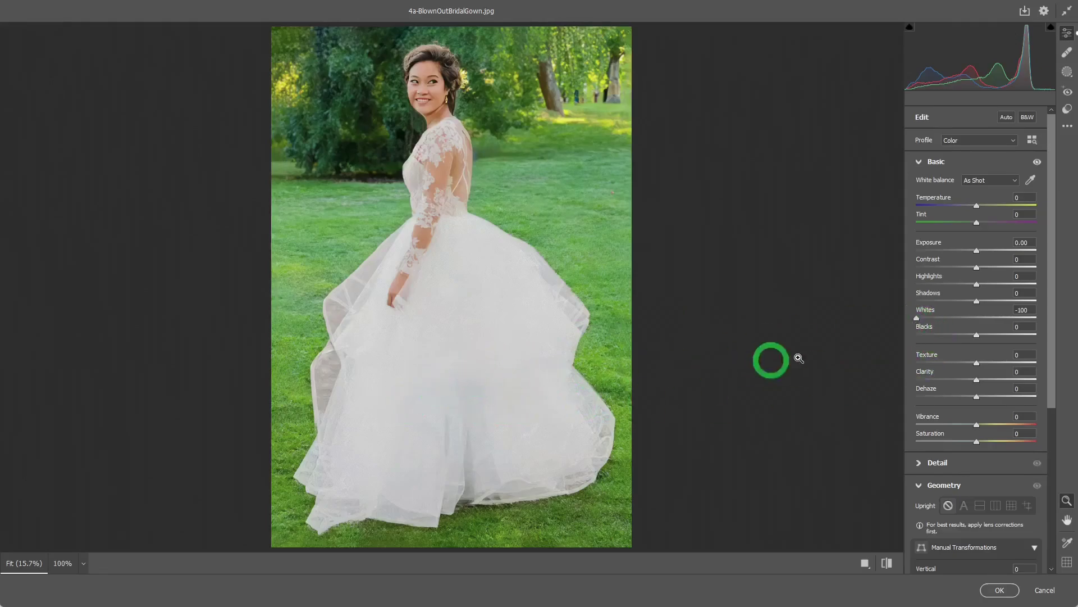
pyautogui.doubleClick(916, 319)
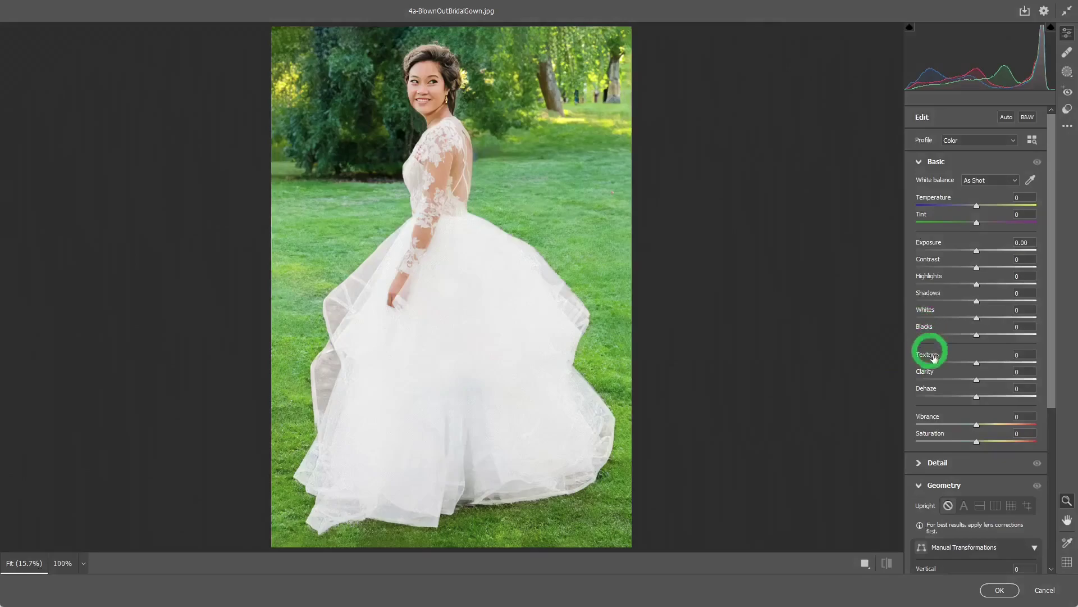
# Cancel the Camera Raw Filter and open the Shadows/Highlights adjustment for the blown-out gown's Background copy layer.
pyautogui.click(1044, 589)
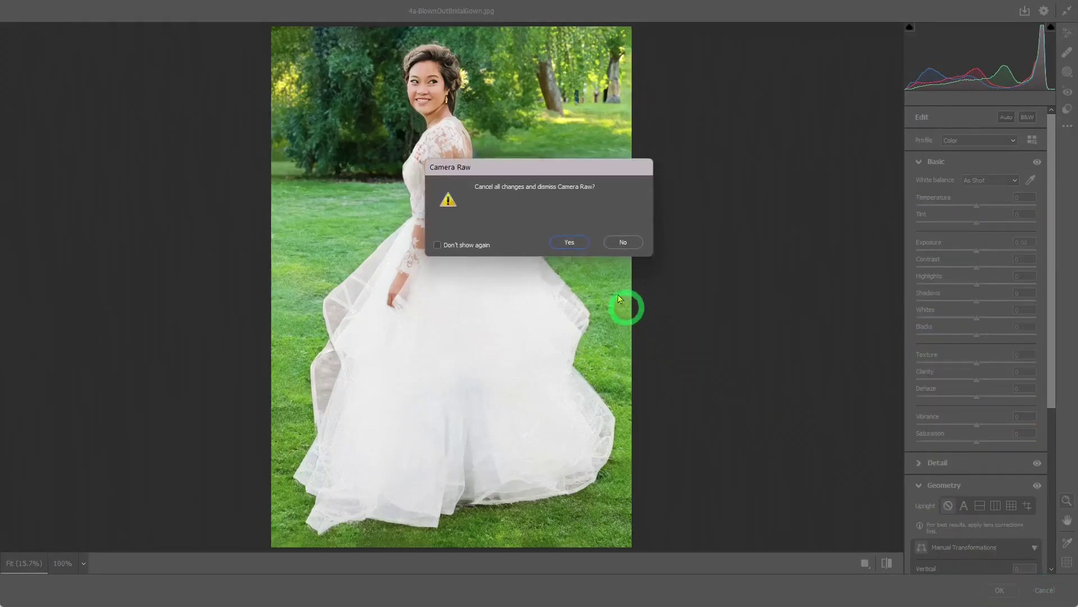
pyautogui.click(571, 242)
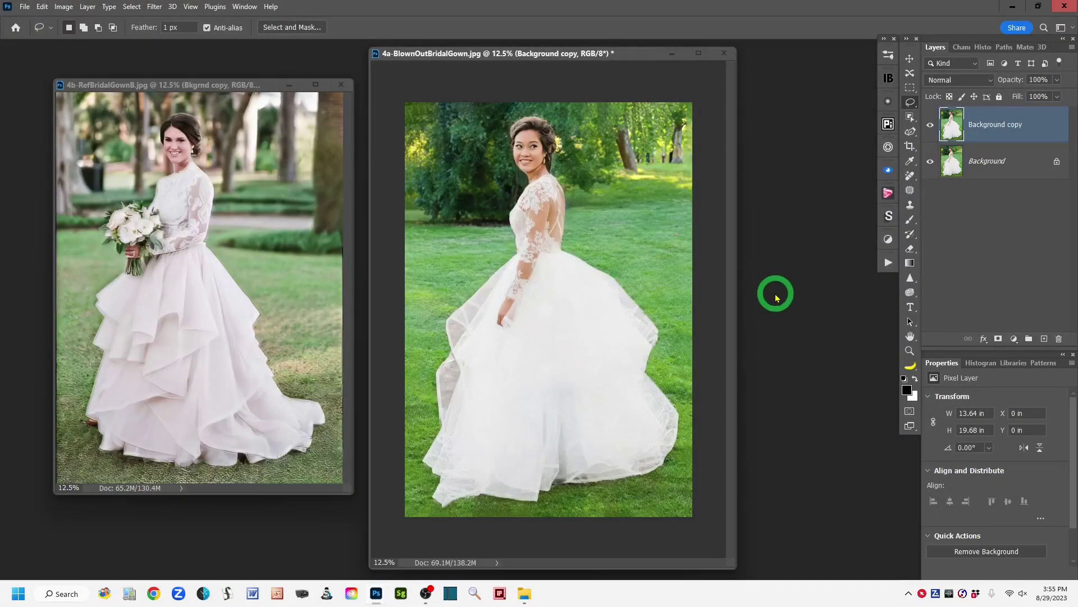
pyautogui.click(64, 7)
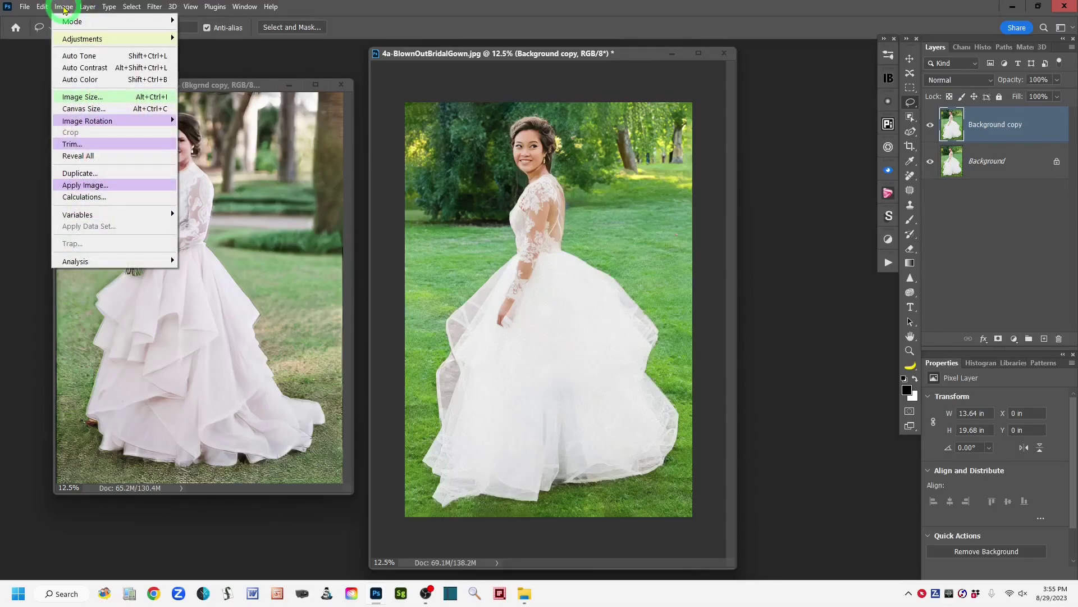
pyautogui.moveTo(90, 38)
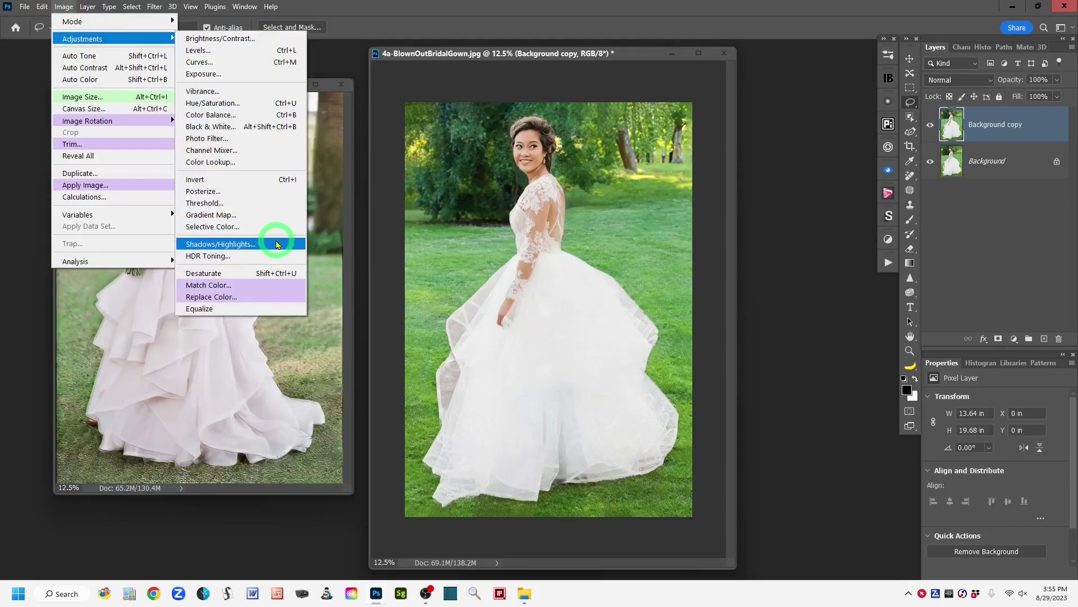
pyautogui.click(276, 244)
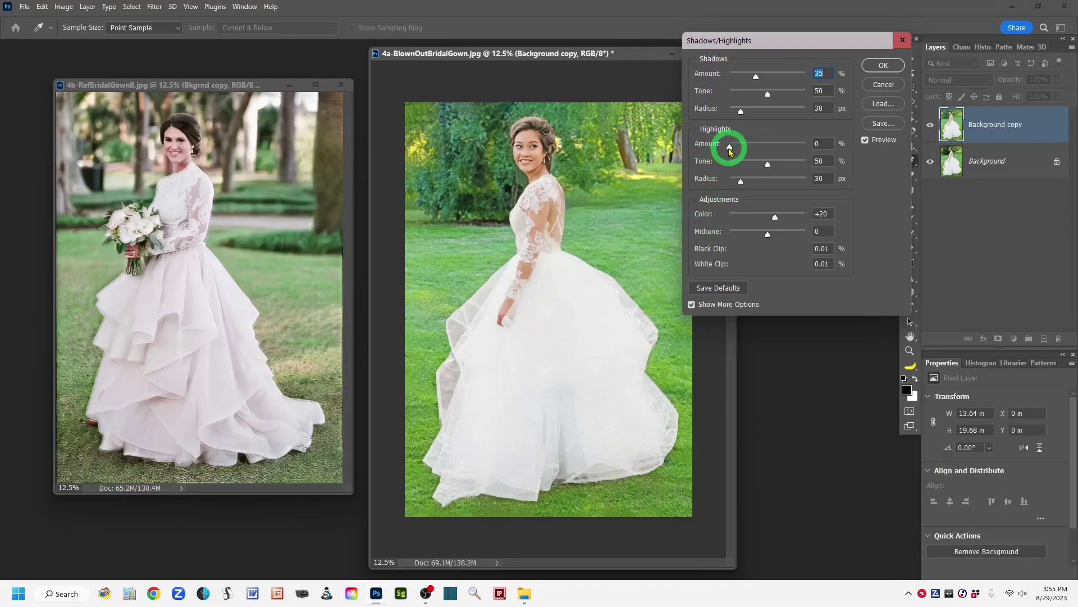
# Try Highlights Amount 33%, Tone 58% and Radius 87 and 22 px, return Amount to 0, and cancel Shadows/Highlights.
pyautogui.moveTo(731, 151); pyautogui.dragTo(763, 181)
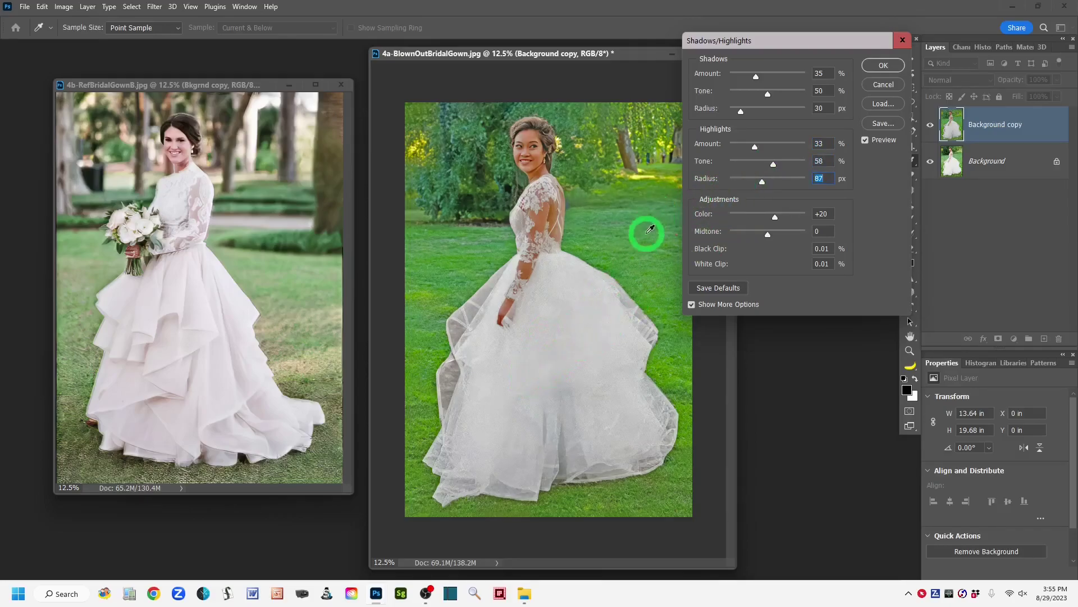
pyautogui.moveTo(761, 181); pyautogui.dragTo(738, 184)
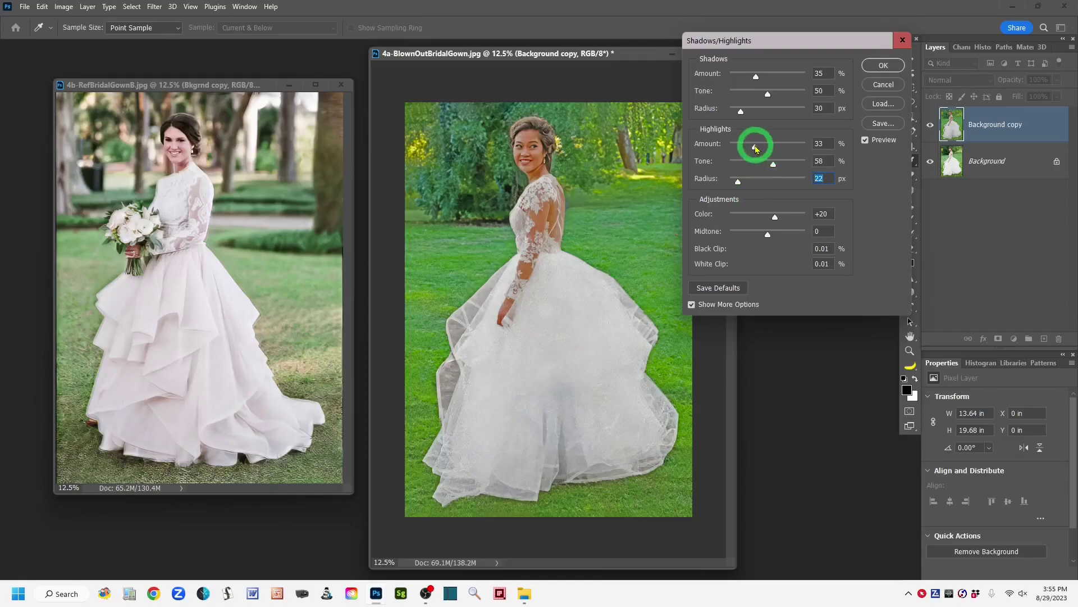
pyautogui.moveTo(754, 147); pyautogui.dragTo(713, 149)
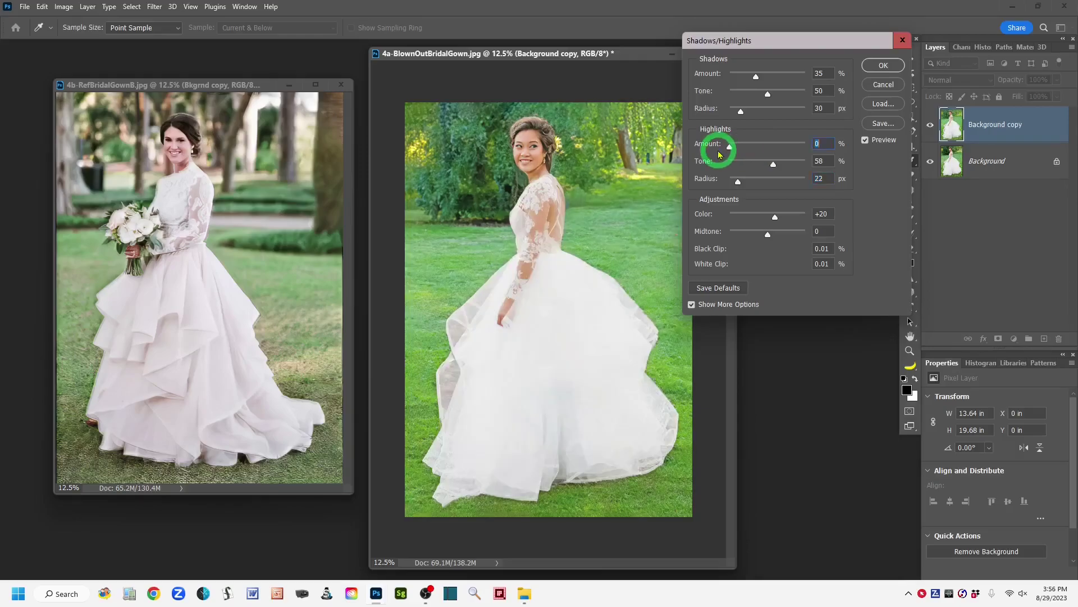
pyautogui.click(880, 87)
# Draw a Lasso selection about 8.63 by 9.57 in around the skirt fabric in the 4b-RefBridalGownB.jpg image.
pyautogui.press('l')
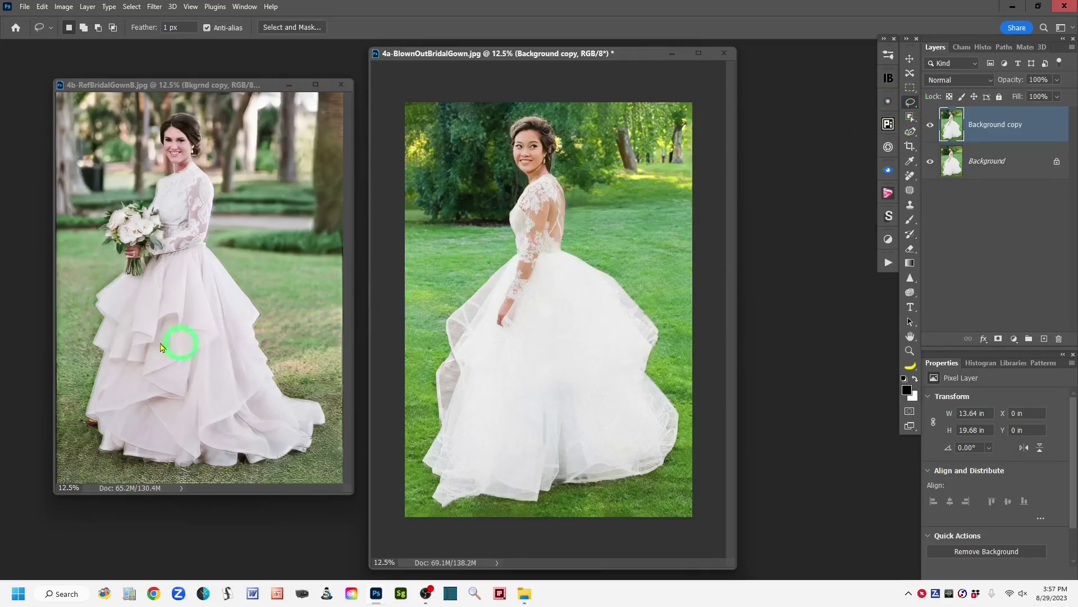
pyautogui.click(199, 256)
pyautogui.moveTo(172, 260)
pyautogui.mouseDown()
pyautogui.moveTo(196, 255)
pyautogui.moveTo(157, 267)
pyautogui.moveTo(119, 332)
pyautogui.mouseUp()
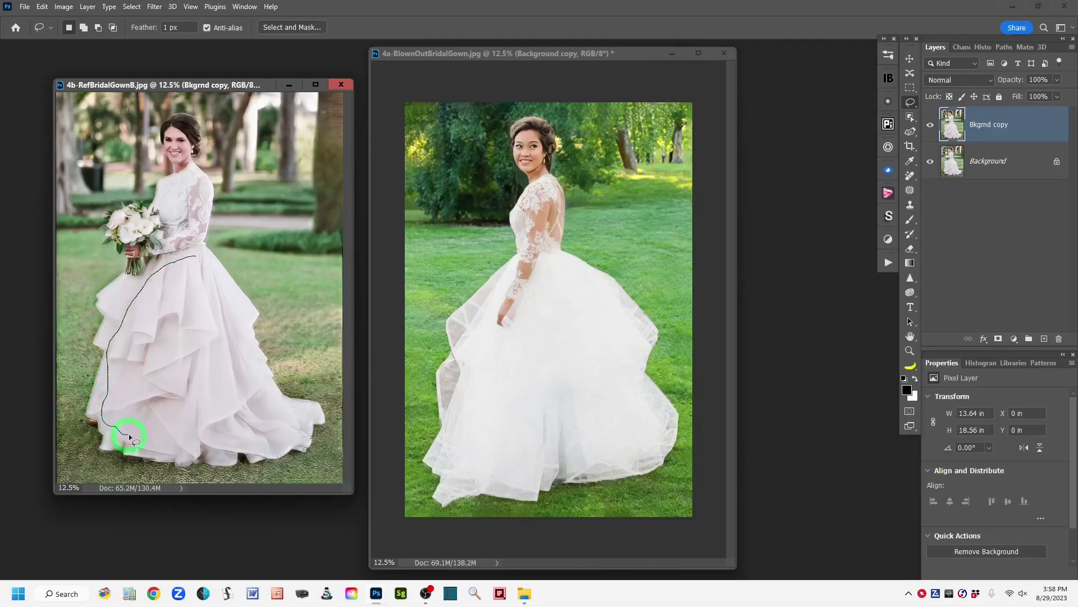
pyautogui.moveTo(136, 447)
pyautogui.mouseDown()
pyautogui.moveTo(227, 455)
pyautogui.moveTo(283, 435)
pyautogui.mouseUp()
pyautogui.moveTo(264, 380); pyautogui.dragTo(251, 349)
pyautogui.moveTo(226, 289); pyautogui.dragTo(215, 268)
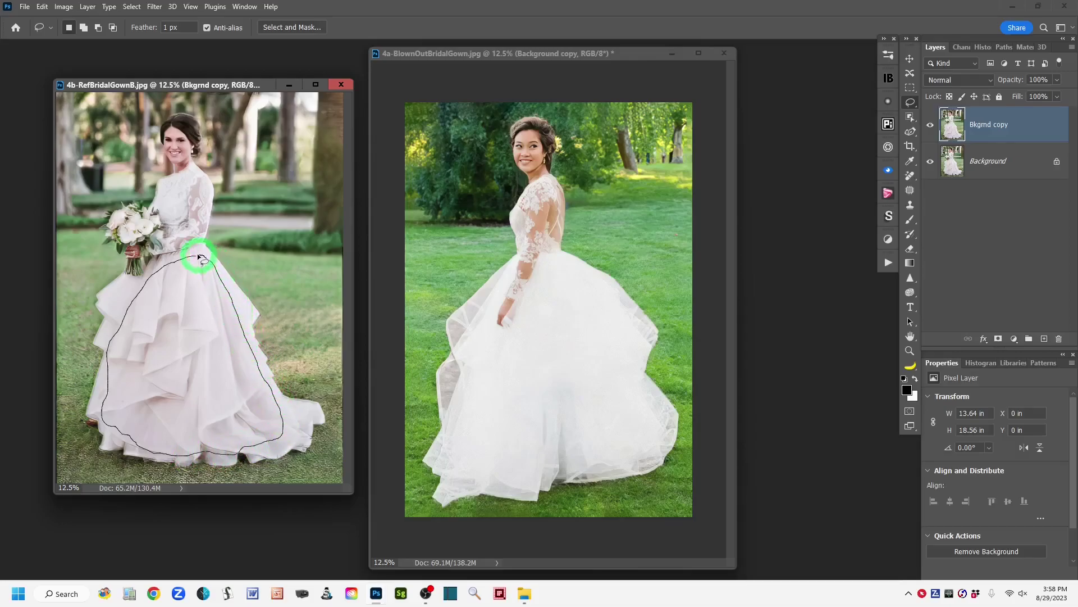
pyautogui.moveTo(196, 257); pyautogui.dragTo(198, 255)
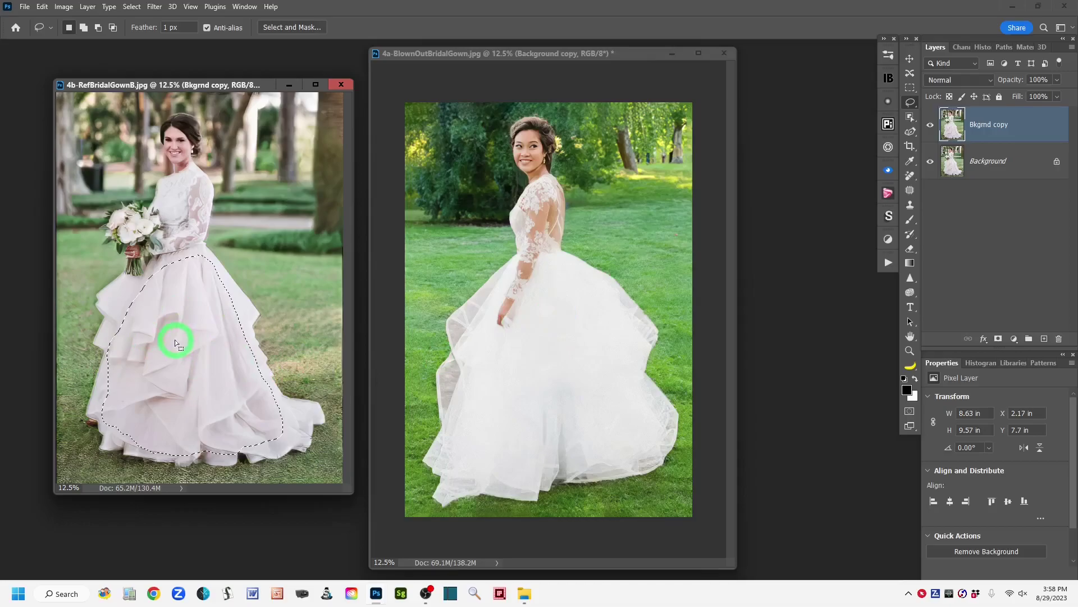
# Copy the selected skirt fabric onto the blown-out skirt in 4a-BlownOutBridalGown.jpg and rotate it -6.88° to fit.
pyautogui.click(909, 59)
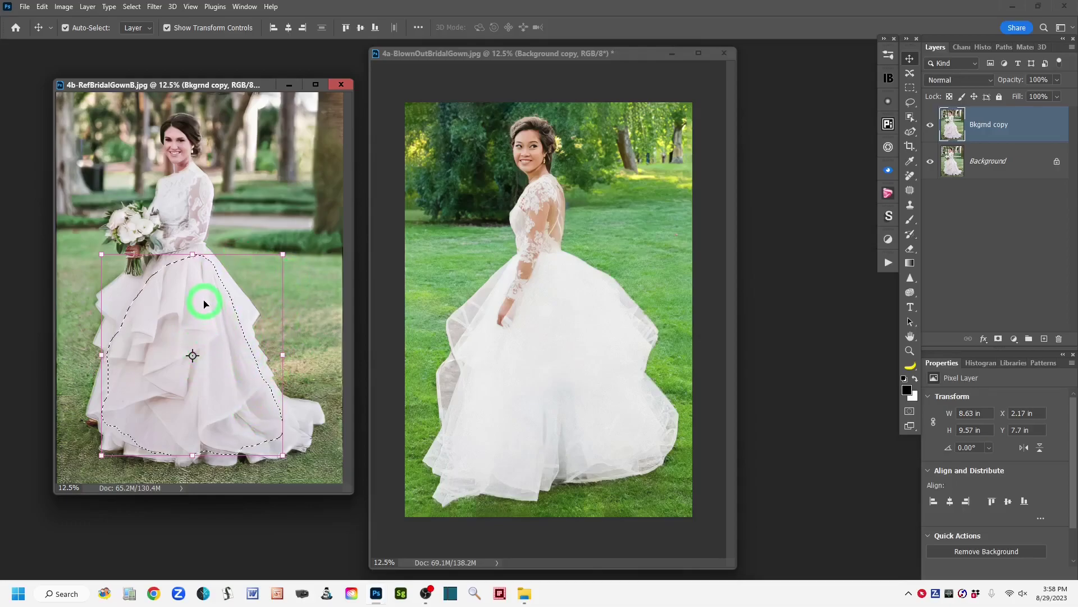
pyautogui.moveTo(195, 305); pyautogui.dragTo(568, 336)
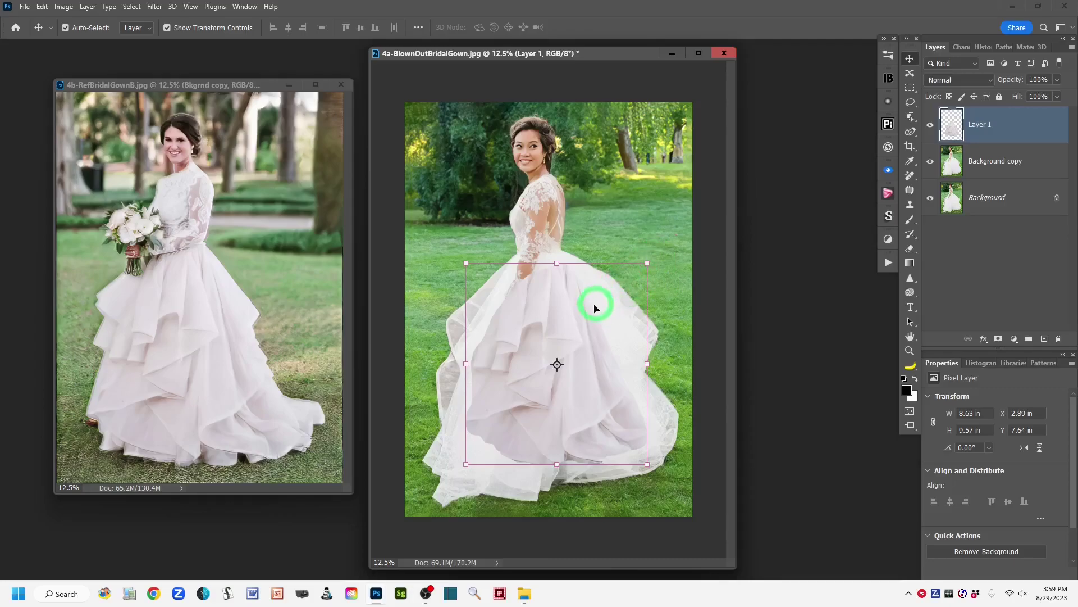
pyautogui.click(655, 260)
pyautogui.moveTo(655, 258); pyautogui.dragTo(646, 242)
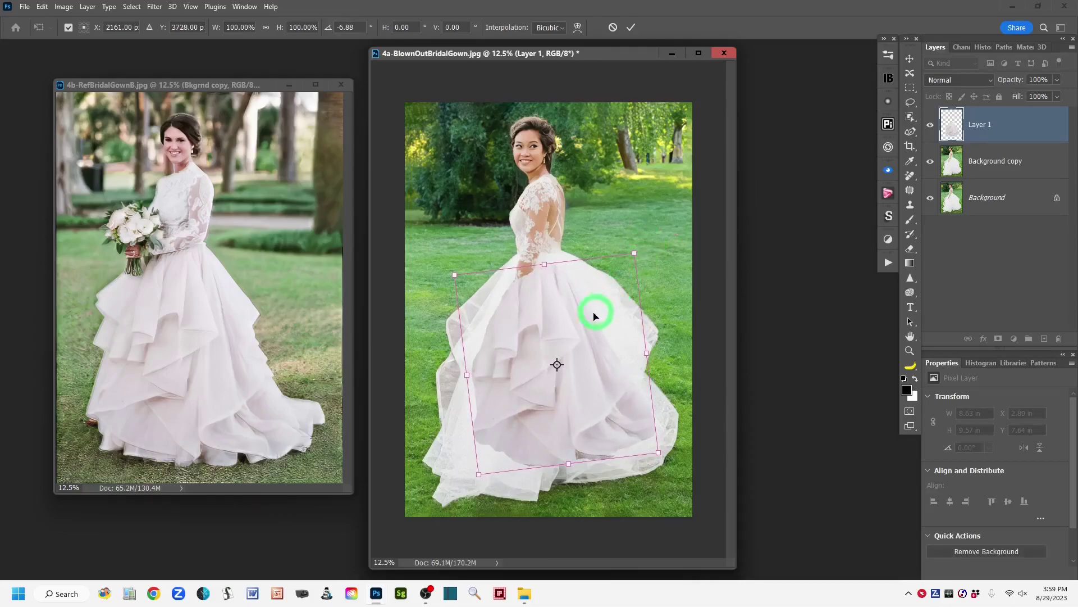
pyautogui.moveTo(590, 332); pyautogui.dragTo(585, 336)
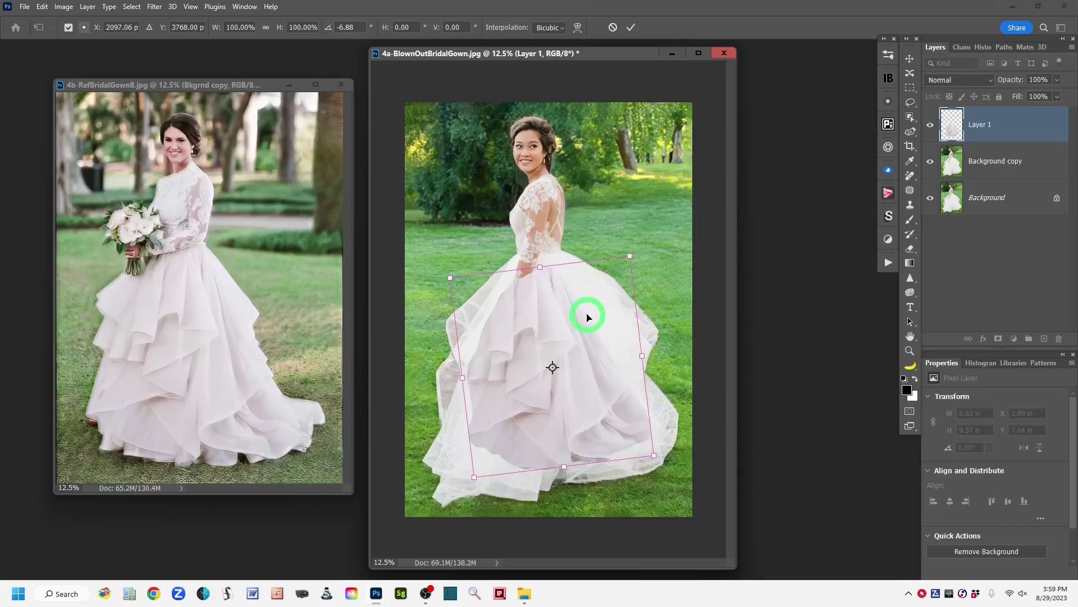
pyautogui.click(630, 28)
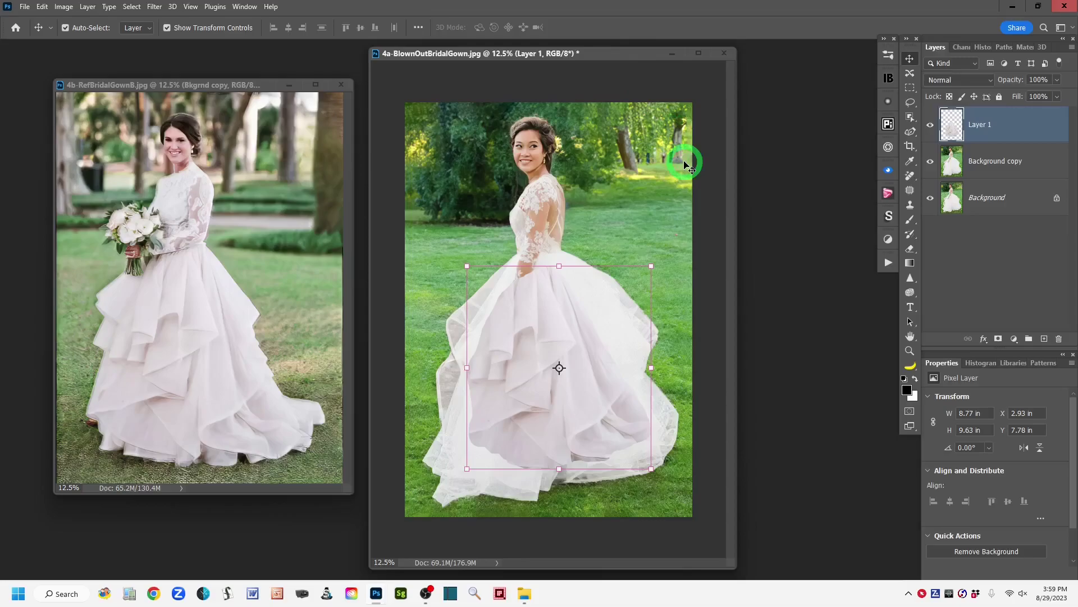
# Warp the pasted fabric on Layer 1 to fill the waist, right side and lower right hem of the blown-out skirt.
pyautogui.click(910, 105)
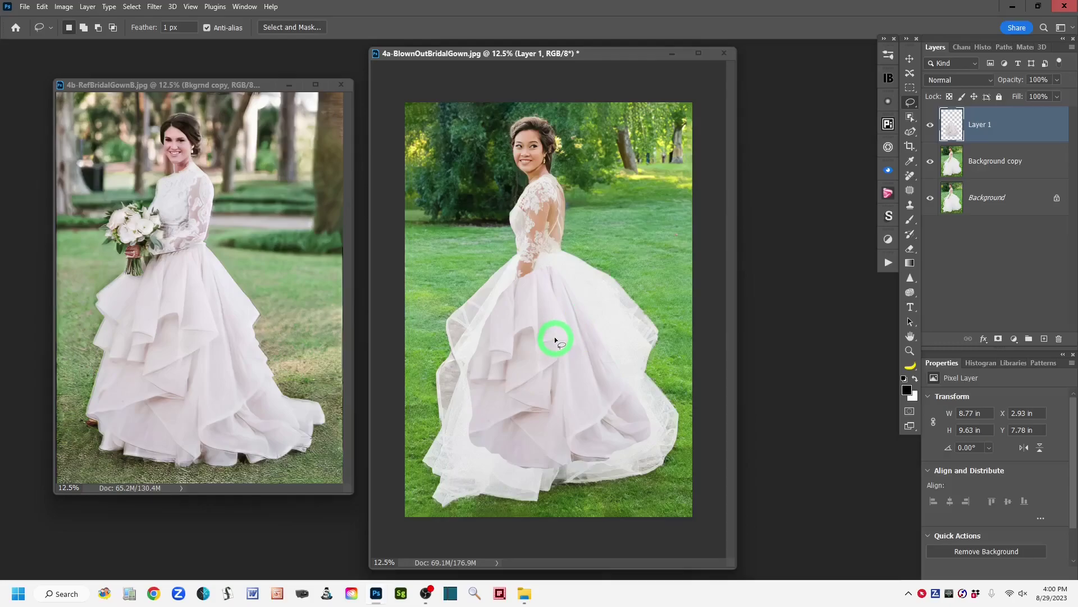
pyautogui.click(42, 7)
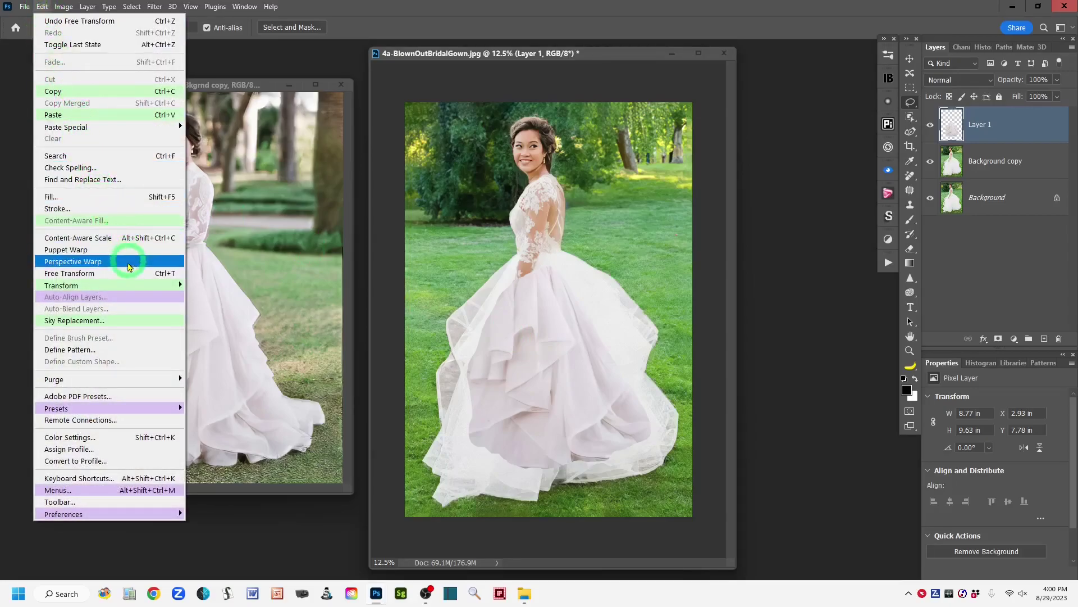
pyautogui.moveTo(134, 287)
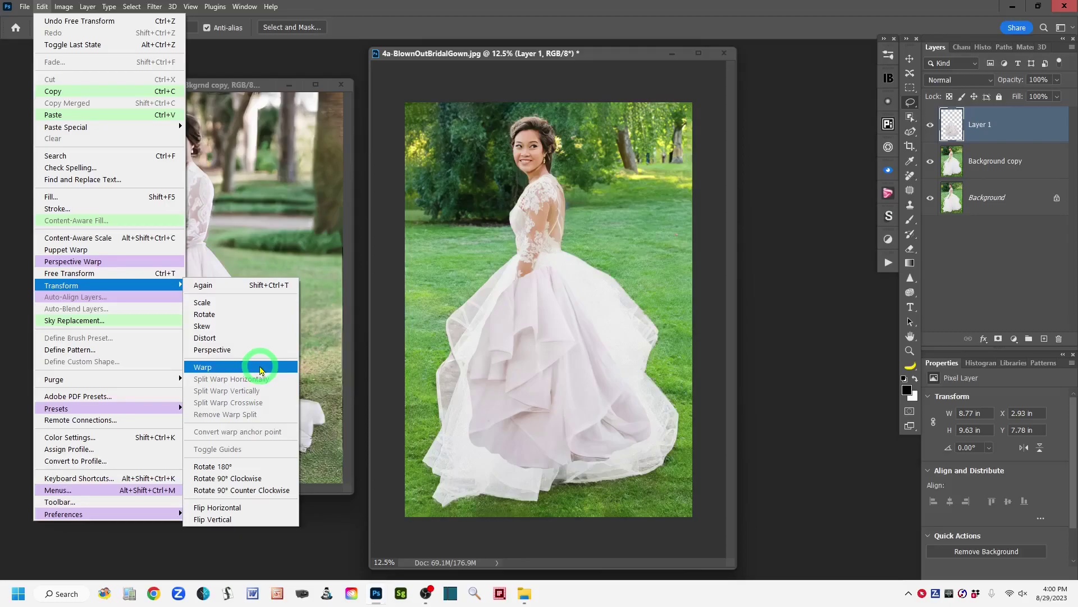
pyautogui.click(260, 369)
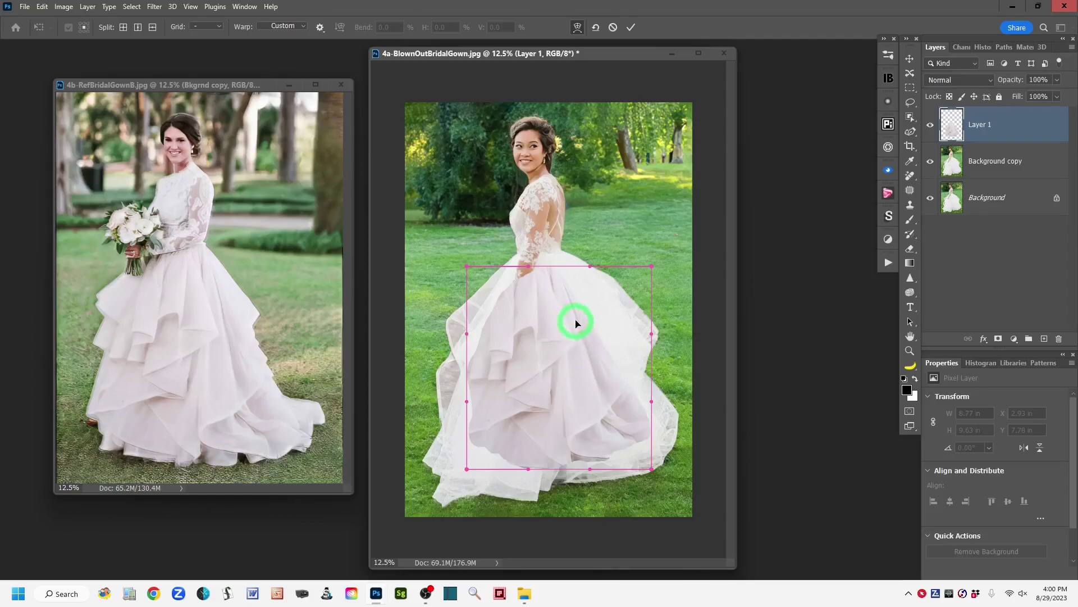
pyautogui.moveTo(578, 315); pyautogui.dragTo(577, 316)
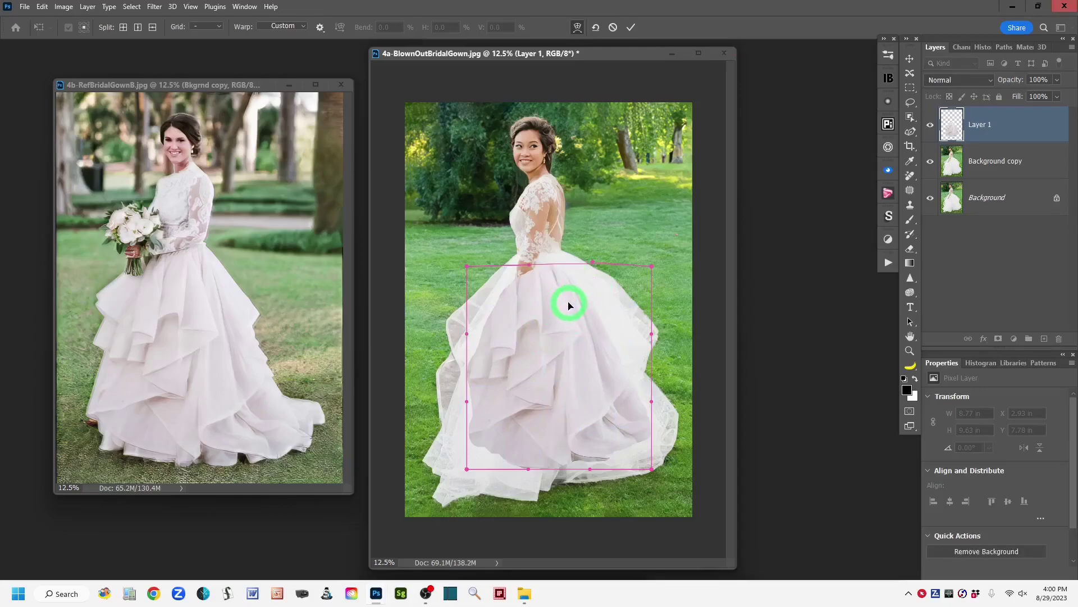
pyautogui.moveTo(568, 301); pyautogui.dragTo(616, 357)
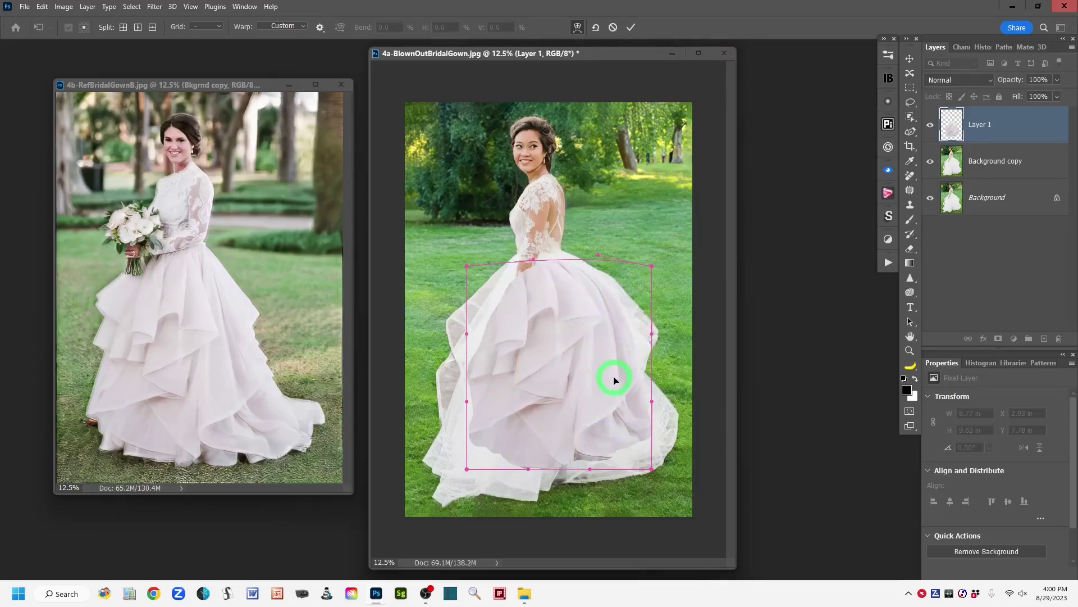
pyautogui.moveTo(624, 423); pyautogui.dragTo(631, 433)
pyautogui.moveTo(628, 380); pyautogui.dragTo(622, 377)
pyautogui.moveTo(562, 279); pyautogui.dragTo(562, 275)
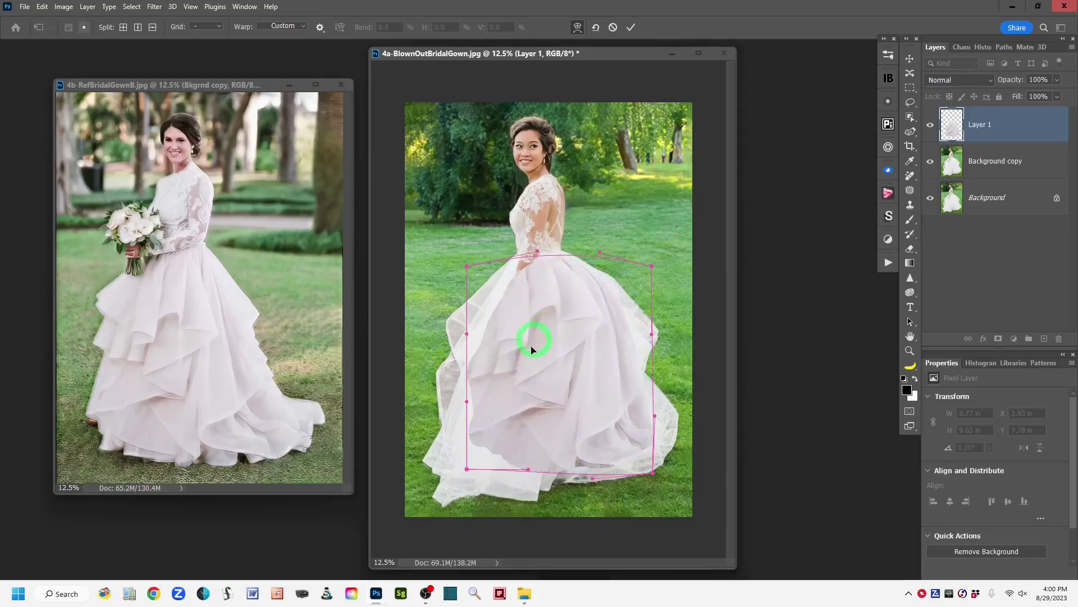
# Warp the left side of the fabric outward and down towards the skirt's lower left edge, adjusting it at the waist.
pyautogui.moveTo(503, 323); pyautogui.dragTo(460, 398)
pyautogui.moveTo(475, 361); pyautogui.dragTo(491, 461)
pyautogui.moveTo(471, 381); pyautogui.dragTo(471, 382)
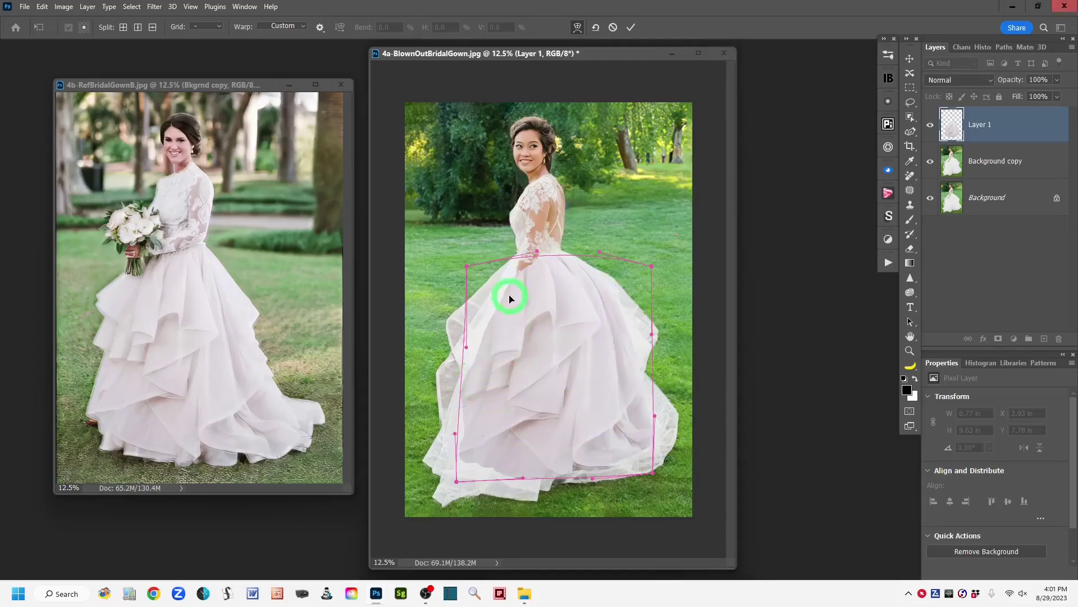
pyautogui.moveTo(490, 334); pyautogui.dragTo(484, 345)
pyautogui.moveTo(543, 270); pyautogui.dragTo(547, 269)
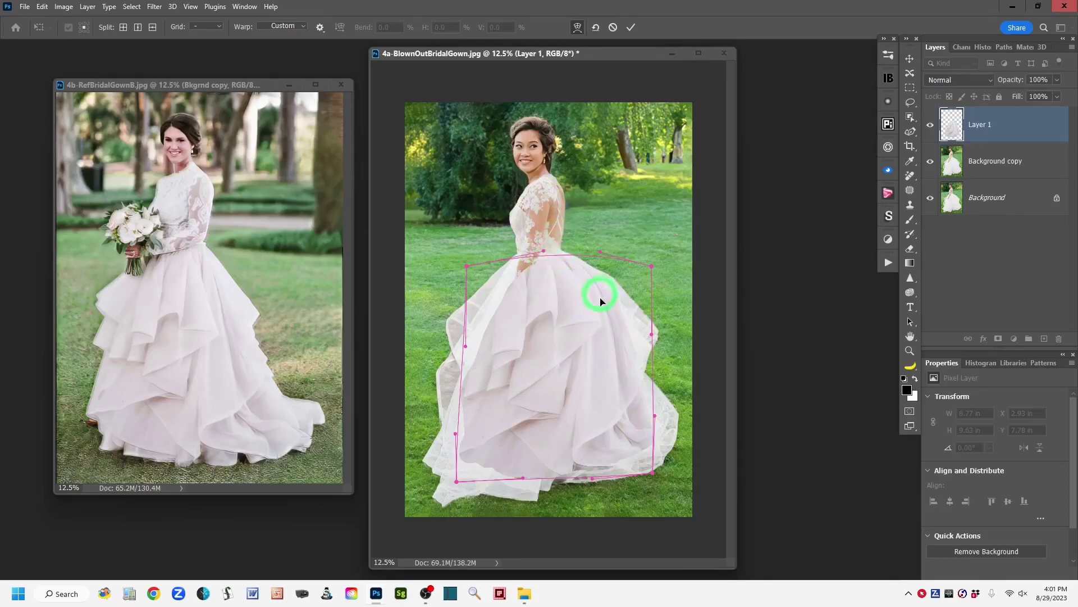
# Refine the warp of the fabric's central folds, hem and waistline, and apply the transformation.
pyautogui.moveTo(548, 361); pyautogui.dragTo(548, 359)
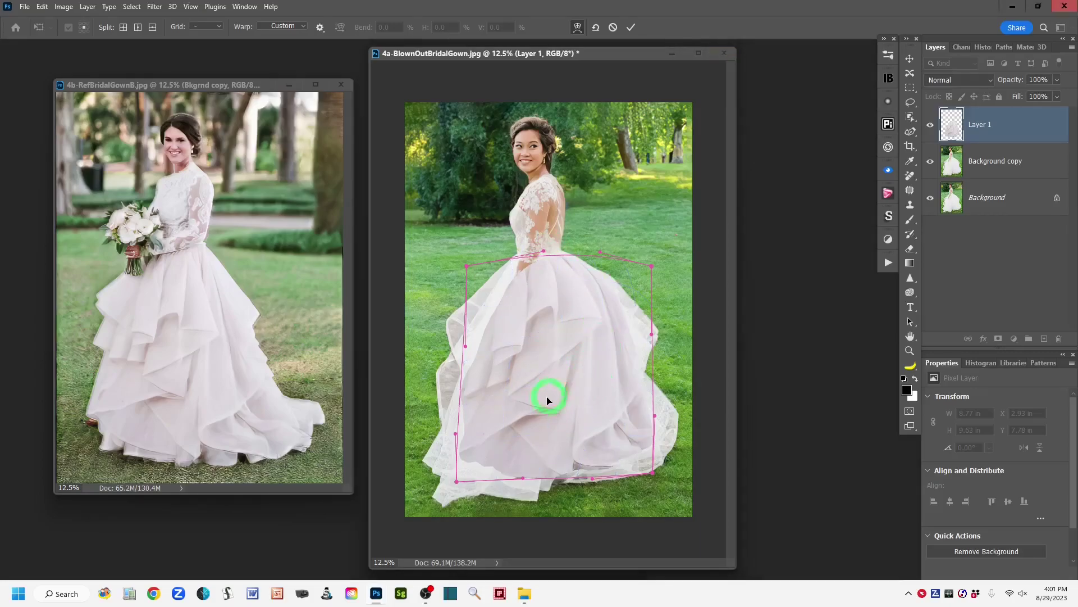
pyautogui.moveTo(551, 447); pyautogui.dragTo(578, 451)
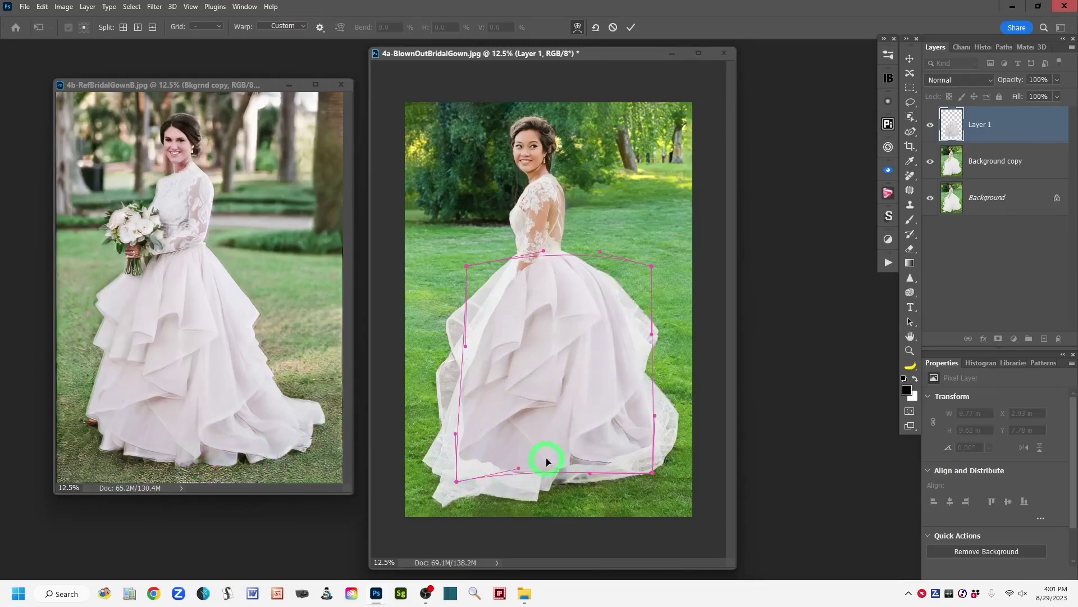
pyautogui.moveTo(560, 452); pyautogui.dragTo(552, 452)
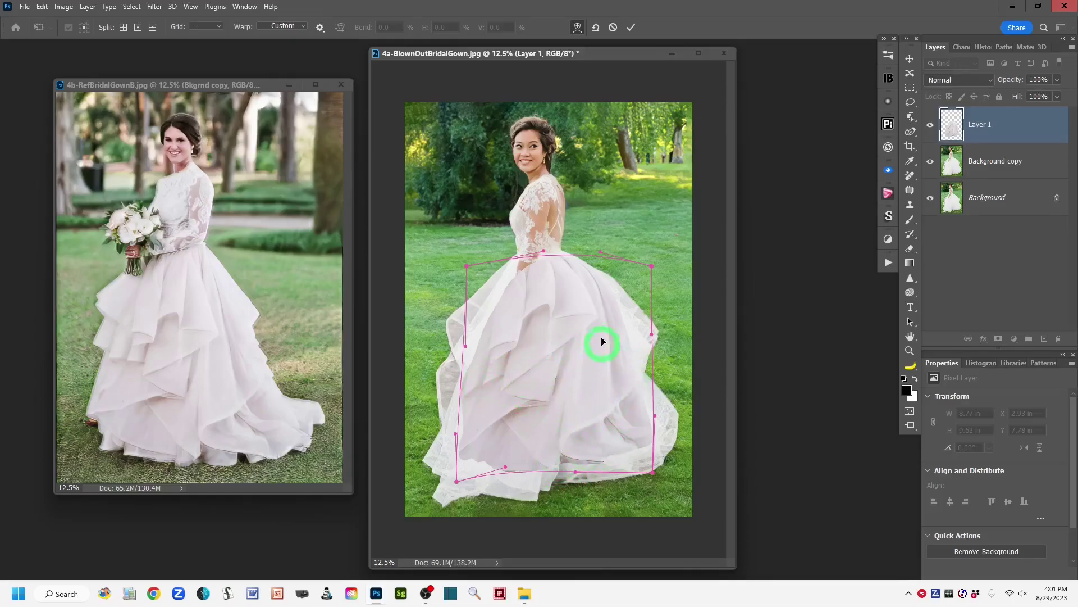
pyautogui.moveTo(582, 275); pyautogui.dragTo(579, 278)
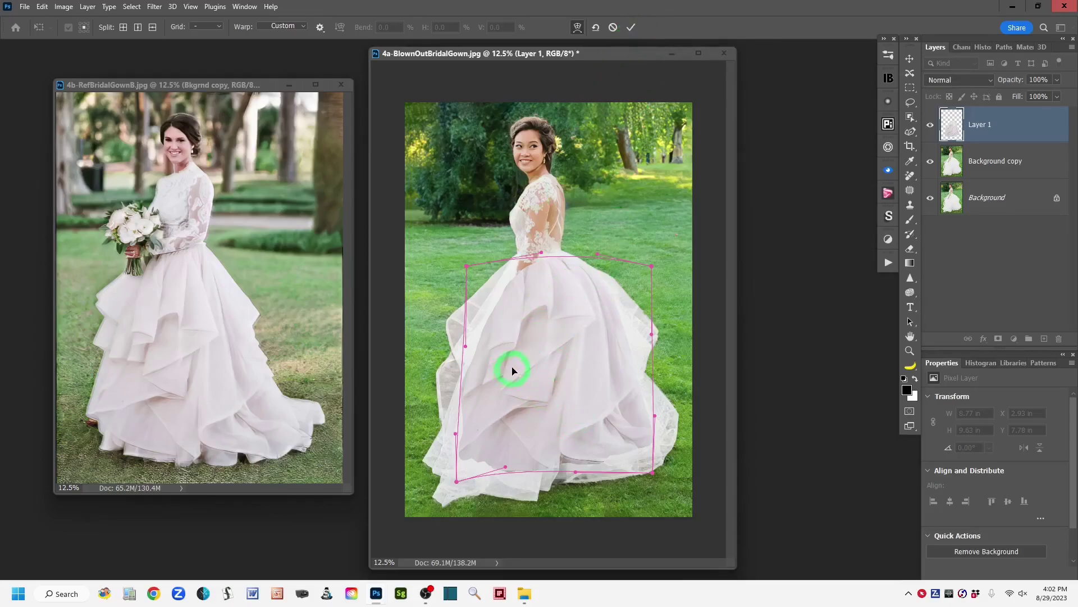
pyautogui.click(630, 28)
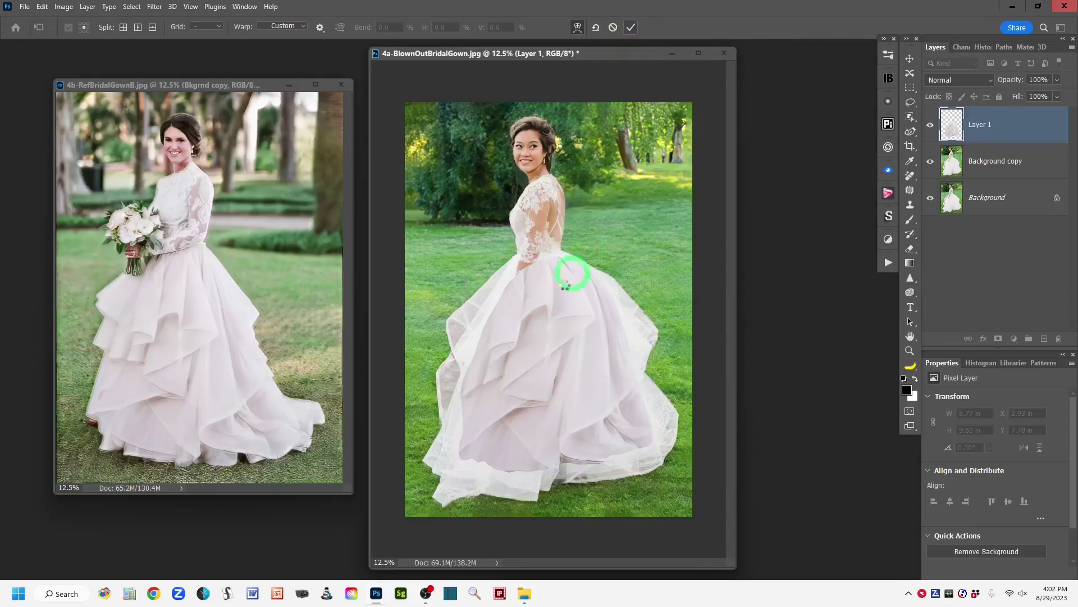
pyautogui.press('l')
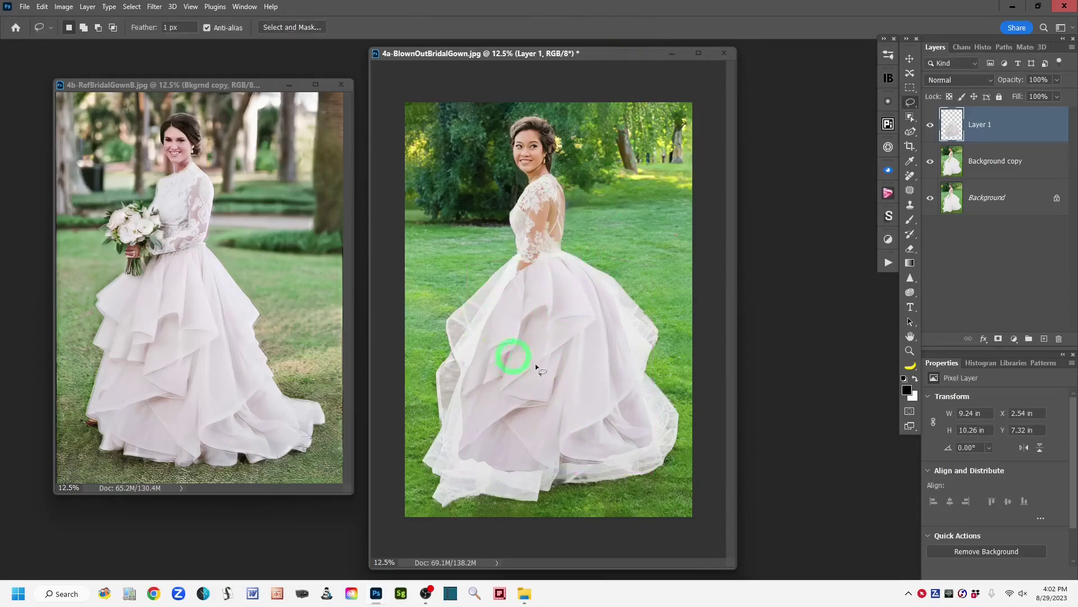
# Rename Layer 1 as Ref Fabric.
pyautogui.doubleClick(981, 125)
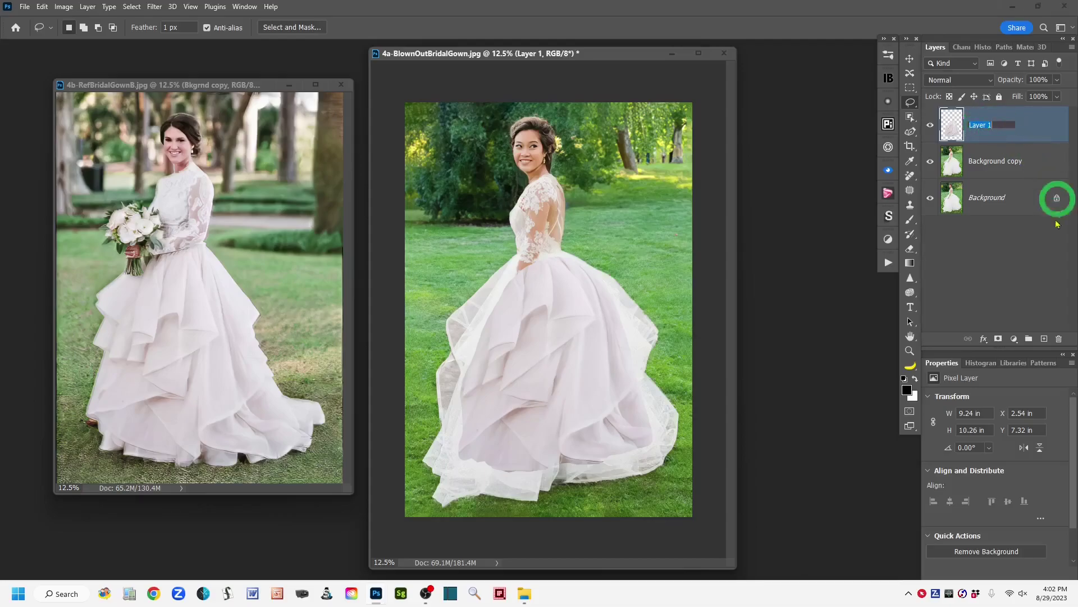
pyautogui.write('Ref Fabric')
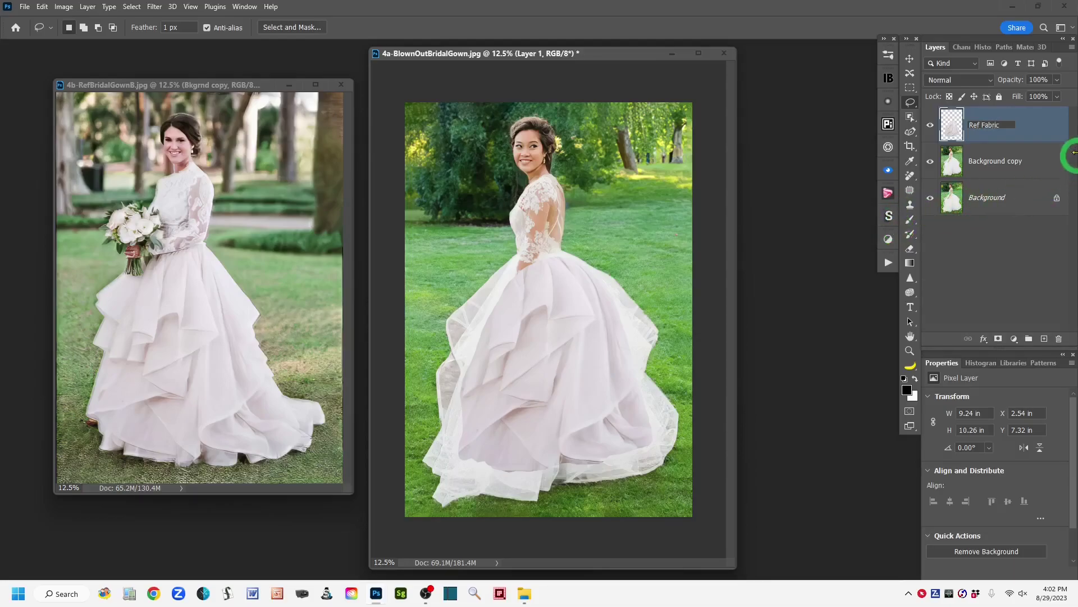
pyautogui.click(1039, 123)
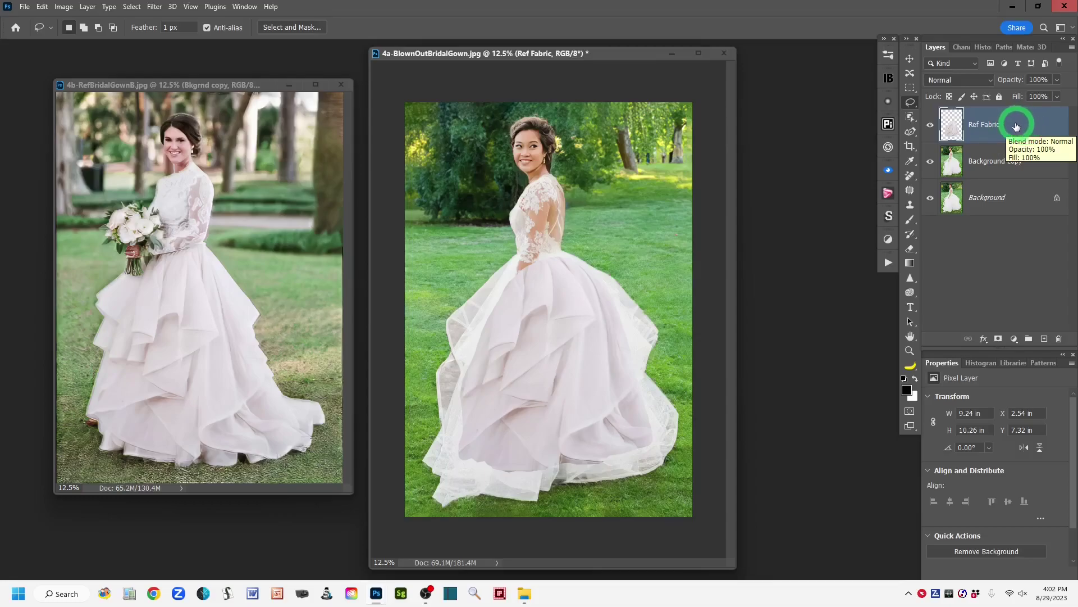
# Duplicate the Ref Fabric layer and hide the original.
pyautogui.moveTo(1023, 129); pyautogui.dragTo(1044, 340)
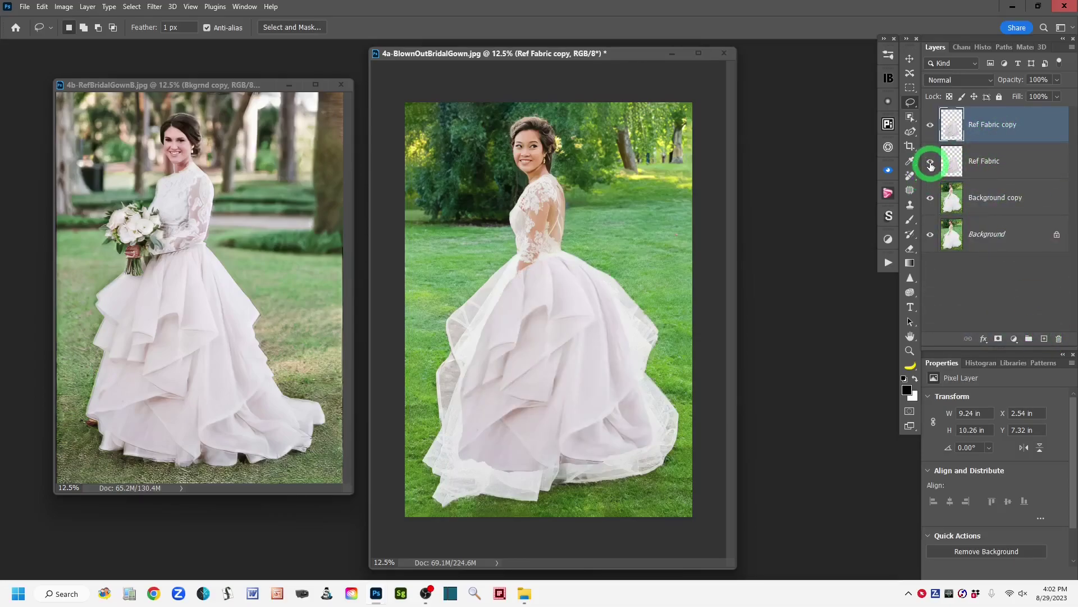
pyautogui.click(930, 164)
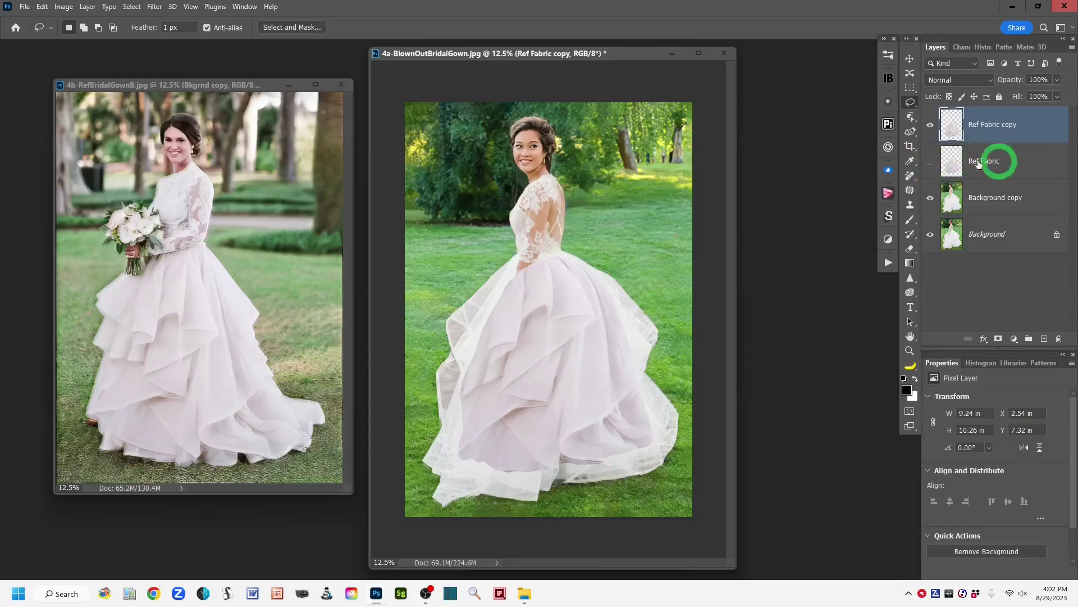
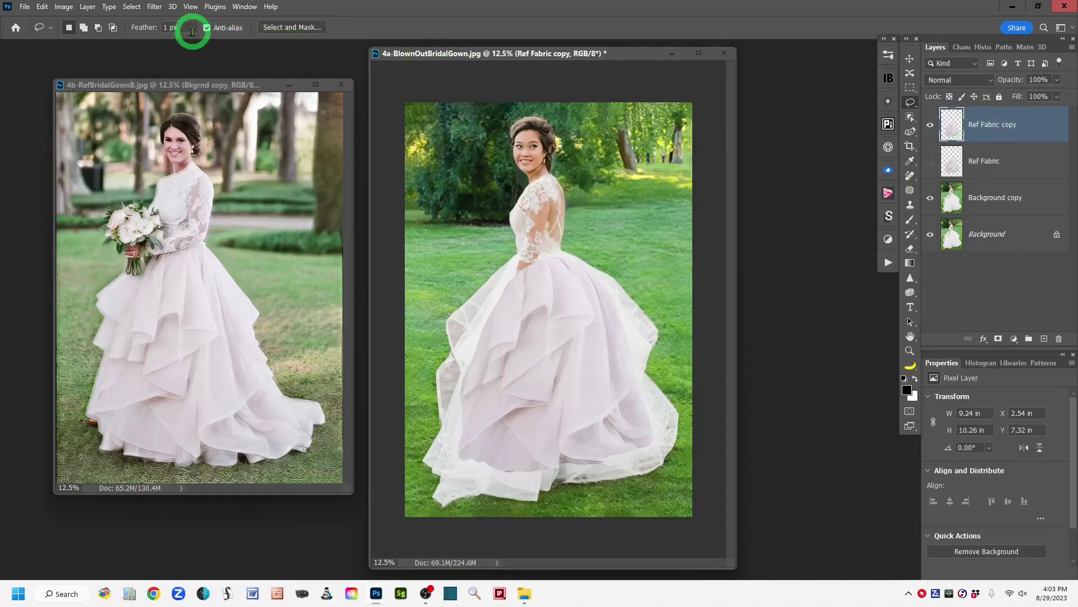
# Enable the Harmonization neural filter on Ref Fabric copy, using Background copy as the reference layer.
pyautogui.click(156, 7)
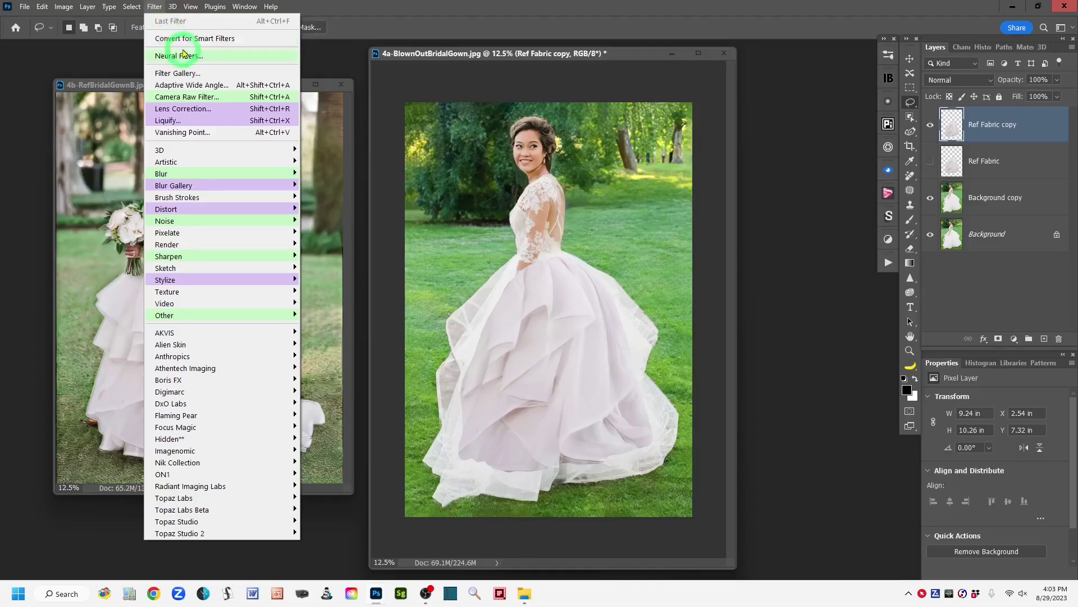
pyautogui.click(230, 56)
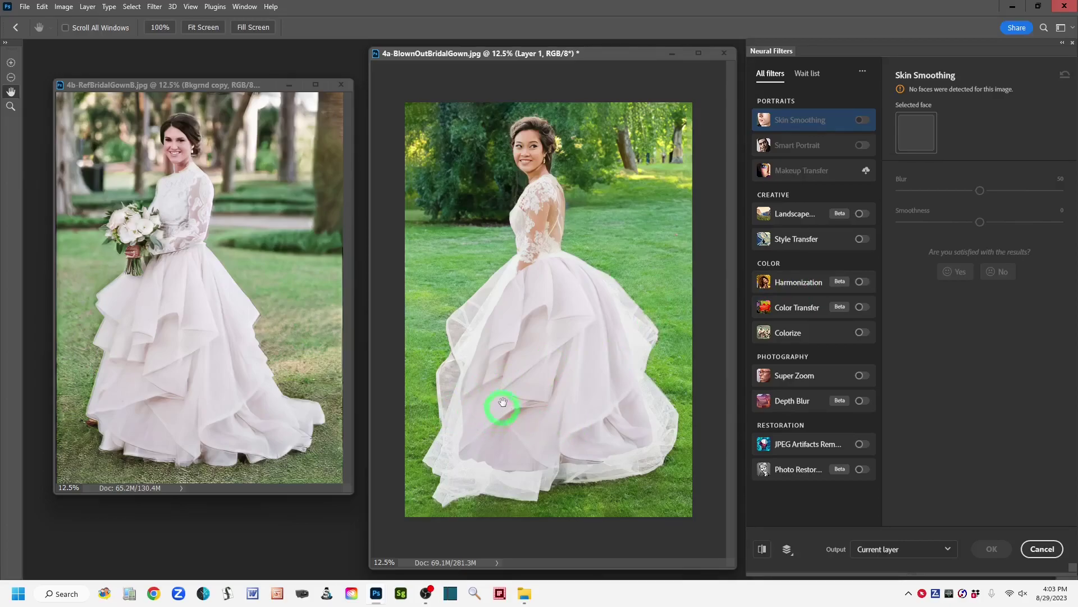
pyautogui.click(864, 283)
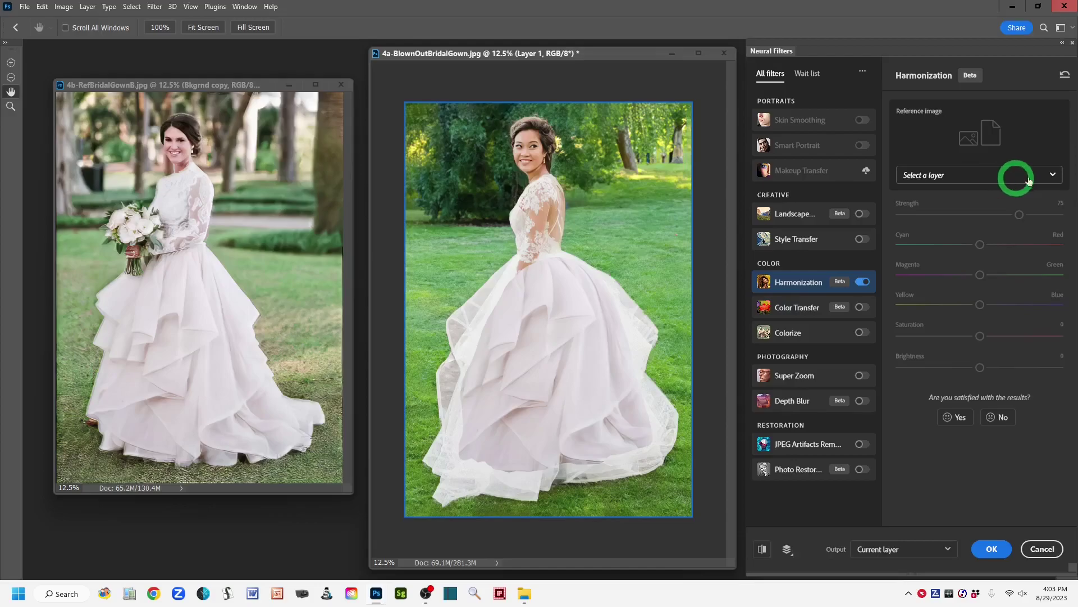
pyautogui.click(1053, 175)
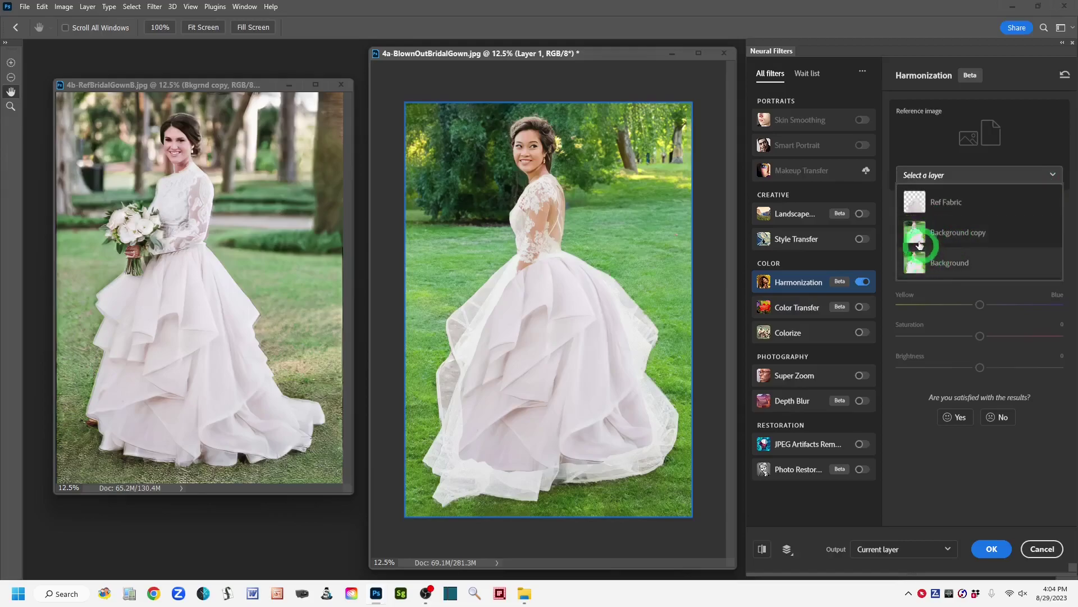
pyautogui.click(916, 234)
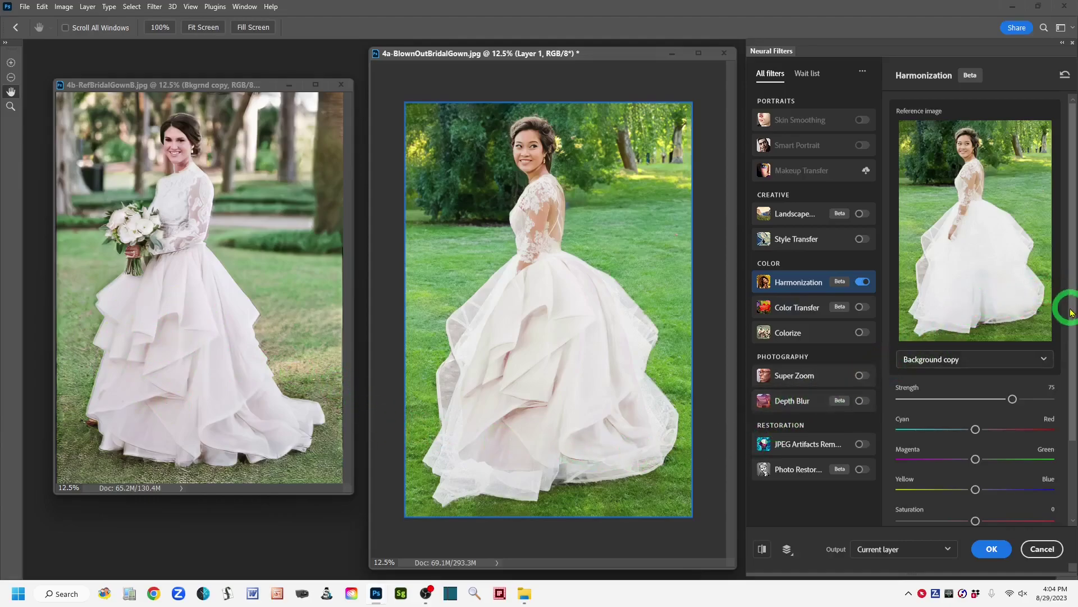
# Try Harmonization strengths of 84 and 73, and return the strength to 75.
pyautogui.moveTo(1073, 311); pyautogui.dragTo(1073, 396)
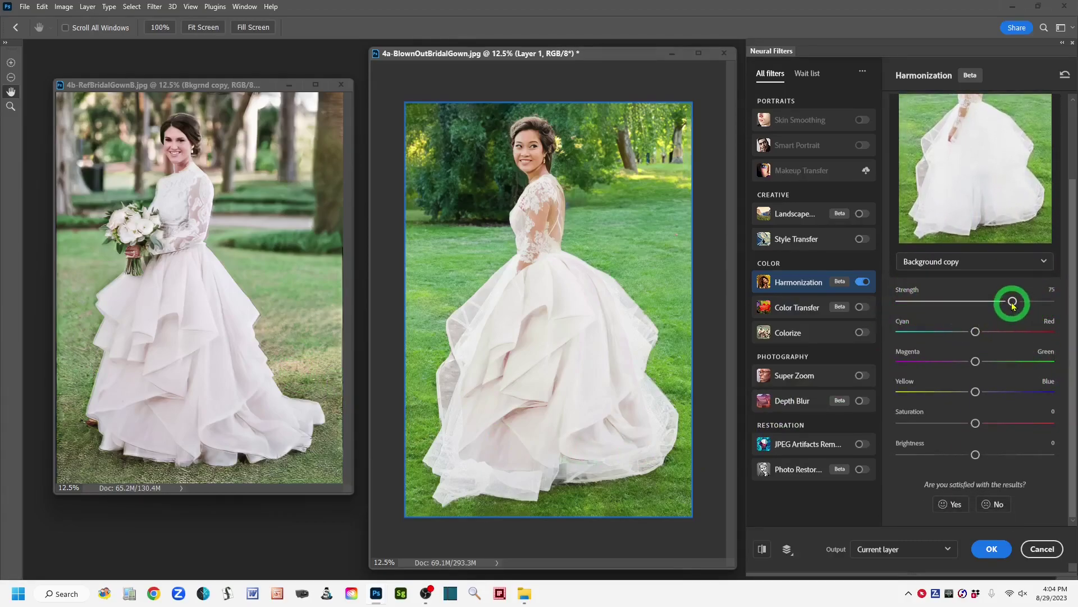
pyautogui.moveTo(1008, 304)
pyautogui.mouseDown()
pyautogui.moveTo(947, 307)
pyautogui.moveTo(1025, 301)
pyautogui.moveTo(1019, 316)
pyautogui.mouseUp()
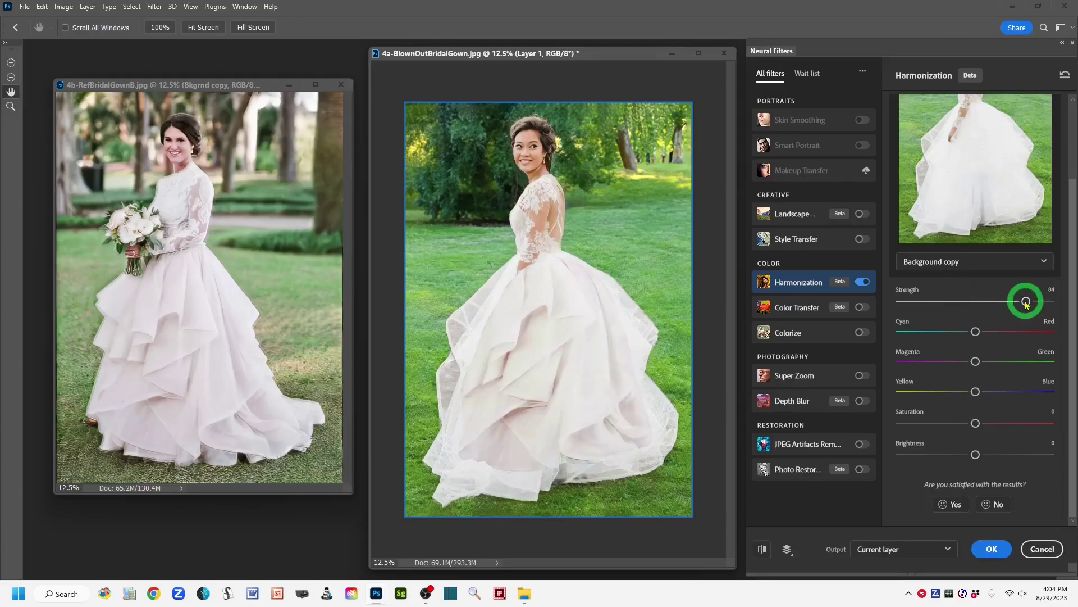
pyautogui.moveTo(1021, 302); pyautogui.dragTo(1010, 302)
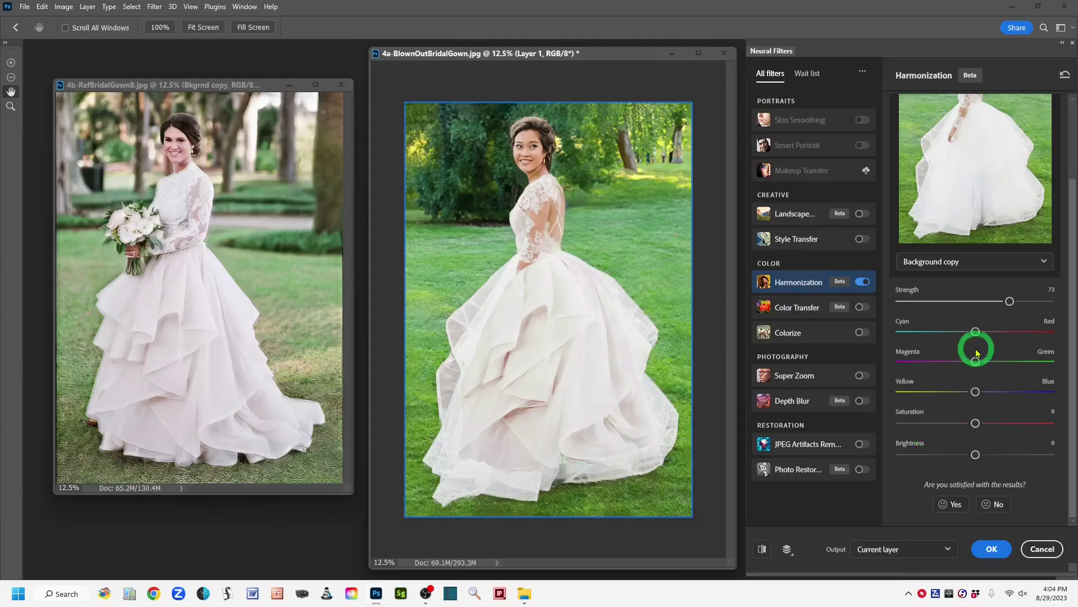
pyautogui.moveTo(1006, 302); pyautogui.dragTo(1013, 304)
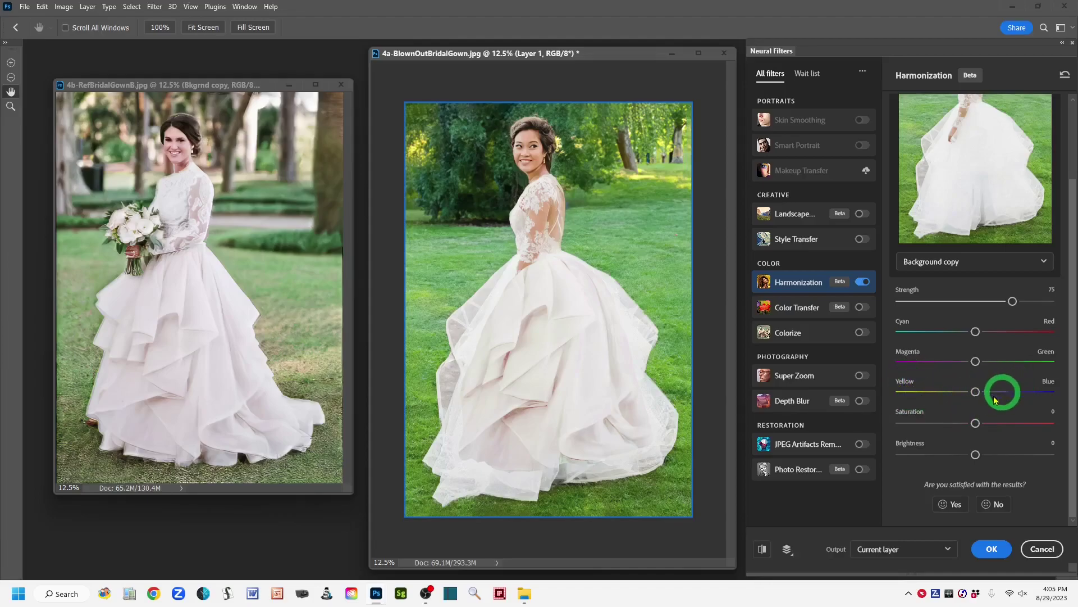
# Shift the fabric's Harmonization color balance slightly from yellow toward blue and set Brightness to +11.
pyautogui.moveTo(977, 394); pyautogui.dragTo(982, 398)
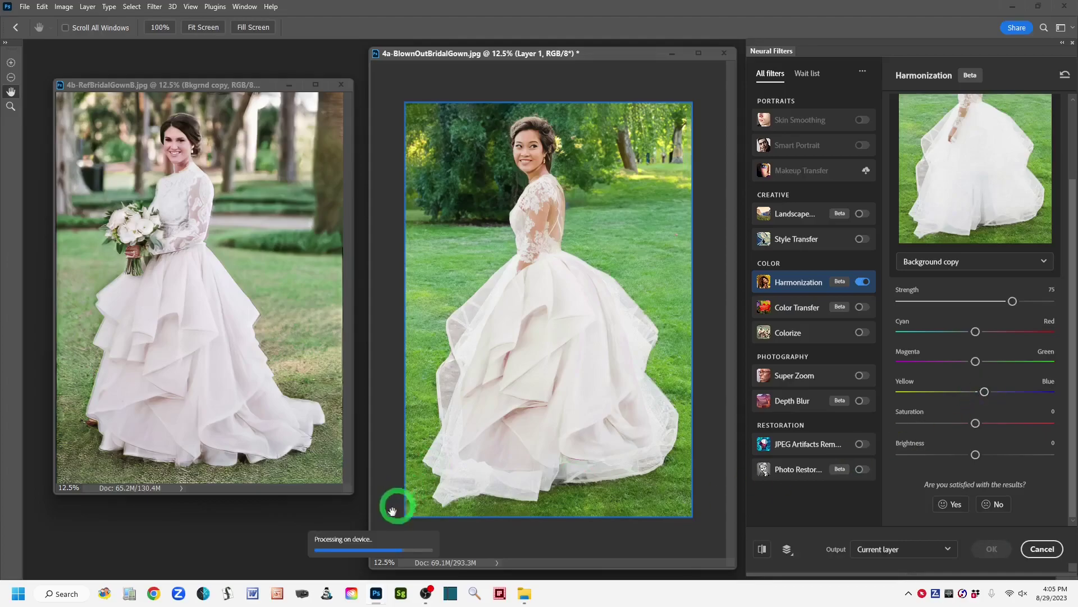
pyautogui.click(989, 398)
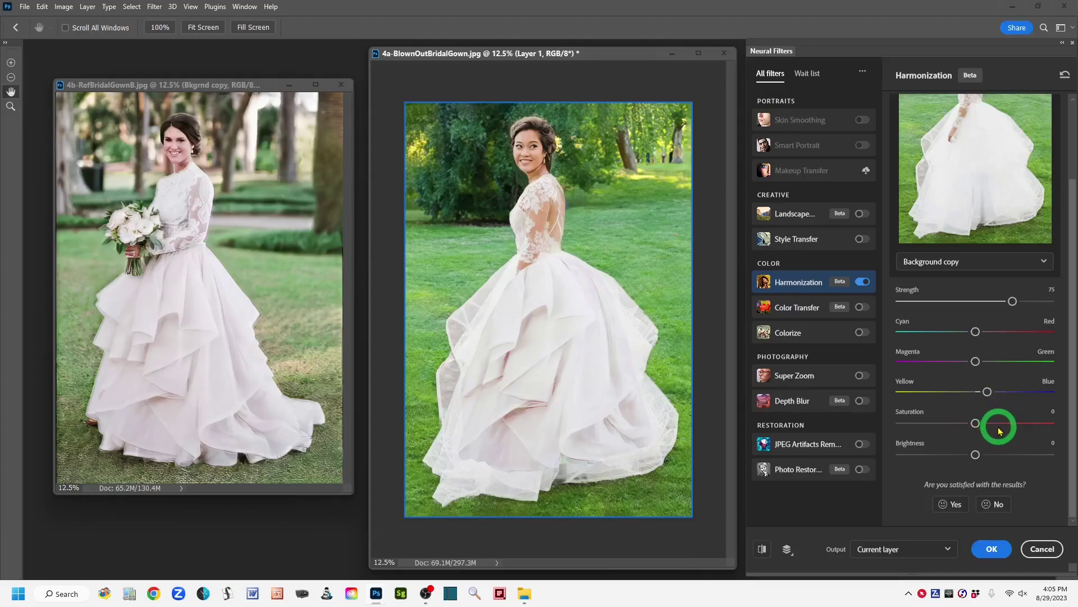
pyautogui.click(991, 399)
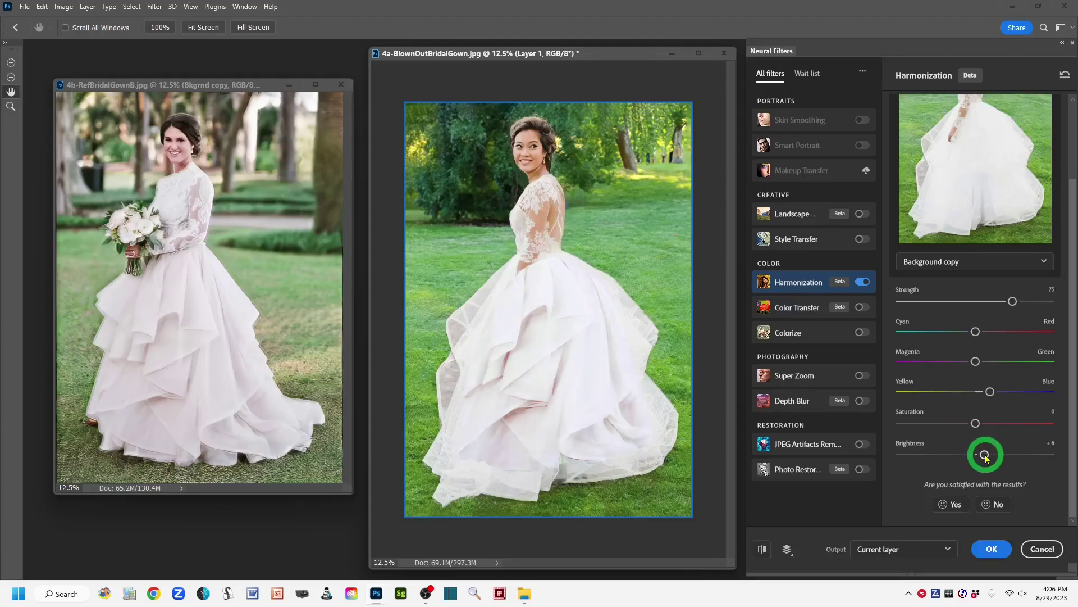
pyautogui.moveTo(988, 459); pyautogui.dragTo(992, 460)
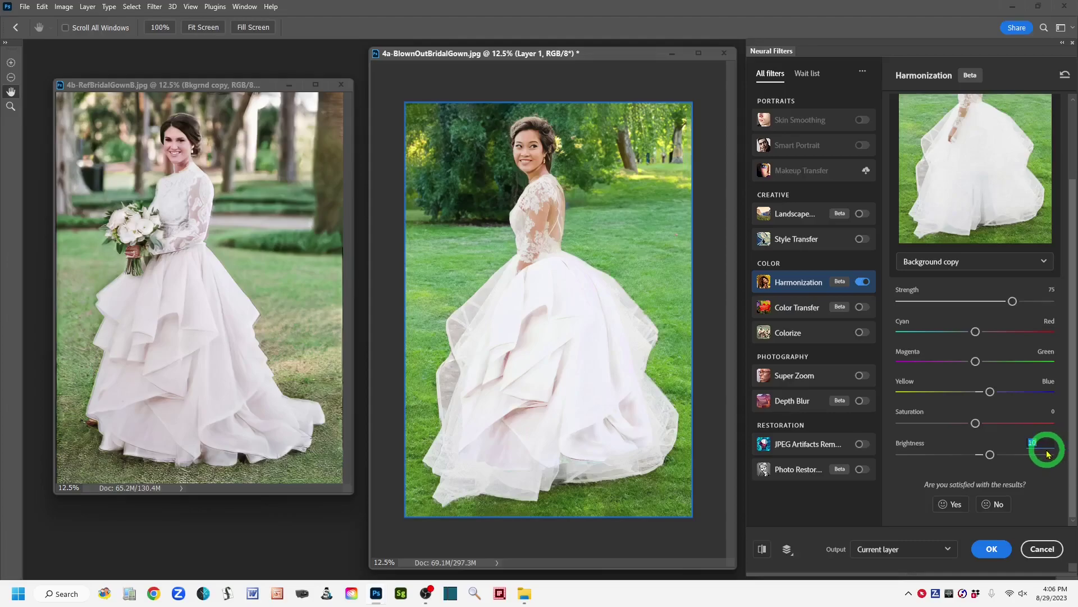
pyautogui.write('11')
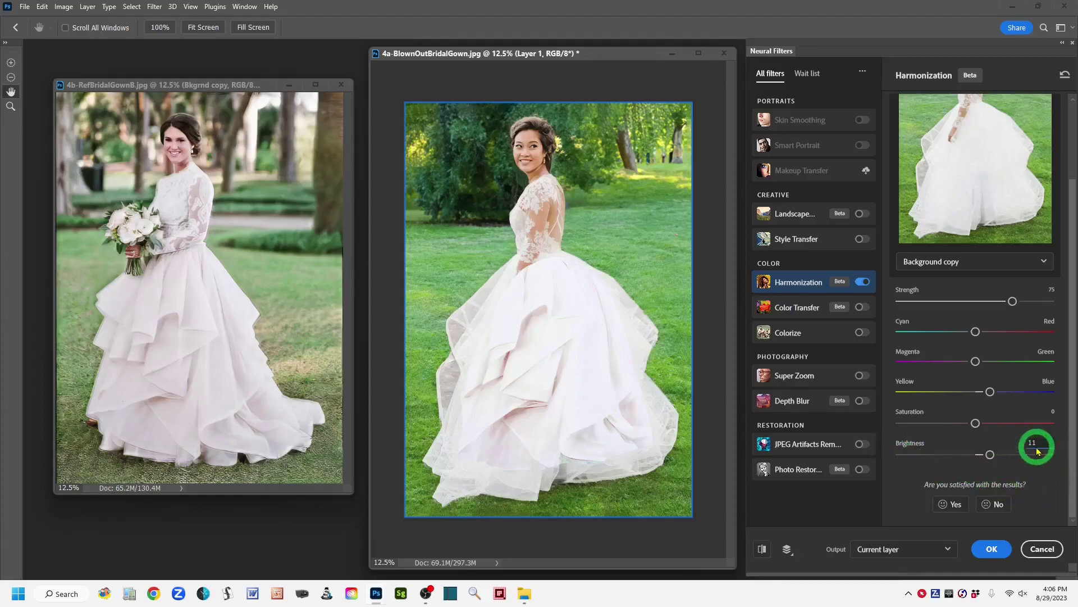
pyautogui.press('Return')
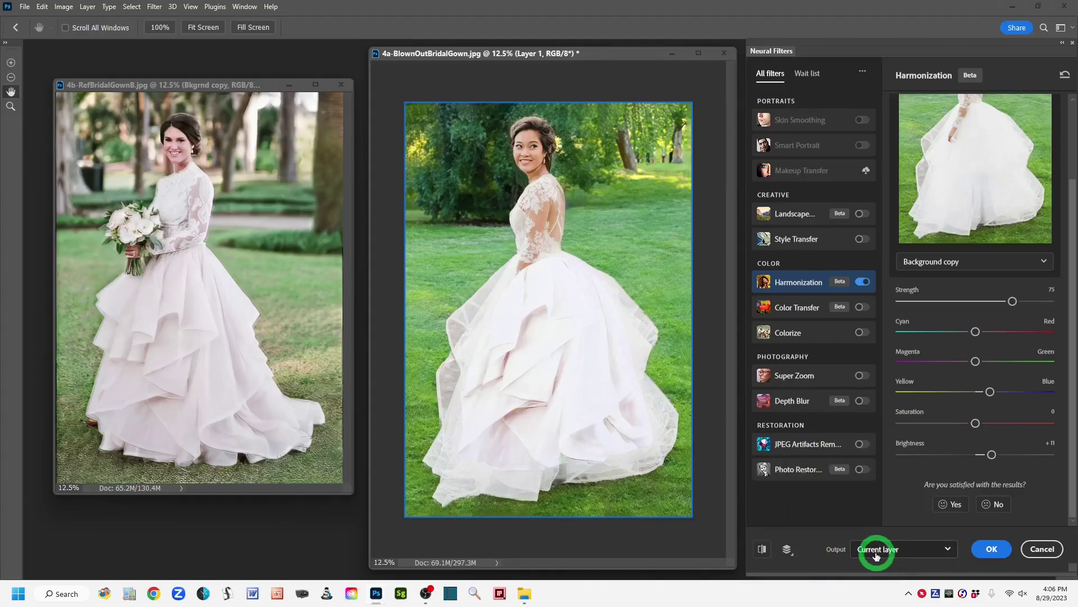
# Output the Harmonization result to a new layer and rename that layer Harmonized Ref Fabric.
pyautogui.click(948, 553)
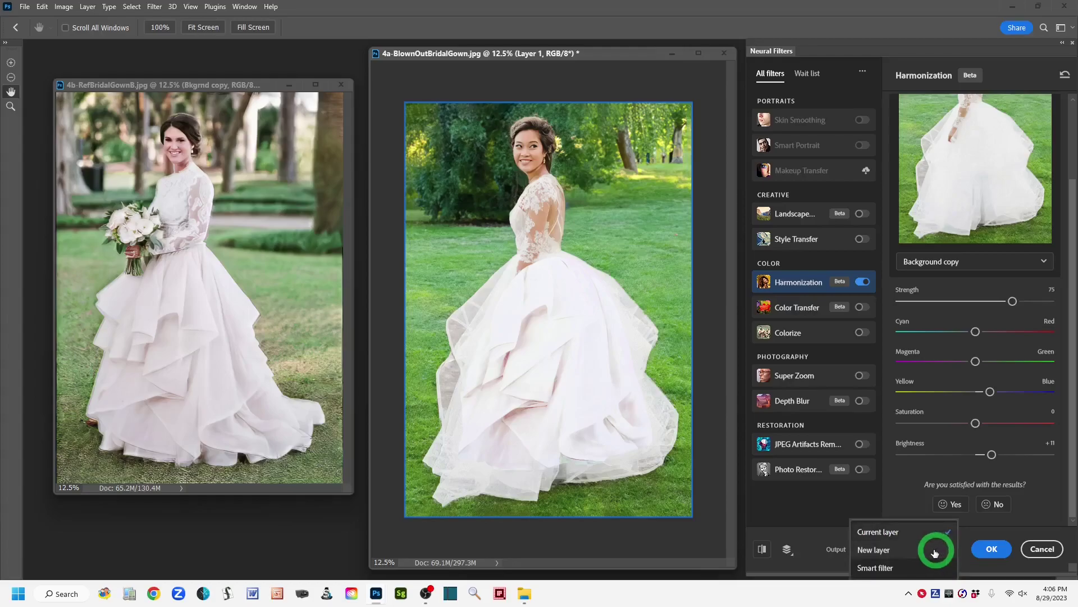
pyautogui.click(876, 552)
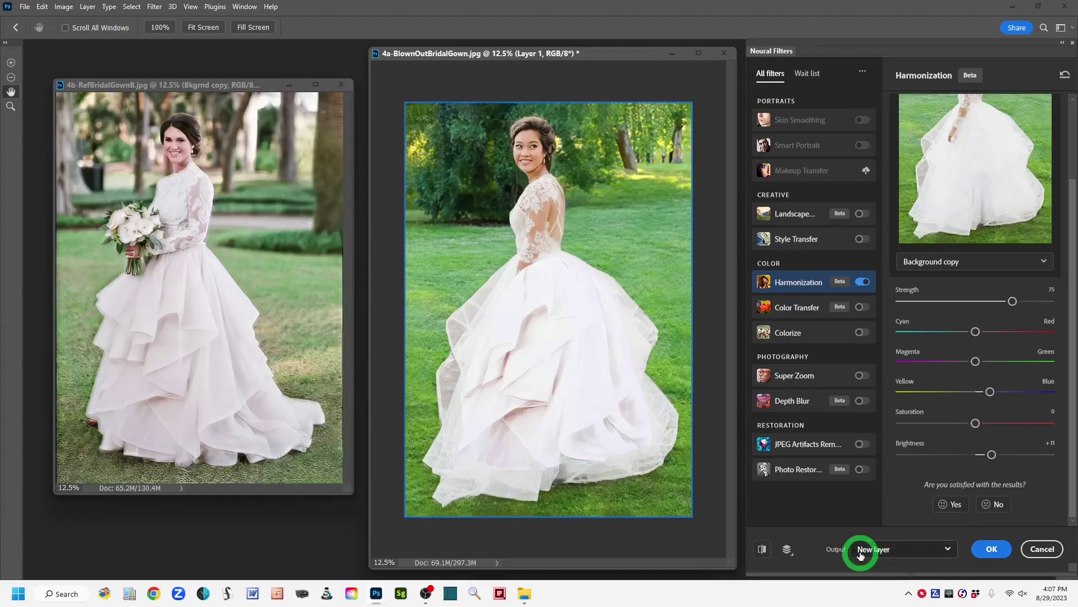
pyautogui.click(947, 553)
pyautogui.click(947, 550)
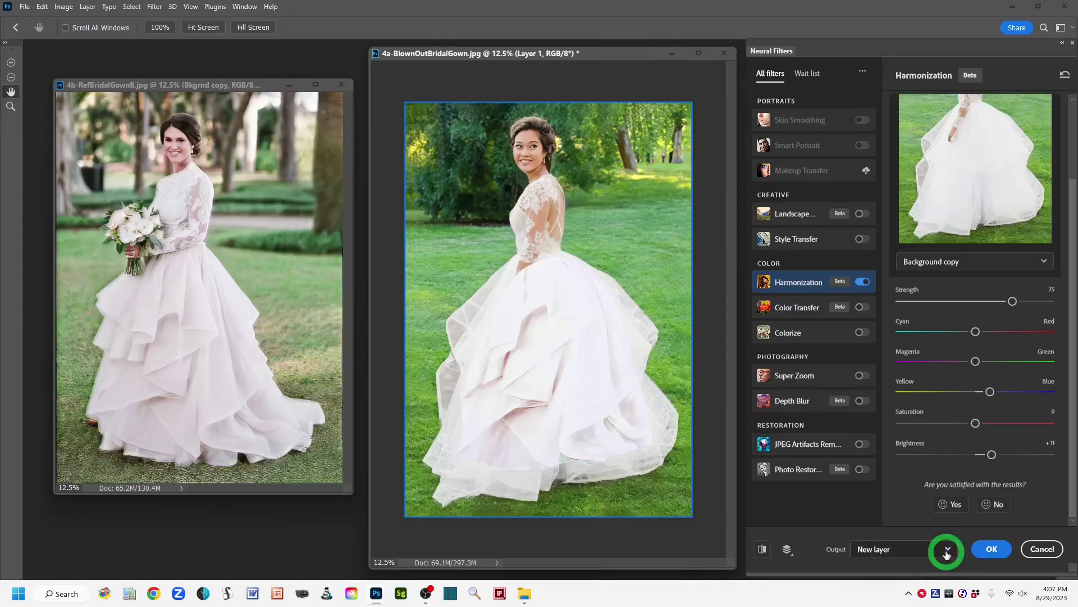
pyautogui.click(992, 549)
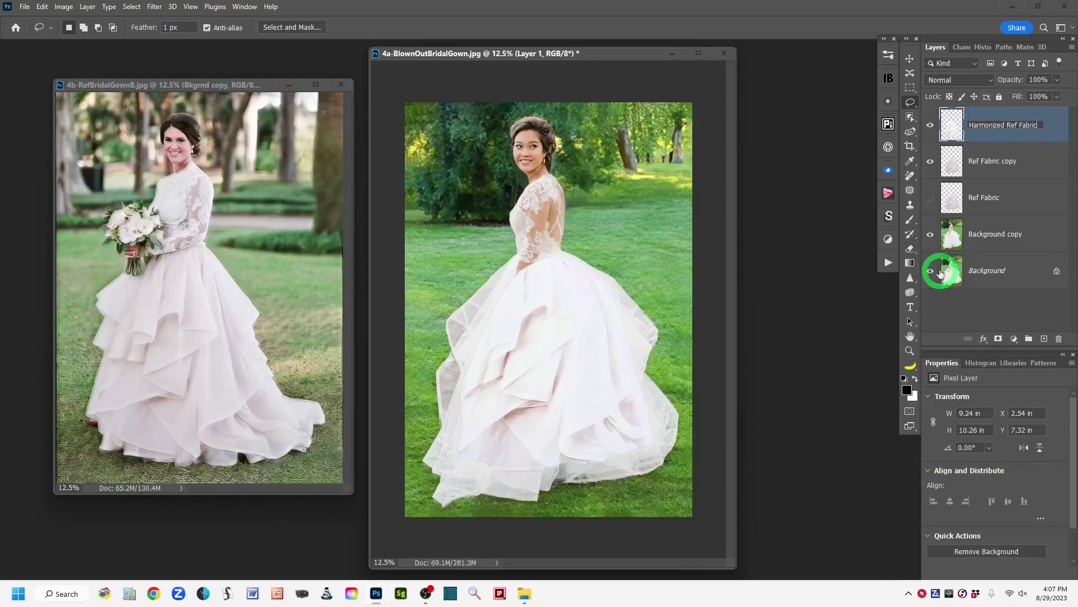
pyautogui.click(1061, 135)
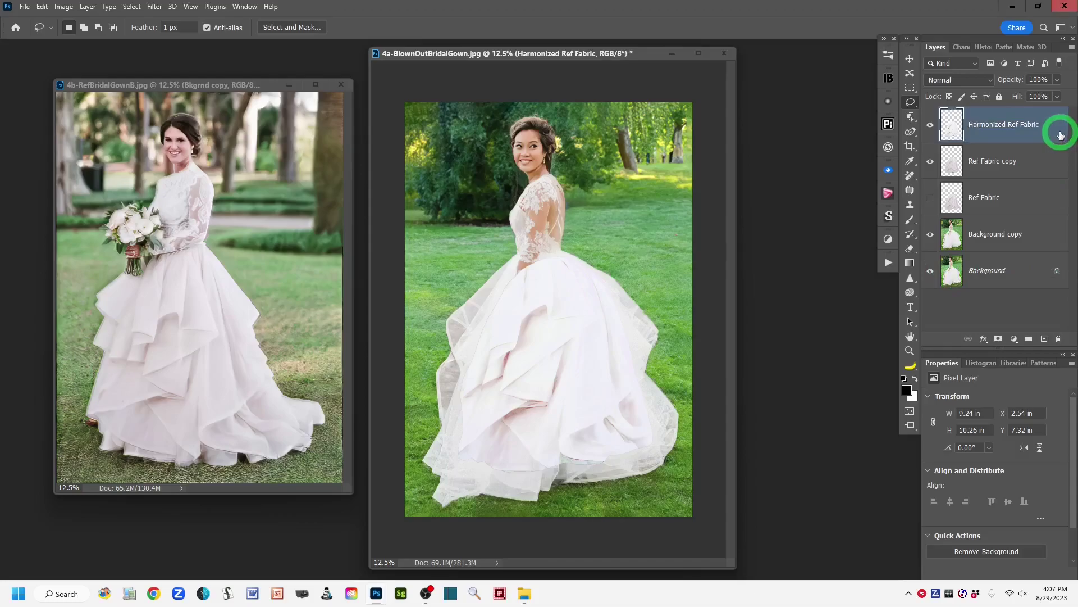
# Compare the skirt with and without the Harmonized Ref Fabric layer, and hide Ref Fabric copy.
pyautogui.click(930, 126)
pyautogui.click(930, 126)
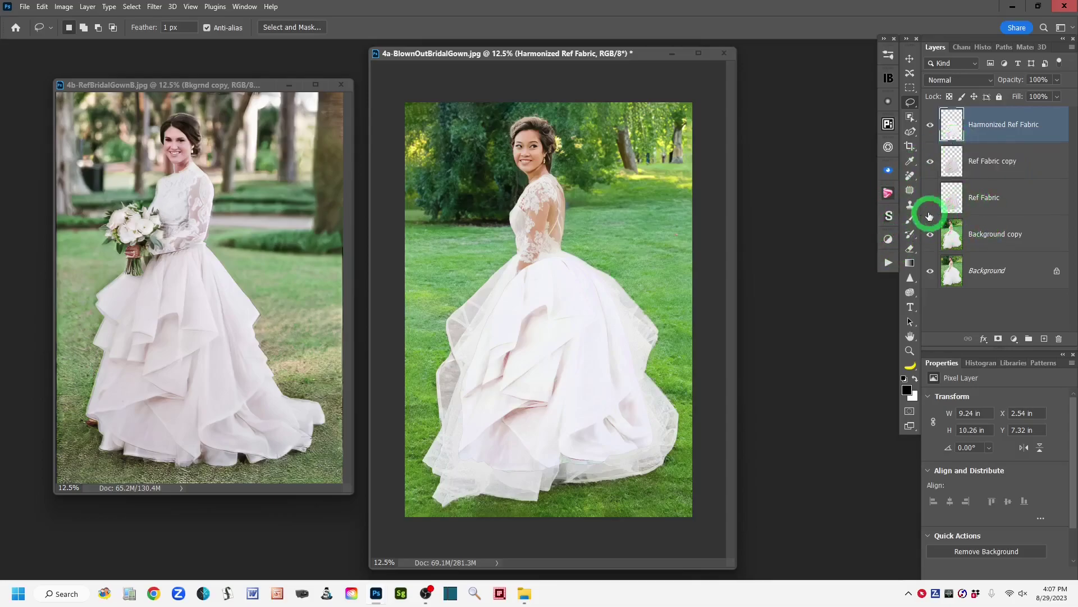
pyautogui.click(930, 163)
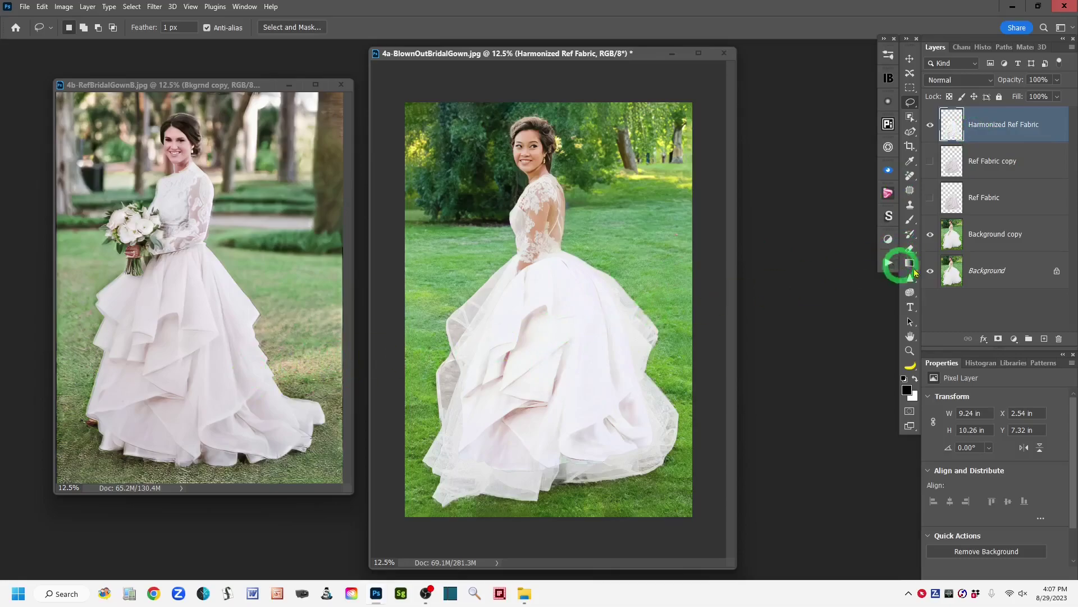
# Compare the original Background alone with the harmonized fabric composite by switching the other layers' visibility off and on.
pyautogui.keyDown('alt'); pyautogui.click(931, 272); pyautogui.keyUp('alt')
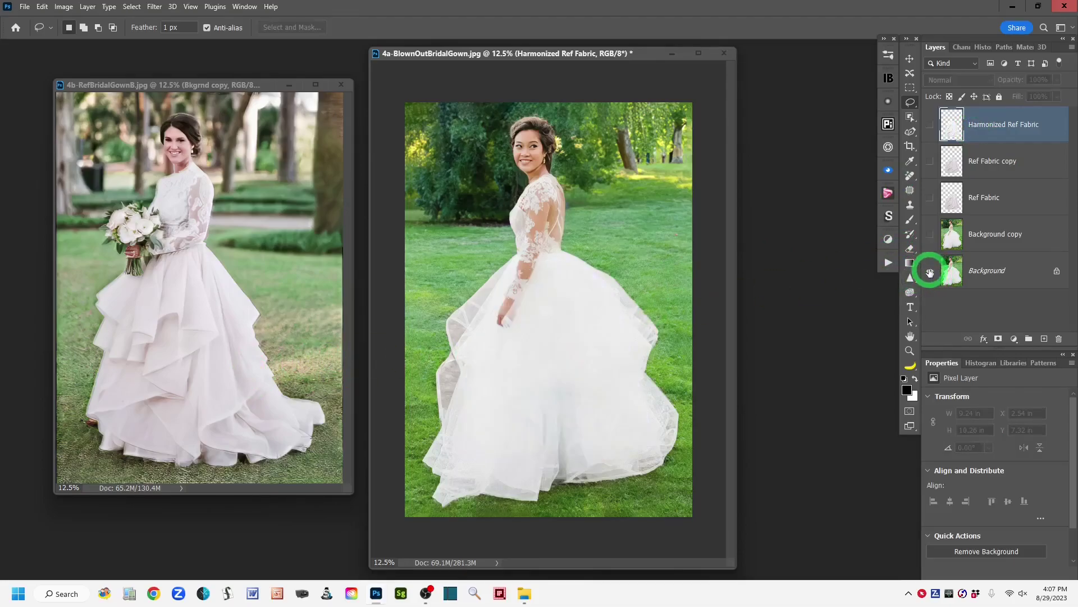
pyautogui.keyDown('alt'); pyautogui.click(930, 272); pyautogui.keyUp('alt')
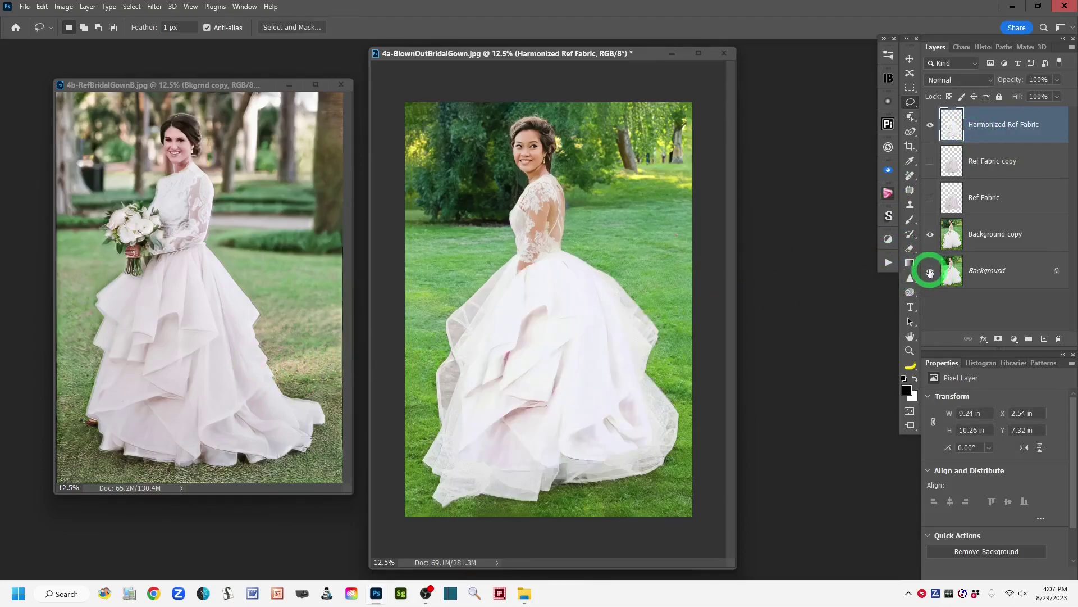
pyautogui.keyDown('alt'); pyautogui.click(931, 272); pyautogui.keyUp('alt')
pyautogui.keyDown('alt'); pyautogui.click(930, 272); pyautogui.keyUp('alt')
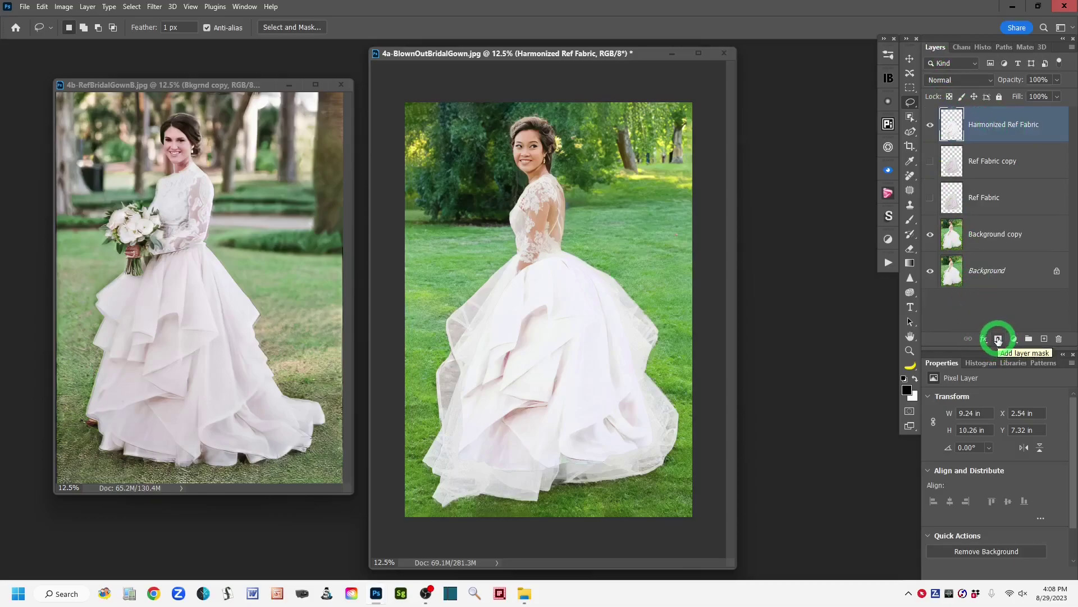
# Add a layer mask to Harmonized Ref Fabric and brush black over the bride's covered forearm to reveal it.
pyautogui.click(998, 340)
pyautogui.click(984, 131)
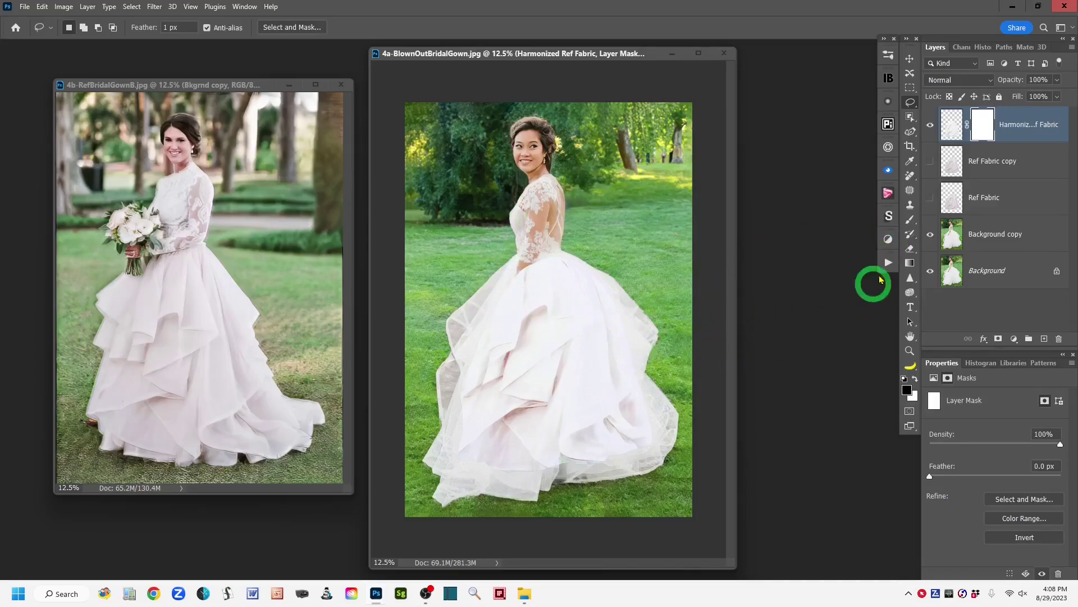
pyautogui.click(909, 220)
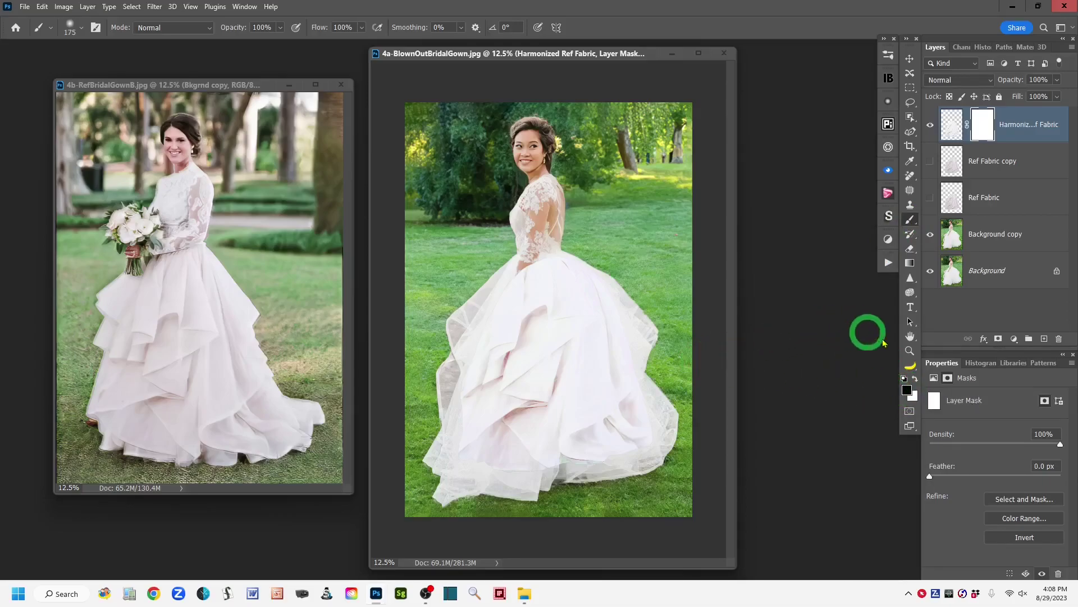
pyautogui.hotkey('ctrl', '+')
pyautogui.hotkey('ctrl', '+')
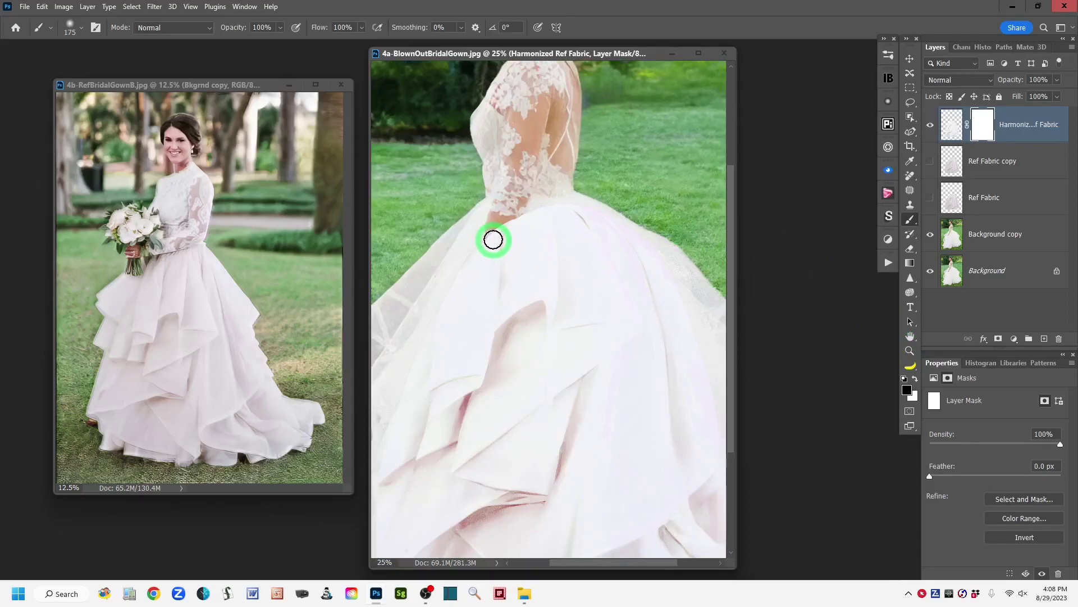
pyautogui.moveTo(495, 233)
pyautogui.mouseDown()
pyautogui.moveTo(526, 208)
pyautogui.moveTo(488, 271)
pyautogui.moveTo(502, 245)
pyautogui.moveTo(492, 247)
pyautogui.moveTo(475, 291)
pyautogui.moveTo(493, 249)
pyautogui.moveTo(481, 294)
pyautogui.mouseUp()
# Extend the black painting on the Harmonized Ref Fabric mask over the bride's hand, fingers and wrist.
pyautogui.click(984, 123)
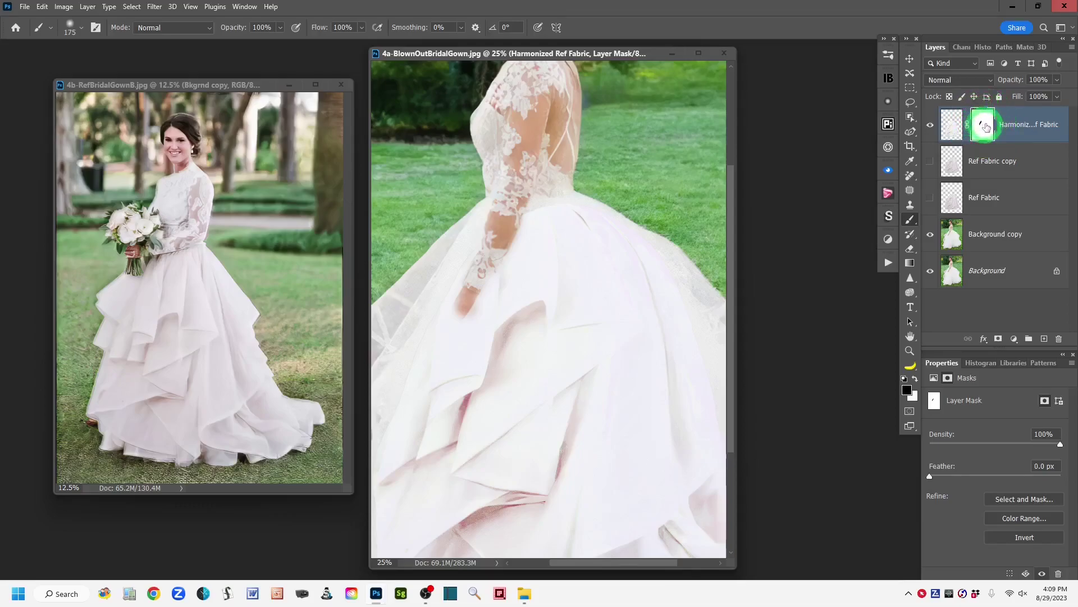
pyautogui.click(952, 131)
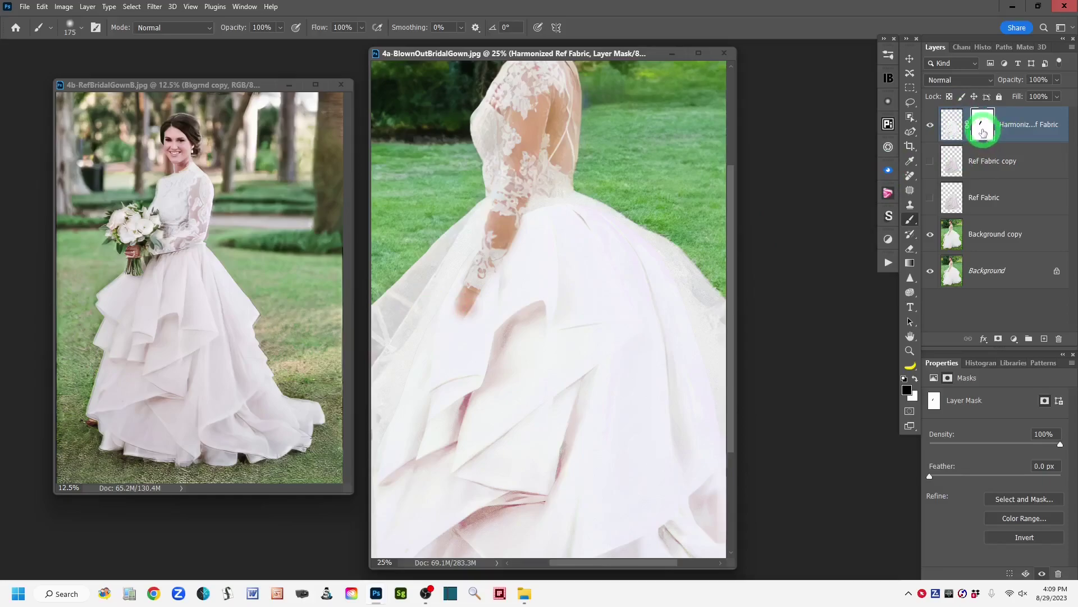
pyautogui.moveTo(482, 304); pyautogui.dragTo(458, 318)
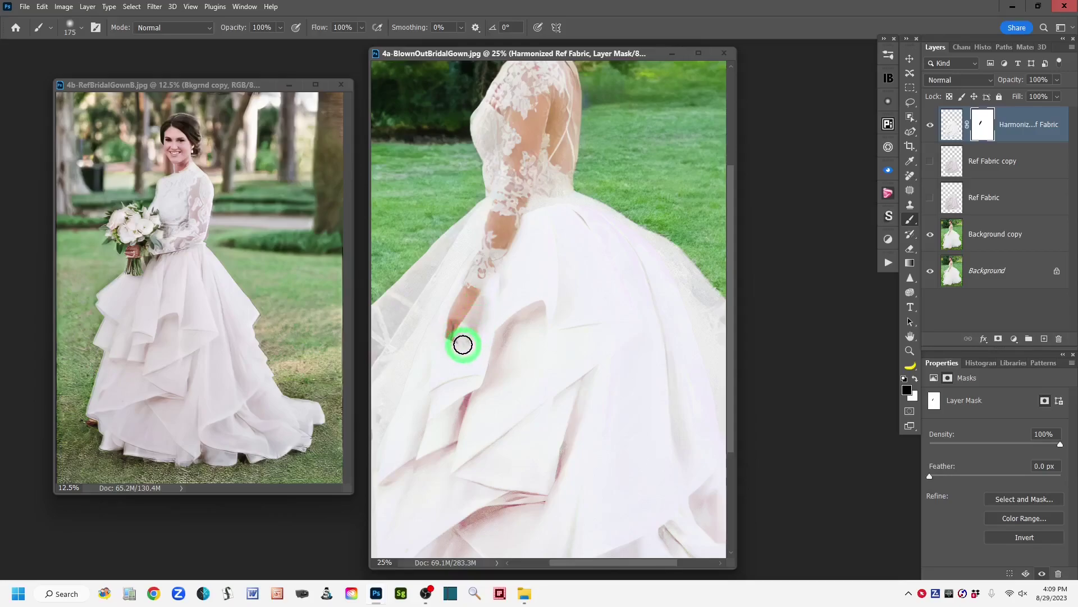
pyautogui.moveTo(464, 332)
pyautogui.mouseDown()
pyautogui.moveTo(481, 313)
pyautogui.moveTo(518, 212)
pyautogui.moveTo(487, 298)
pyautogui.moveTo(480, 307)
pyautogui.moveTo(514, 220)
pyautogui.moveTo(448, 328)
pyautogui.moveTo(451, 346)
pyautogui.moveTo(472, 341)
pyautogui.moveTo(452, 350)
pyautogui.moveTo(469, 348)
pyautogui.moveTo(479, 374)
pyautogui.moveTo(449, 382)
pyautogui.moveTo(469, 324)
pyautogui.moveTo(460, 351)
pyautogui.moveTo(548, 379)
pyautogui.moveTo(607, 331)
pyautogui.moveTo(483, 296)
pyautogui.moveTo(488, 260)
pyautogui.mouseUp()
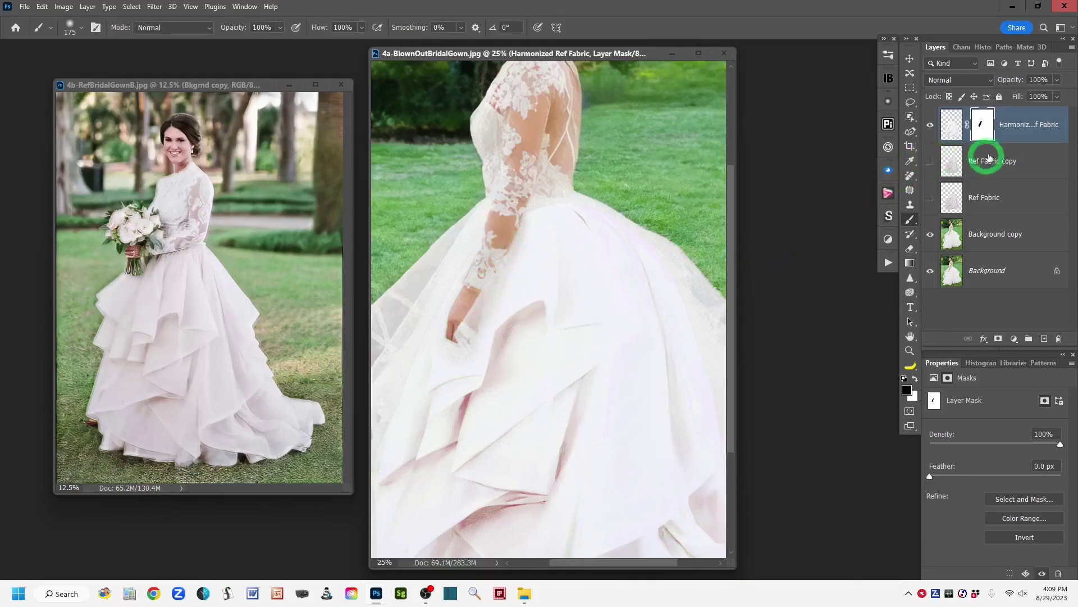
# Inspect the Harmonized Ref Fabric layer mask by itself in black and white, and return to the normal image view.
pyautogui.click(984, 131)
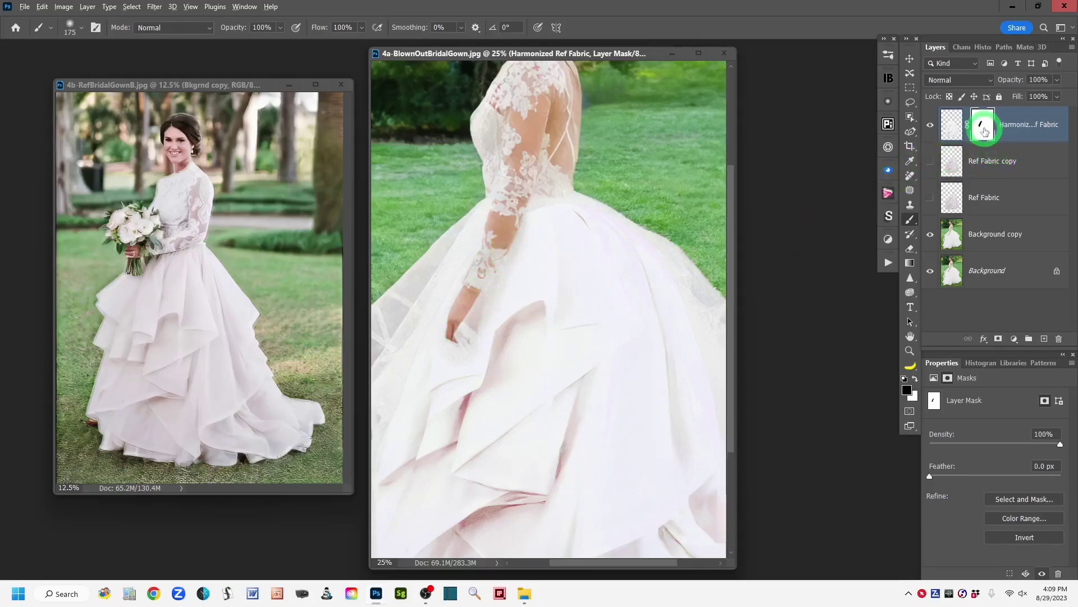
pyautogui.keyDown('alt'); pyautogui.click(984, 131); pyautogui.keyUp('alt')
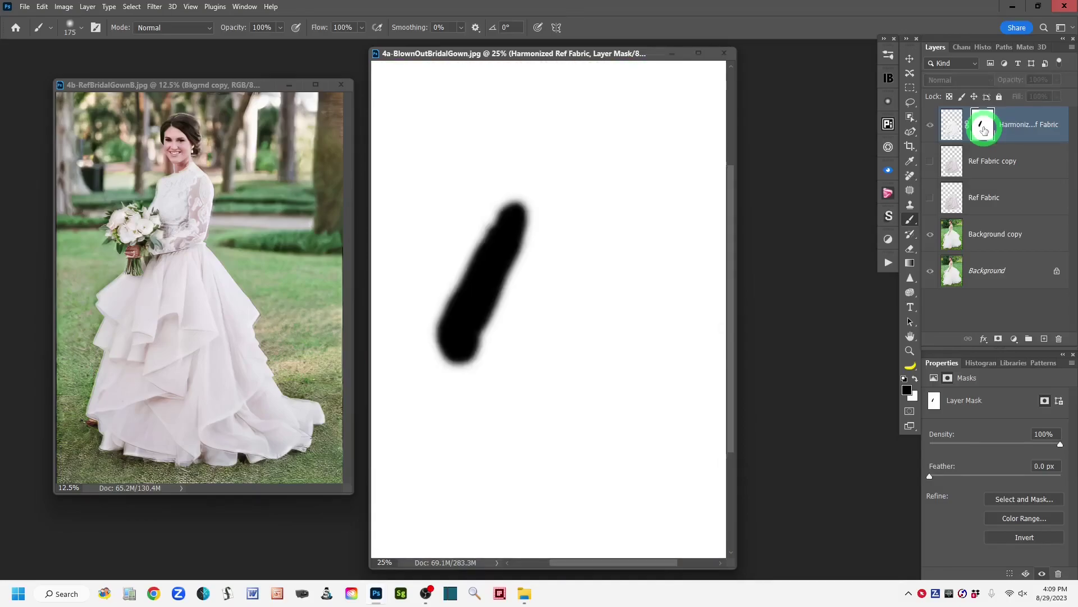
pyautogui.keyDown('alt'); pyautogui.click(984, 131); pyautogui.keyUp('alt')
pyautogui.click(954, 131)
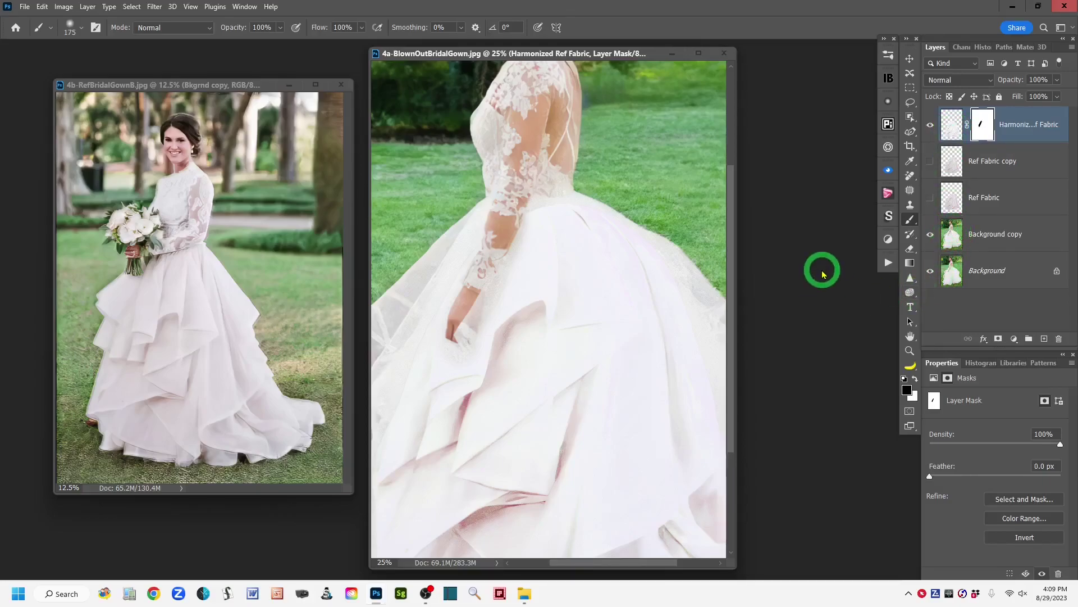
# Lower the Harmonized Ref Fabric layer's opacity to 43% and compare the blend with the original Background alone.
pyautogui.hotkey('ctrl', '-')
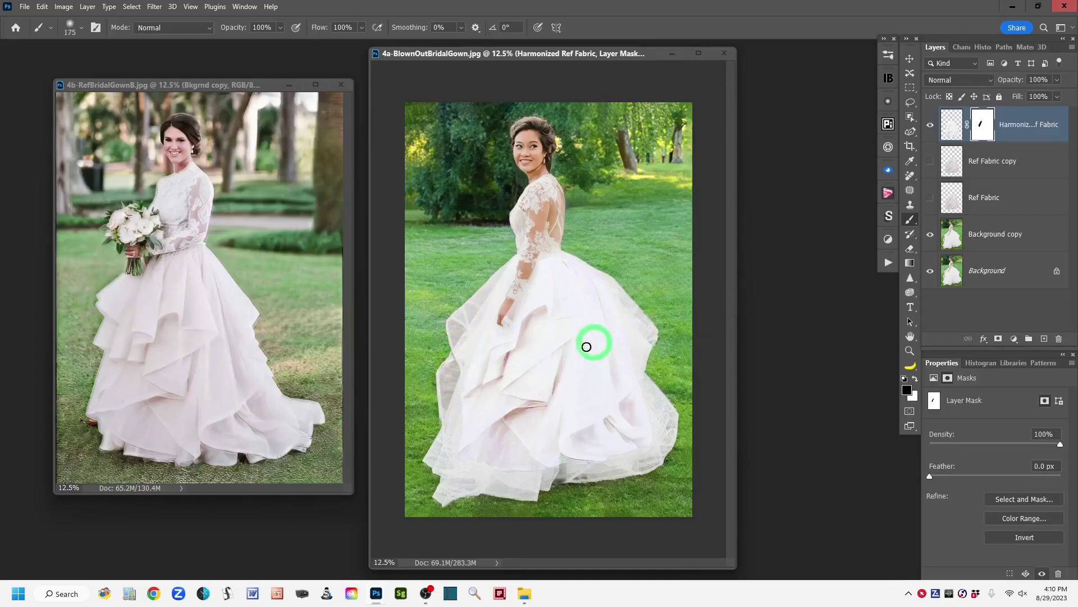
pyautogui.click(951, 125)
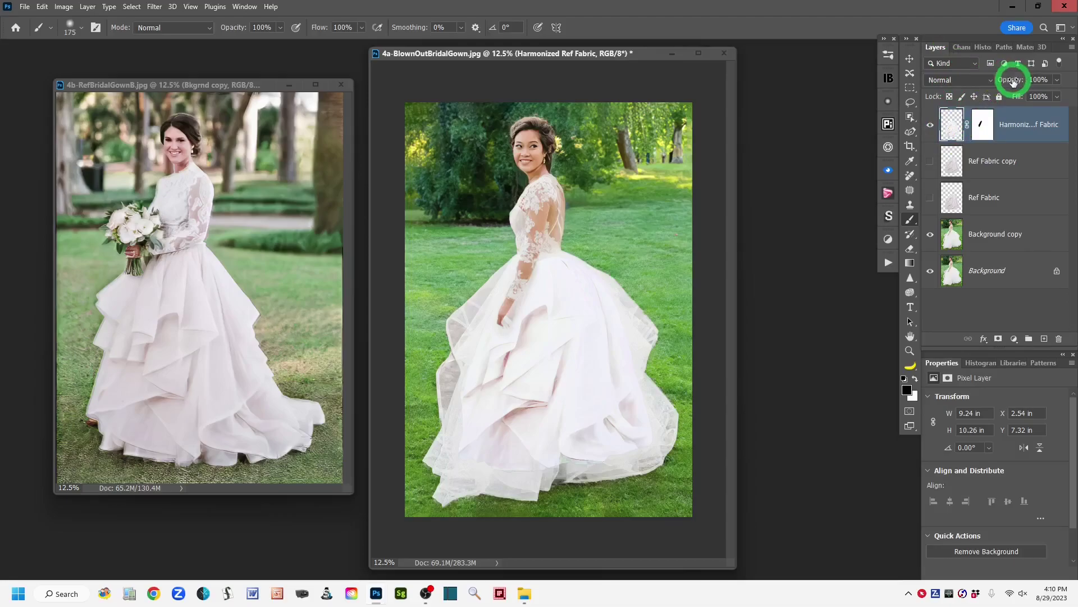
pyautogui.moveTo(1013, 82); pyautogui.dragTo(1011, 80)
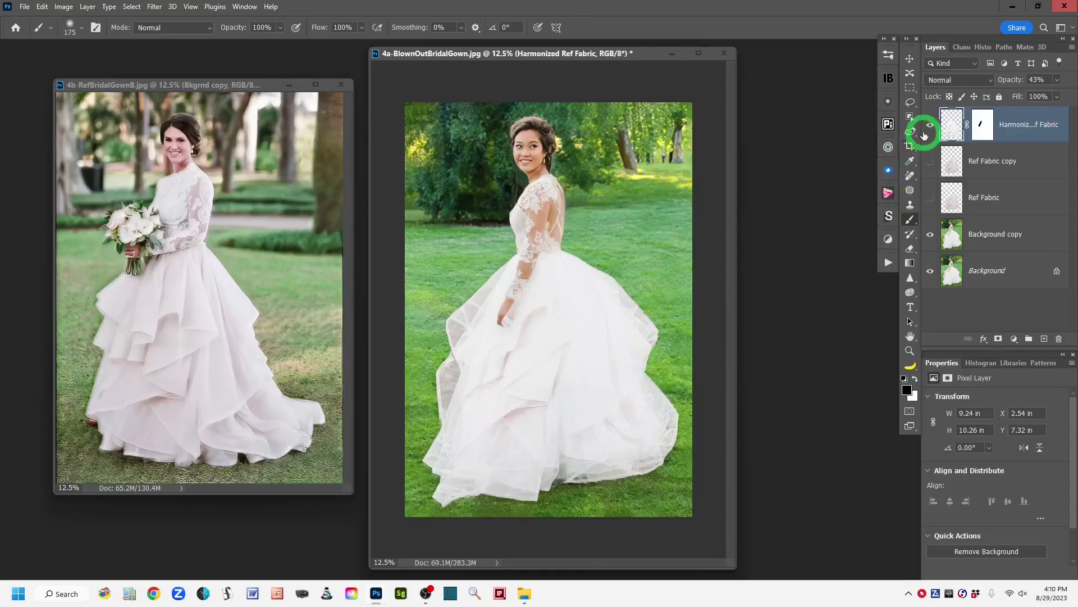
pyautogui.keyDown('alt'); pyautogui.click(931, 273); pyautogui.keyUp('alt')
pyautogui.keyDown('alt'); pyautogui.click(930, 273); pyautogui.keyUp('alt')
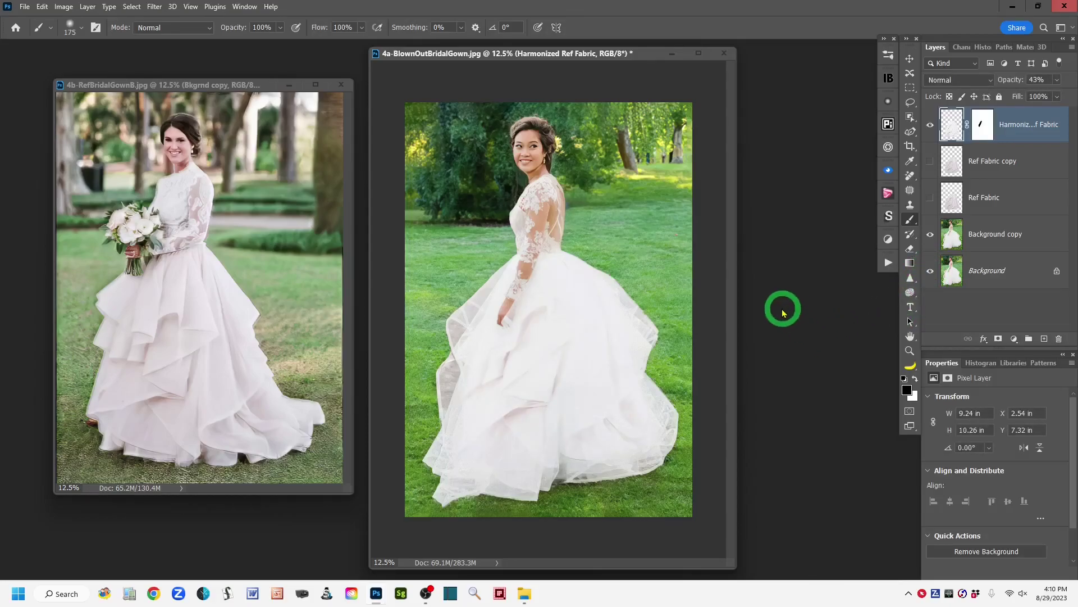
# Add a new layer and remove the hard fabric edge on the upper right skirt with the Remove tool at size 150, sampling all layers.
pyautogui.hotkey('ctrl', '+')
pyautogui.hotkey('ctrl', '+')
pyautogui.hotkey('ctrl', '+')
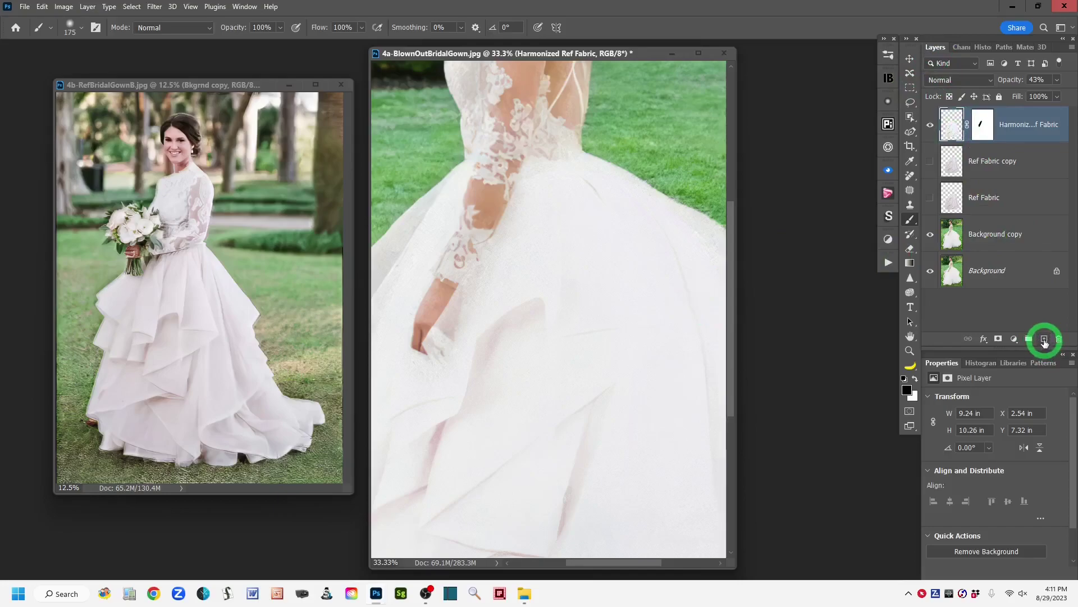
pyautogui.click(1045, 340)
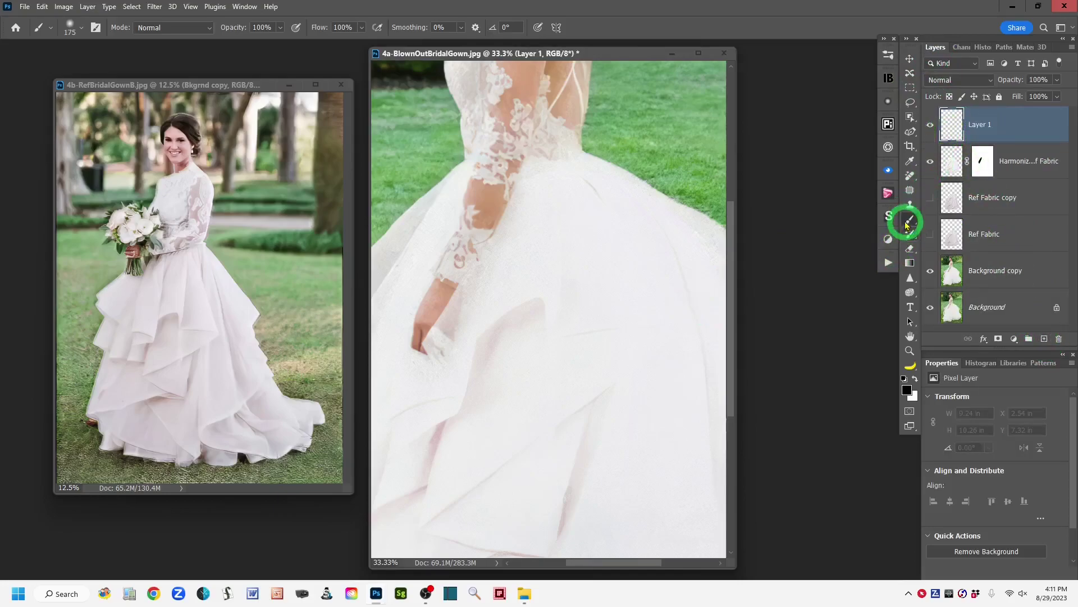
pyautogui.click(910, 176)
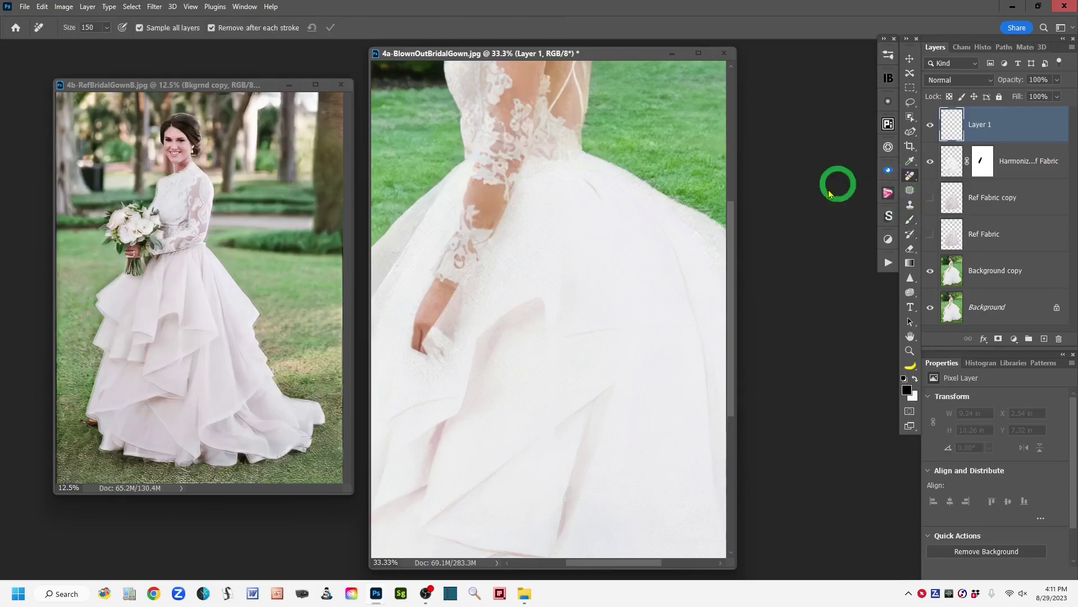
pyautogui.moveTo(645, 284); pyautogui.dragTo(489, 242)
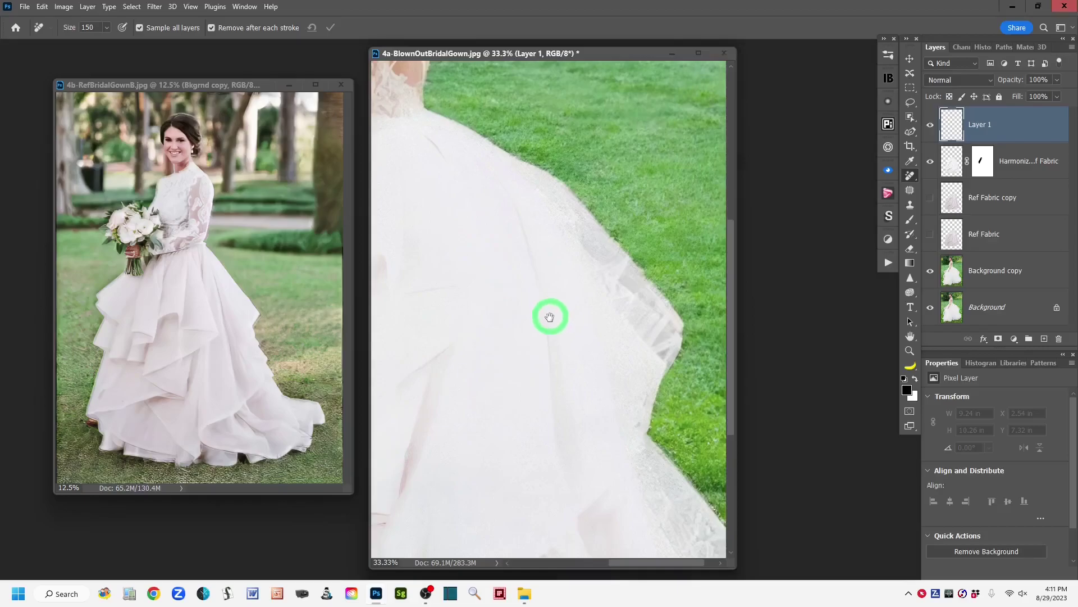
pyautogui.moveTo(506, 200); pyautogui.dragTo(556, 319)
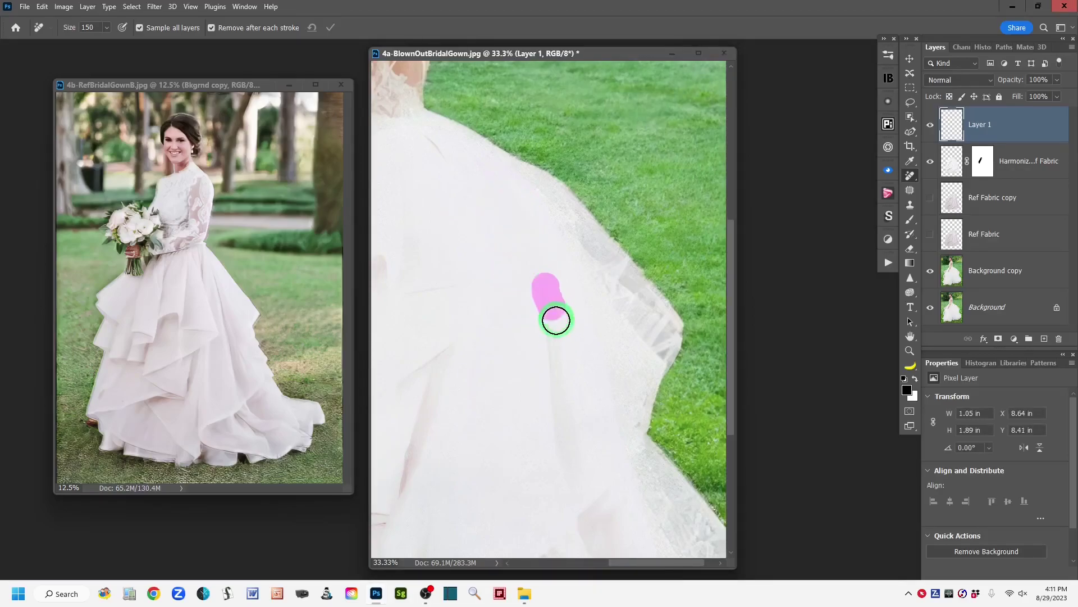
# Remove the fabric edge below the waist, and erase the curved line above the hem with the Remove tool at size 40.
pyautogui.moveTo(474, 335)
pyautogui.mouseDown()
pyautogui.moveTo(578, 277)
pyautogui.moveTo(640, 262)
pyautogui.mouseUp()
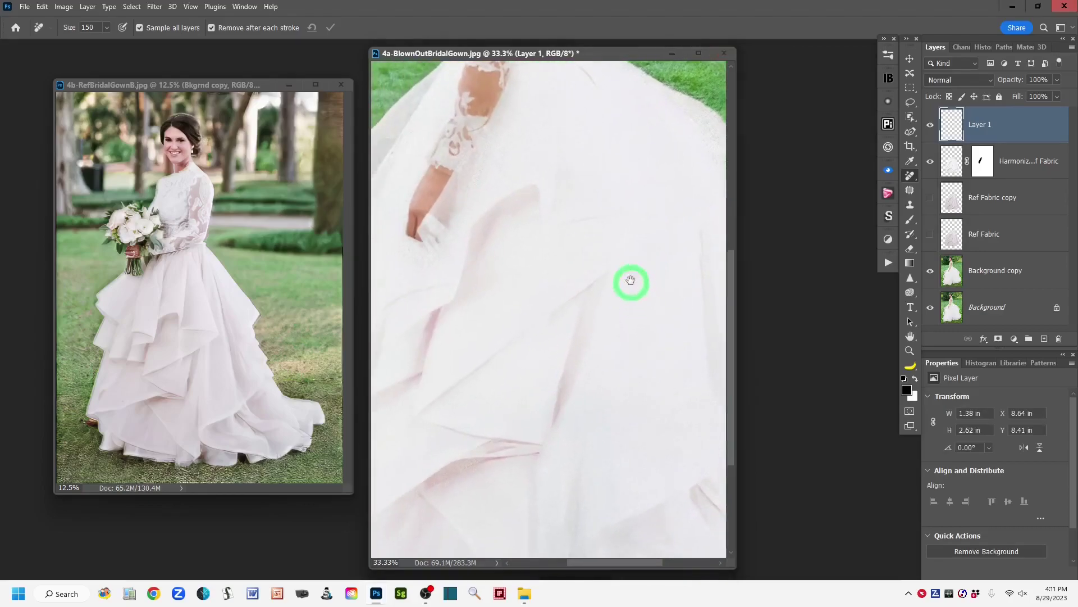
pyautogui.moveTo(572, 222); pyautogui.dragTo(617, 224)
pyautogui.moveTo(613, 351); pyautogui.dragTo(630, 202)
pyautogui.moveTo(655, 369)
pyautogui.mouseDown()
pyautogui.moveTo(619, 356)
pyautogui.moveTo(605, 369)
pyautogui.mouseUp()
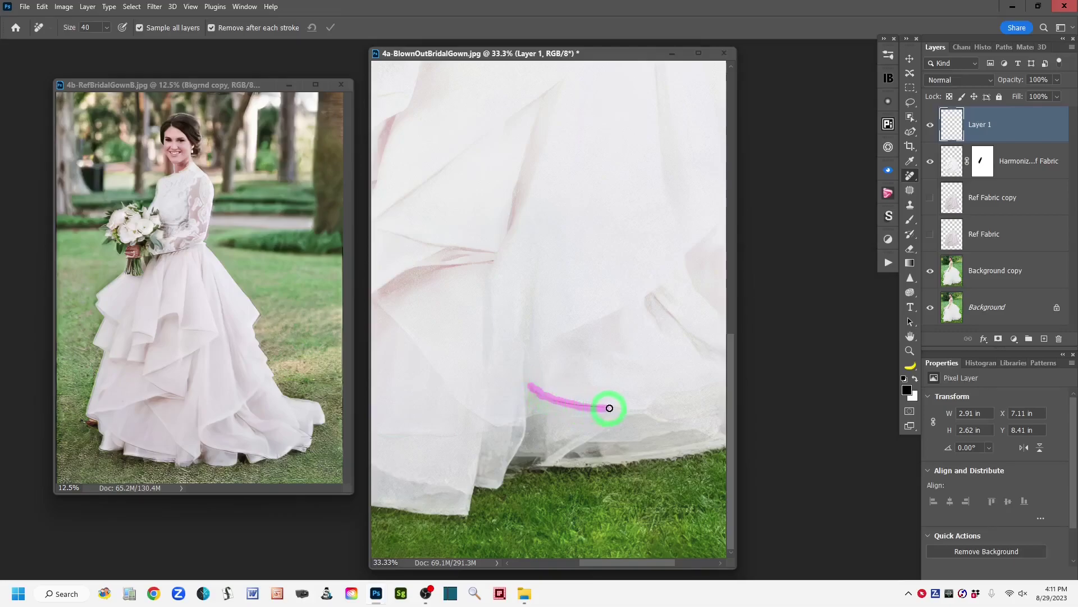
pyautogui.moveTo(617, 410); pyautogui.dragTo(619, 410)
# Check the rest of the skirt and clean up remaining fabric edge marks near the hem with the Remove tool at size 40.
pyautogui.moveTo(645, 348); pyautogui.dragTo(484, 383)
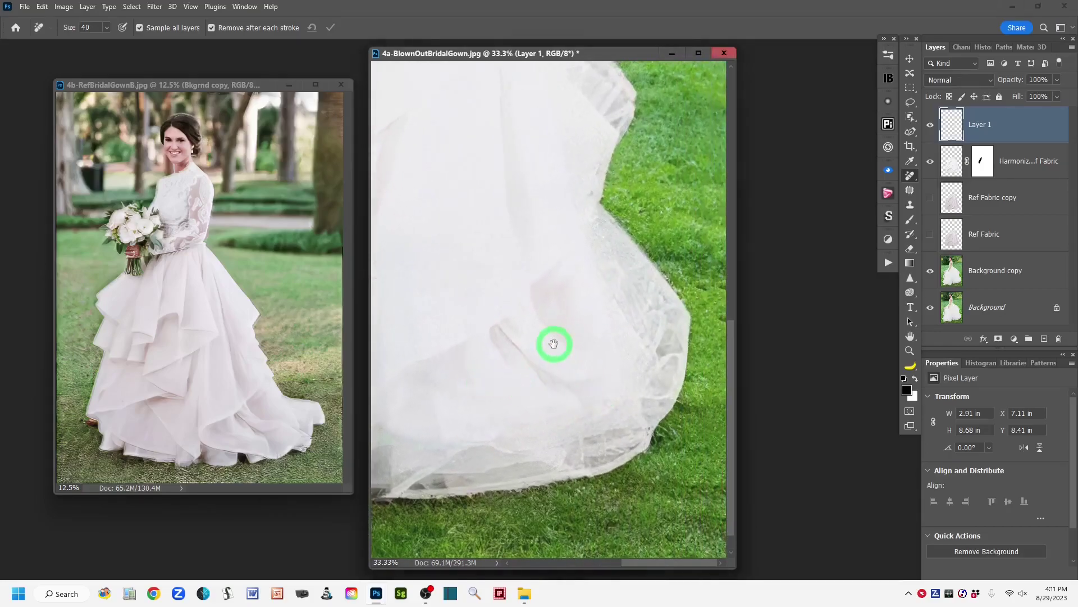
pyautogui.moveTo(551, 342); pyautogui.dragTo(623, 399)
pyautogui.moveTo(503, 230)
pyautogui.mouseDown()
pyautogui.moveTo(543, 327)
pyautogui.moveTo(505, 344)
pyautogui.moveTo(602, 351)
pyautogui.moveTo(607, 304)
pyautogui.mouseUp()
pyautogui.moveTo(661, 218); pyautogui.dragTo(658, 310)
pyautogui.moveTo(556, 395); pyautogui.dragTo(727, 317)
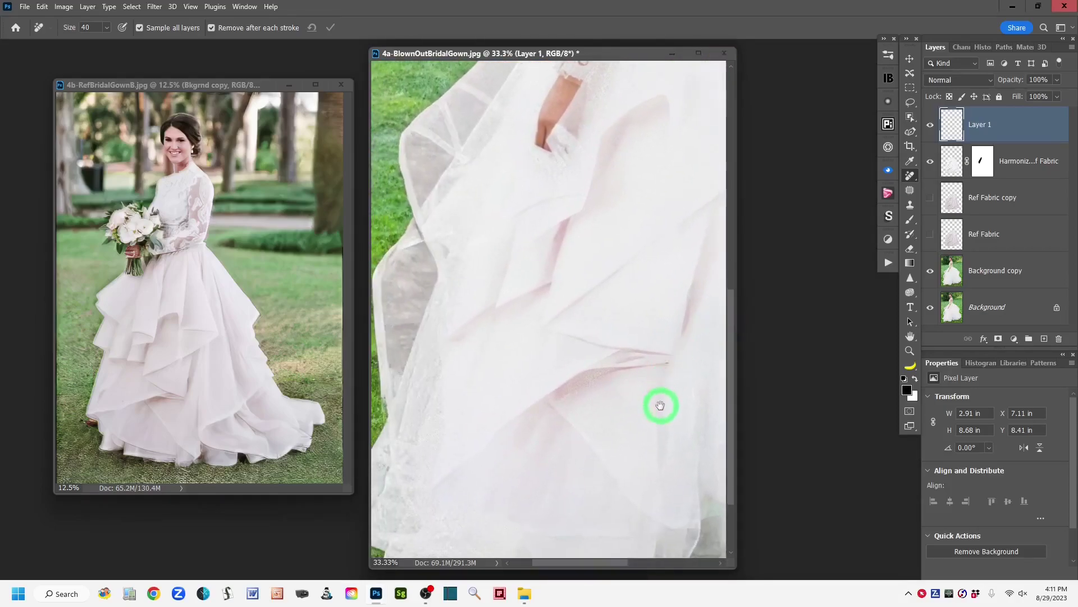
pyautogui.moveTo(628, 416)
pyautogui.mouseDown()
pyautogui.moveTo(621, 433)
pyautogui.moveTo(624, 385)
pyautogui.moveTo(609, 380)
pyautogui.moveTo(601, 428)
pyautogui.moveTo(669, 337)
pyautogui.moveTo(664, 321)
pyautogui.moveTo(601, 335)
pyautogui.moveTo(580, 353)
pyautogui.mouseUp()
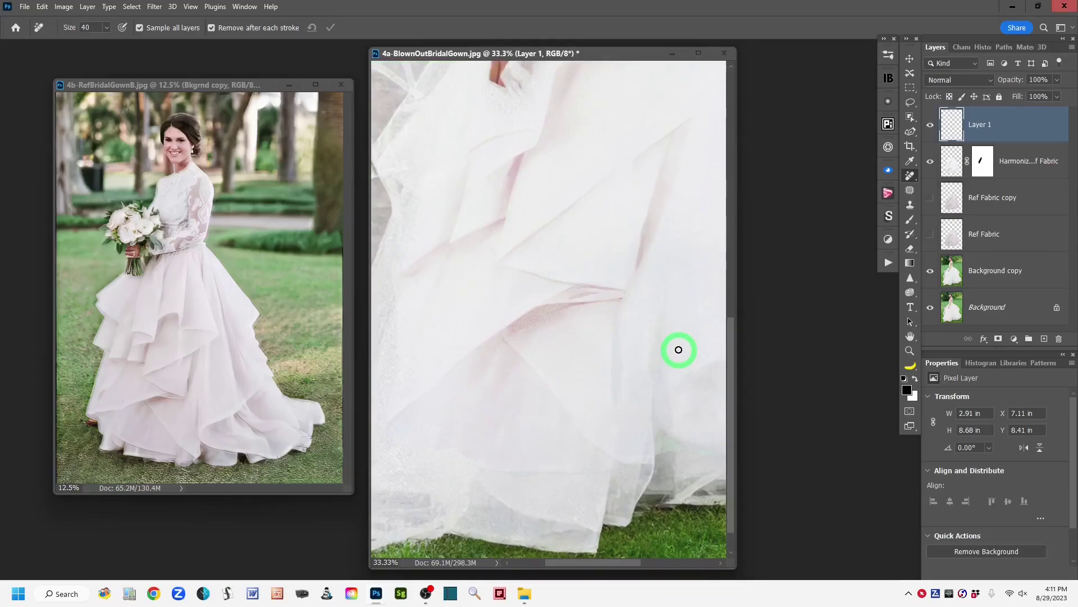
pyautogui.hotkey('ctrl', '-')
pyautogui.hotkey('ctrl', '-')
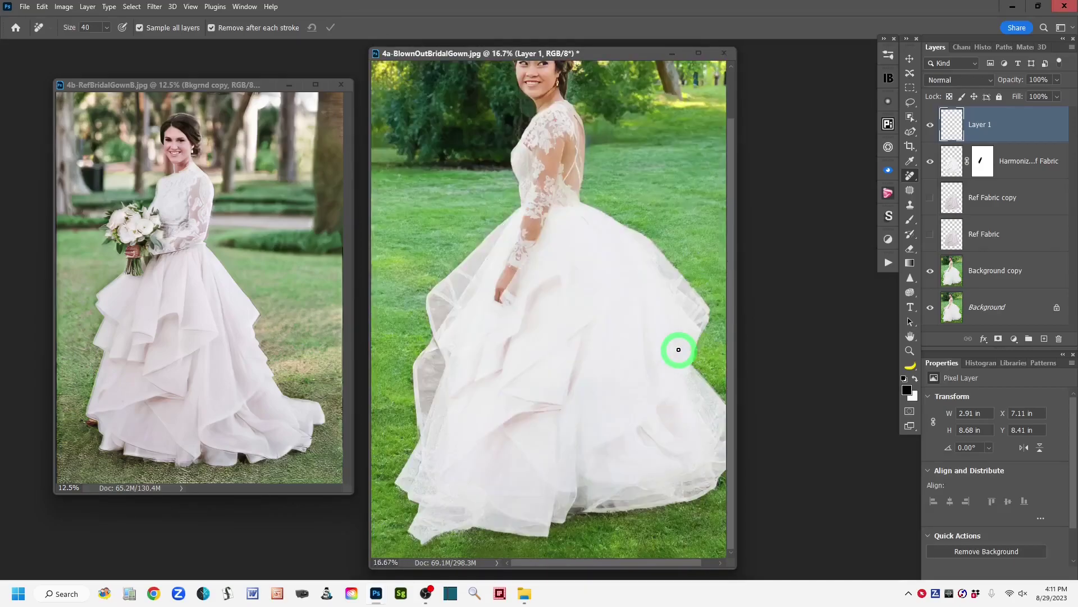
pyautogui.hotkey('ctrl', '-')
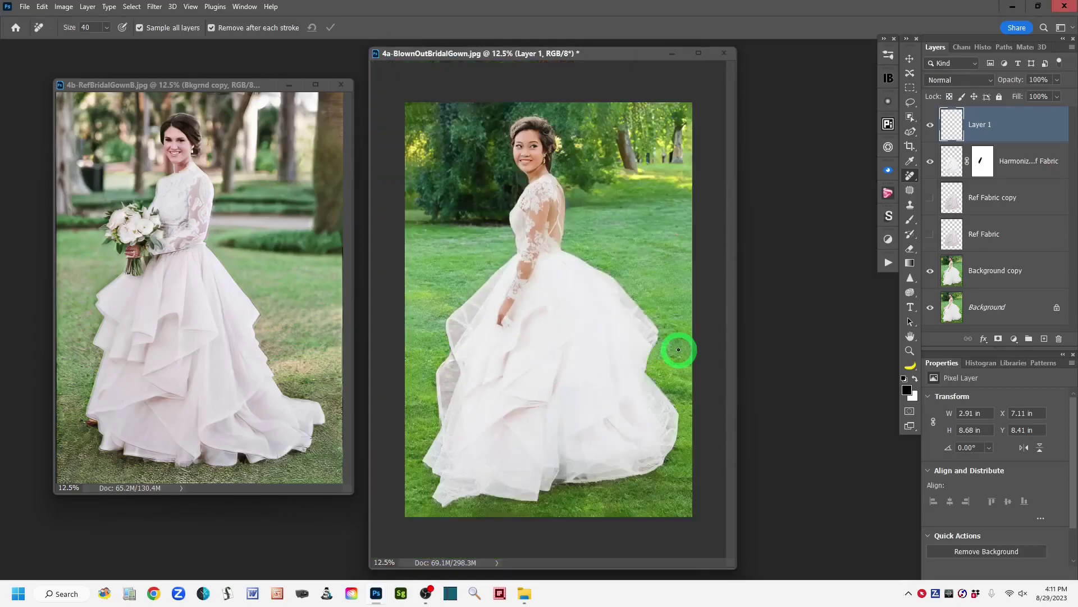
# Add a Hue/Saturation adjustment above Layer 1 and clip both layers to Harmonized Ref Fabric.
pyautogui.click(910, 101)
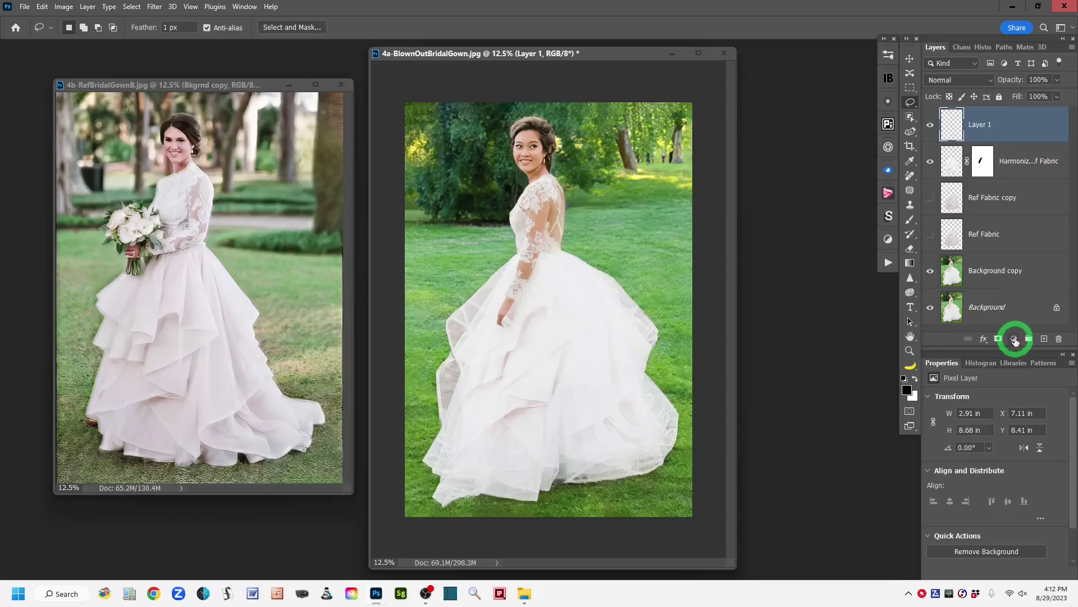
pyautogui.click(1014, 340)
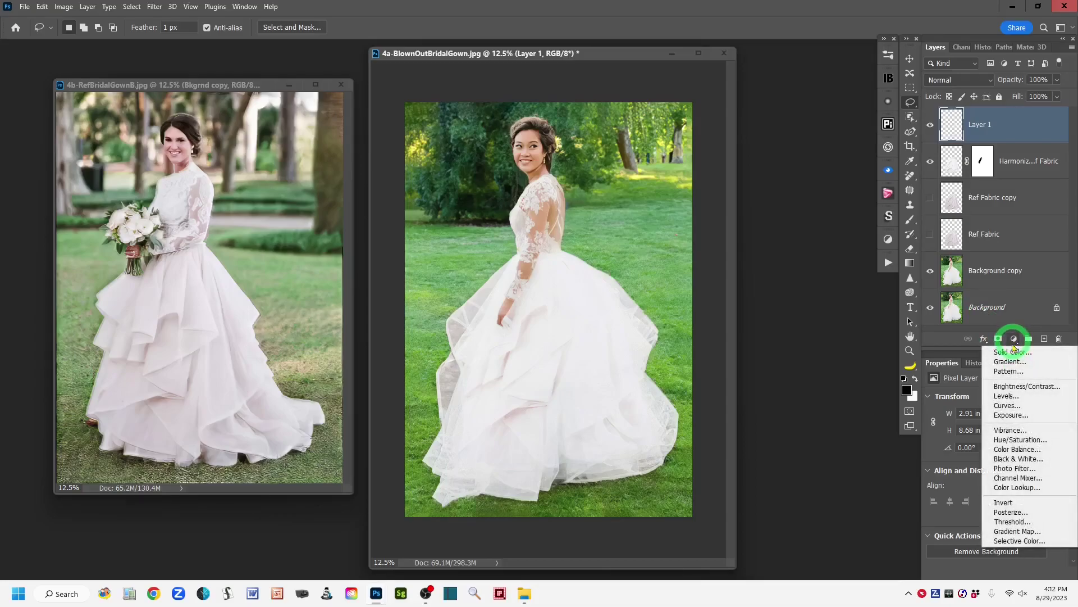
pyautogui.click(1051, 439)
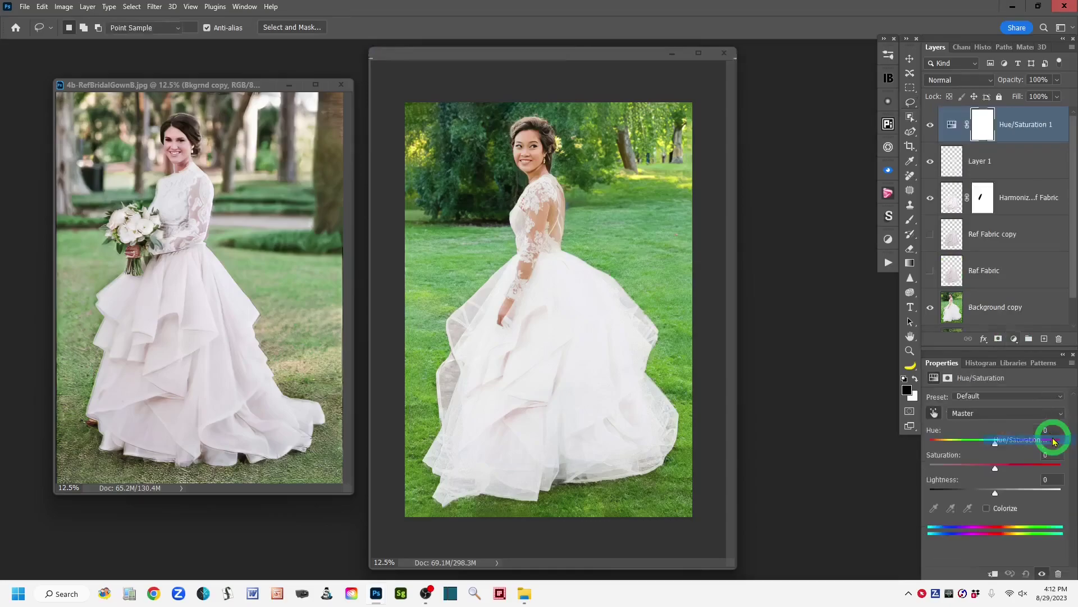
pyautogui.keyDown('alt'); pyautogui.click(1020, 143); pyautogui.keyUp('alt')
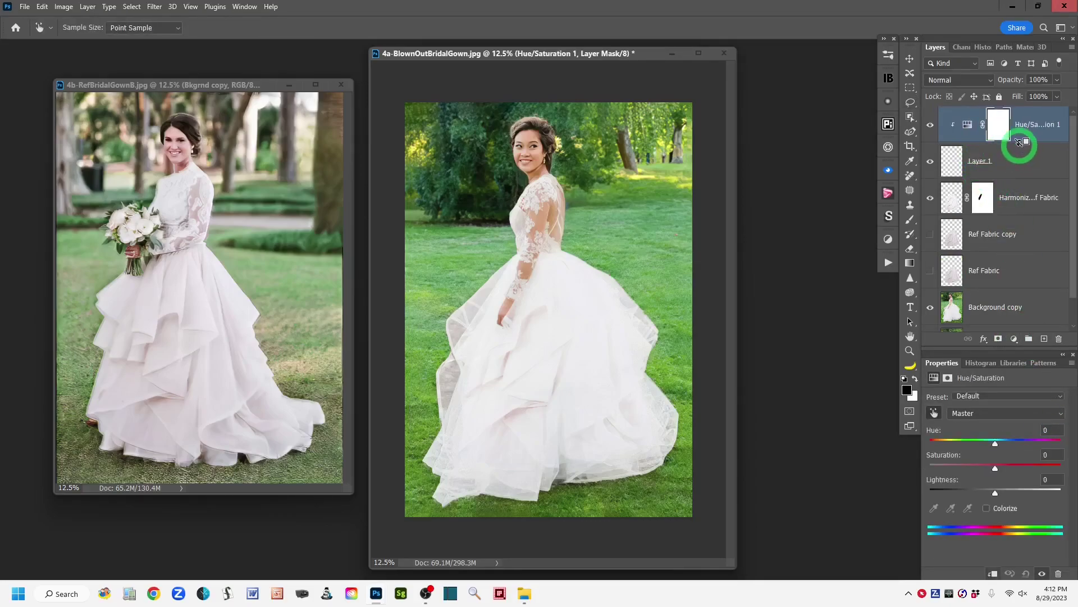
pyautogui.keyDown('alt'); pyautogui.click(1011, 178); pyautogui.keyUp('alt')
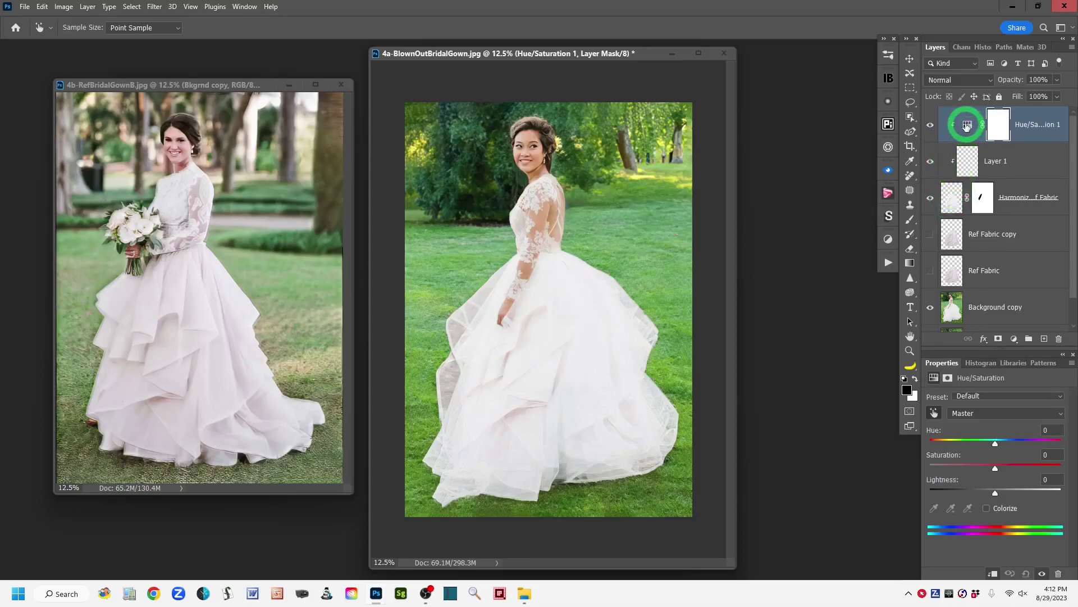
pyautogui.hotkey('ctrl', 'alt', 'g')
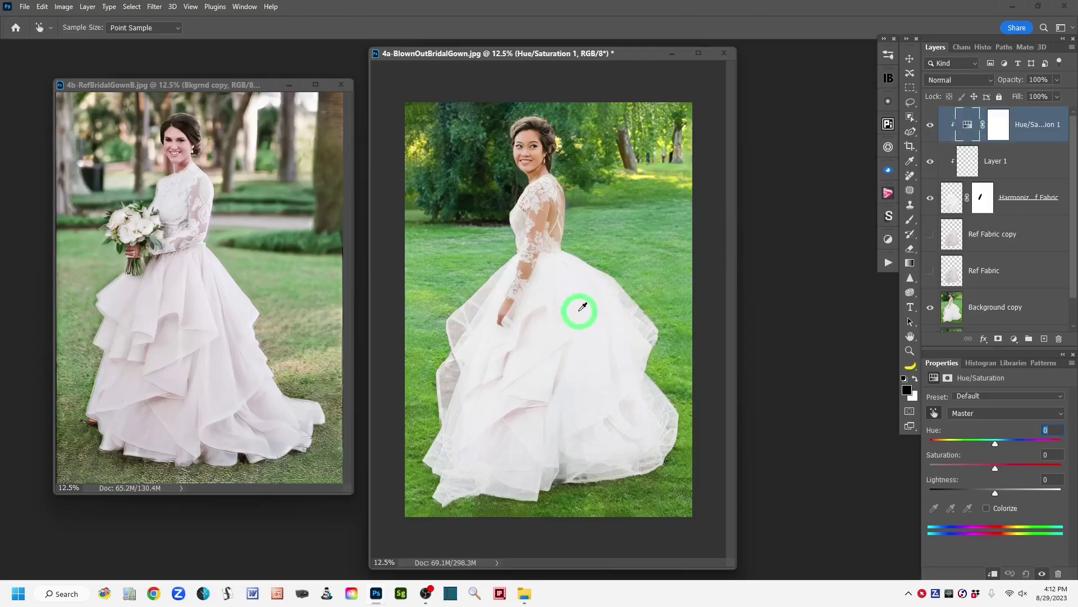
# Target the Yellows sampled from the skirt, setting their saturation to -34 and lightness to +8.
pyautogui.click(543, 332)
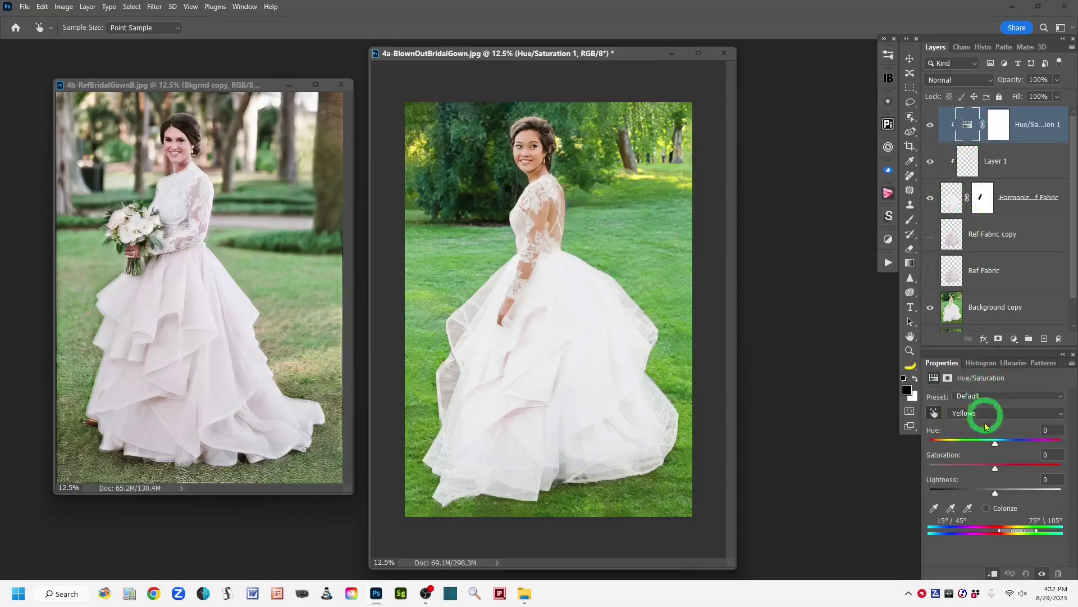
pyautogui.moveTo(998, 475); pyautogui.dragTo(1000, 496)
pyautogui.click(995, 492)
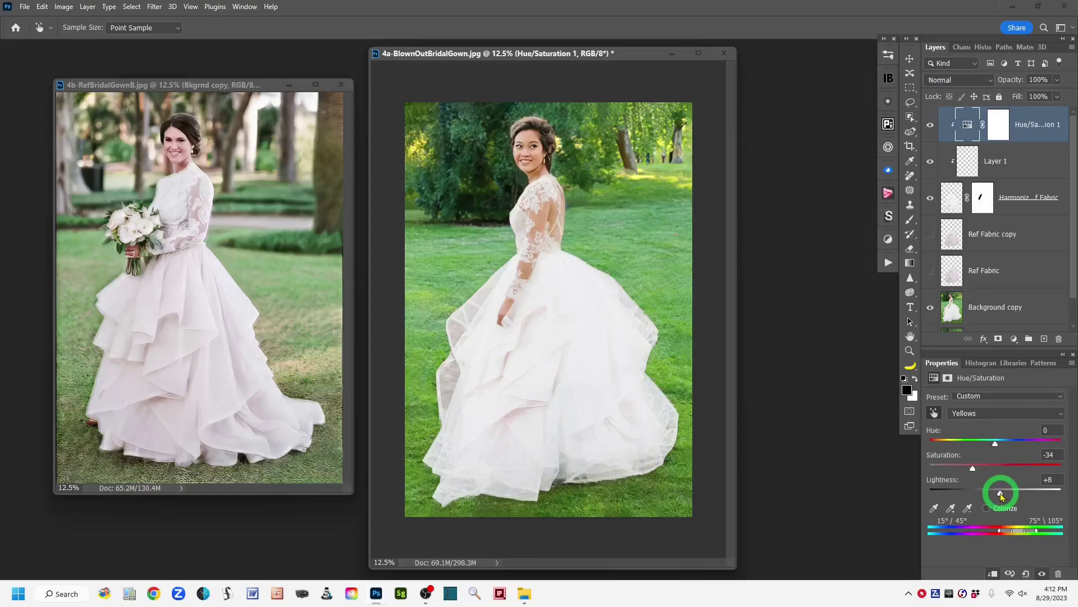
# Sample the skirt's Greens, set their saturation to -23 and lightness to +12, and sample the Blues range.
pyautogui.moveTo(570, 388); pyautogui.dragTo(546, 383)
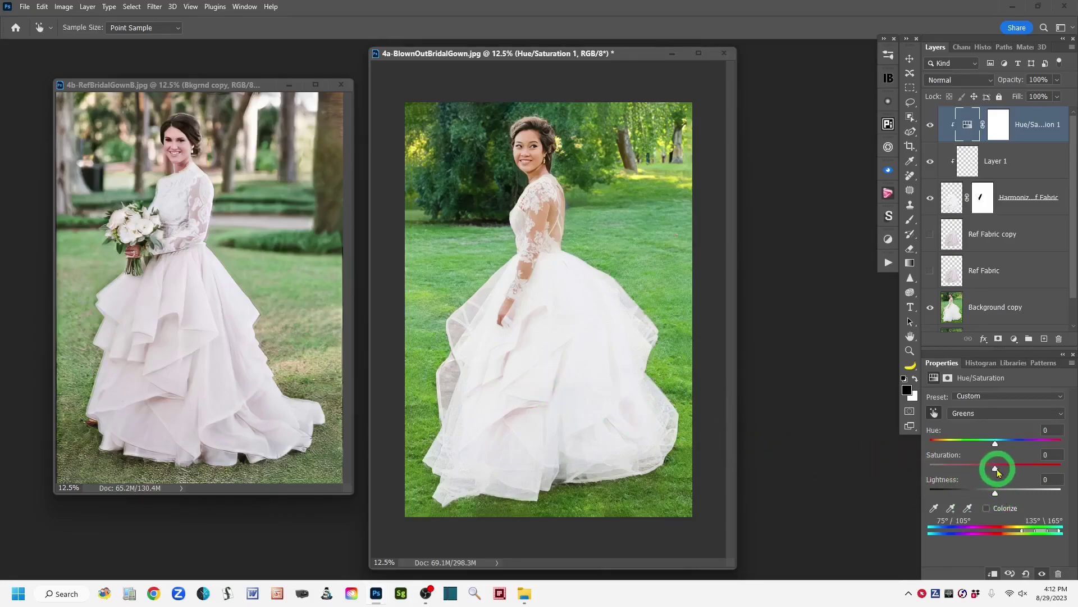
pyautogui.moveTo(994, 467); pyautogui.dragTo(981, 473)
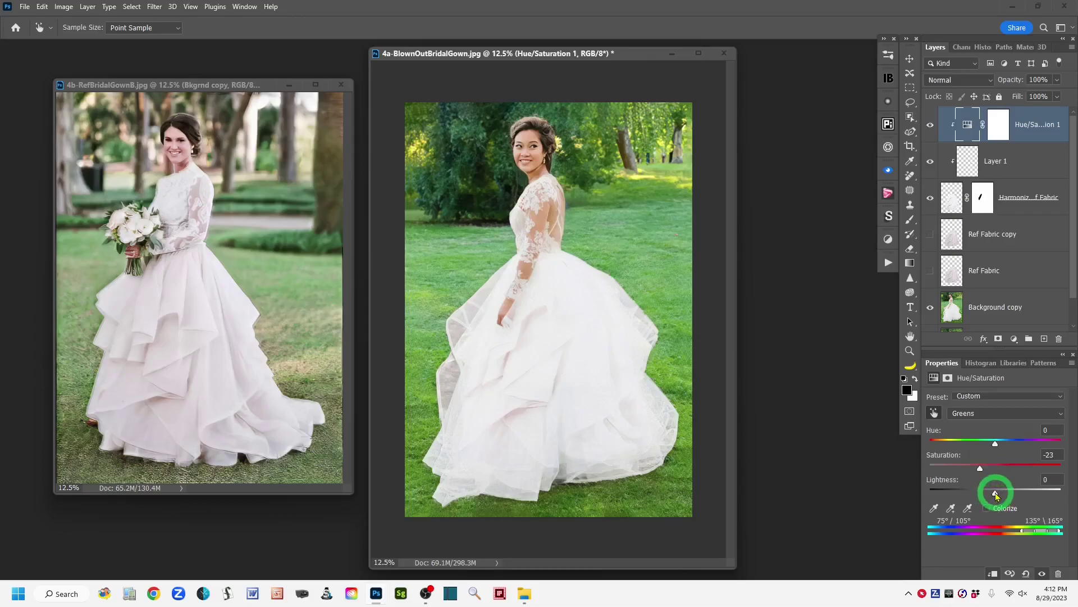
pyautogui.moveTo(996, 494); pyautogui.dragTo(1005, 497)
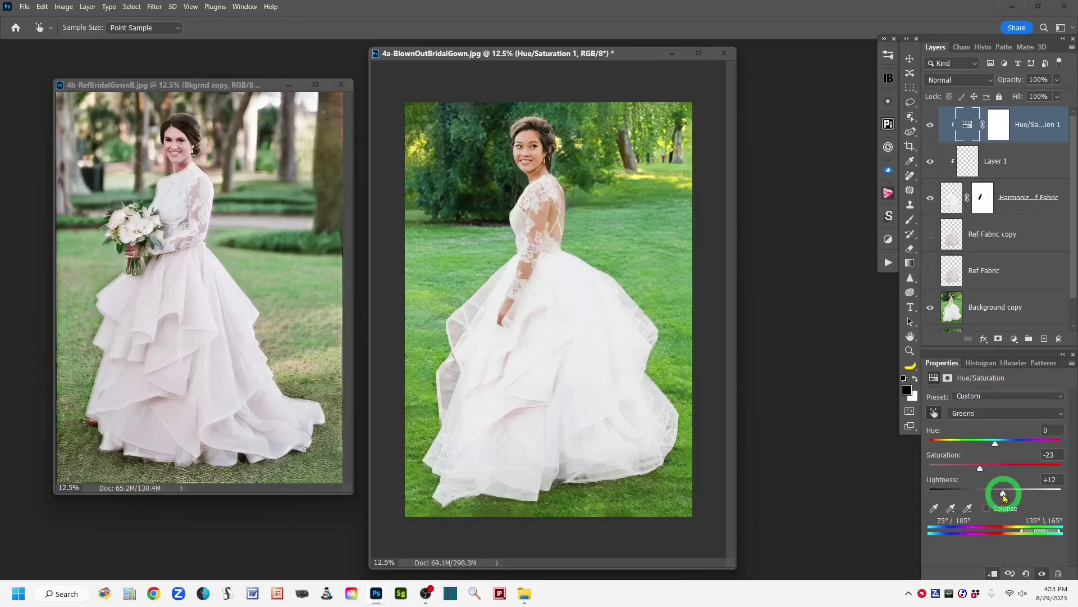
pyautogui.click(502, 412)
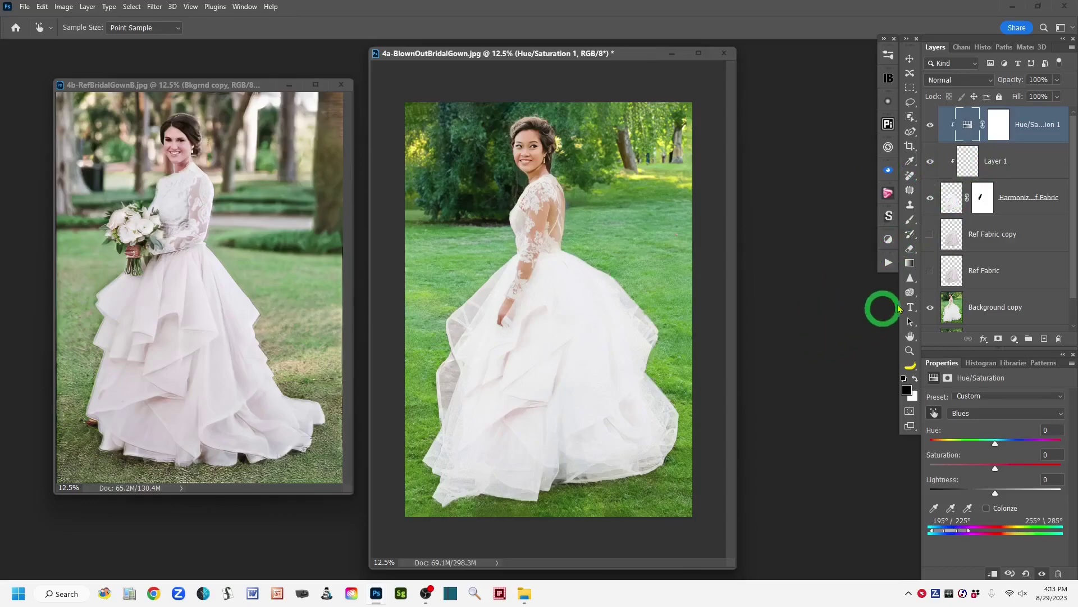
# Compare the original Background with the retouched gown by showing only that layer, and restore the visibility of the other layers.
pyautogui.scroll(-1, 1070, 258)
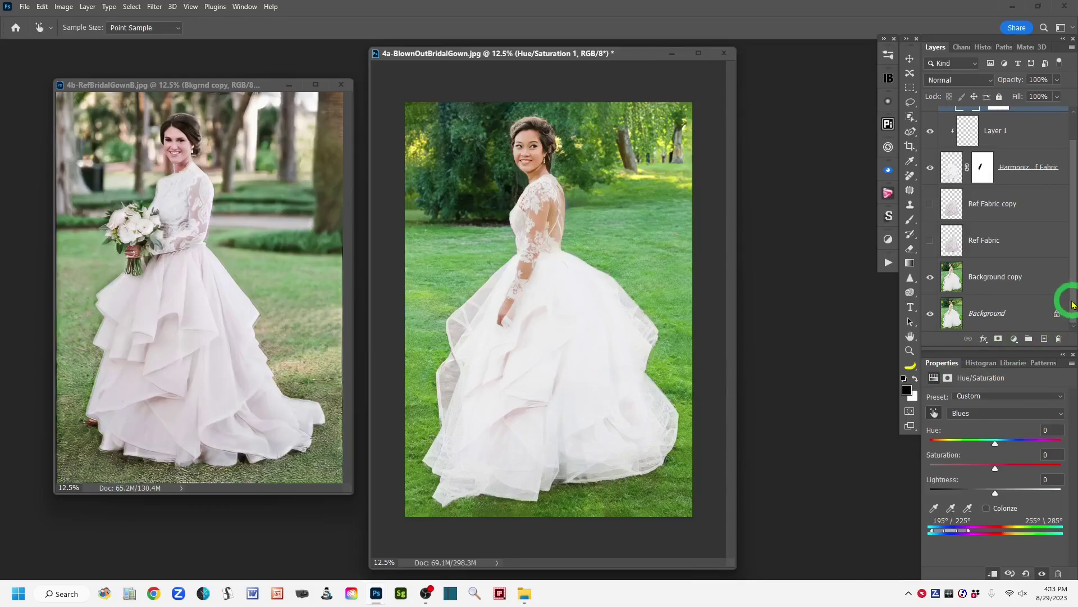
pyautogui.moveTo(1070, 296); pyautogui.dragTo(1072, 255)
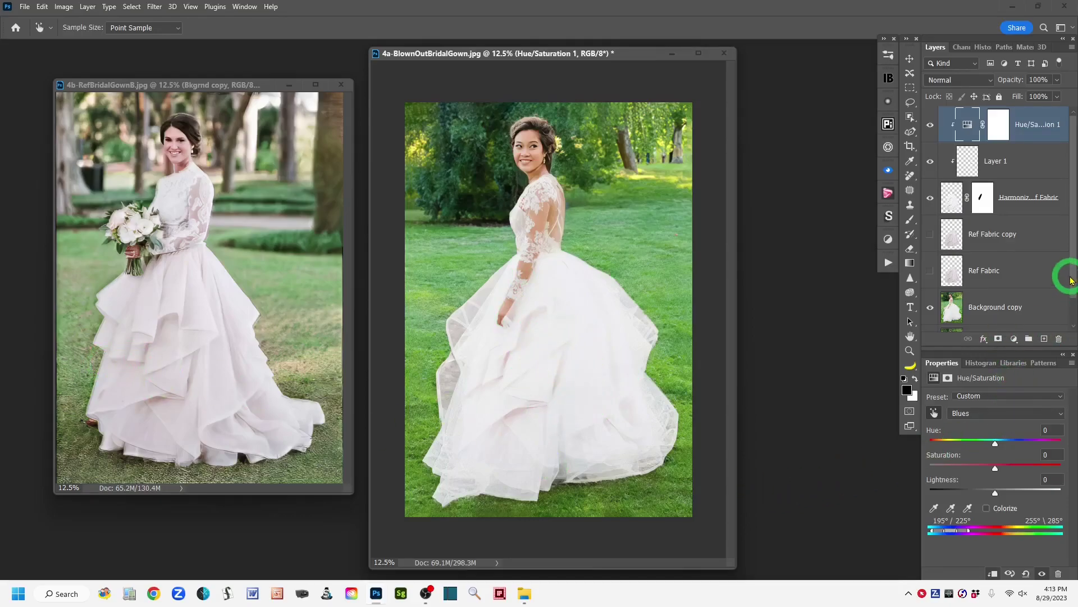
pyautogui.moveTo(1075, 286); pyautogui.dragTo(1074, 315)
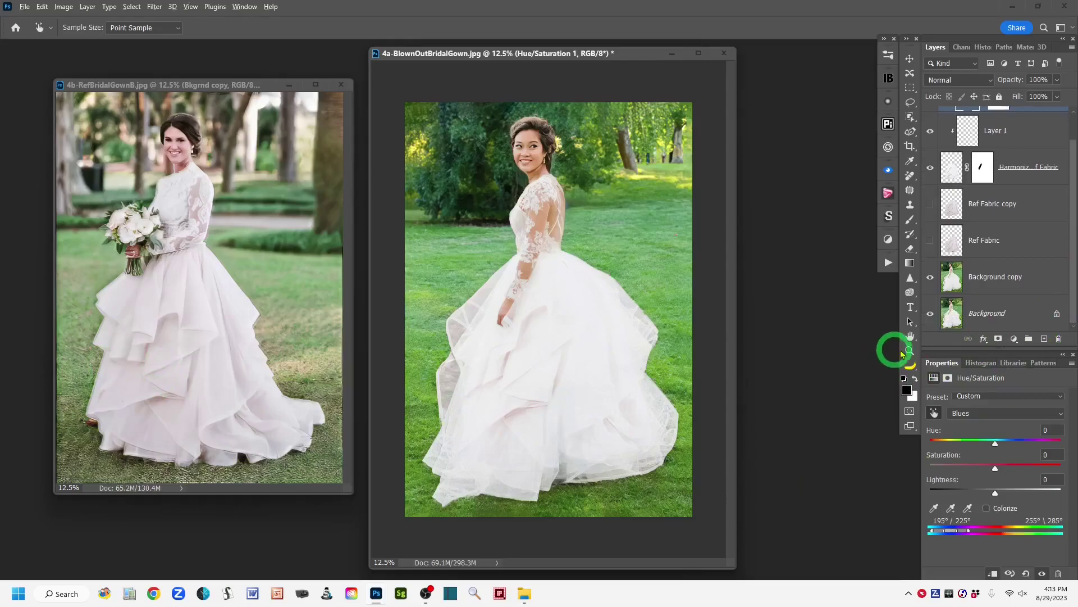
pyautogui.keyDown('alt'); pyautogui.click(931, 316); pyautogui.keyUp('alt')
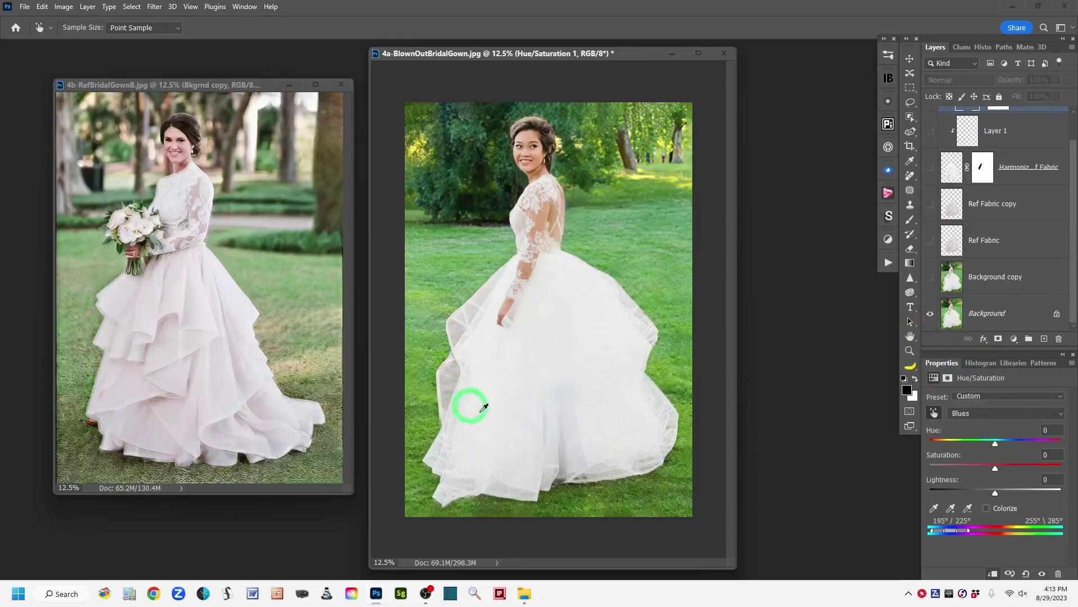
pyautogui.keyDown('alt'); pyautogui.click(930, 316); pyautogui.keyUp('alt')
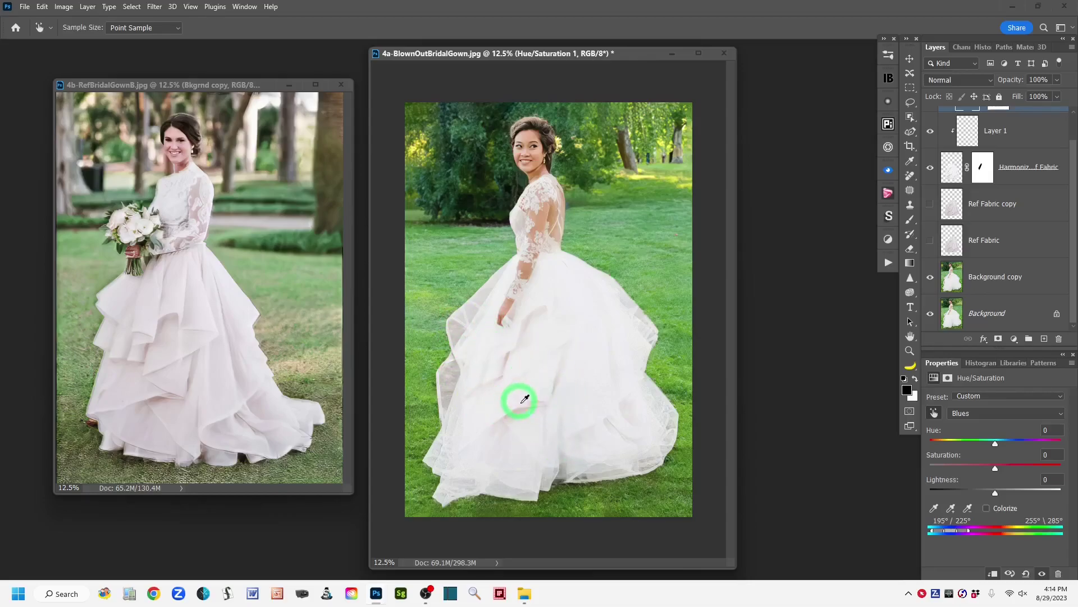
# Set the Harmonized Ref Fabric layer's opacity to 33%.
pyautogui.scroll(2, 1061, 169)
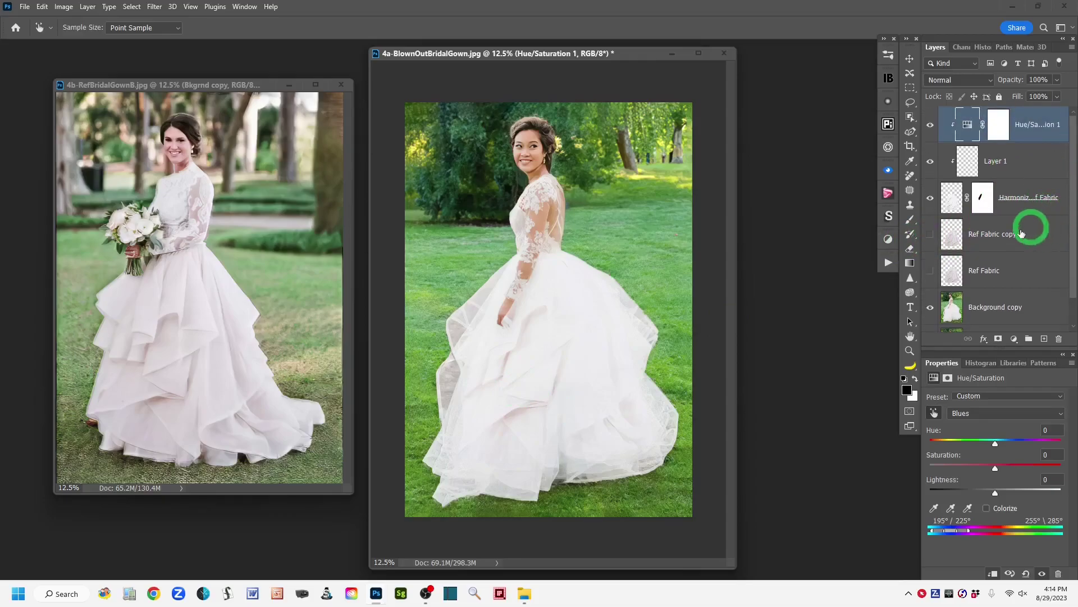
pyautogui.click(952, 206)
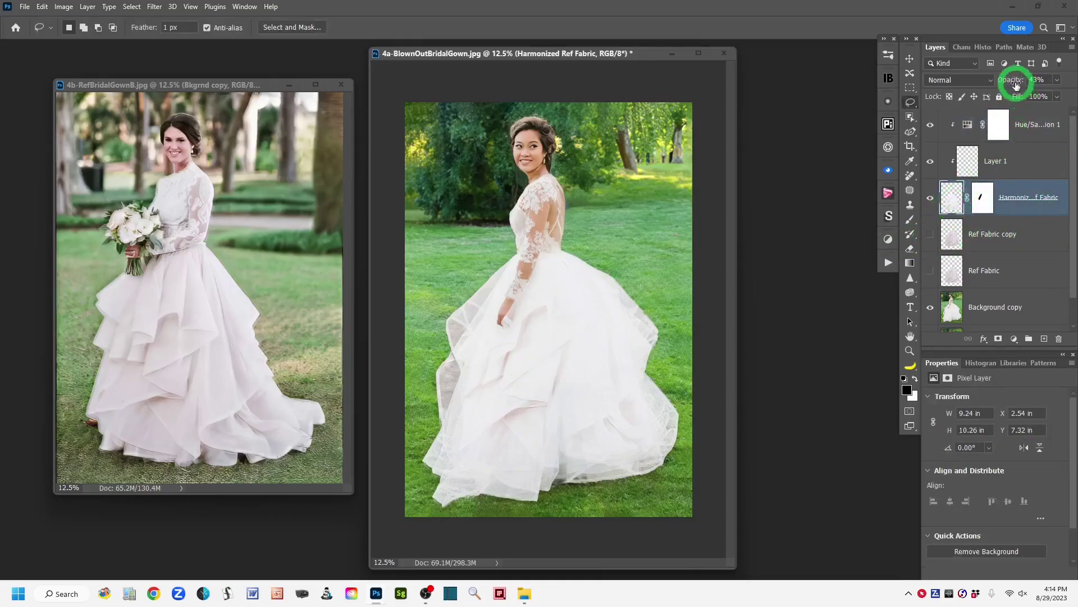
pyautogui.click(1013, 83)
pyautogui.moveTo(1013, 82); pyautogui.dragTo(1007, 82)
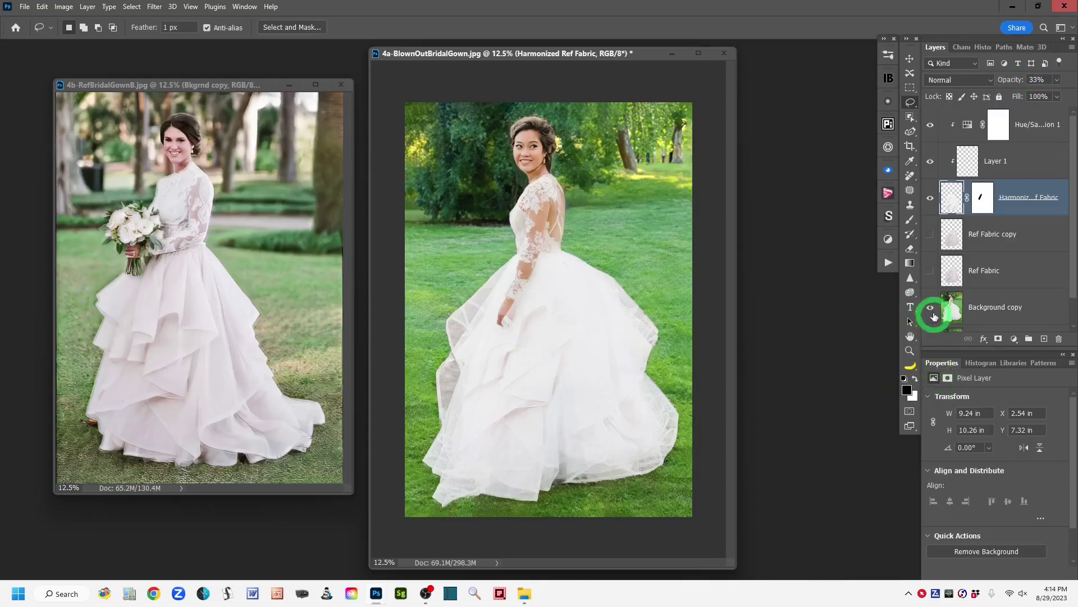
# Check the adjusted fabric opacity against the original by isolating the Background layer briefly and showing the retouching layers again.
pyautogui.scroll(-1, 1066, 279)
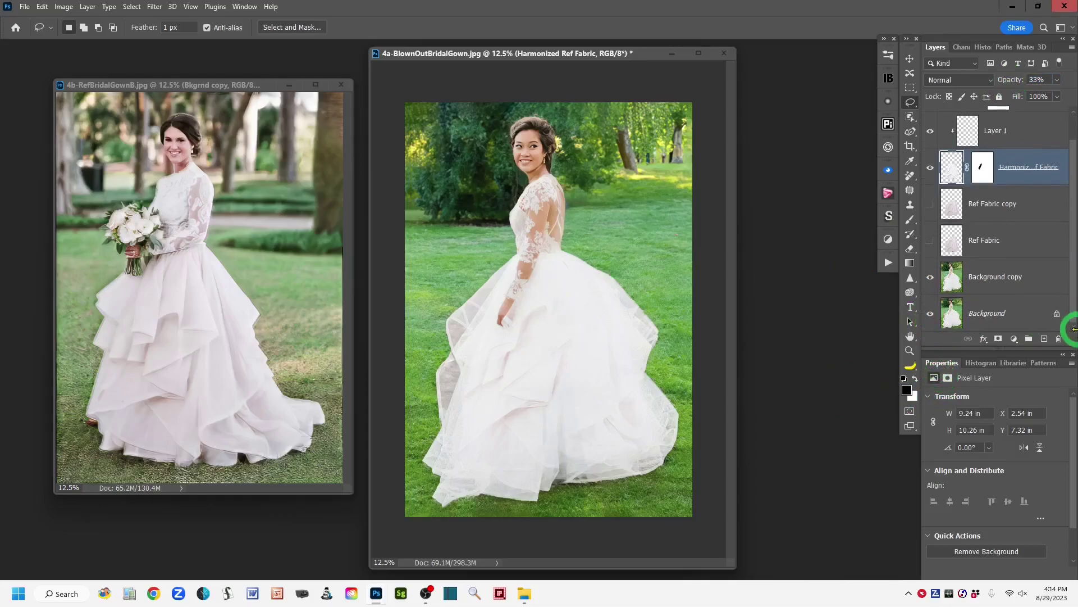
pyautogui.keyDown('alt'); pyautogui.click(931, 315); pyautogui.keyUp('alt')
pyautogui.keyDown('alt'); pyautogui.click(931, 316); pyautogui.keyUp('alt')
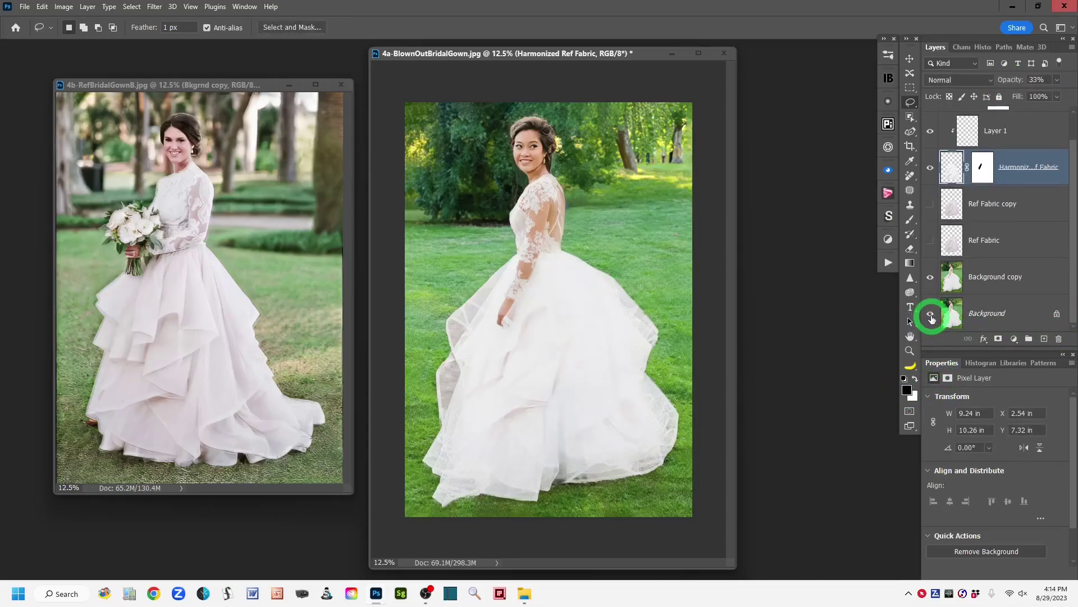